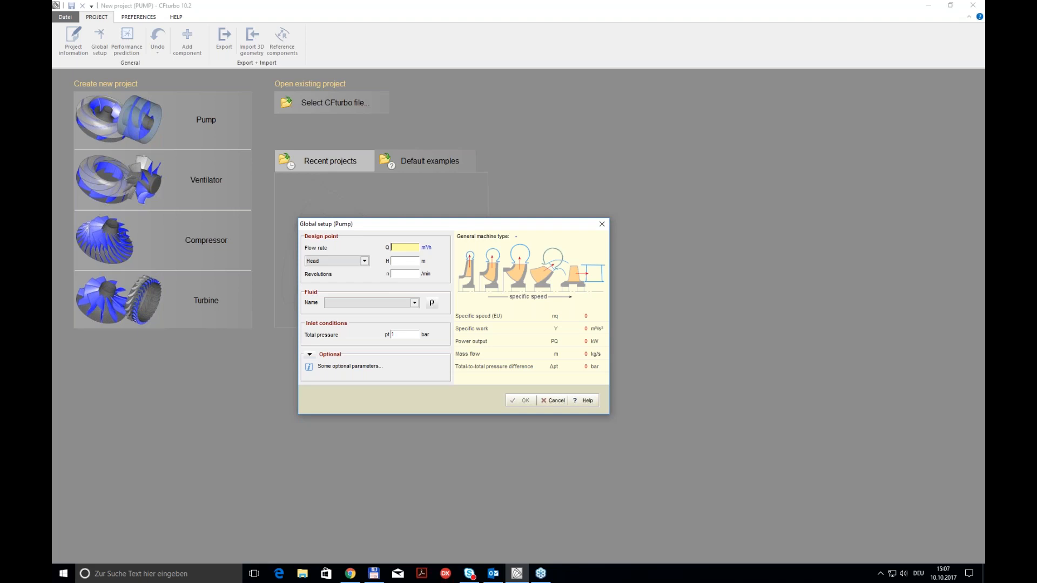
# Step: Set the pump's design point to a flow rate of 450 m³/h, a head of 30 m and 1770 revolutions per minute
pyautogui.write('450')
pyautogui.click(403, 263)
pyautogui.write('30')
pyautogui.click(402, 274)
pyautogui.write('1770')
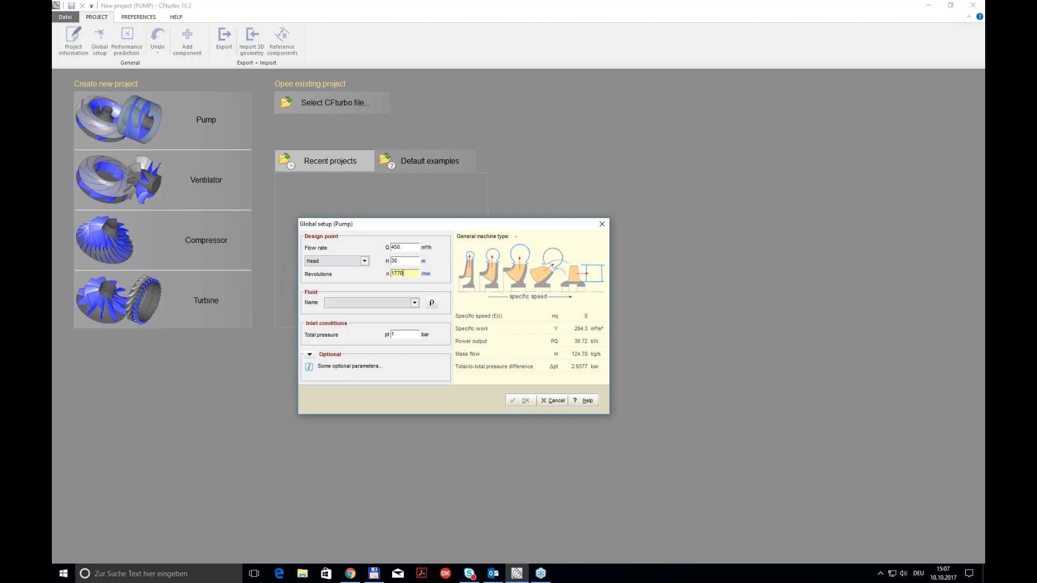
pyautogui.press('Tab')
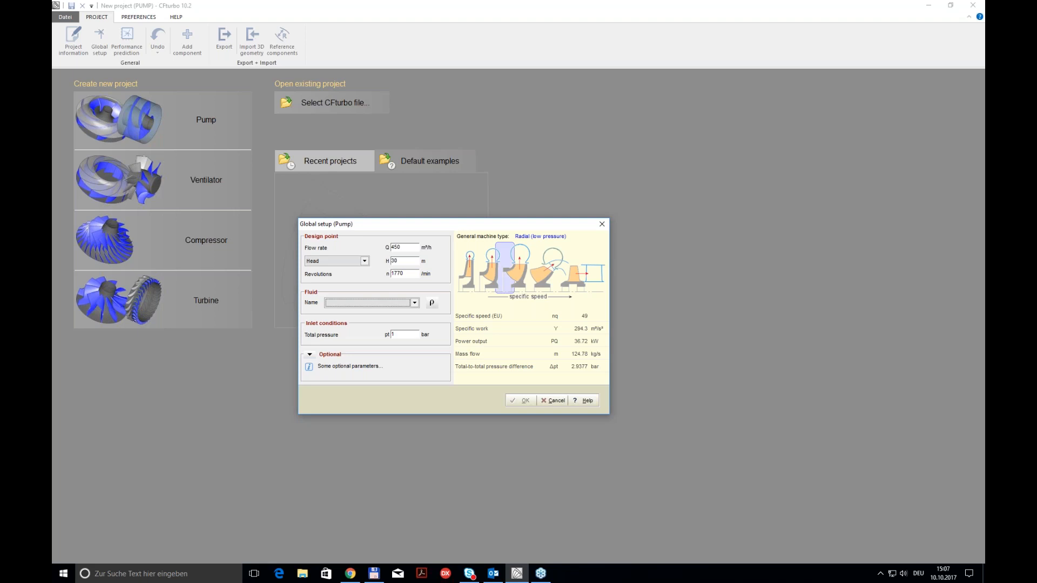
# Step: Choose Water (20°C) as the fluid and accept the global setup
pyautogui.press('Down')
pyautogui.click(410, 335)
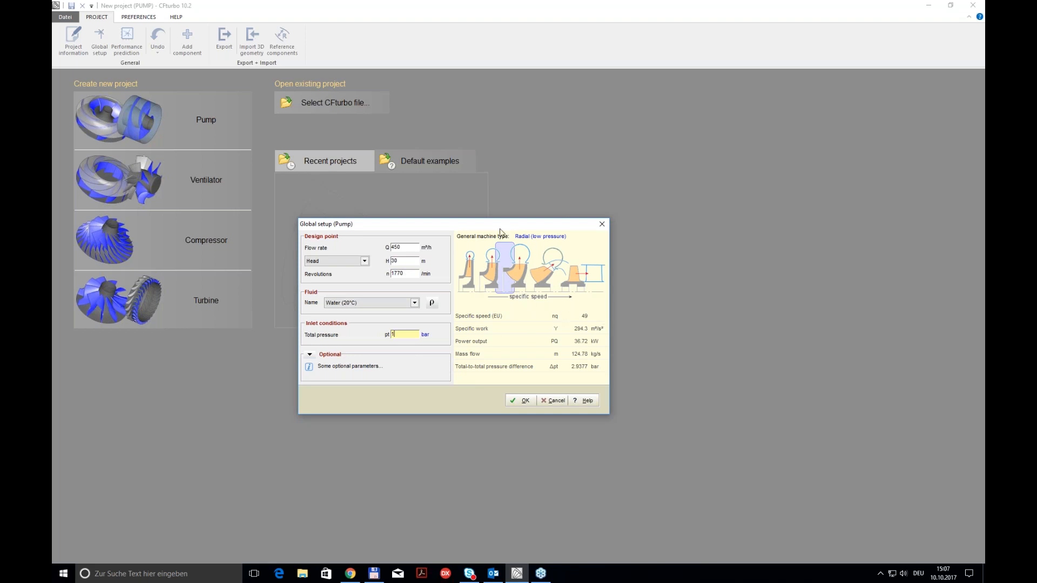
pyautogui.moveTo(499, 226); pyautogui.dragTo(523, 233)
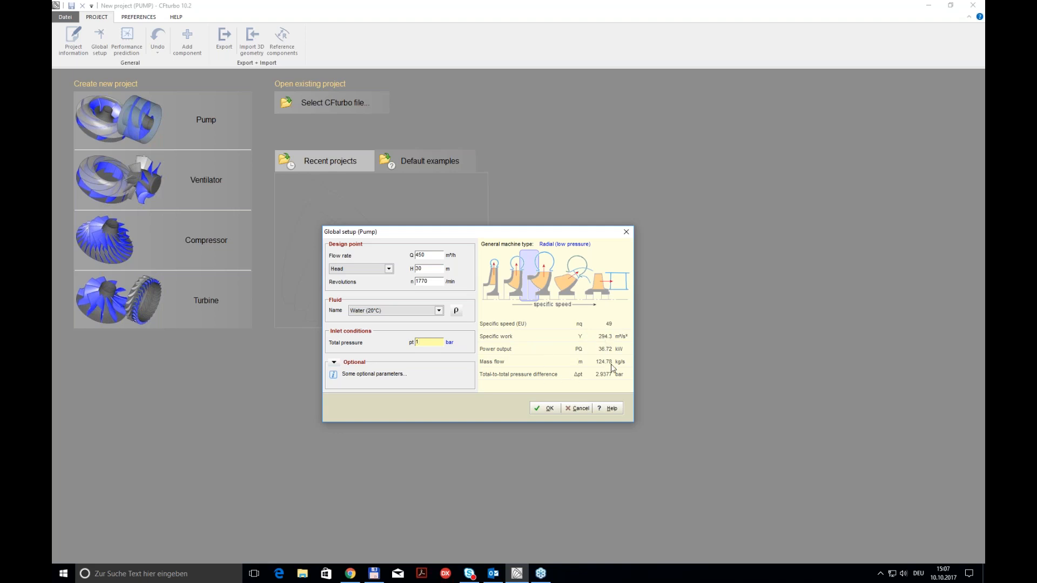
pyautogui.click(546, 413)
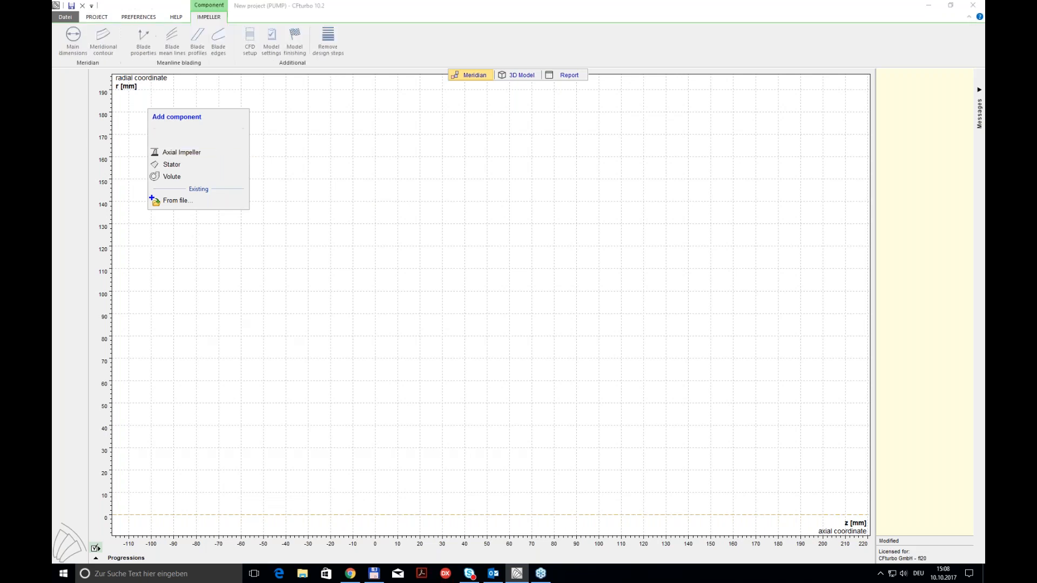
# Step: Add a radial/mixed-flow impeller and calculate its main dimensions with the meridian sketch displayed
pyautogui.click(219, 142)
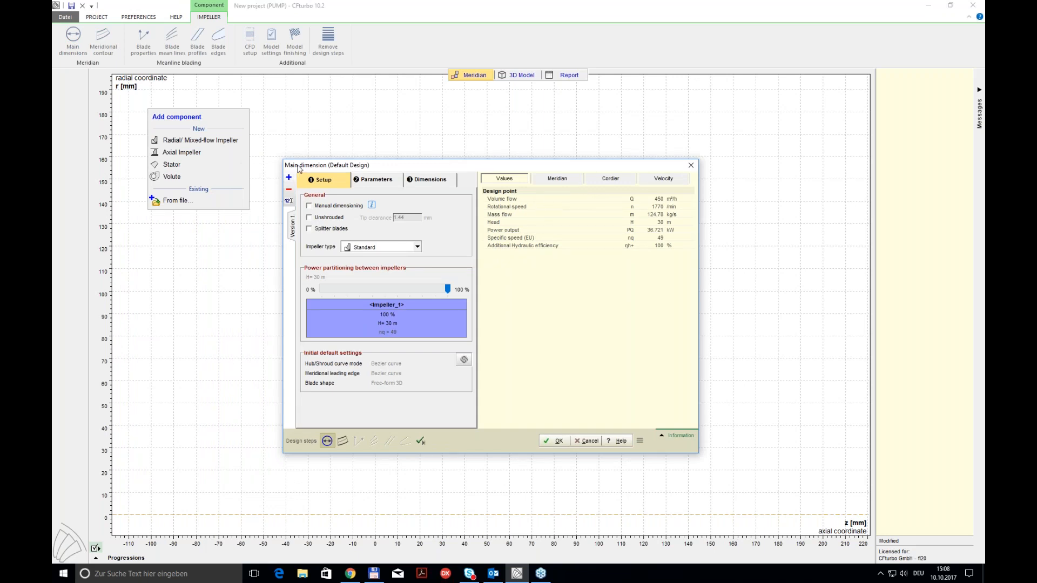
pyautogui.click(446, 185)
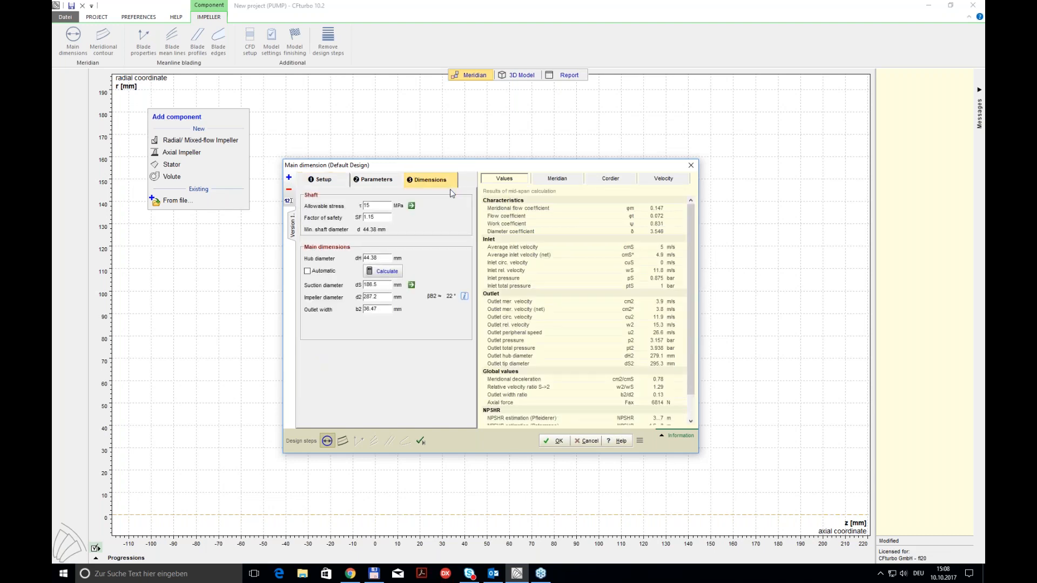
pyautogui.click(576, 179)
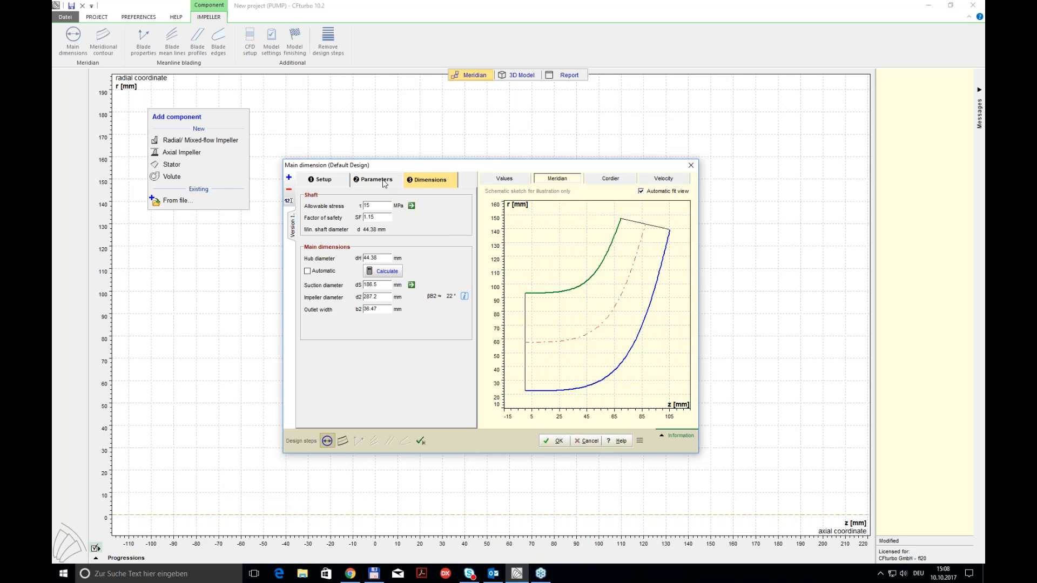
pyautogui.doubleClick(386, 284)
pyautogui.click(393, 274)
# Step: Examine the parameters for the main dimensions, including the work coefficient and shroud inclination angle approximation functions, without changing them
pyautogui.click(382, 180)
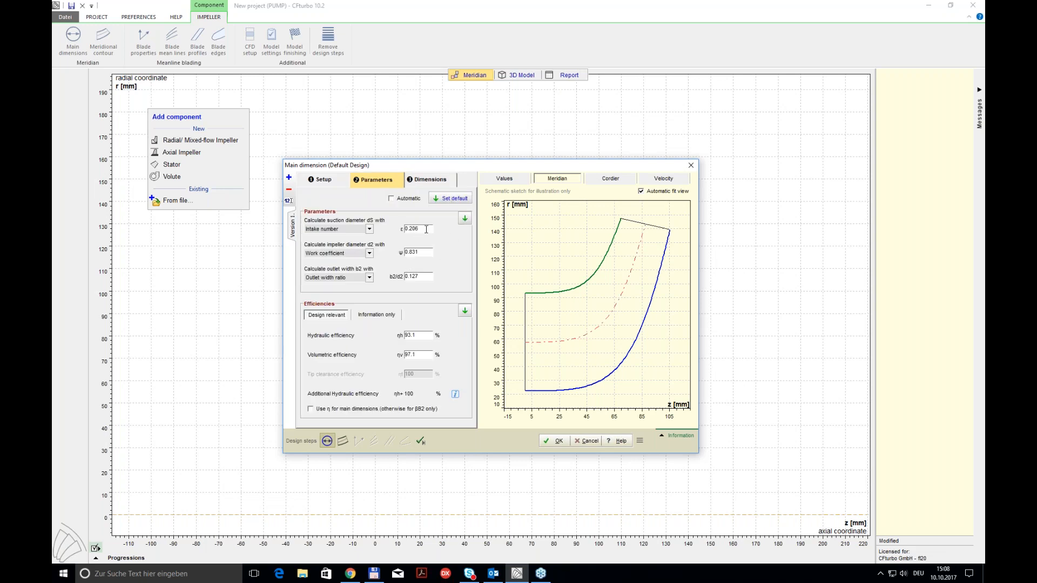
pyautogui.click(426, 251)
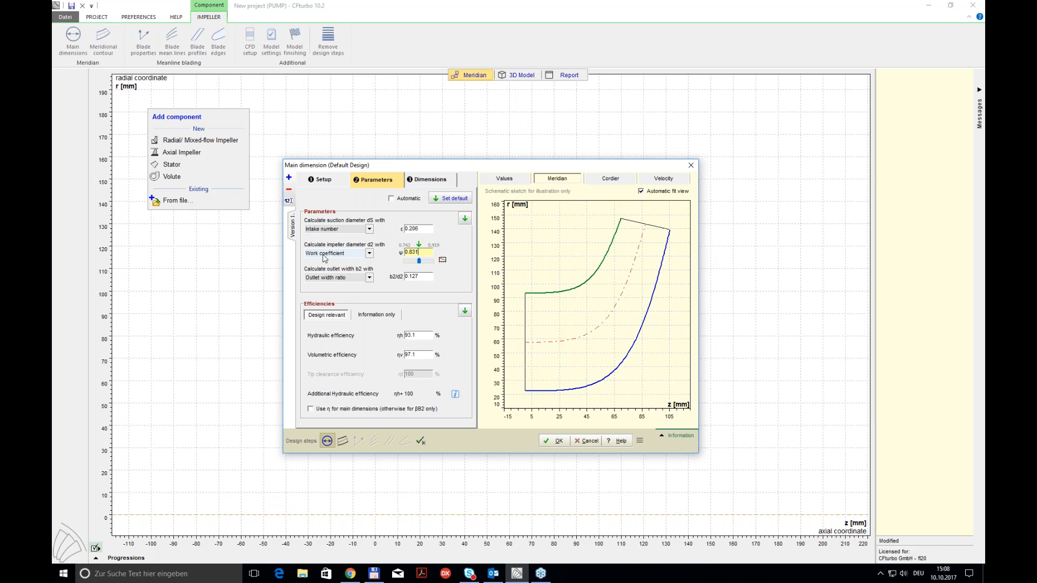
pyautogui.click(440, 261)
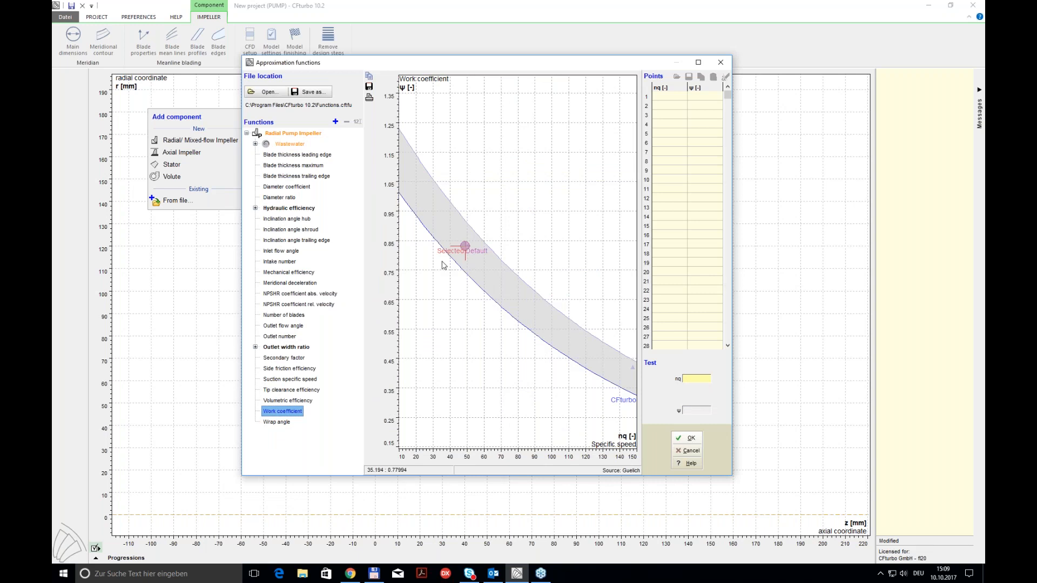
pyautogui.moveTo(472, 69); pyautogui.dragTo(443, 93)
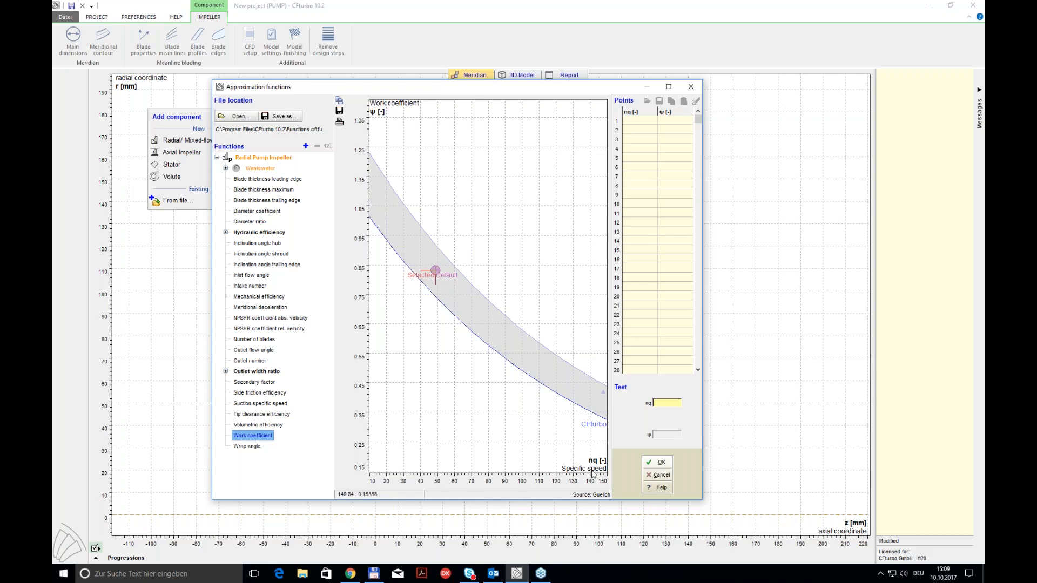
pyautogui.click(661, 476)
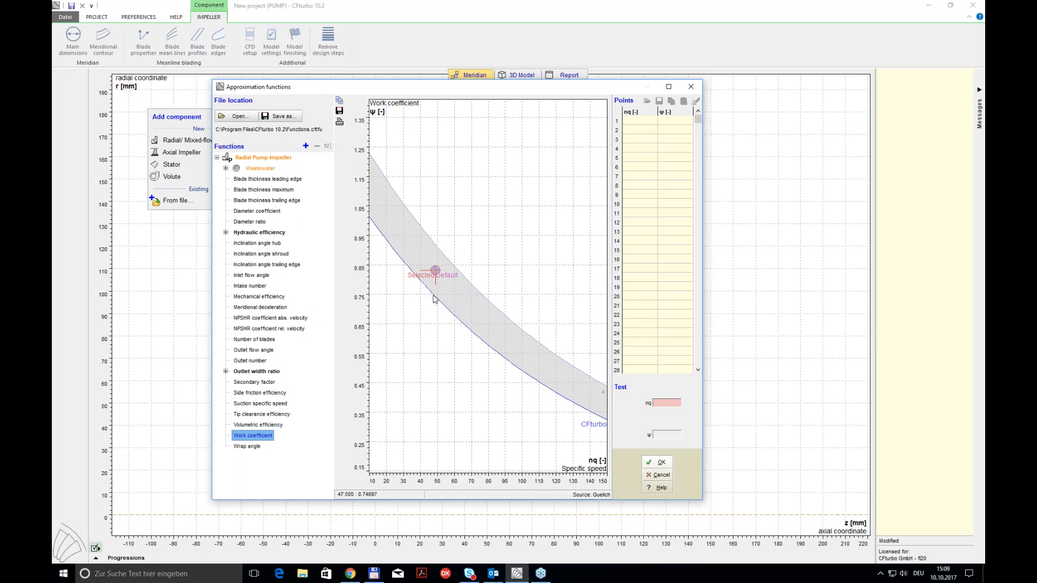
pyautogui.click(241, 255)
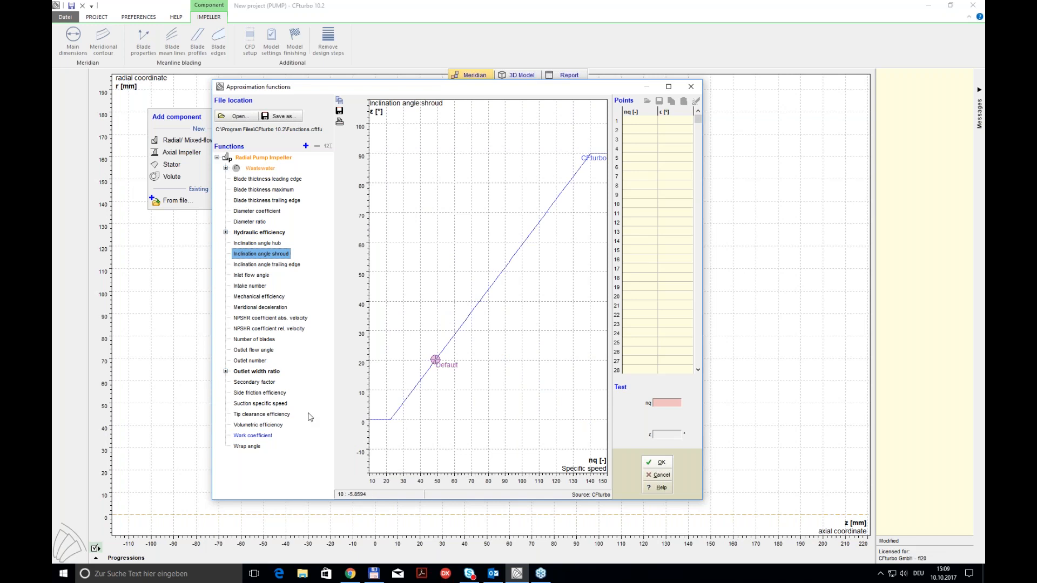
pyautogui.click(255, 436)
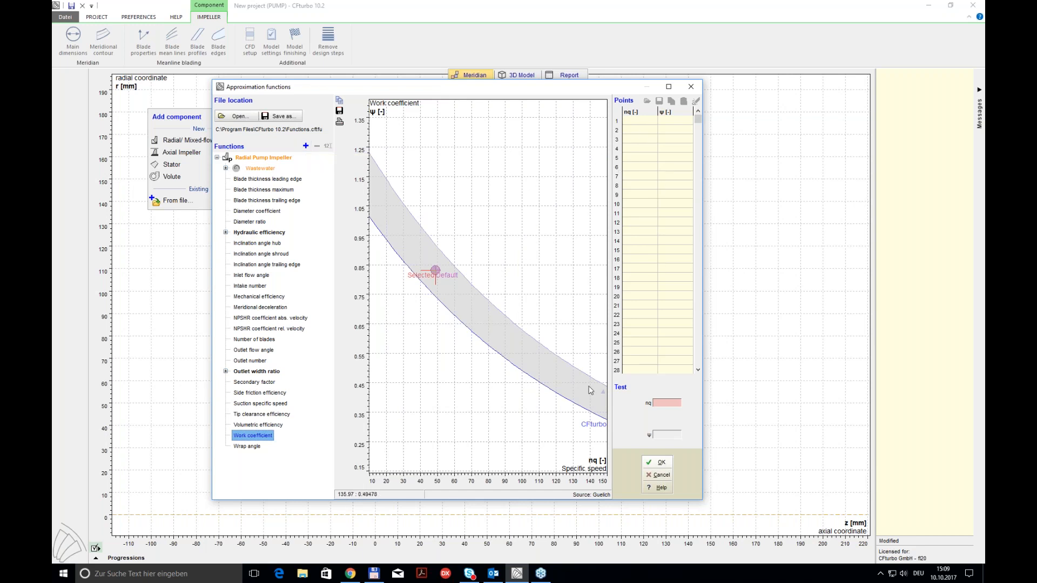
pyautogui.click(662, 477)
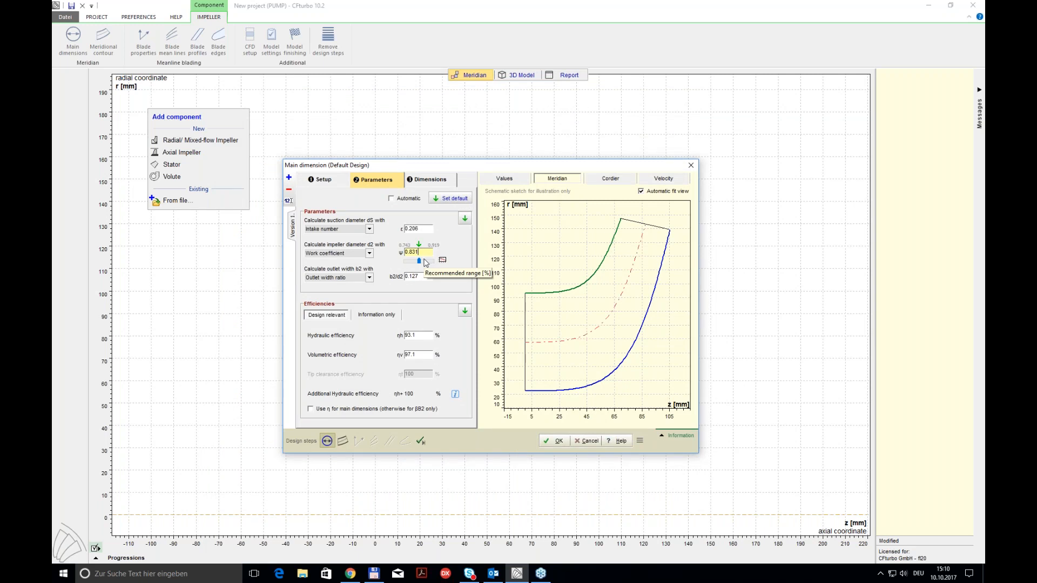
pyautogui.click(430, 179)
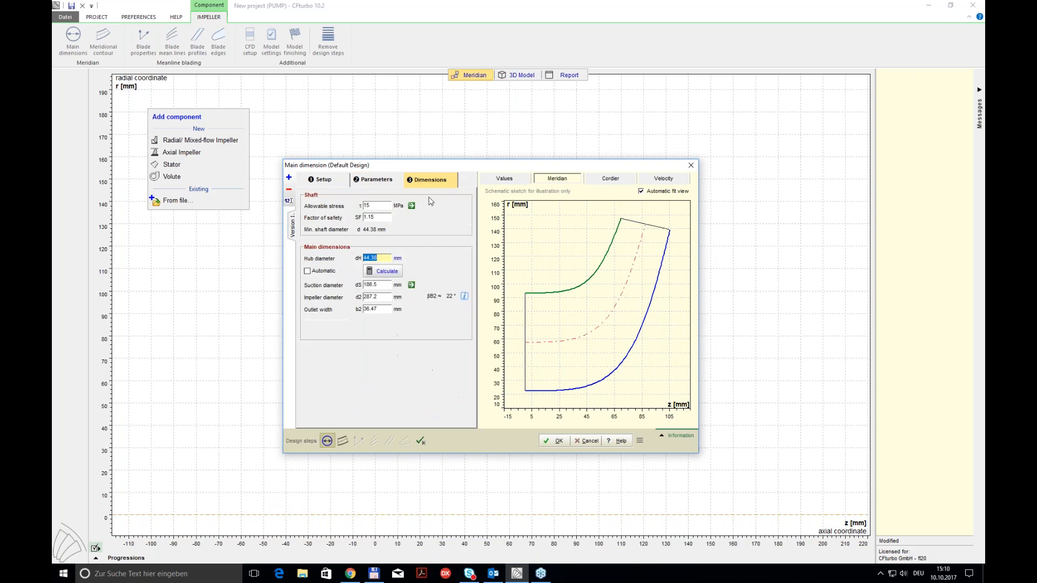
pyautogui.click(390, 185)
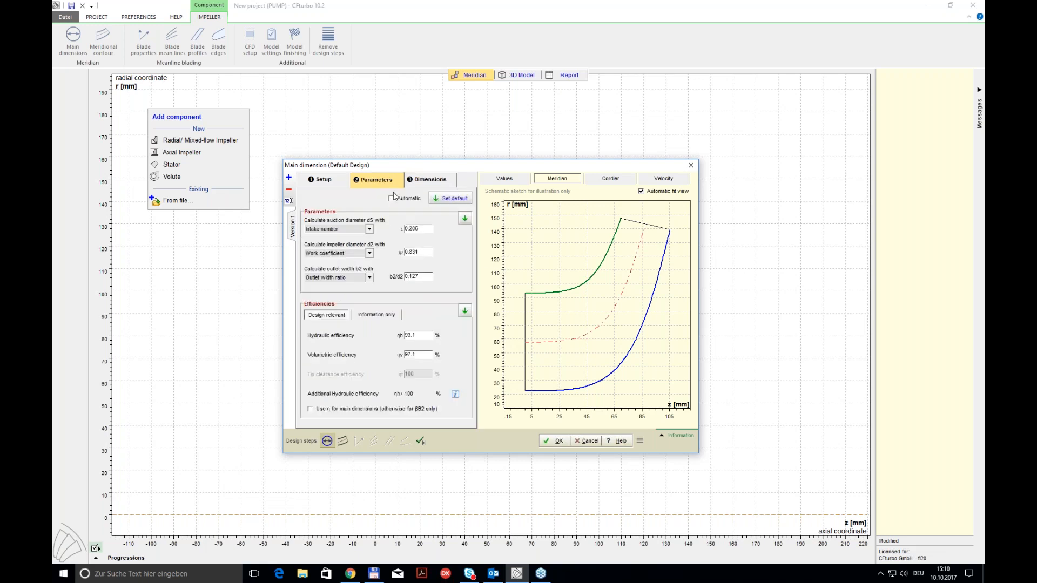
# Step: Set the outlet width to 40 mm, the impeller diameter to 288 mm and the hub diameter to 44 mm, and accept the main dimensions
pyautogui.click(430, 179)
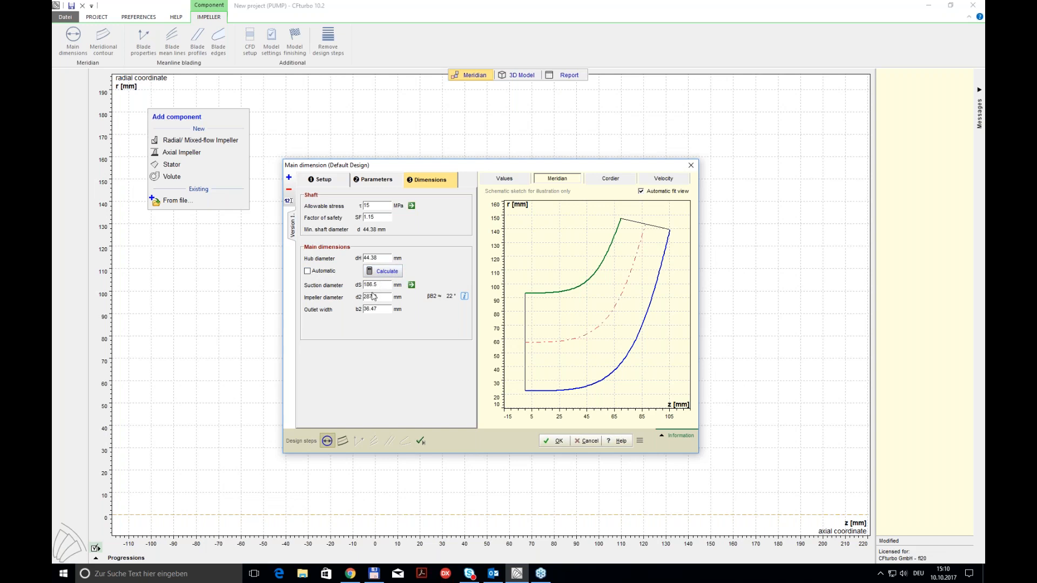
pyautogui.doubleClick(371, 312)
pyautogui.write('40')
pyautogui.doubleClick(379, 297)
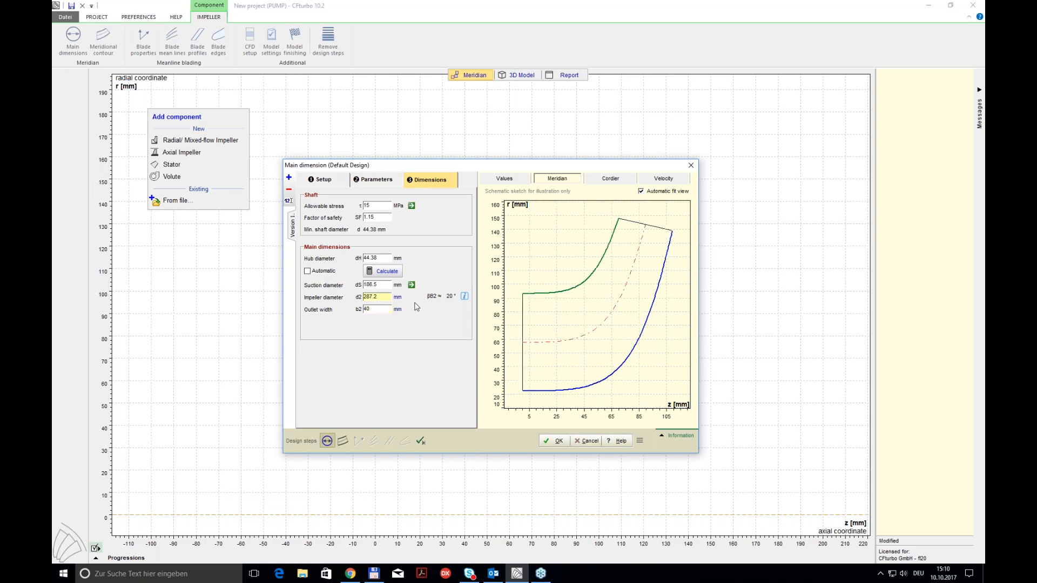
pyautogui.write('288')
pyautogui.doubleClick(372, 258)
pyautogui.write('44')
pyautogui.click(556, 443)
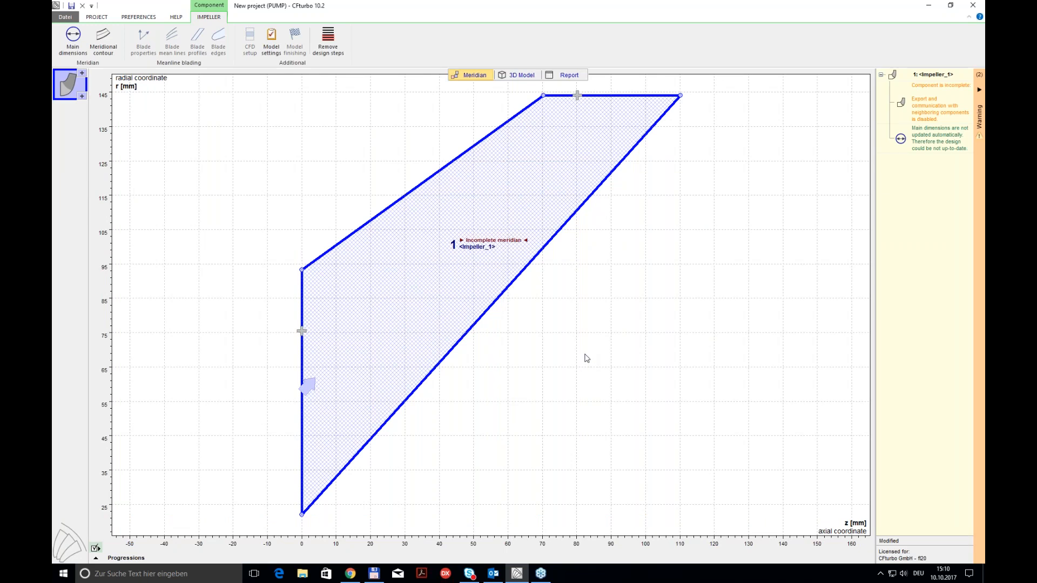
# Step: Open the meridional contour design and move the leading edge's hub end along the hub curve to about z 78 mm, r 50 mm
pyautogui.moveTo(505, 144)
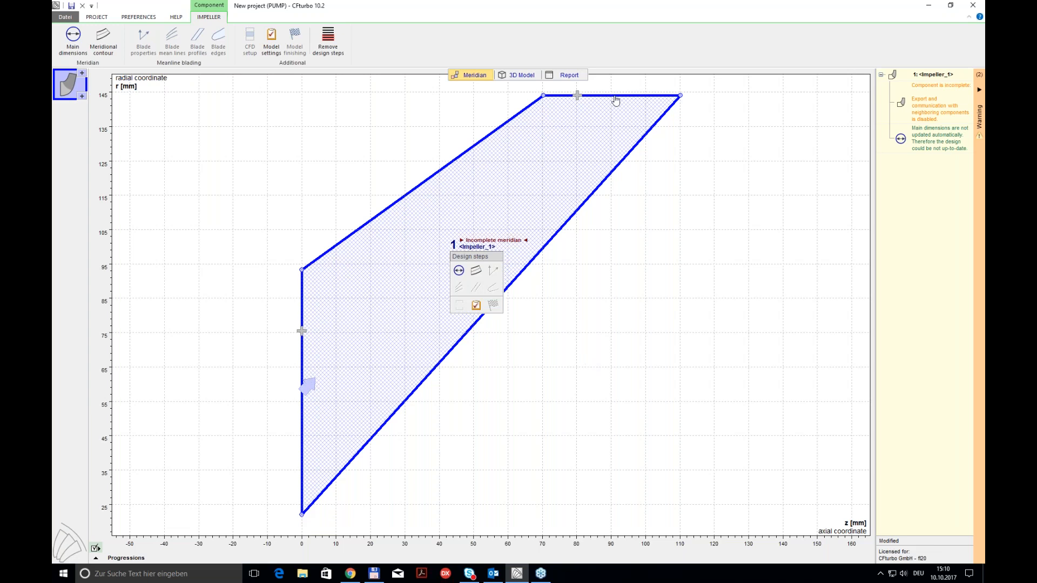
pyautogui.click(476, 271)
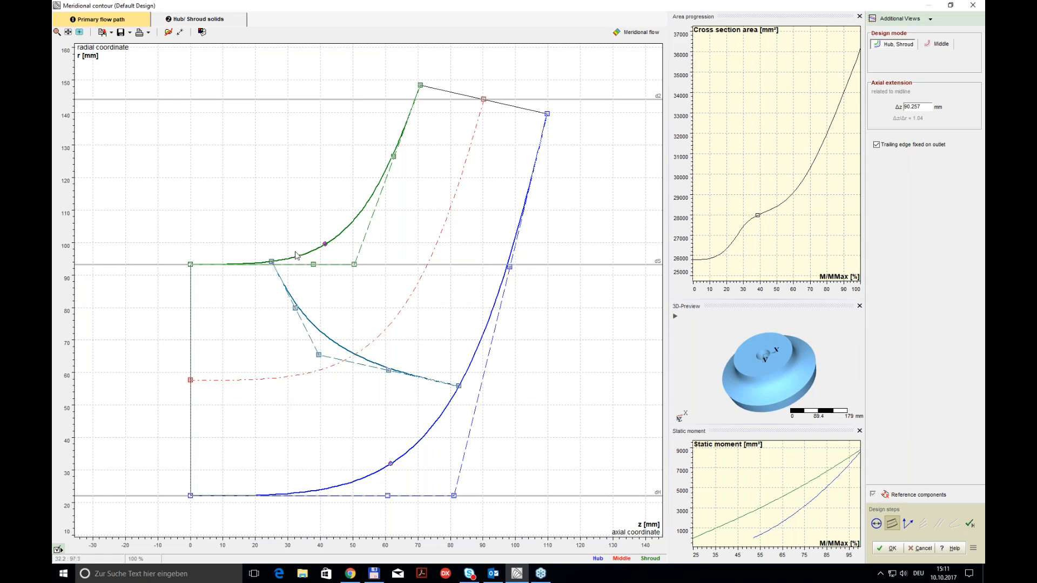
pyautogui.click(425, 443)
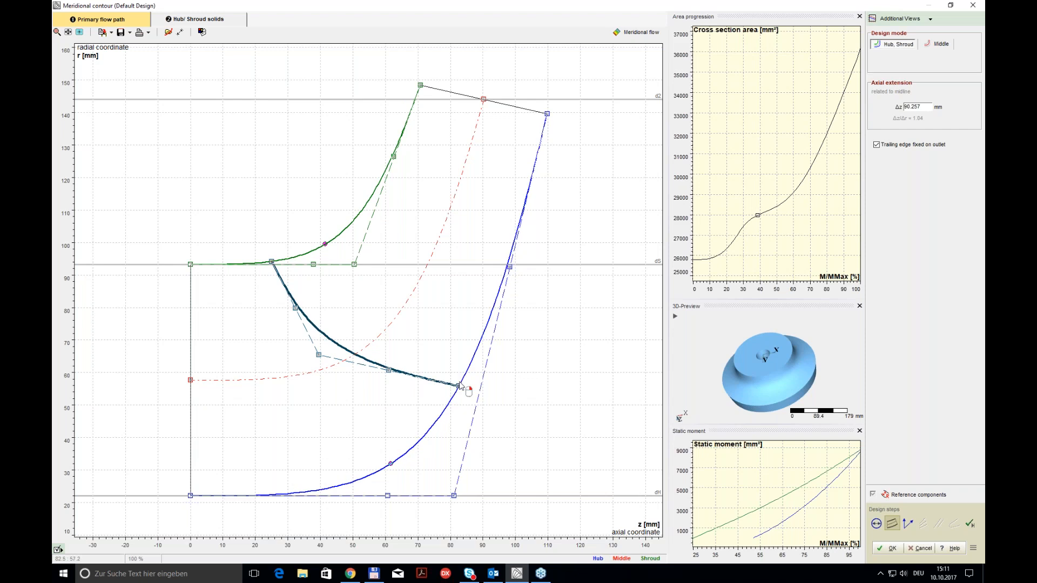
pyautogui.moveTo(458, 386); pyautogui.dragTo(445, 408)
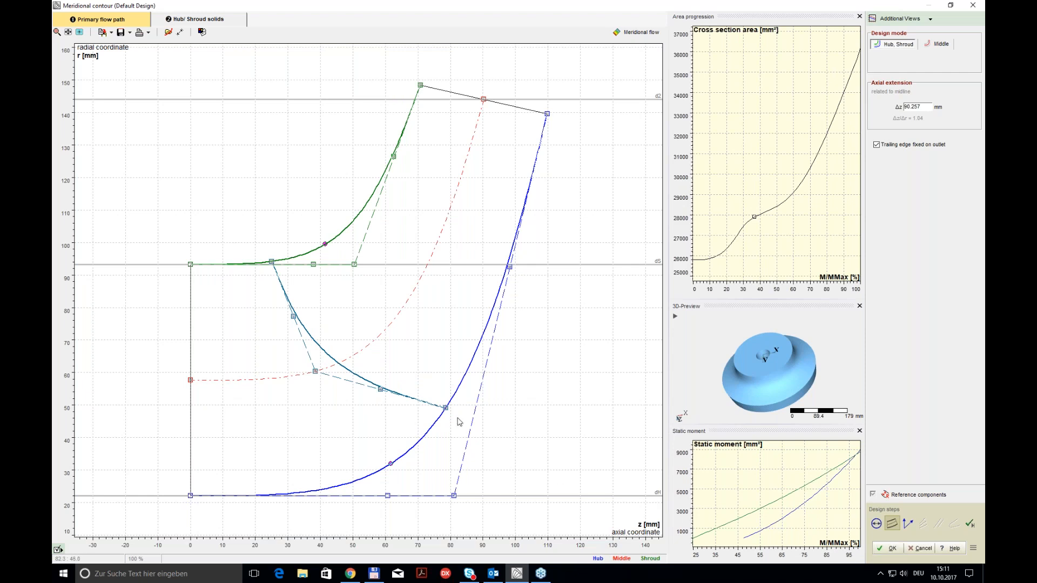
# Step: Set the z coordinate of the outlet midpoint on the meridional contour to 75 mm
pyautogui.doubleClick(489, 103)
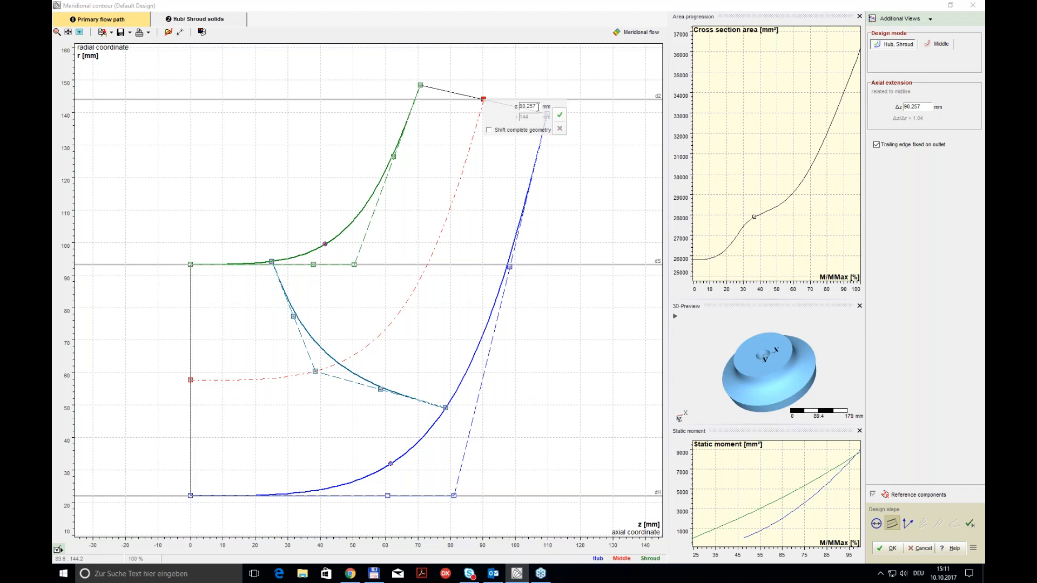
pyautogui.doubleClick(535, 107)
pyautogui.write('75')
pyautogui.click(558, 117)
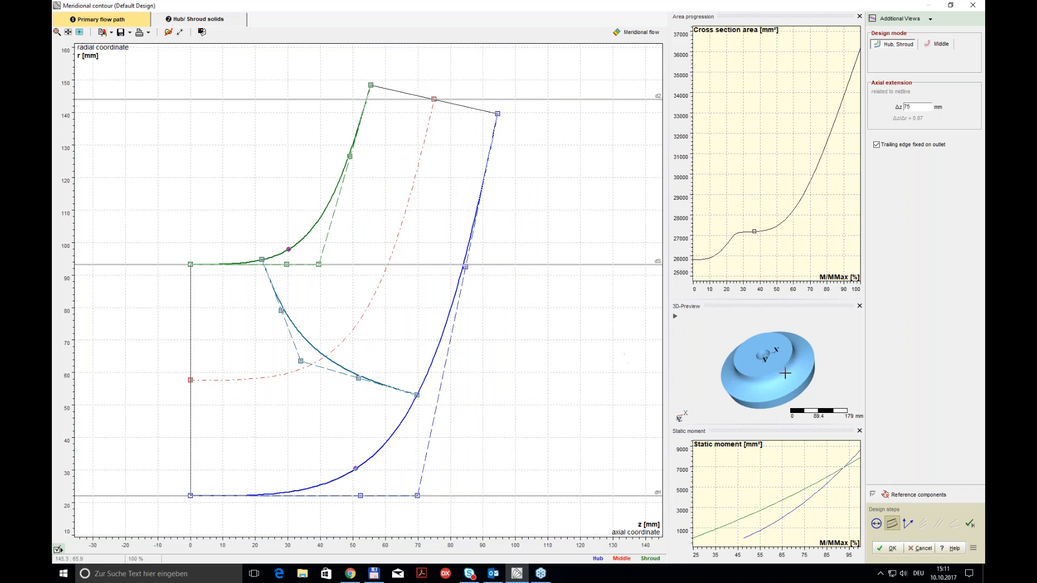
# Step: Enlarge the 3D preview, display the meridional flow with cm-Surfaces enabled, and accept the meridional contour
pyautogui.moveTo(775, 298); pyautogui.dragTo(776, 236)
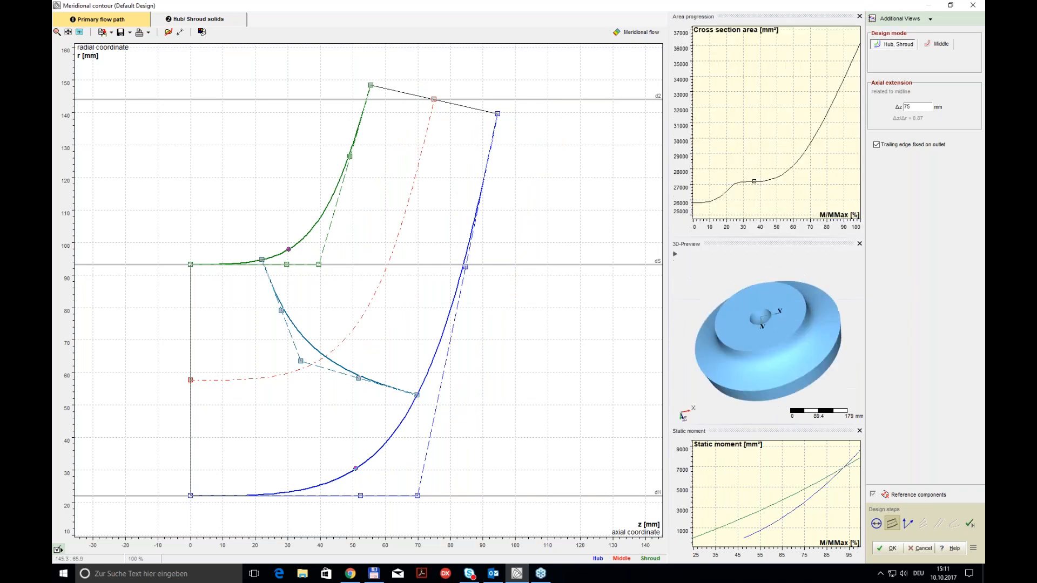
pyautogui.click(638, 33)
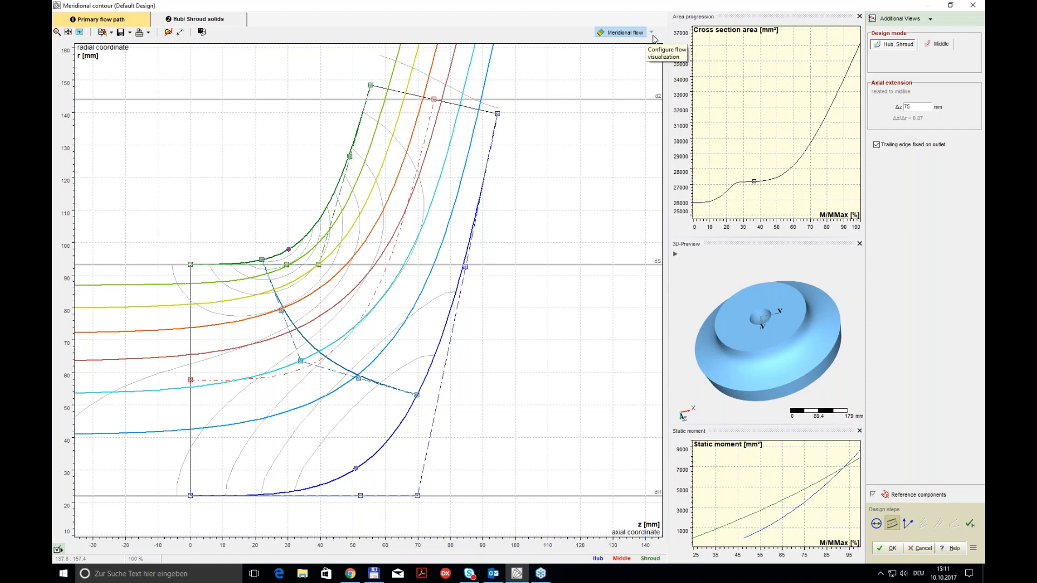
pyautogui.click(651, 31)
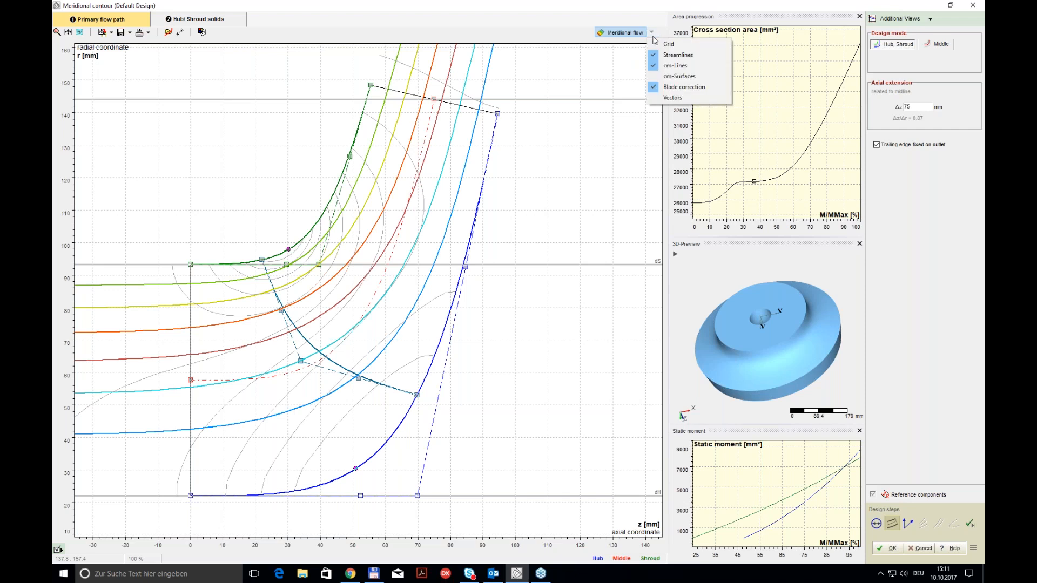
pyautogui.click(654, 78)
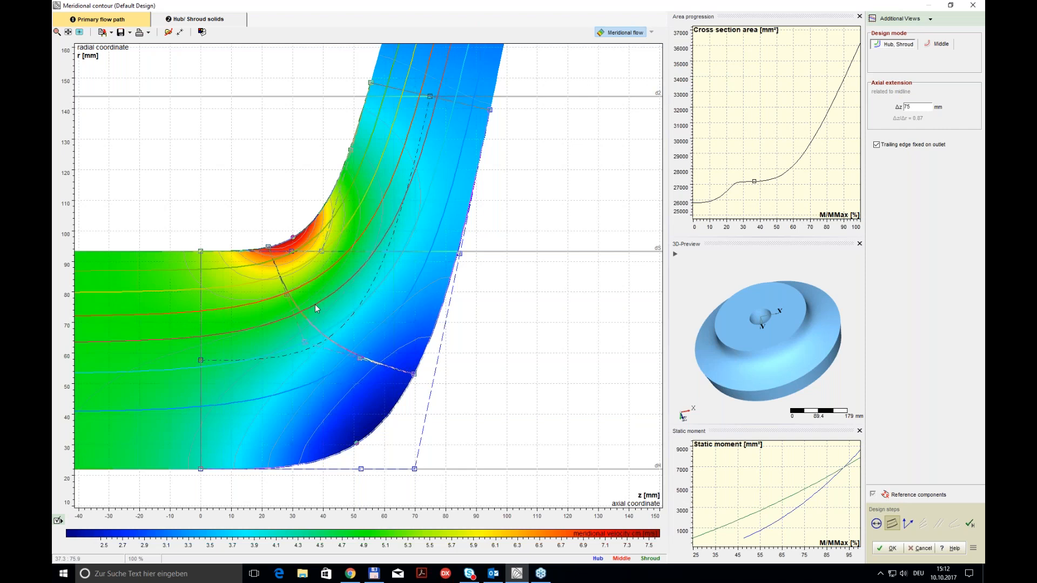
pyautogui.click(892, 549)
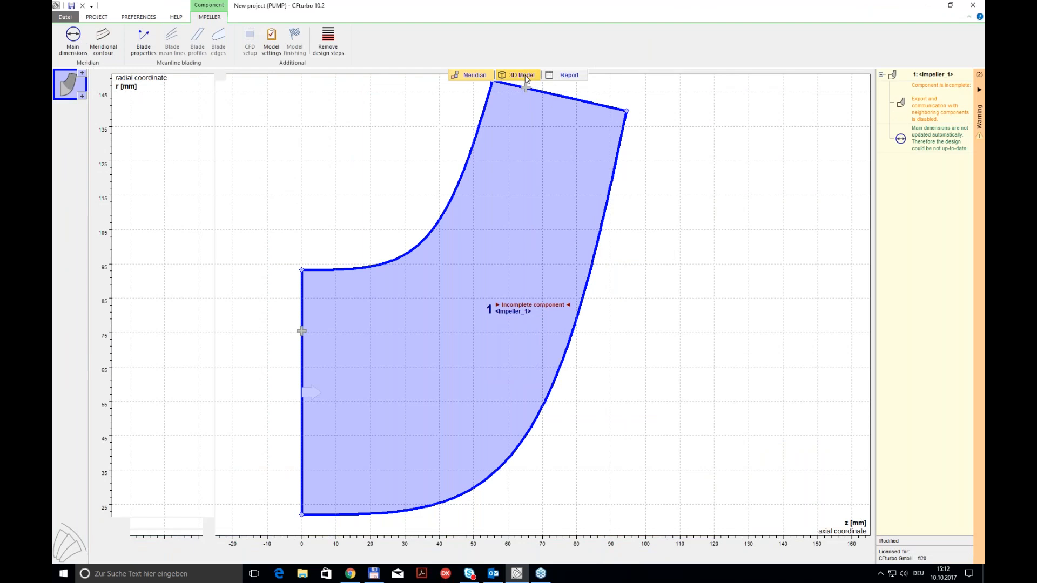
# Step: Inspect the impeller's 3D model in the Default display state, and return to the meridian view
pyautogui.click(526, 78)
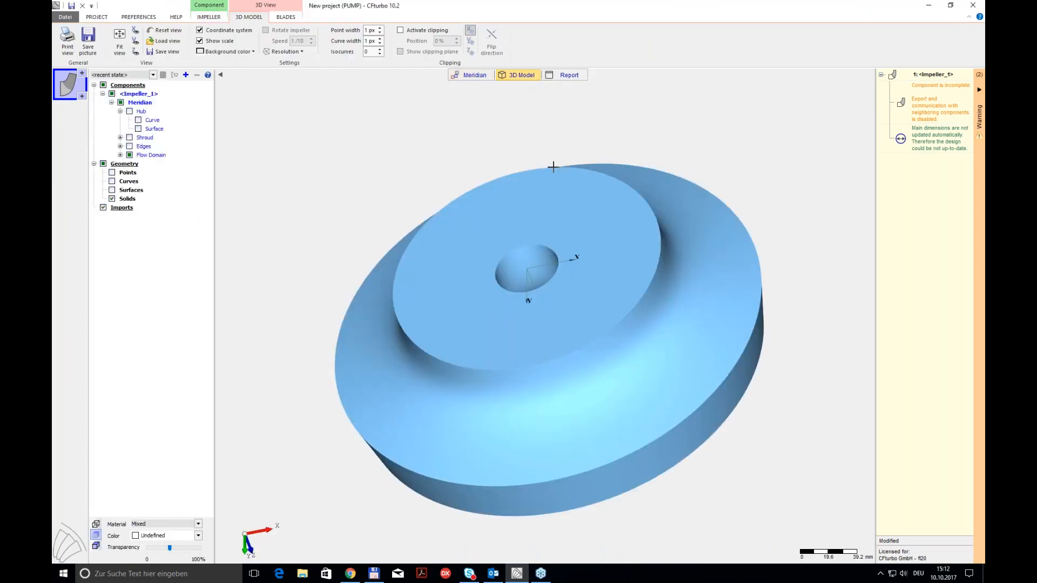
pyautogui.click(153, 75)
pyautogui.click(108, 90)
pyautogui.moveTo(506, 136); pyautogui.dragTo(483, 120, button='middle')
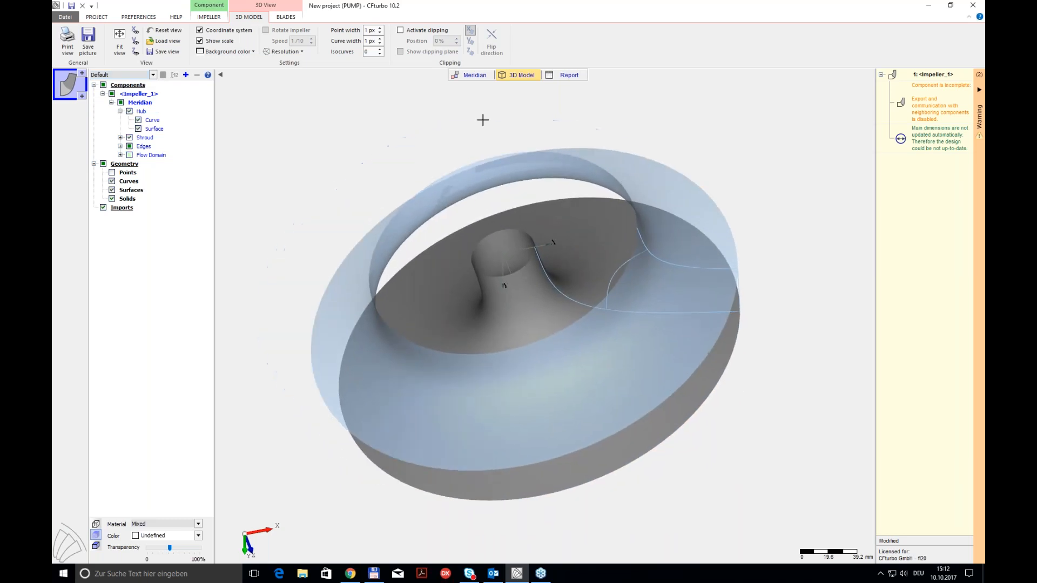
pyautogui.click(490, 76)
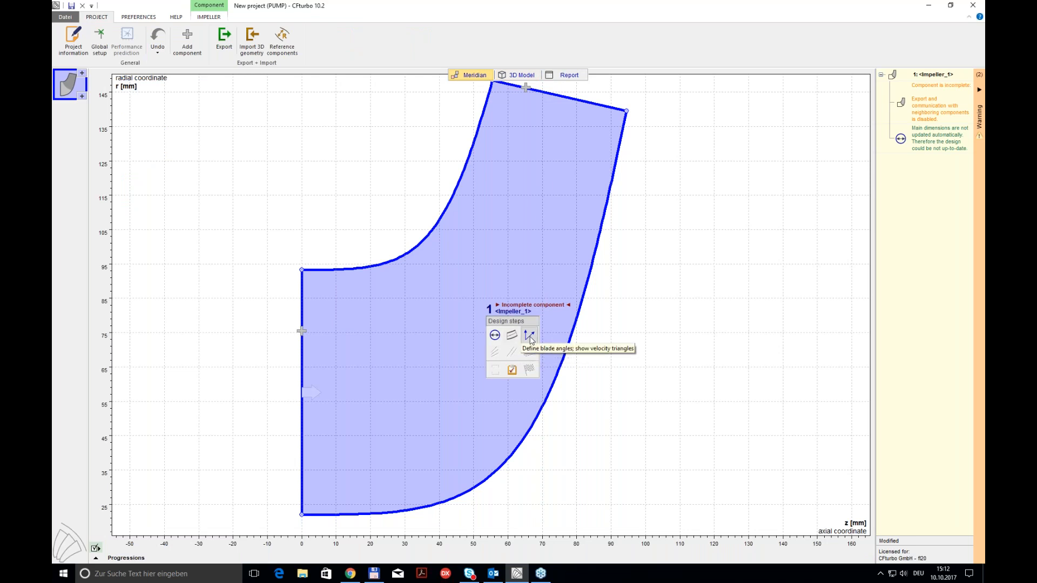
# Step: Open the blade properties and set the number of blades to 7
pyautogui.click(530, 336)
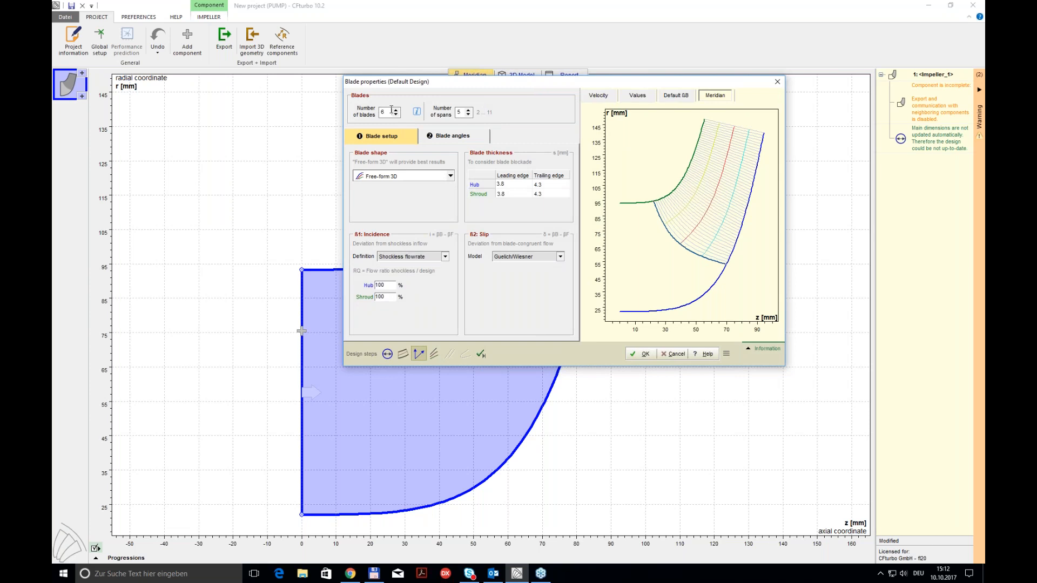
pyautogui.click(397, 110)
pyautogui.click(389, 287)
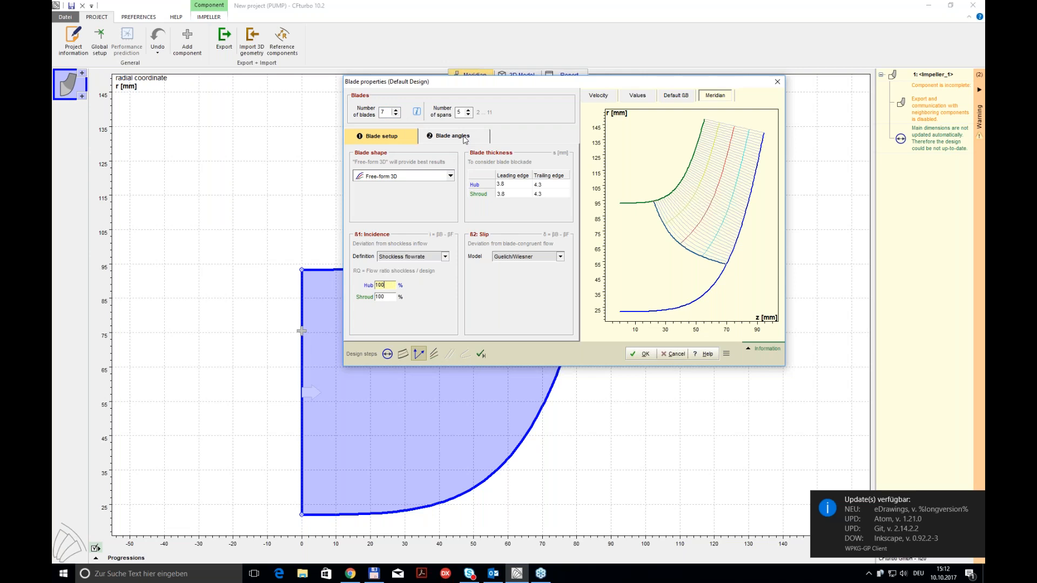
# Step: Disable the automatic blade angle calculation and accept the blade properties with the Guelich/Wiesner slip model
pyautogui.click(463, 136)
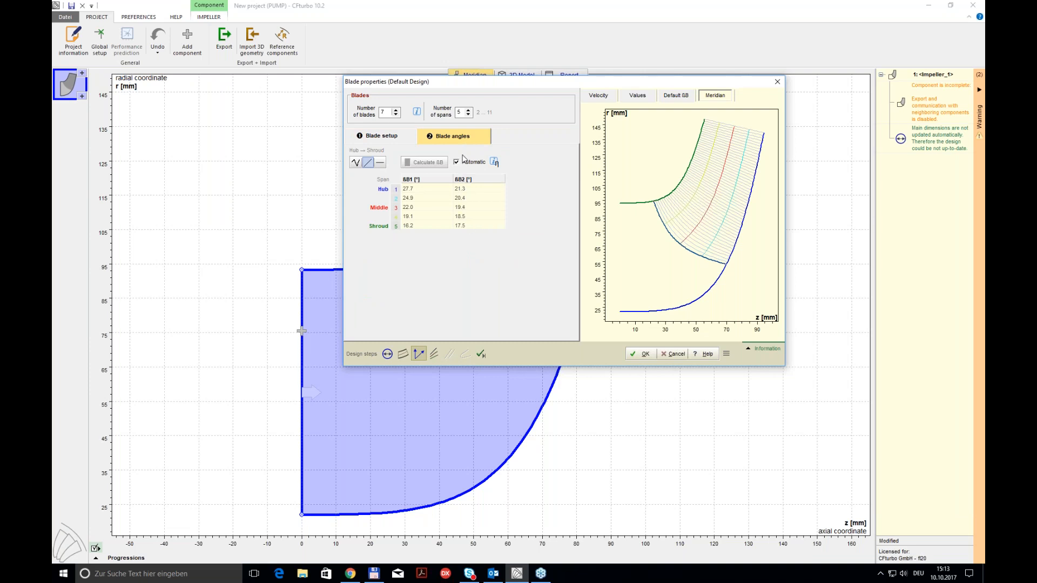
pyautogui.click(456, 163)
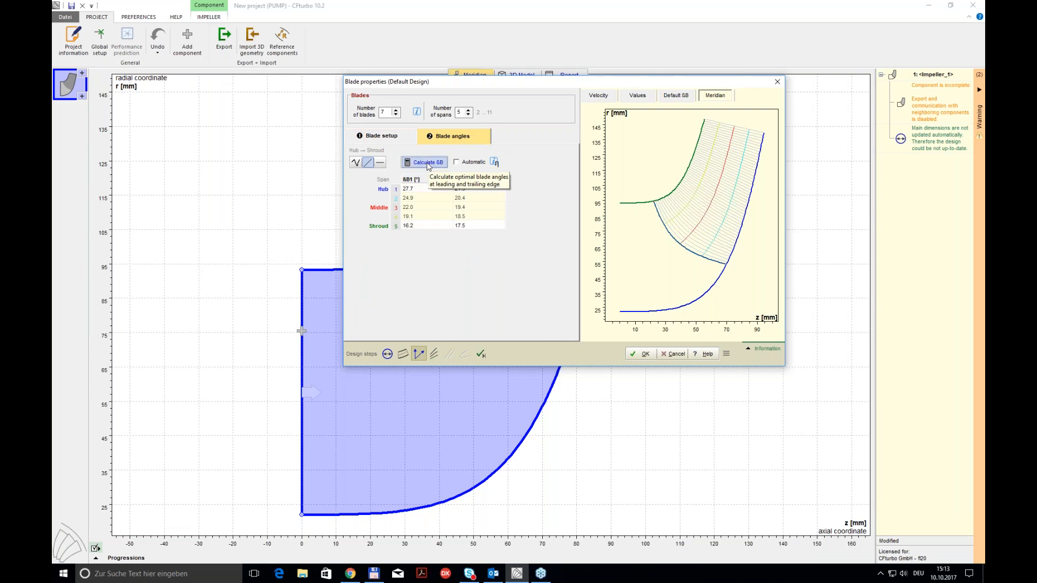
pyautogui.click(409, 137)
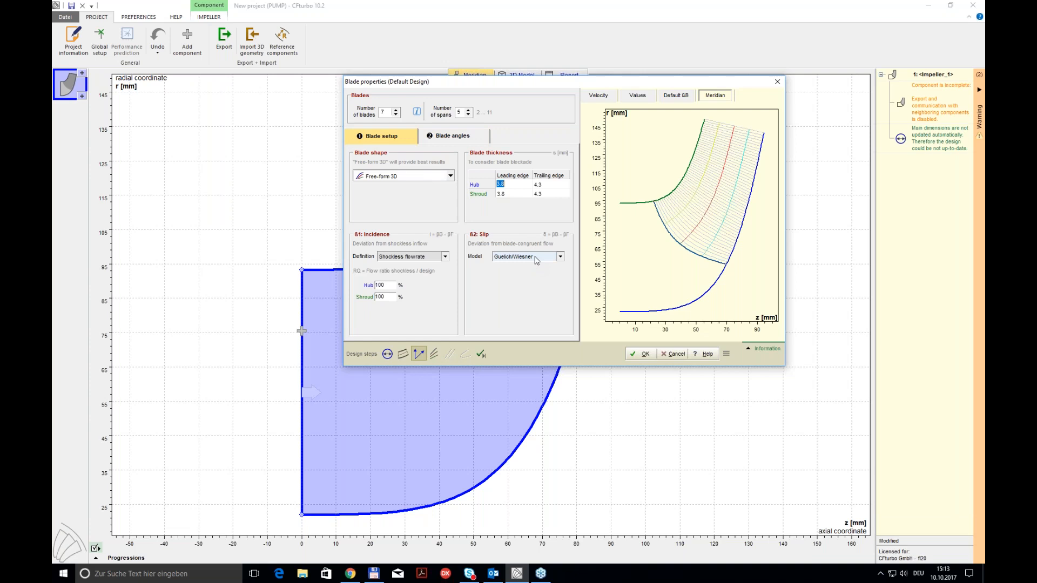
pyautogui.click(511, 257)
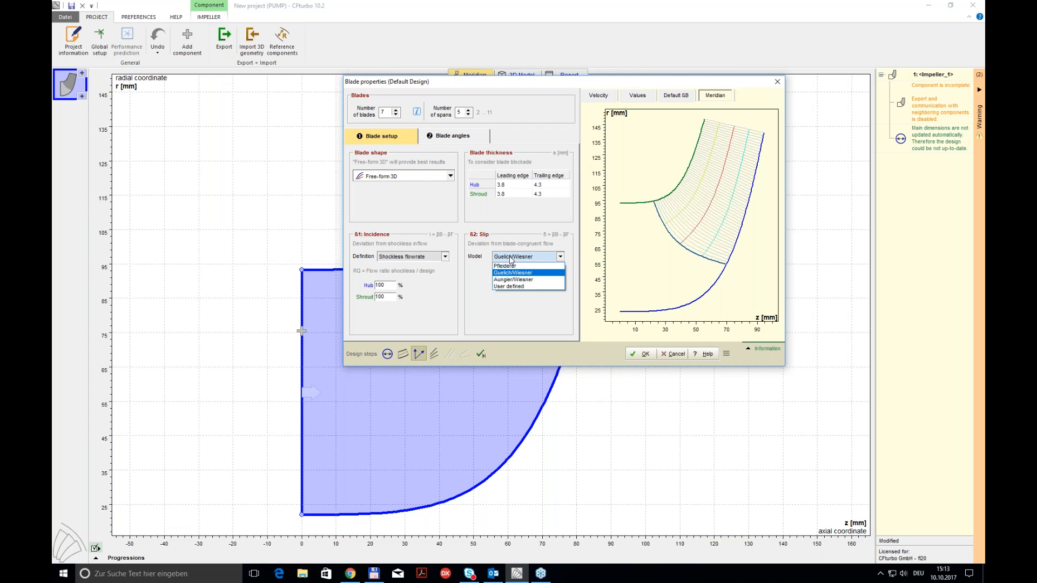
pyautogui.click(514, 311)
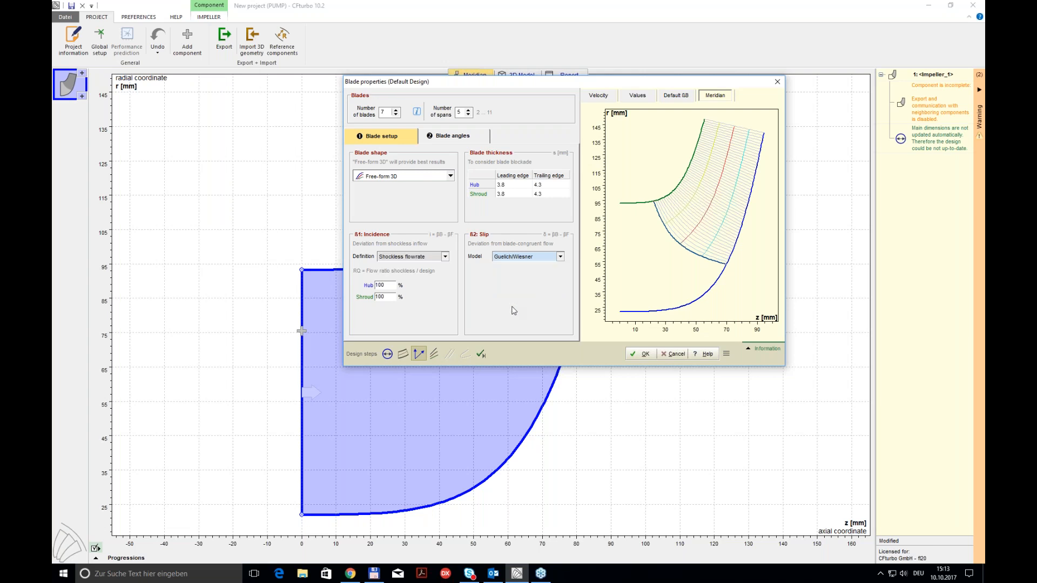
pyautogui.click(451, 134)
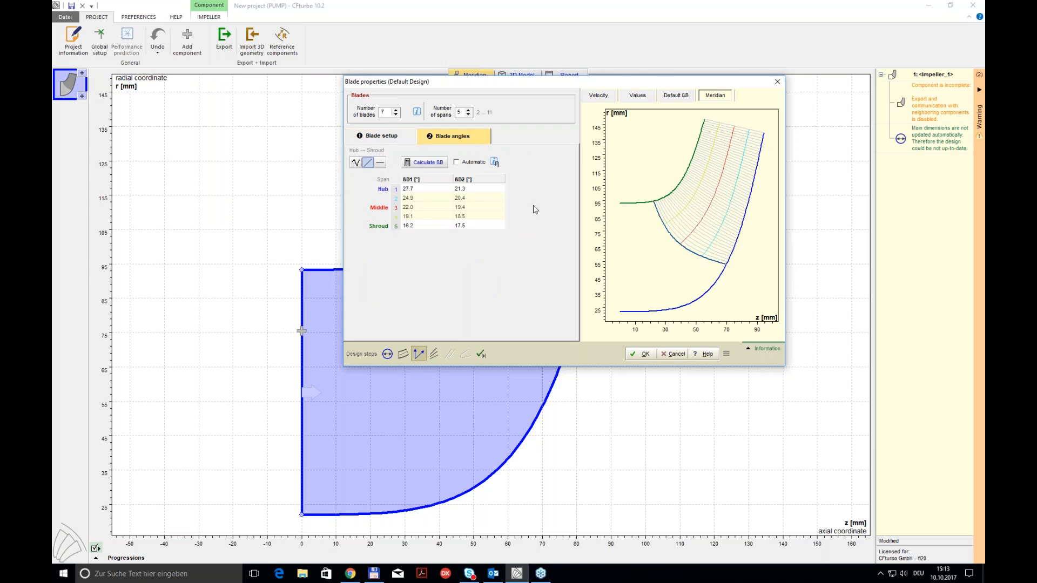
pyautogui.click(643, 354)
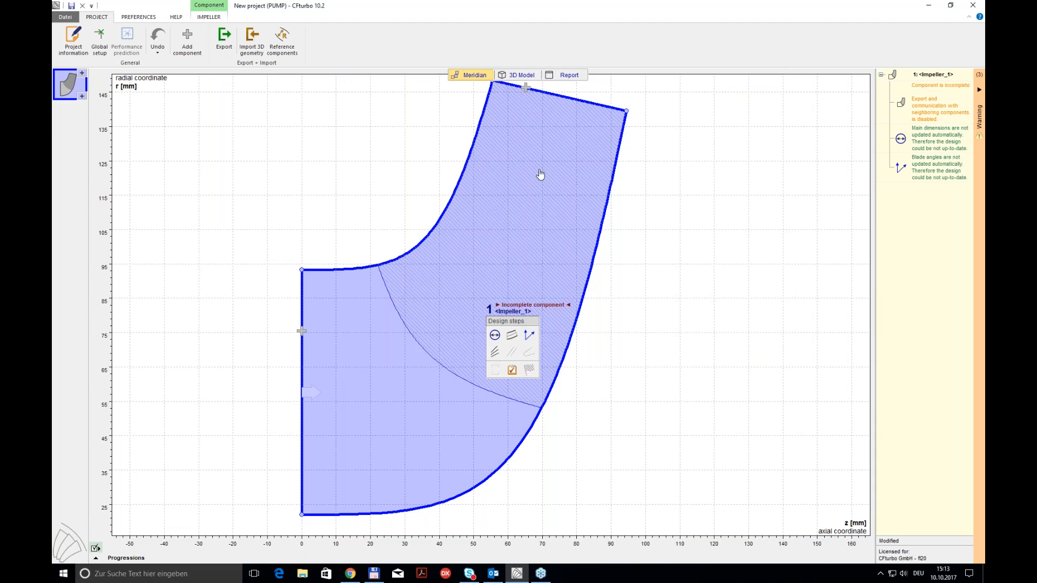
# Step: Check the impeller's 3D model, and open the blade mean lines design from the meridian view
pyautogui.click(519, 75)
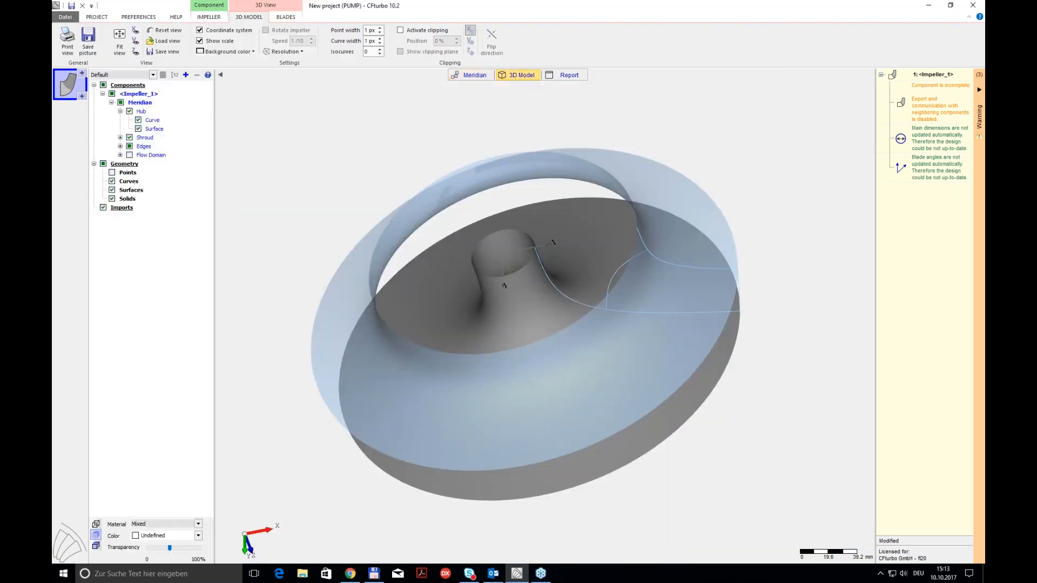
pyautogui.click(475, 76)
pyautogui.click(514, 341)
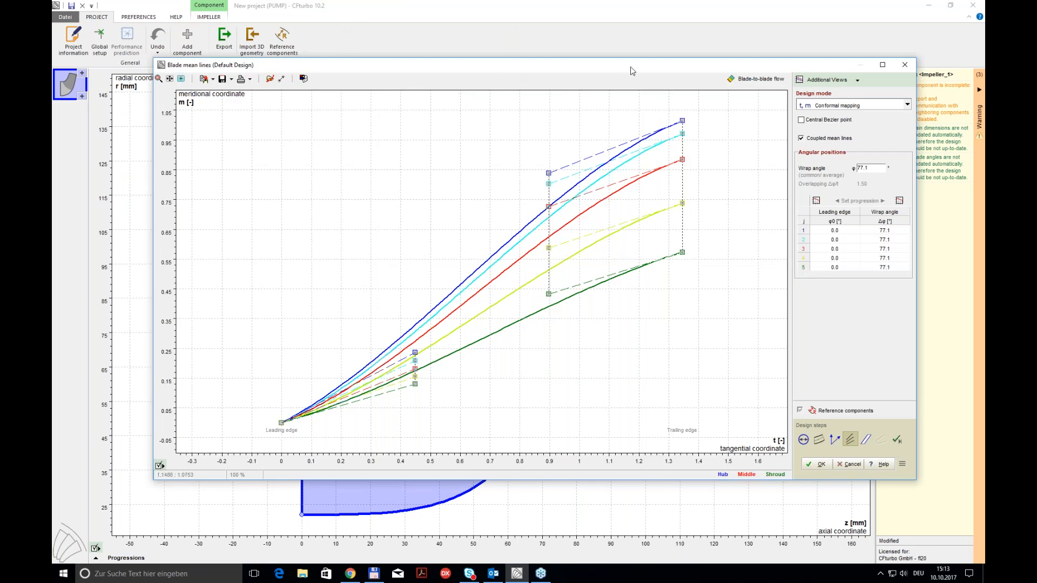
pyautogui.moveTo(634, 71); pyautogui.dragTo(603, 112)
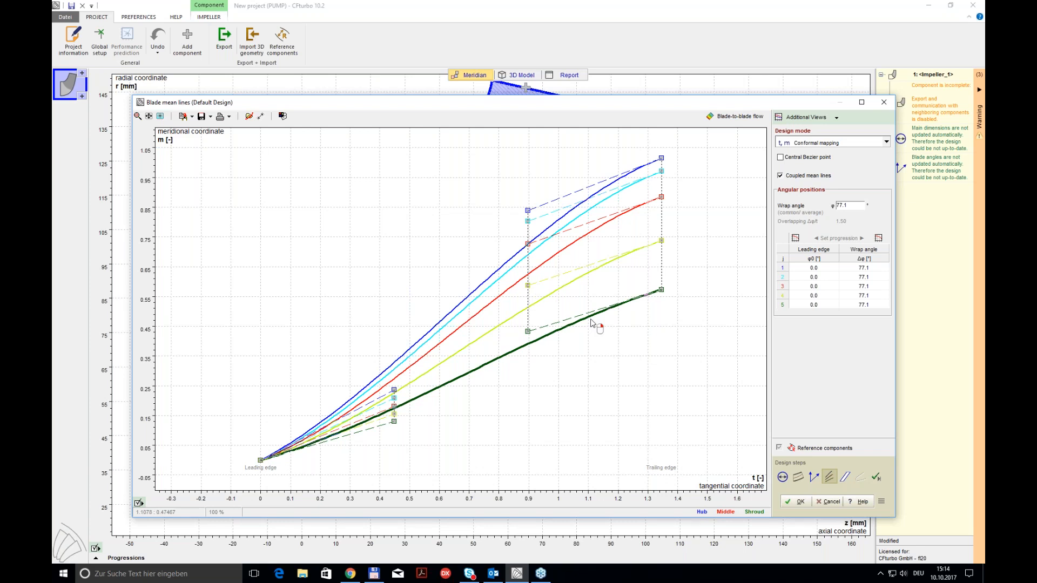
# Step: Add the 3D preview and the blade surface values to the mean lines design, plotting relative velocity
pyautogui.click(838, 118)
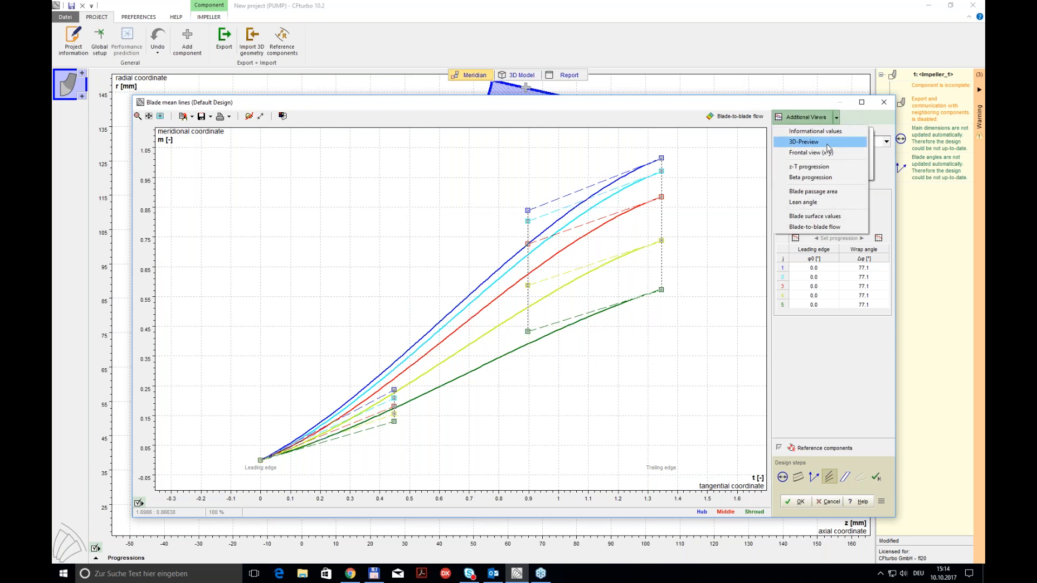
pyautogui.click(822, 142)
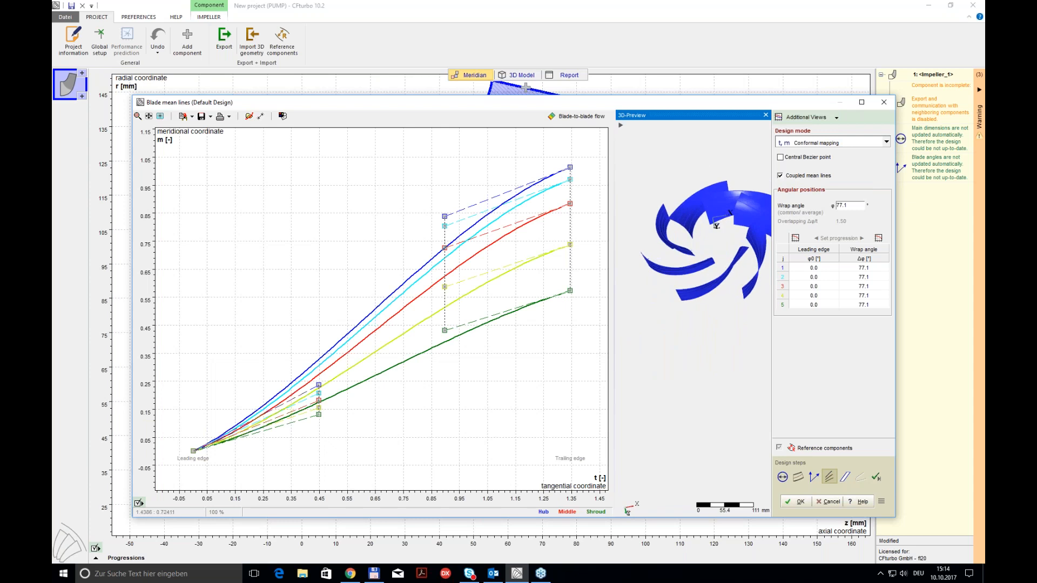
pyautogui.click(837, 117)
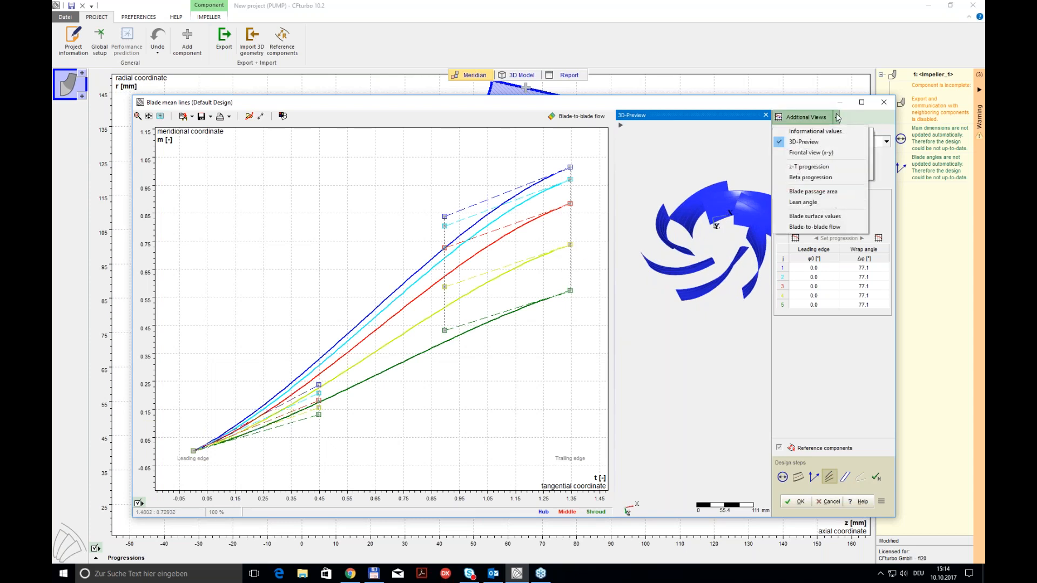
pyautogui.click(821, 217)
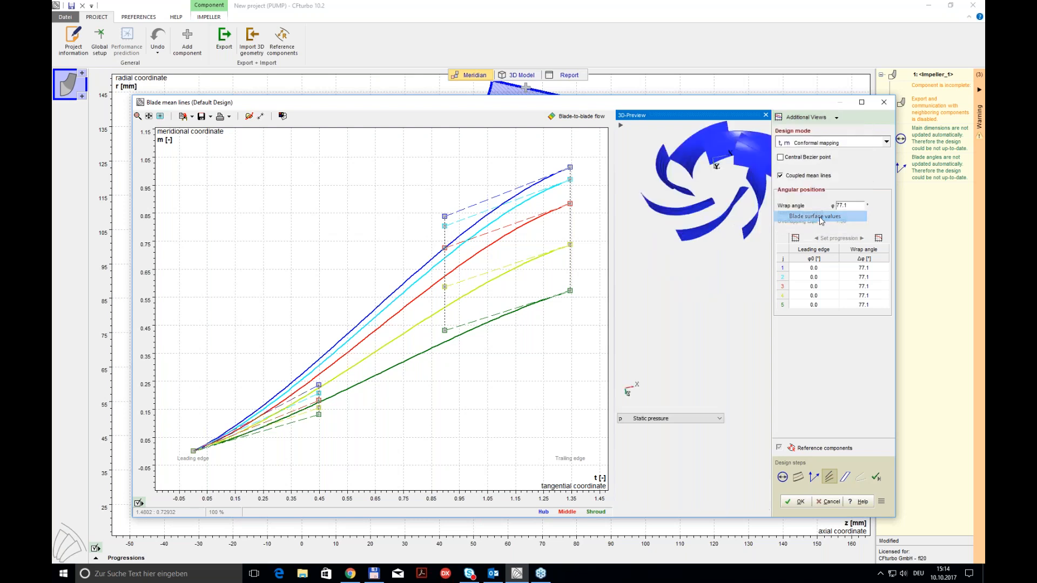
pyautogui.moveTo(684, 400); pyautogui.dragTo(691, 301)
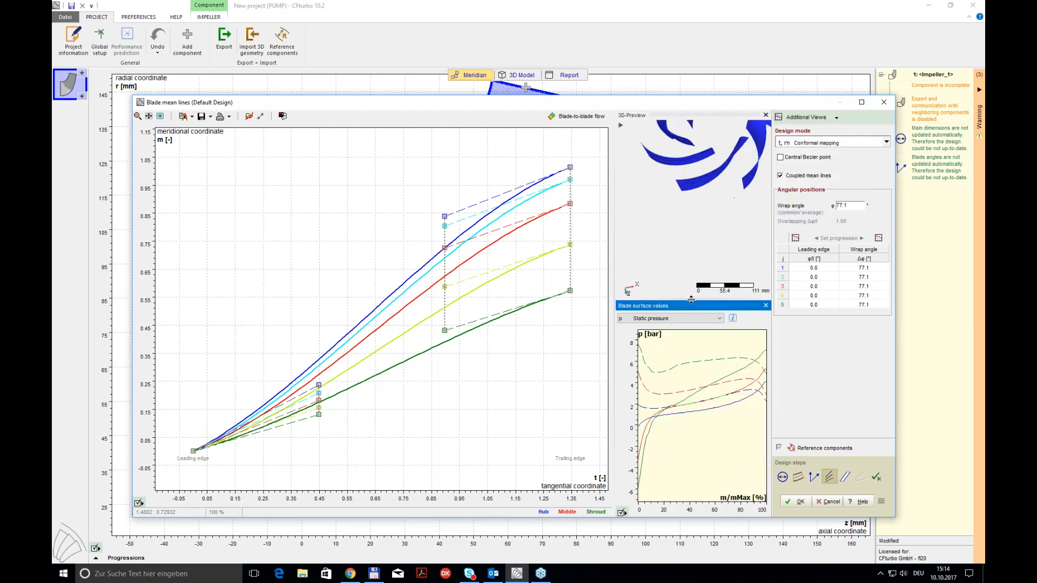
pyautogui.click(721, 319)
pyautogui.click(653, 336)
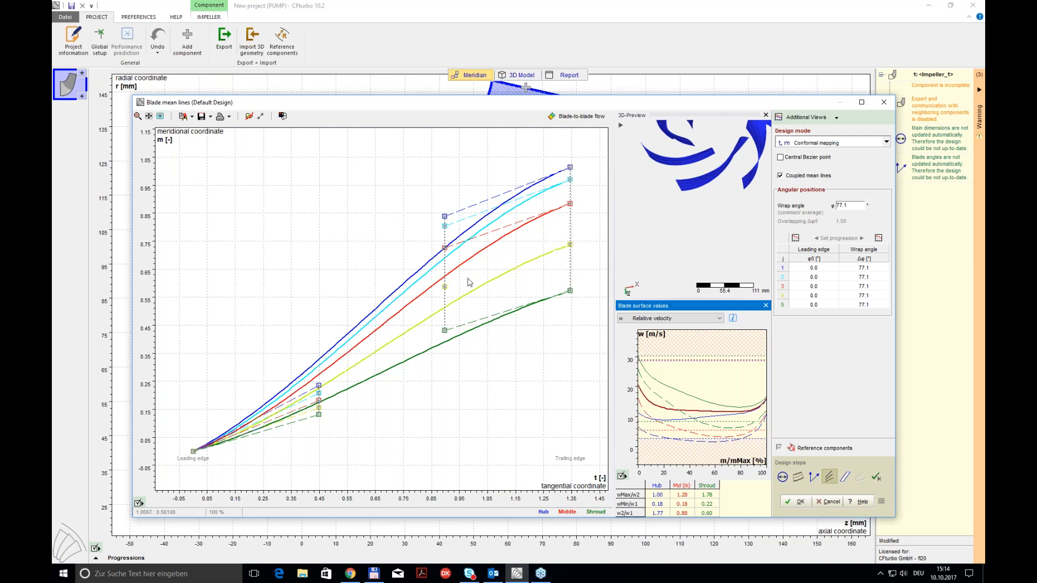
# Step: Shift the trailing edge ends of the coupled mean lines to a wrap angle of 77.2° and accept the mean lines
pyautogui.moveTo(570, 204); pyautogui.dragTo(549, 208)
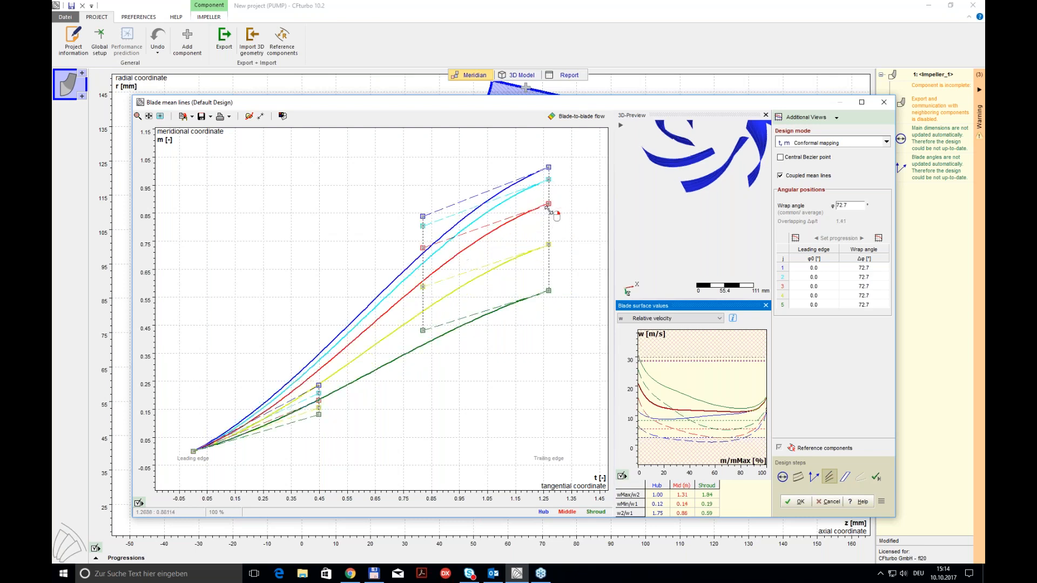
pyautogui.moveTo(549, 208); pyautogui.dragTo(570, 203)
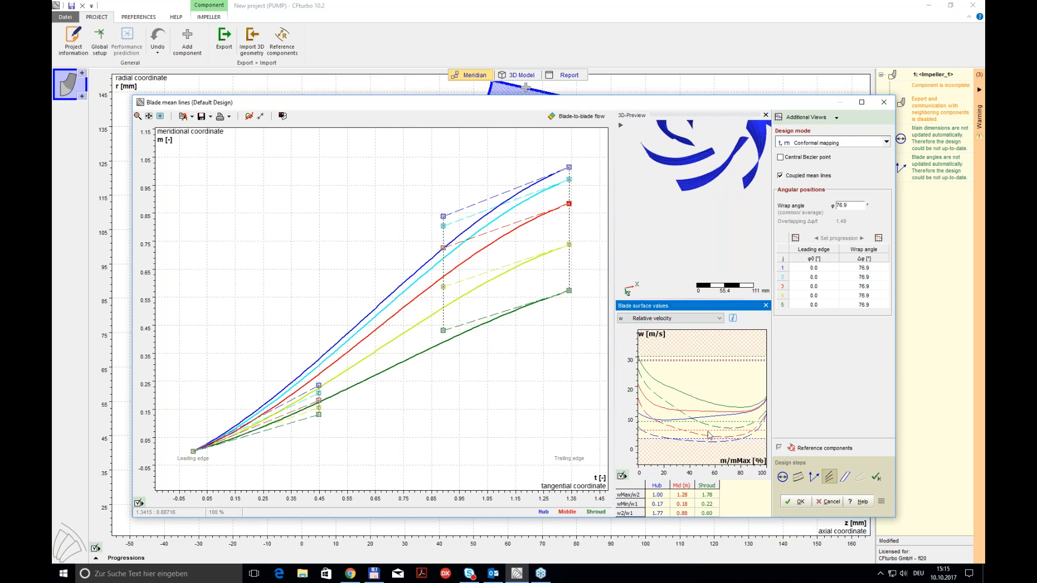
pyautogui.moveTo(566, 209); pyautogui.dragTo(570, 204)
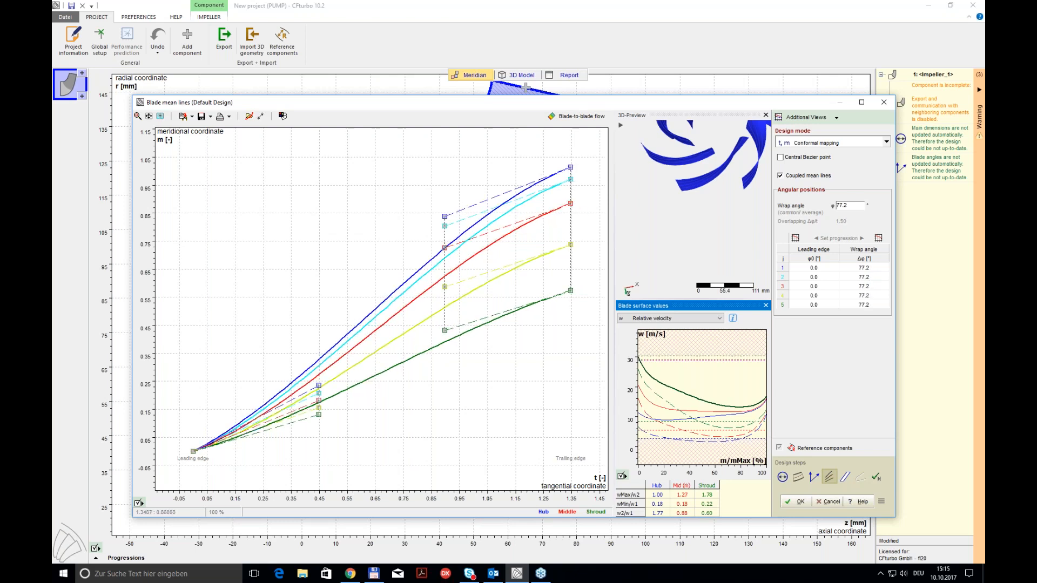
pyautogui.click(801, 502)
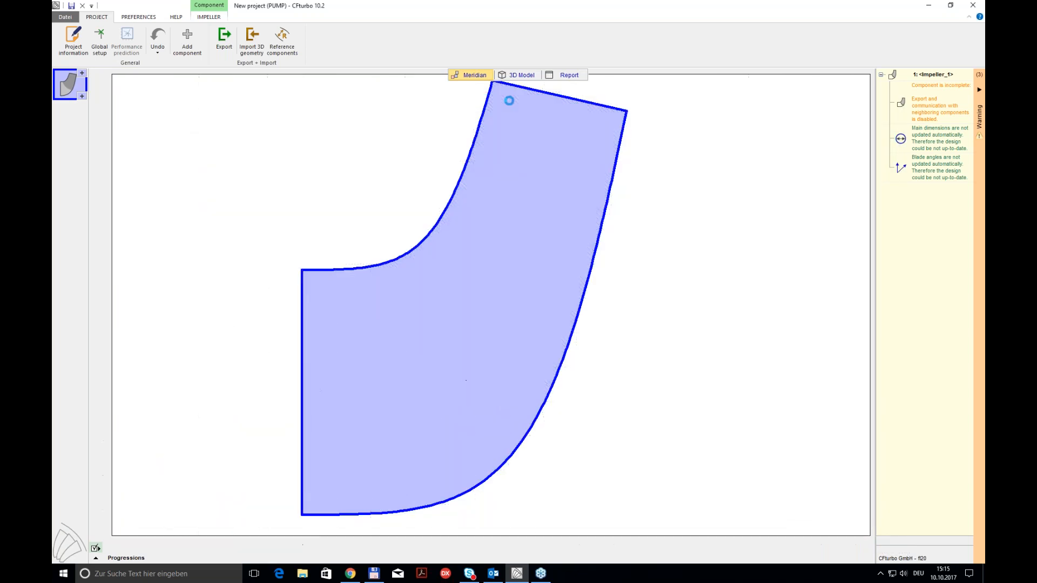
# Step: Inspect the blade mean surfaces in the impeller's 3D model from different angles
pyautogui.click(522, 75)
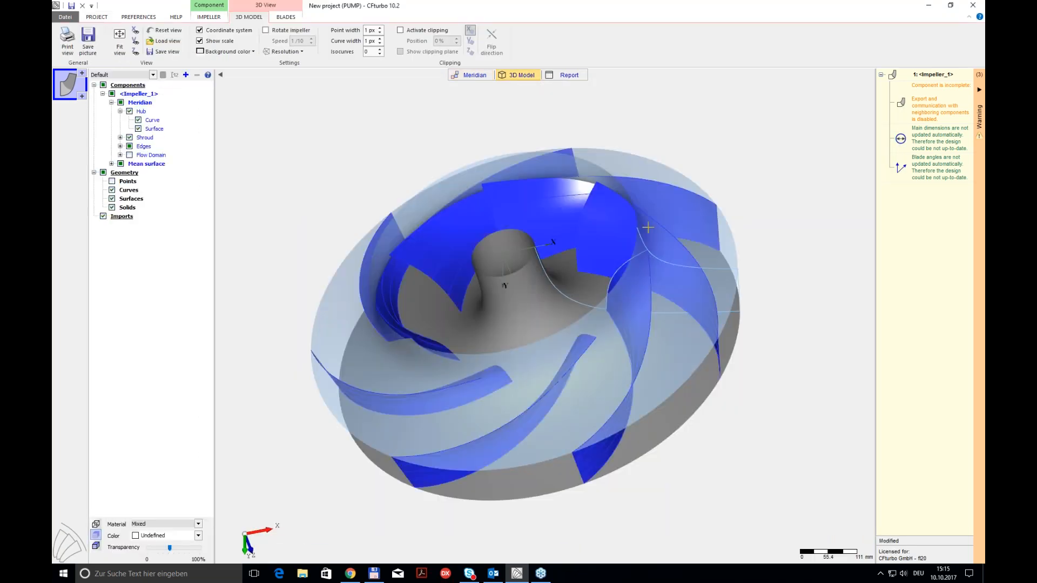
pyautogui.moveTo(648, 262); pyautogui.dragTo(643, 298, button='middle')
pyautogui.moveTo(626, 272); pyautogui.dragTo(717, 297)
pyautogui.scroll(3, 565, 367)
pyautogui.scroll(-1, 519, 319)
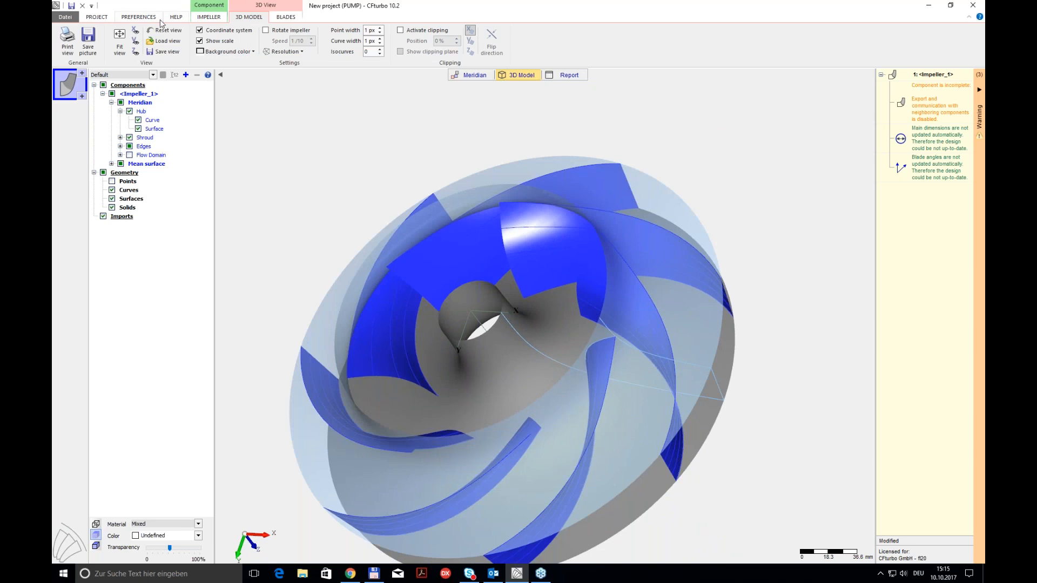
# Step: Return to the meridian view and open the blade profiles design
pyautogui.click(485, 77)
pyautogui.moveTo(512, 361)
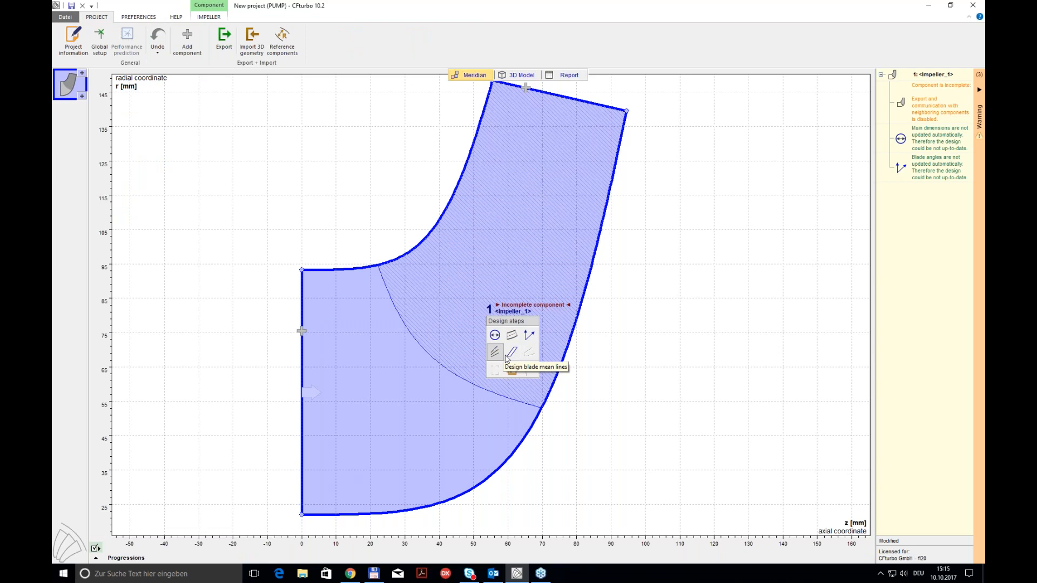
pyautogui.click(509, 355)
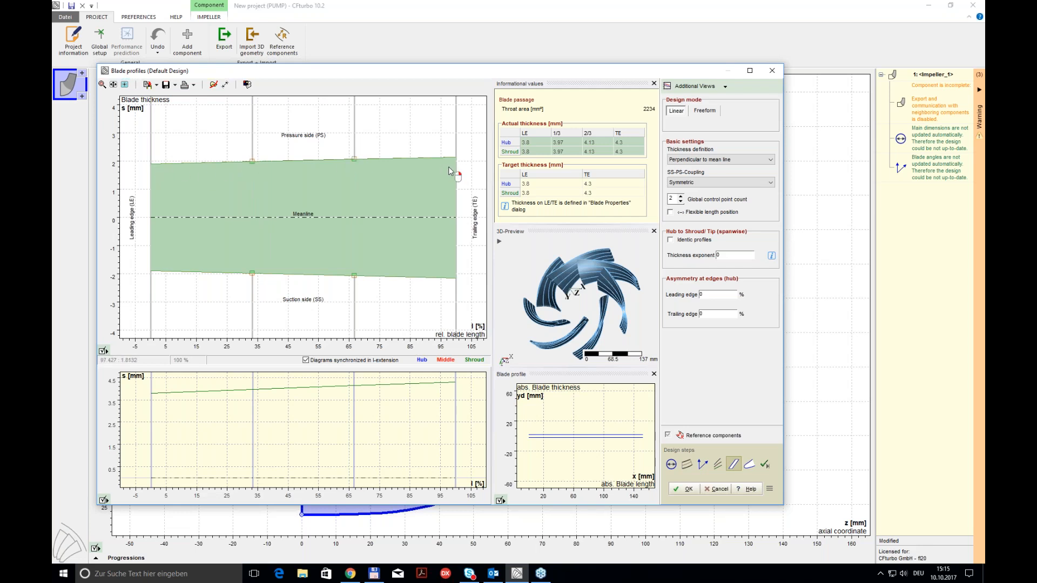
# Step: Try the Freeform profile mode with a rounded leading edge, and return to the Linear mode
pyautogui.click(705, 111)
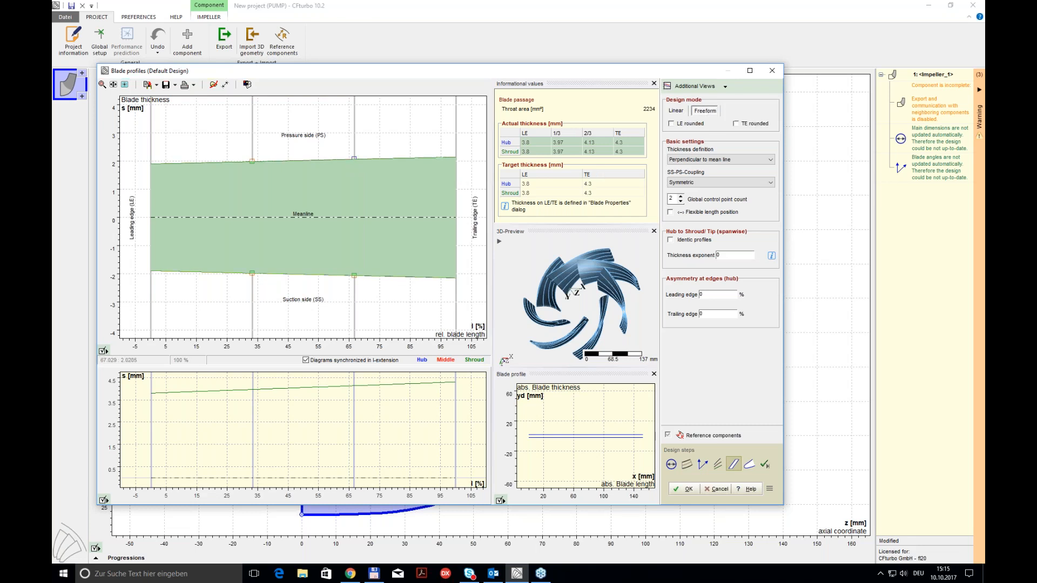
pyautogui.click(672, 124)
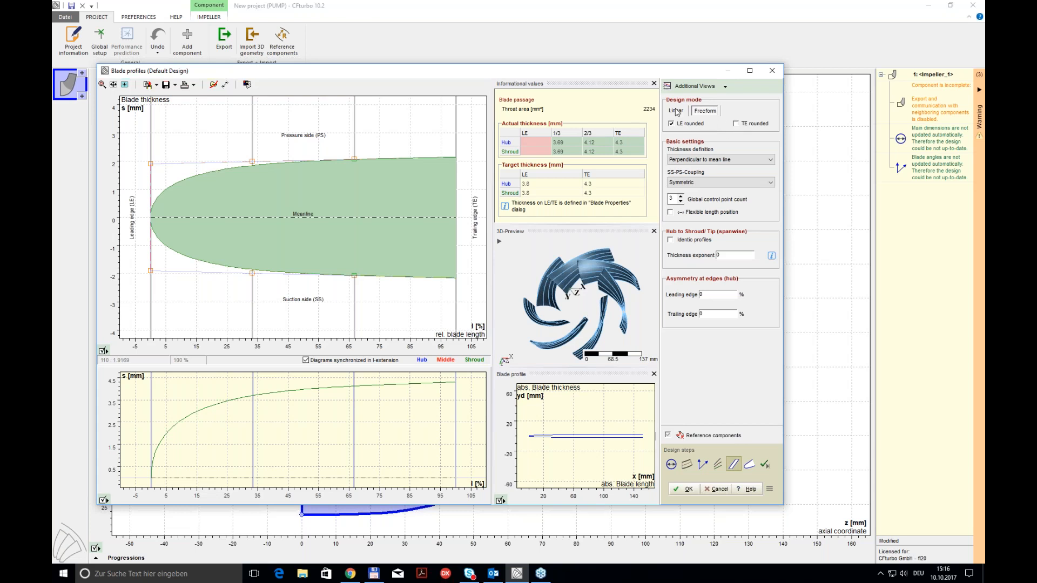
pyautogui.click(676, 111)
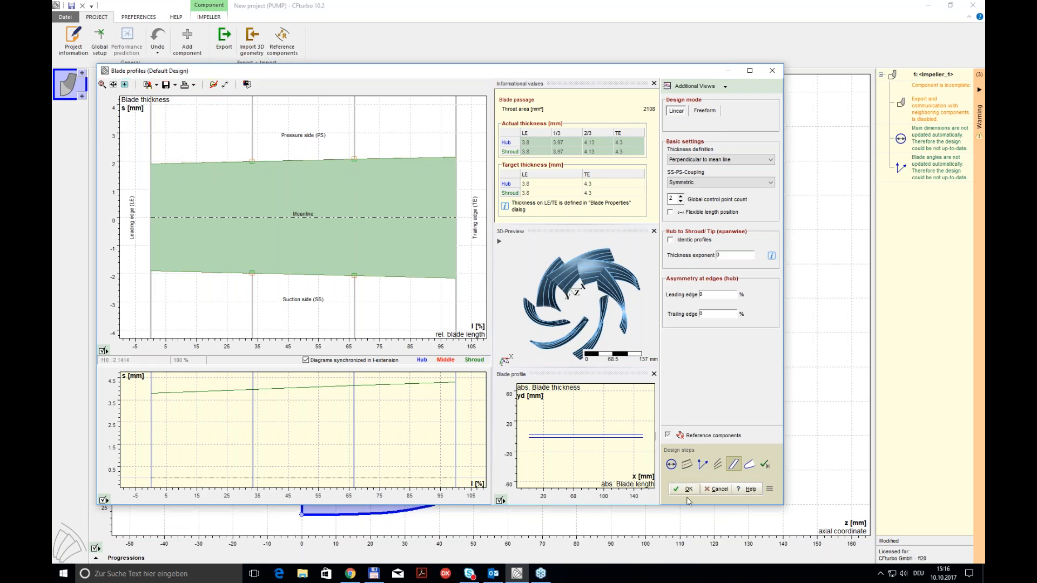
# Step: Accept the blade profiles, continue to the blade edges, and disable trimming on the outlet for the trailing edge
pyautogui.click(750, 466)
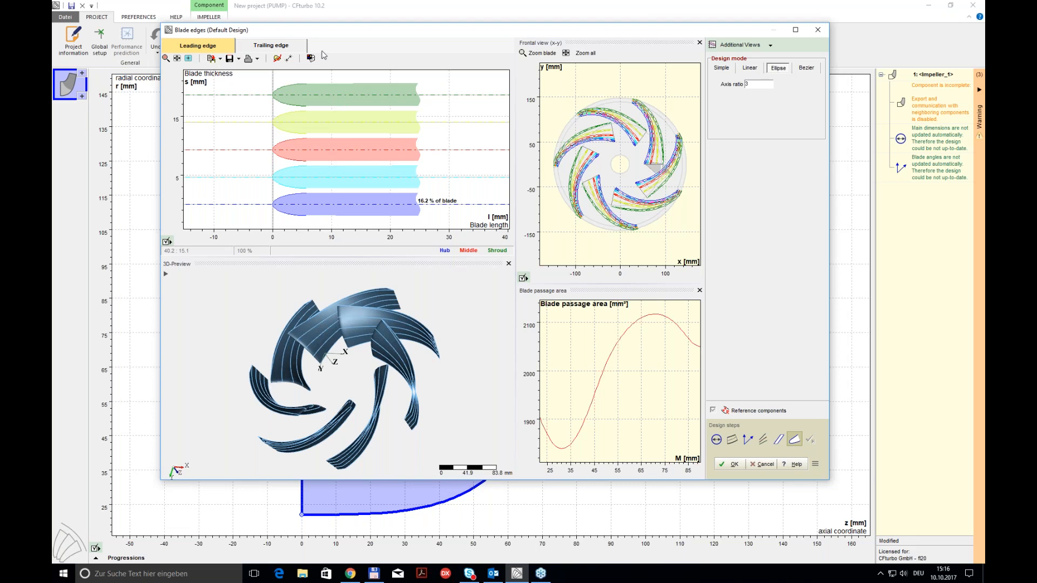
pyautogui.click(263, 48)
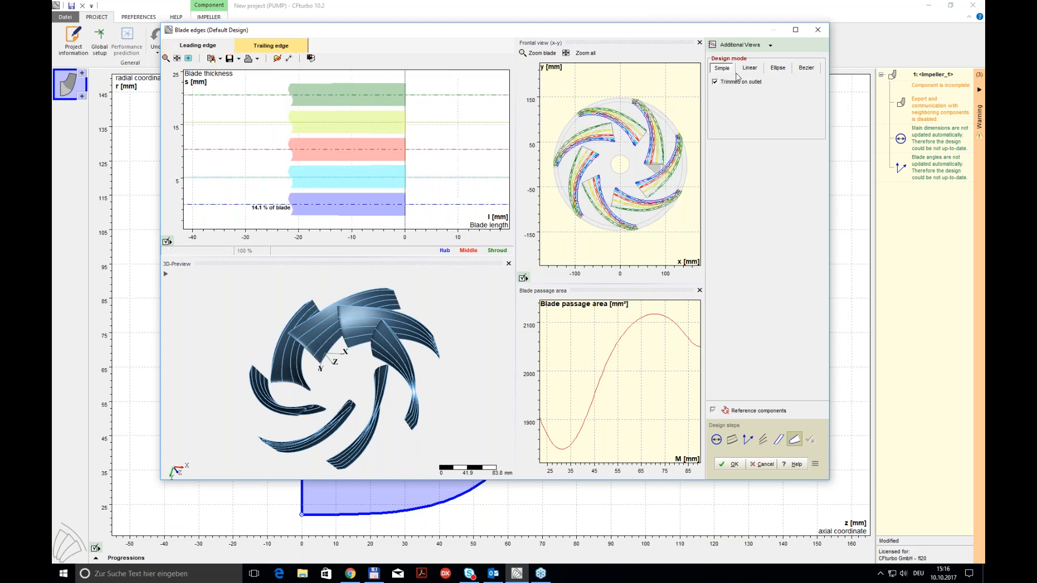
pyautogui.scroll(5, 463, 356)
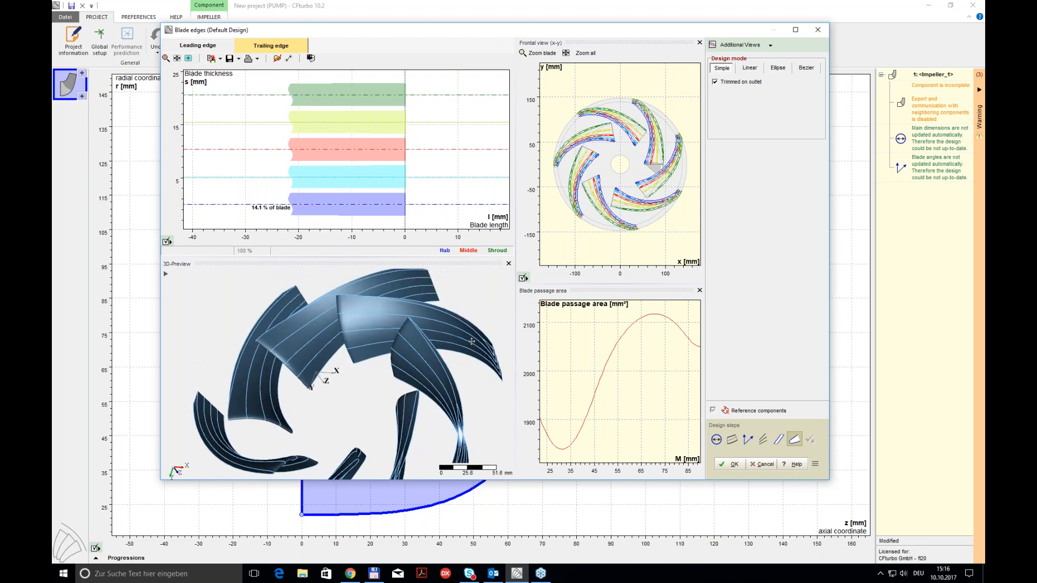
pyautogui.scroll(4, 697, 106)
pyautogui.scroll(4, 697, 107)
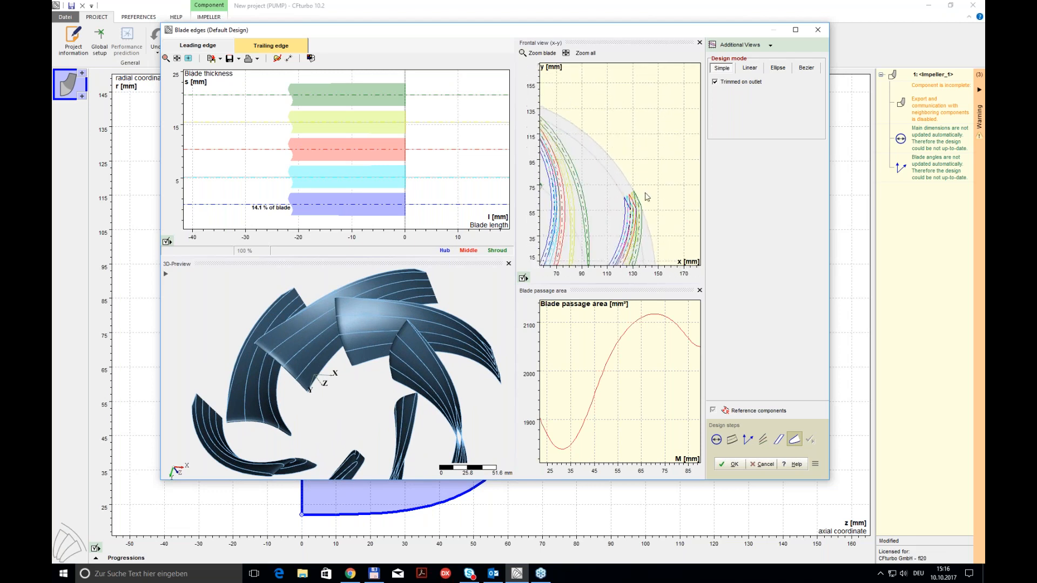
pyautogui.scroll(4, 646, 197)
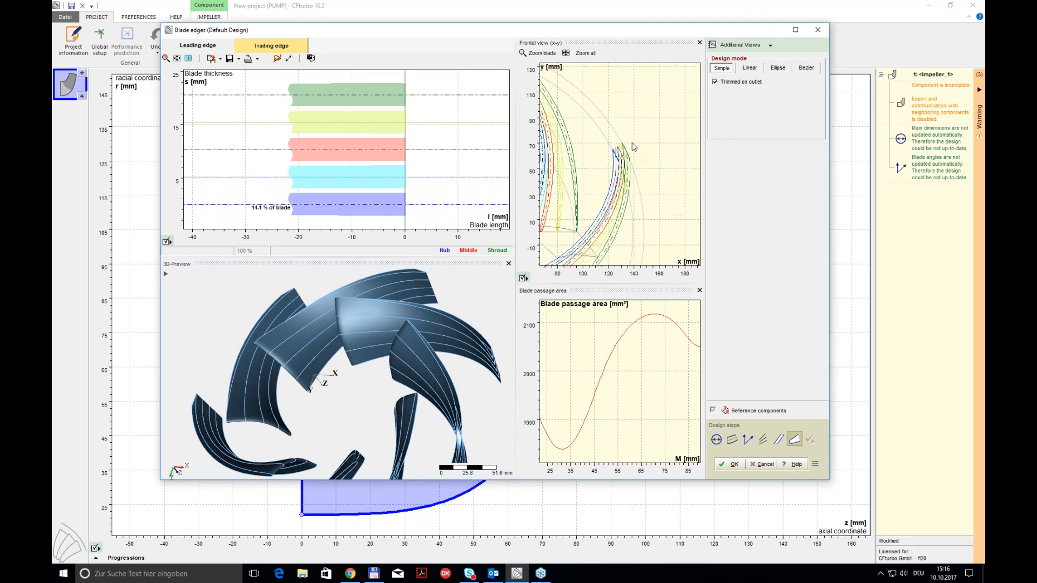
pyautogui.click(723, 82)
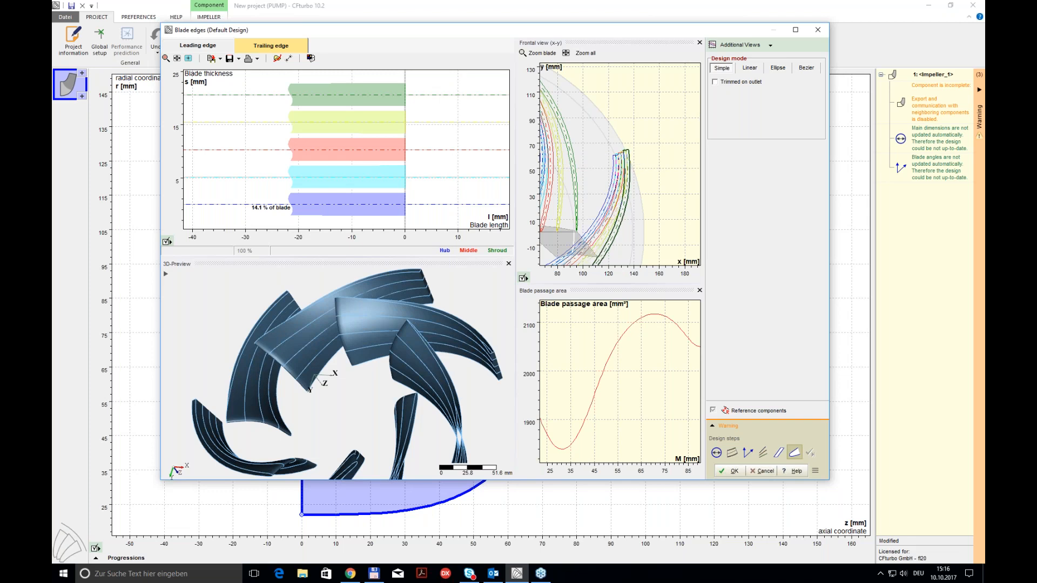
# Step: Trim the blade's trailing edge on the outlet and accept the blade edges
pyautogui.click(715, 82)
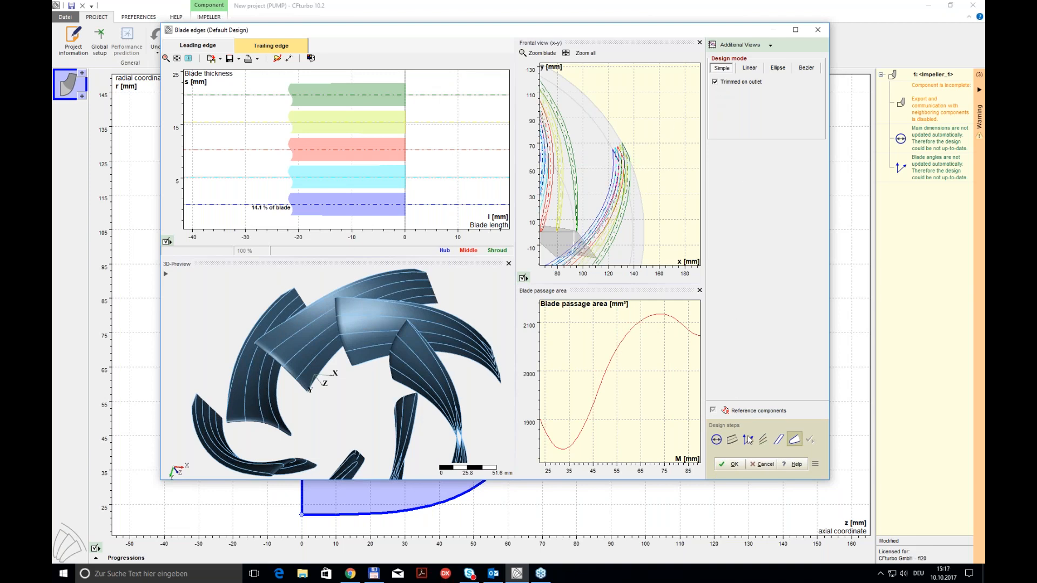
pyautogui.click(733, 464)
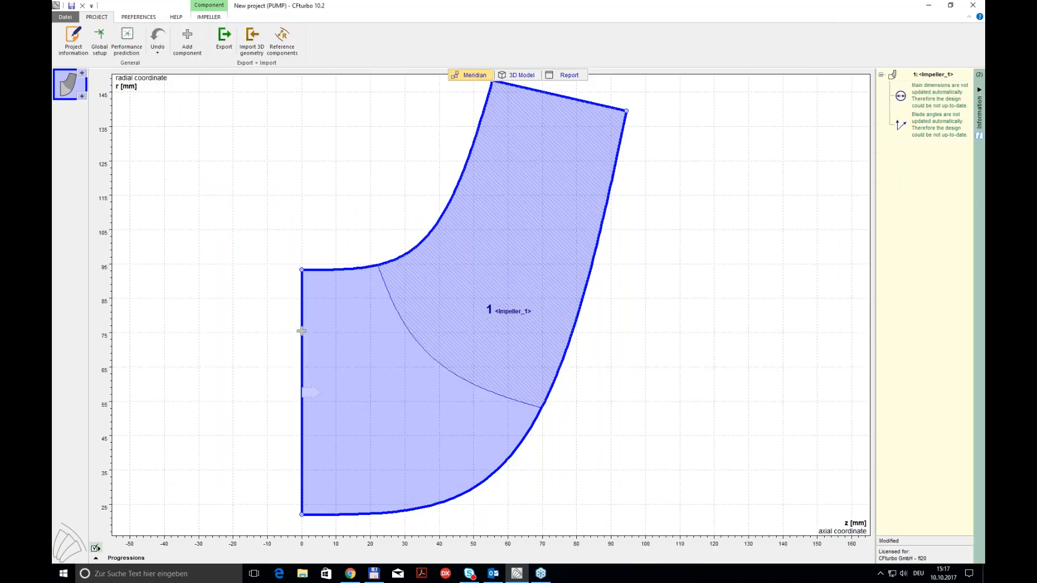
# Step: Inspect the finished blades between hub and shroud in the impeller's 3D model
pyautogui.click(528, 77)
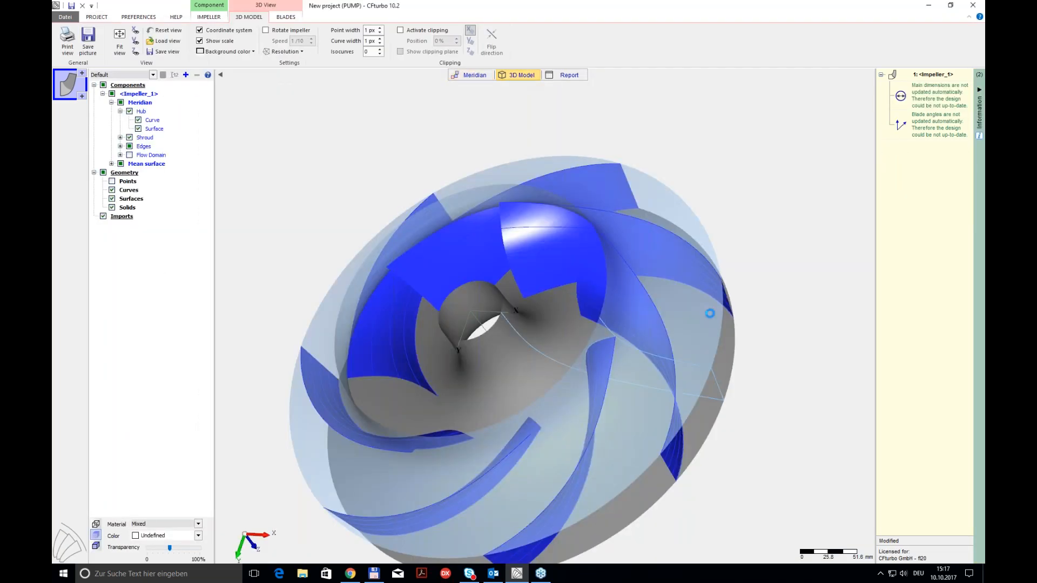
pyautogui.moveTo(556, 216); pyautogui.dragTo(543, 246, button='middle')
pyautogui.moveTo(542, 246); pyautogui.dragTo(621, 220)
pyautogui.moveTo(562, 289); pyautogui.dragTo(567, 263, button='middle')
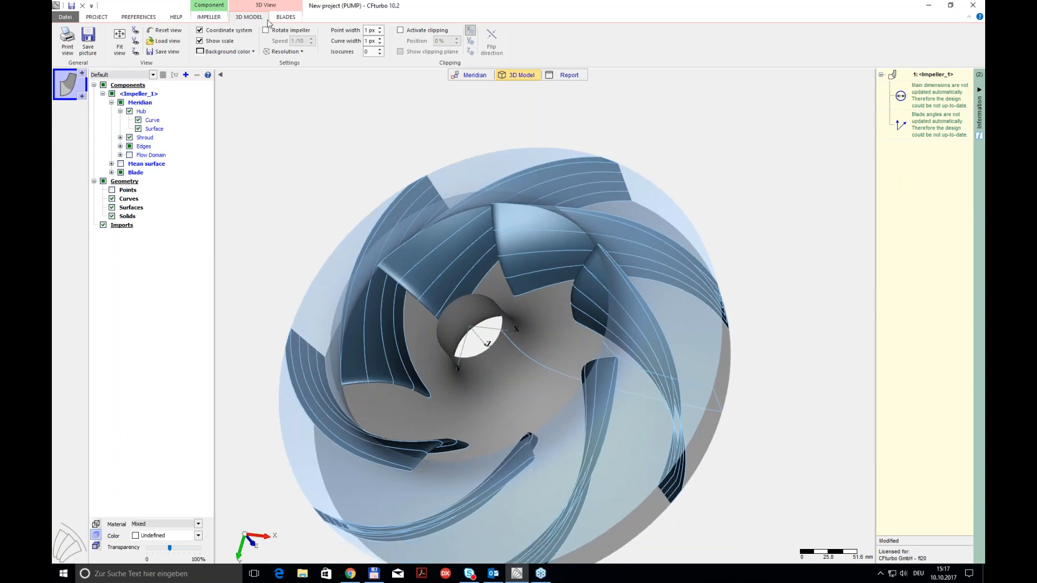
pyautogui.moveTo(573, 201); pyautogui.dragTo(592, 164, button='middle')
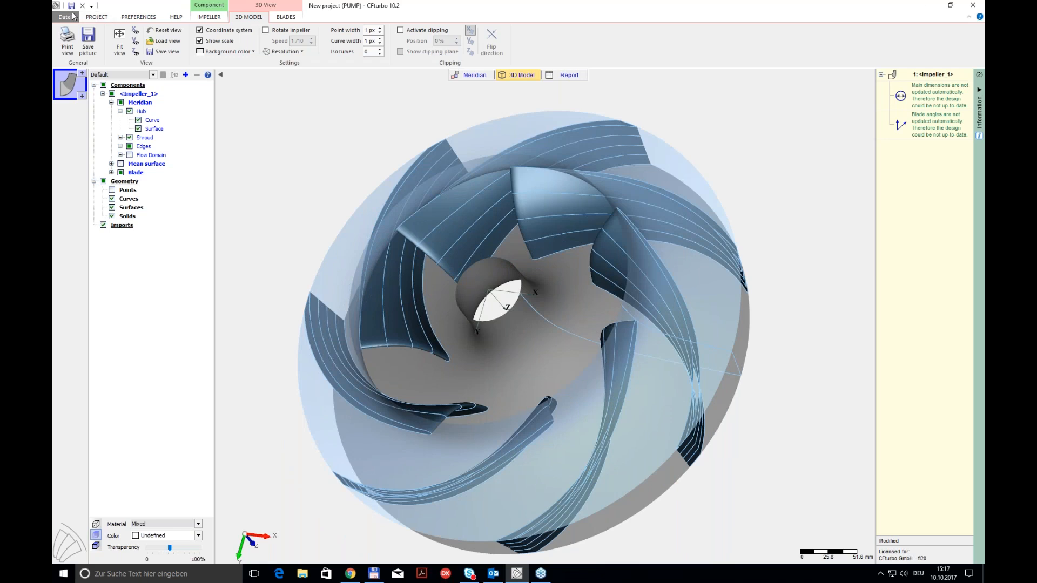
# Step: Save the project to the Desktop as a CFturbo data file named pump
pyautogui.click(65, 16)
pyautogui.click(70, 80)
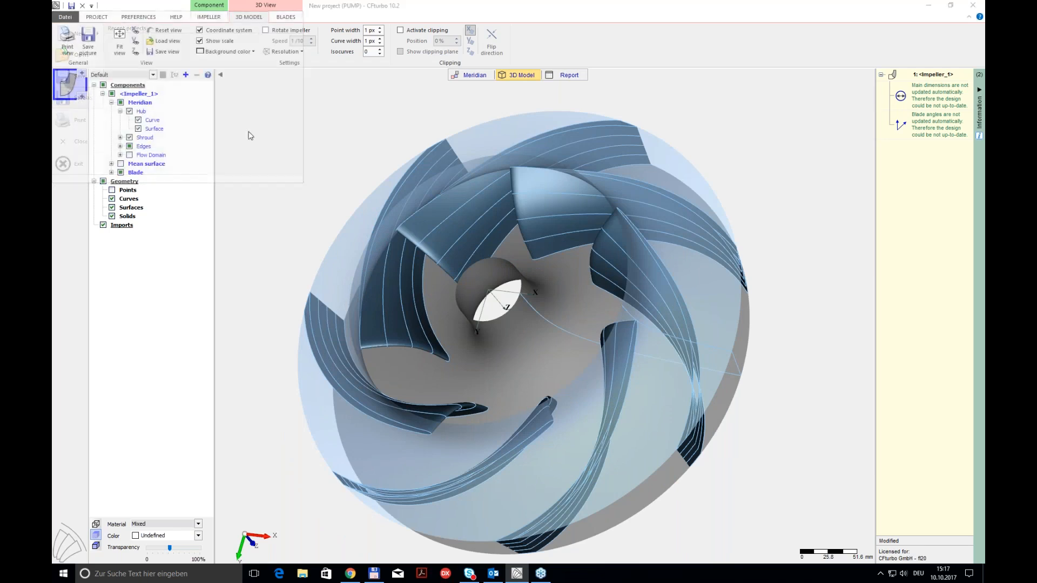
pyautogui.click(342, 306)
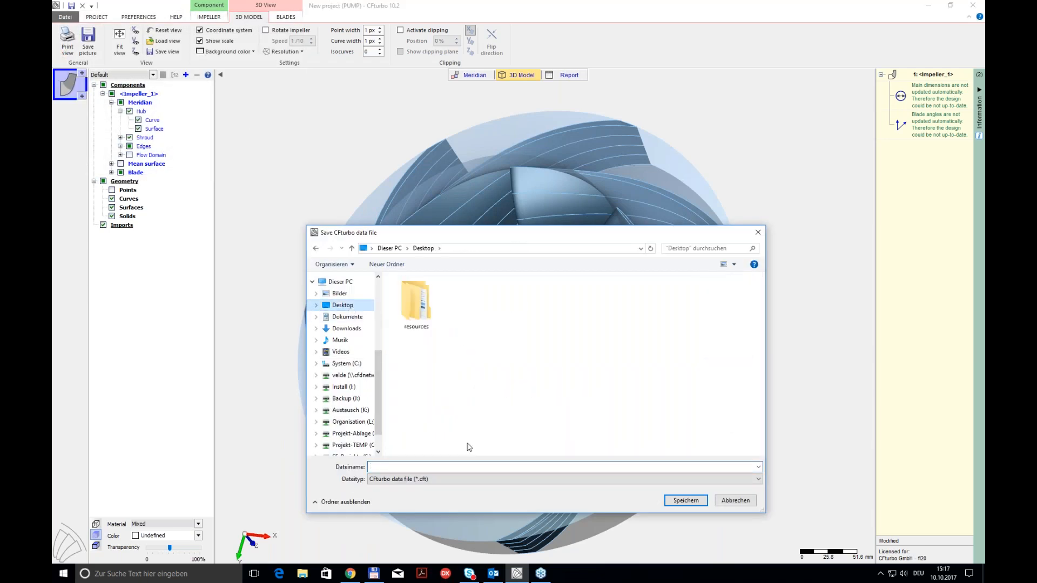
pyautogui.click(392, 466)
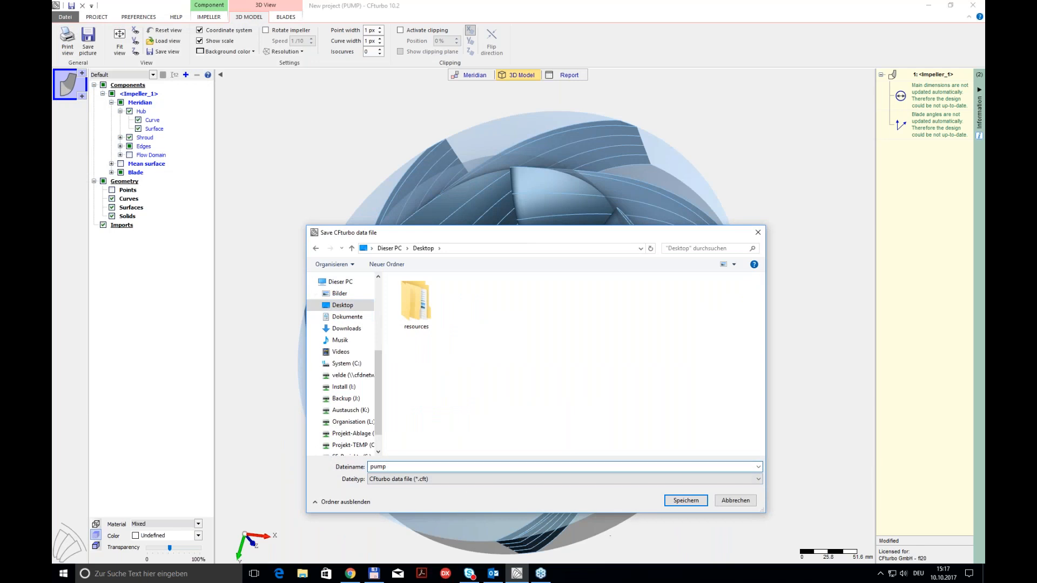
pyautogui.click(686, 500)
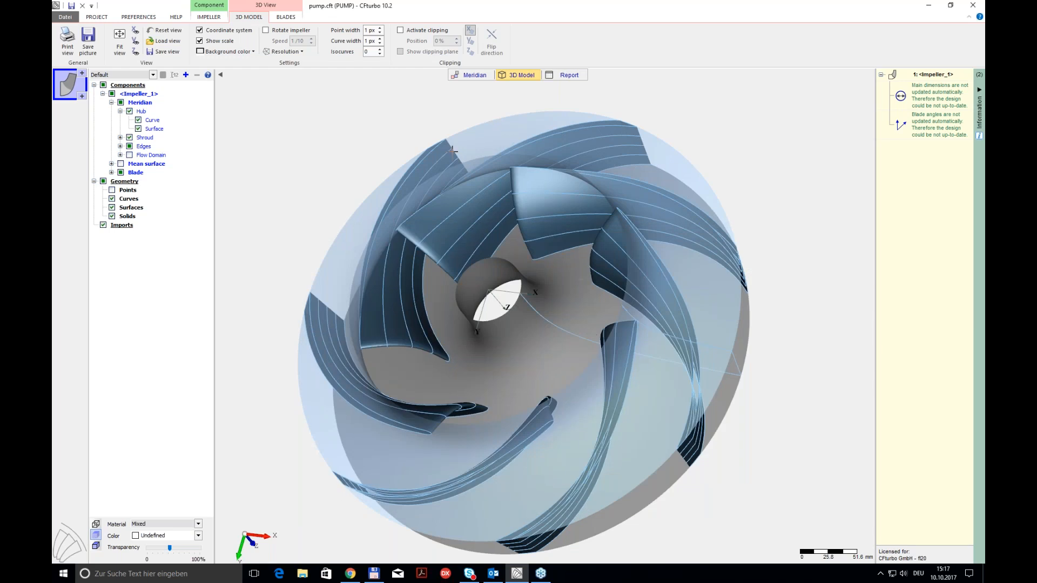
# Step: Activate the outlet extension in the CFD setup with a midline length of 2 mm and accept it
pyautogui.moveTo(540, 164); pyautogui.dragTo(541, 249)
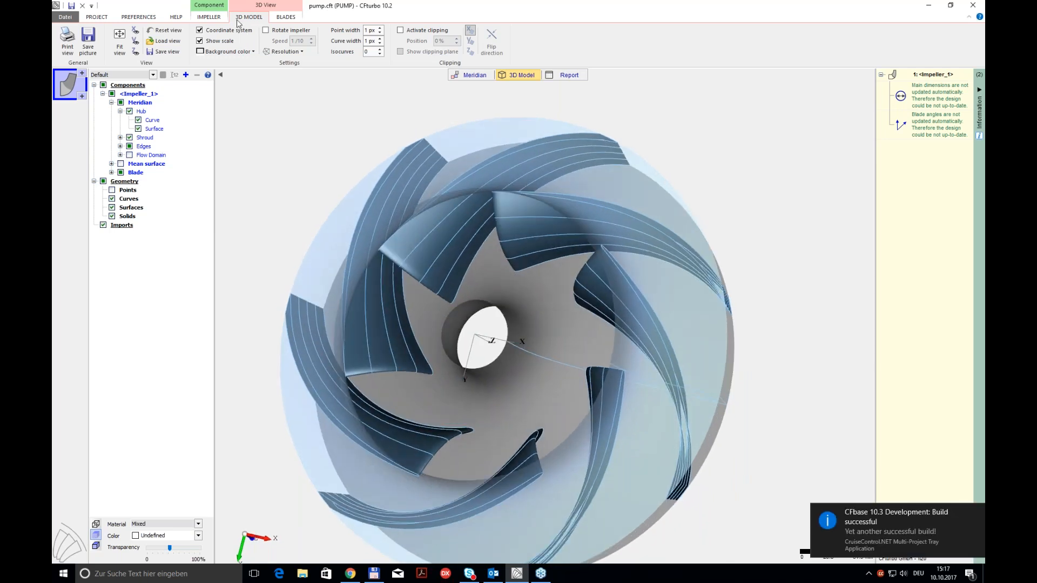
pyautogui.click(222, 17)
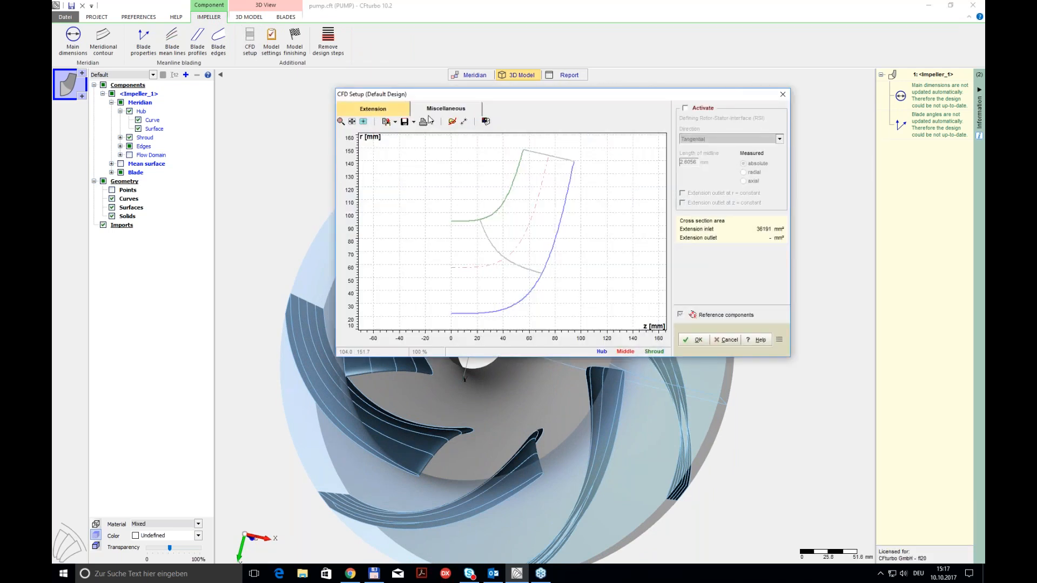
pyautogui.click(687, 109)
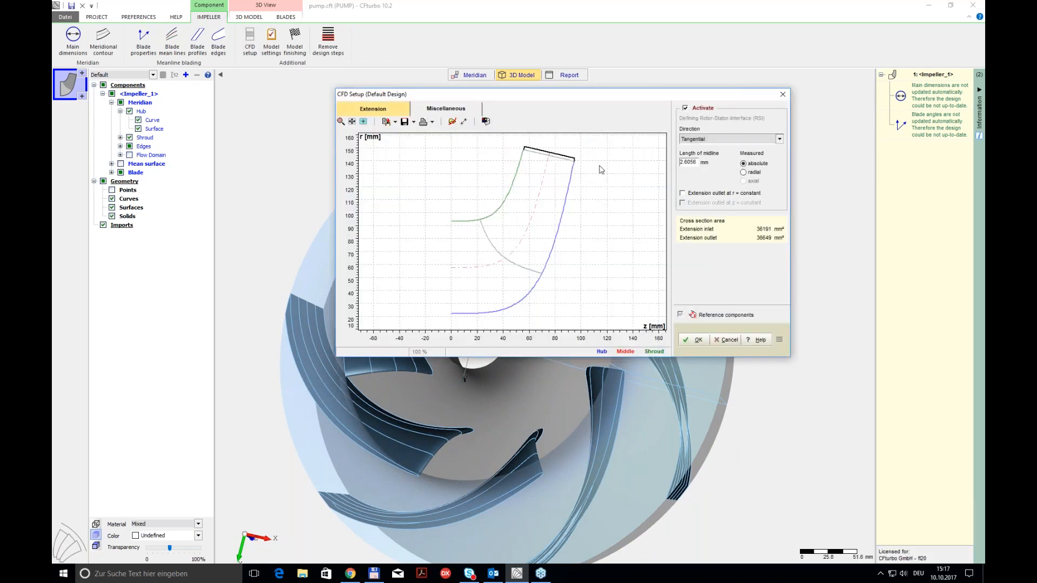
pyautogui.moveTo(697, 165); pyautogui.dragTo(679, 160)
pyautogui.write('2')
pyautogui.click(694, 340)
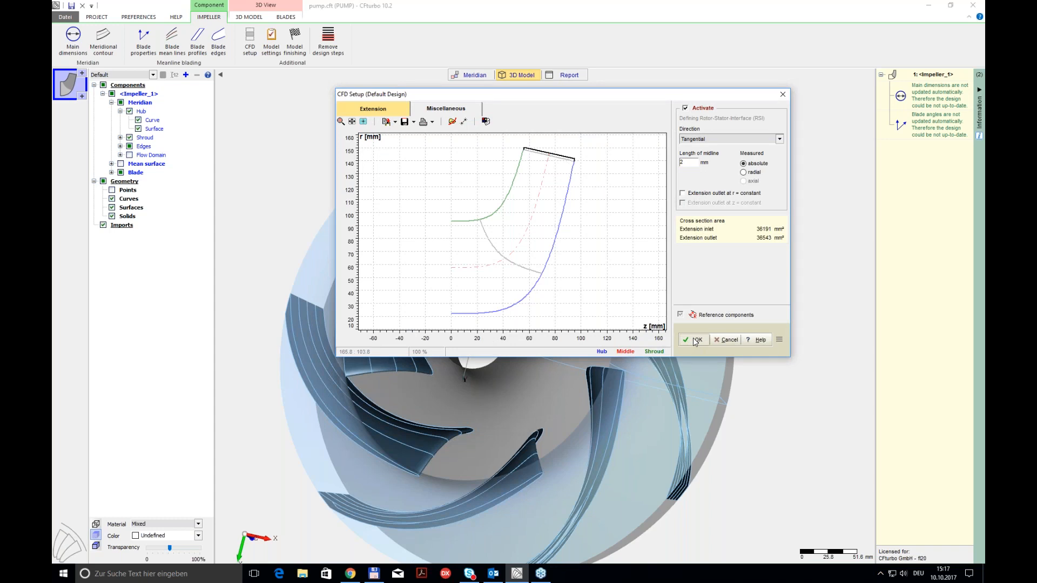
pyautogui.click(695, 340)
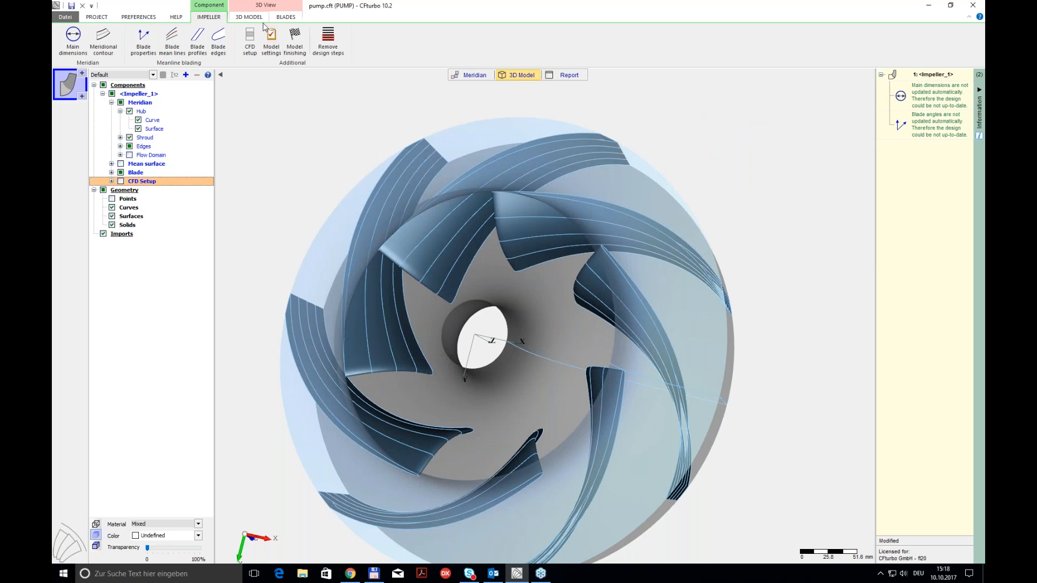
# Step: Set the hub diameter to 0 mm in the impeller's main dimensions and continue to the meridional contour
pyautogui.click(457, 78)
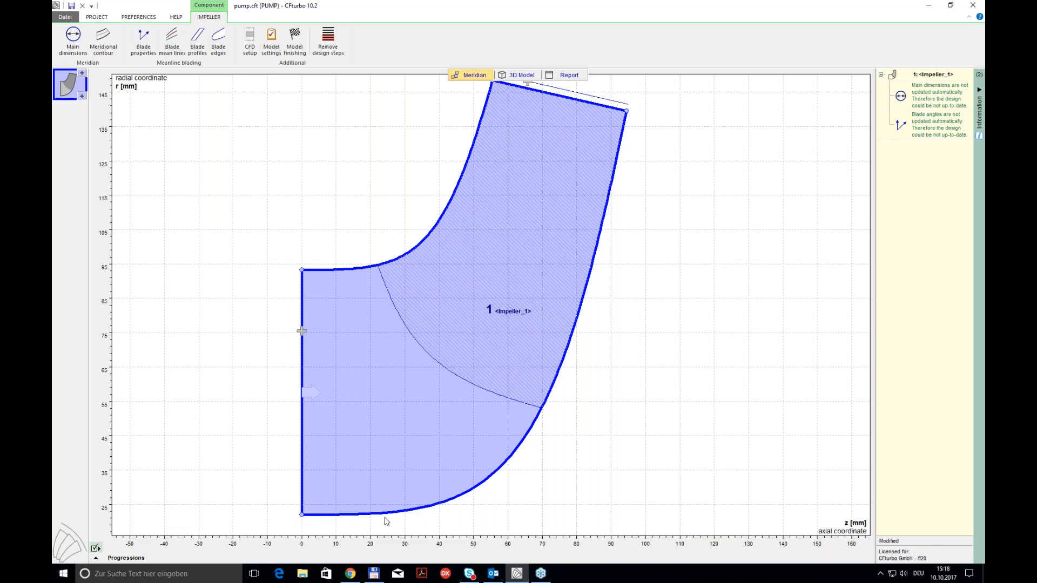
pyautogui.moveTo(416, 466)
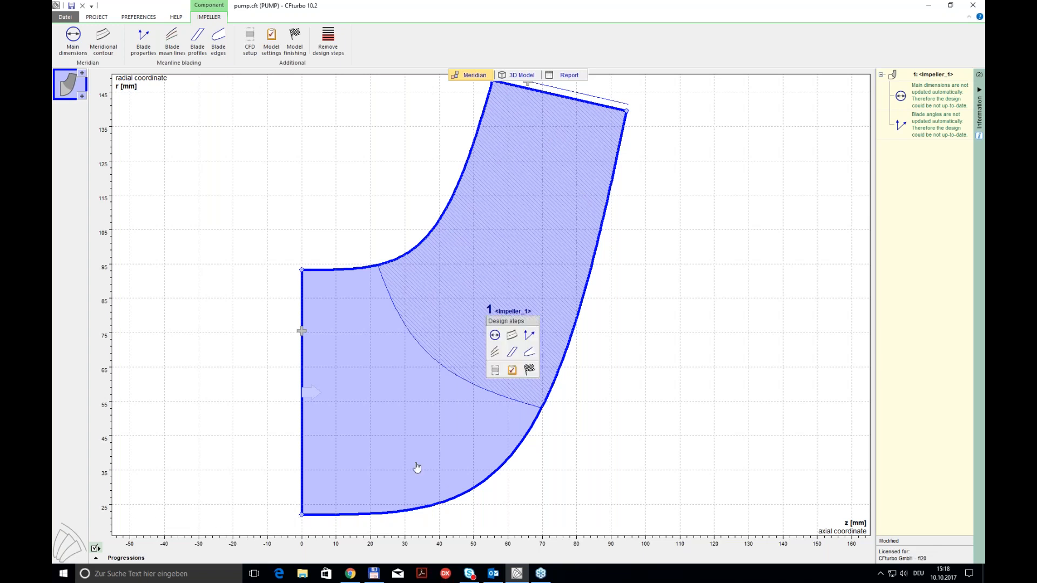
pyautogui.click(495, 336)
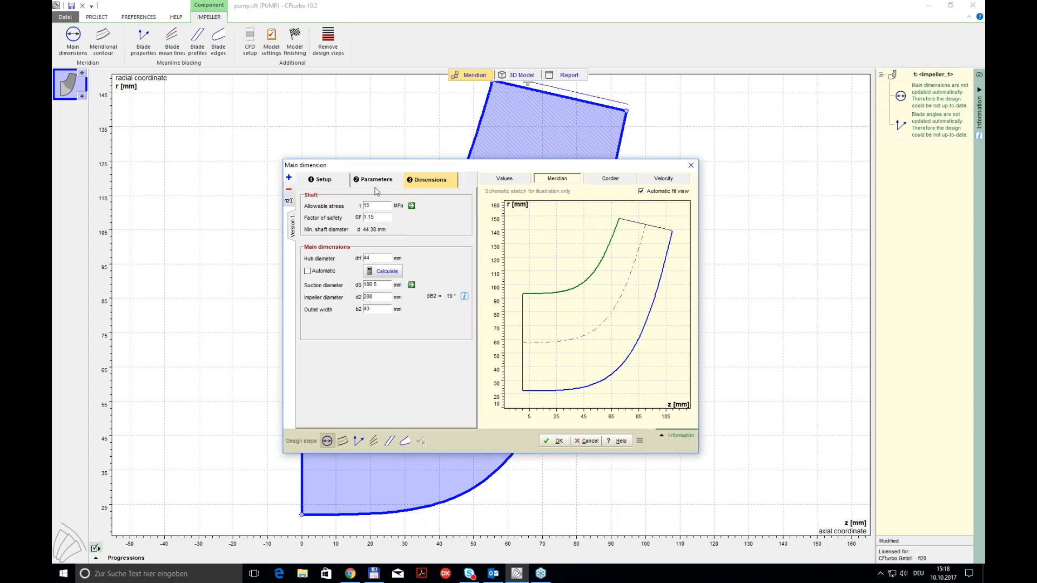
pyautogui.doubleClick(380, 259)
pyautogui.write('0')
pyautogui.click(556, 441)
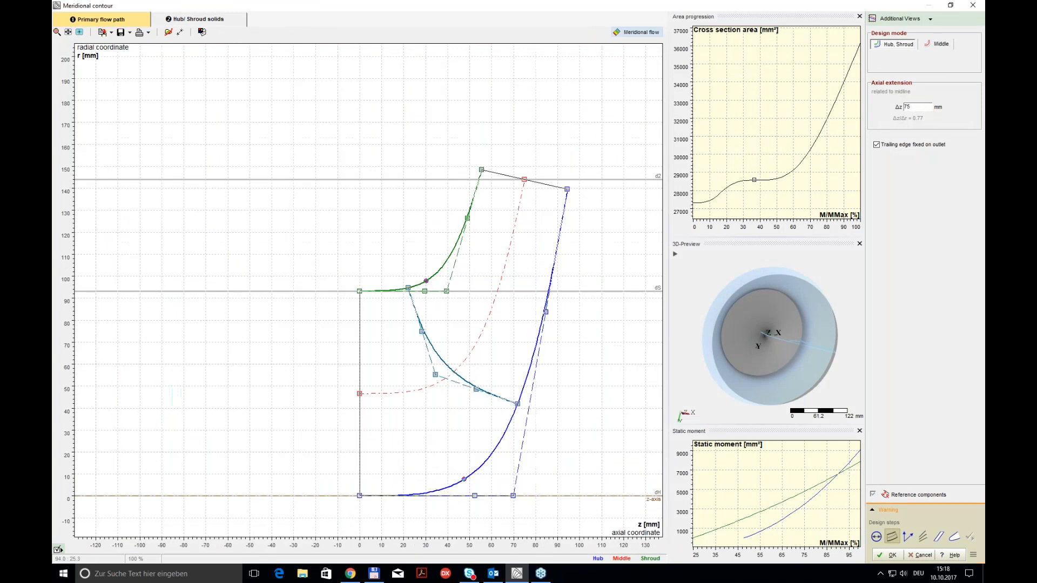
# Step: Add two inlet curves to the hub contour
pyautogui.rightClick(459, 485)
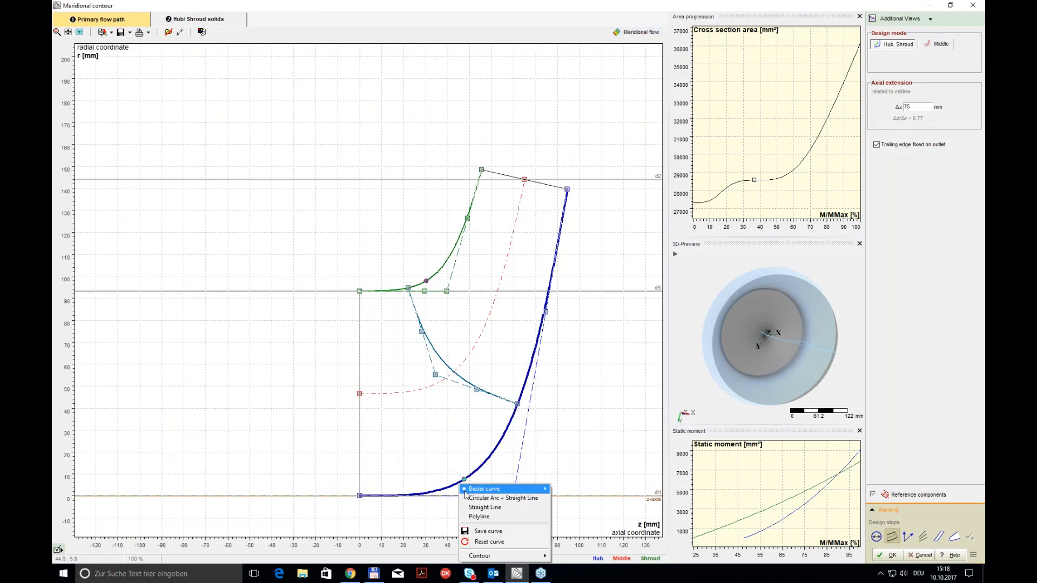
pyautogui.moveTo(493, 556)
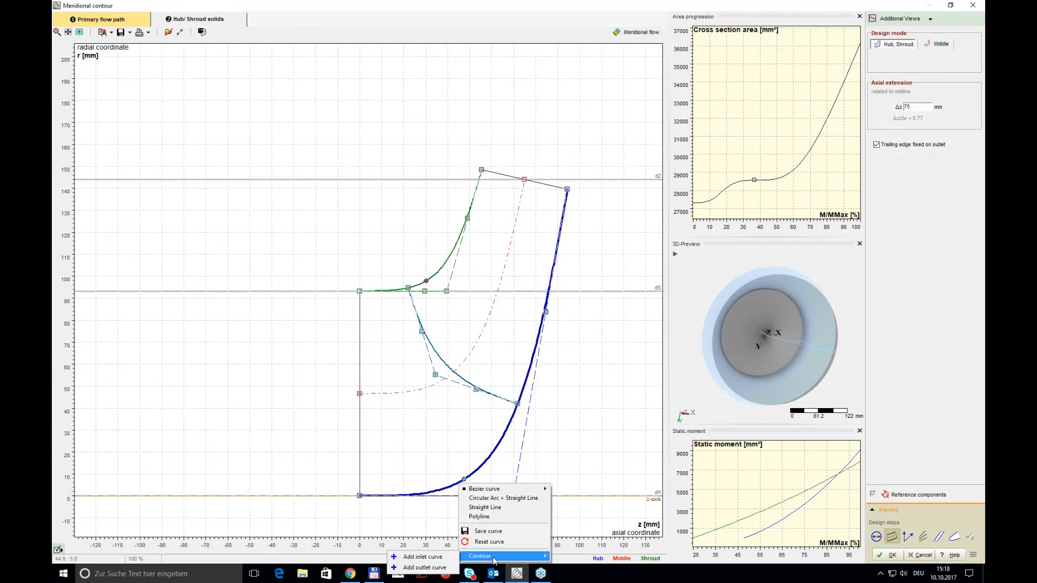
pyautogui.click(444, 557)
pyautogui.rightClick(447, 483)
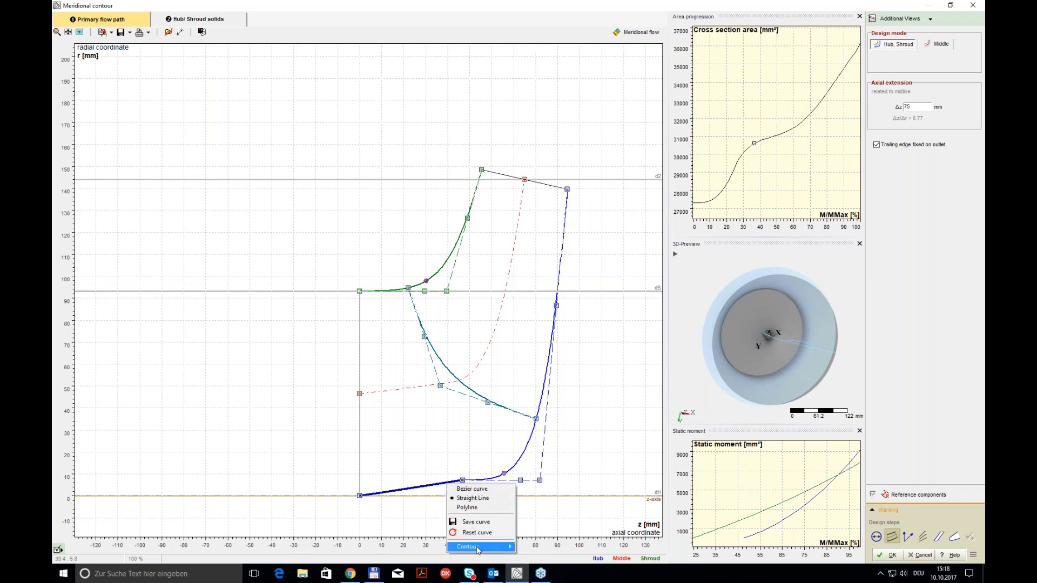
pyautogui.moveTo(478, 547)
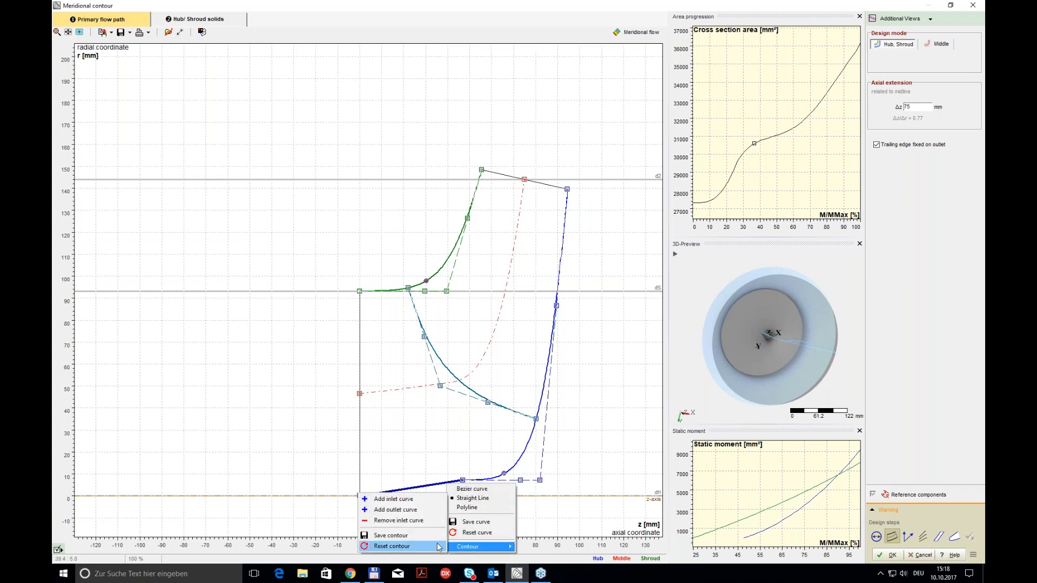
pyautogui.click(393, 499)
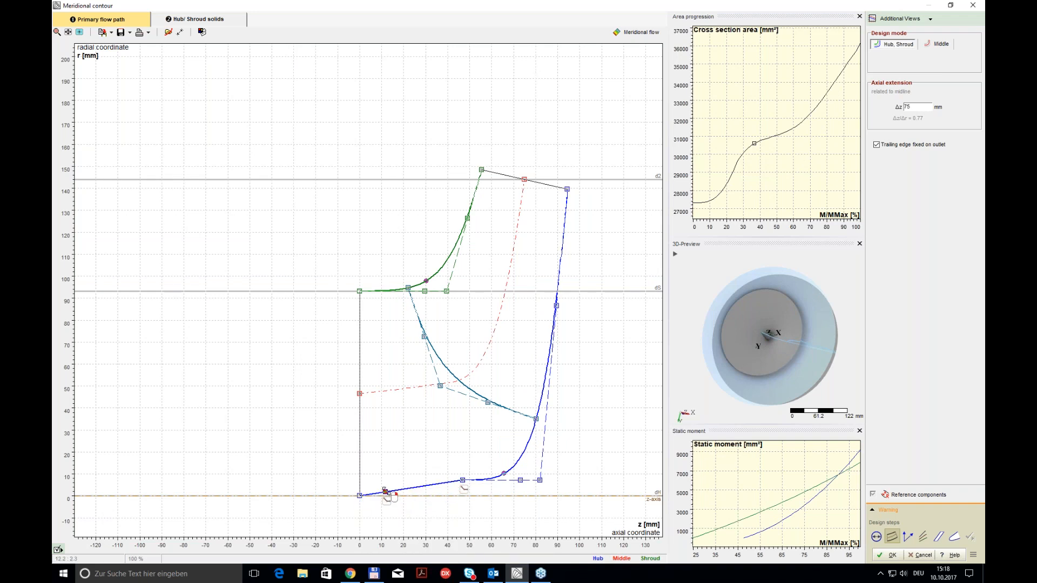
# Step: Move the joint between the two hub inlet curves onto the z-axis at z about 30 mm
pyautogui.moveTo(385, 493); pyautogui.dragTo(425, 496)
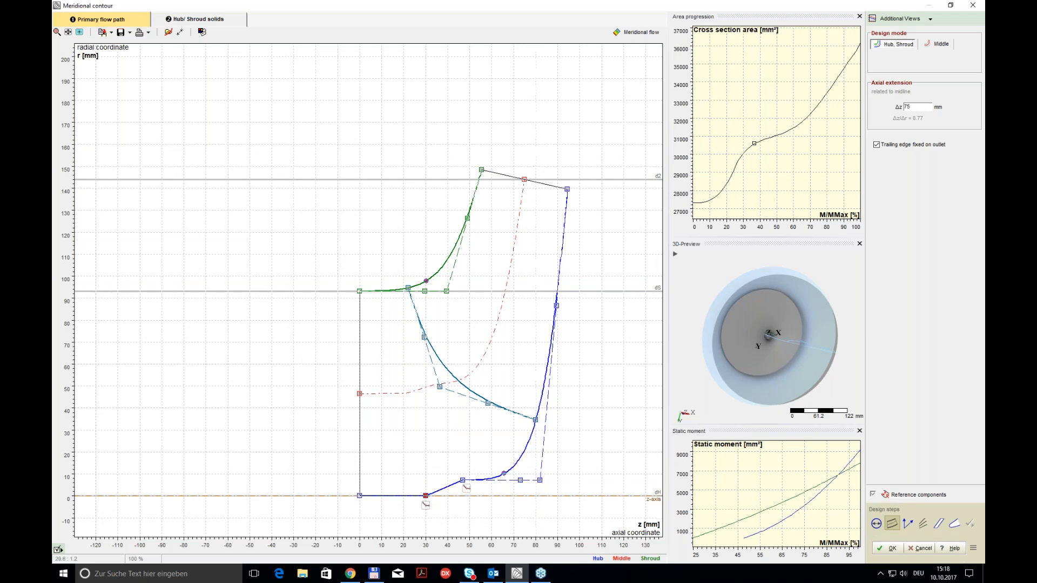
pyautogui.doubleClick(426, 496)
pyautogui.click(449, 507)
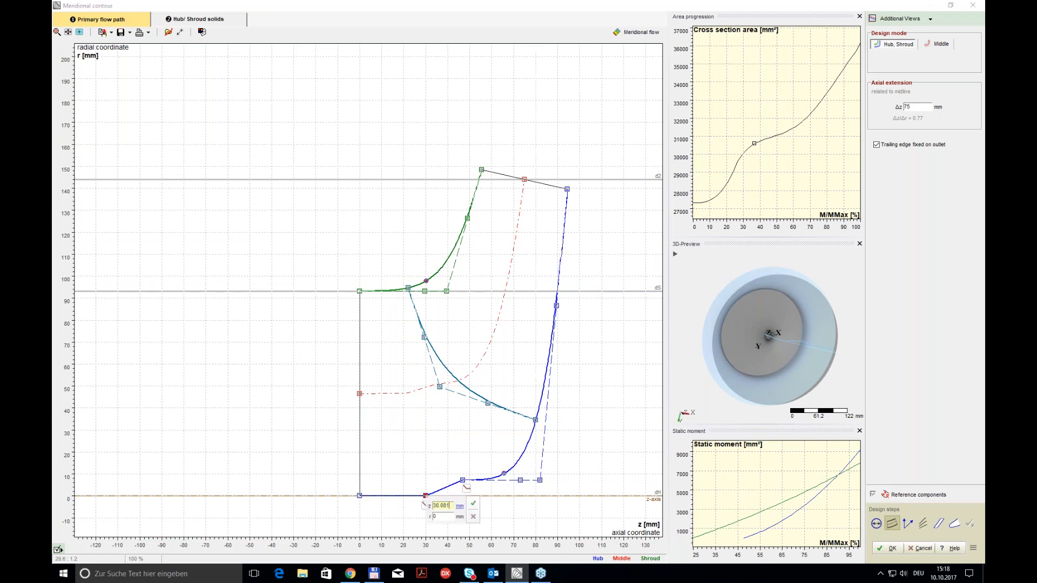
pyautogui.click(473, 504)
# Step: Move the joint between the second inlet curve and the main hub curve to z 40 mm and r 16 mm
pyautogui.click(462, 480)
pyautogui.moveTo(463, 480); pyautogui.dragTo(450, 455)
pyautogui.doubleClick(450, 454)
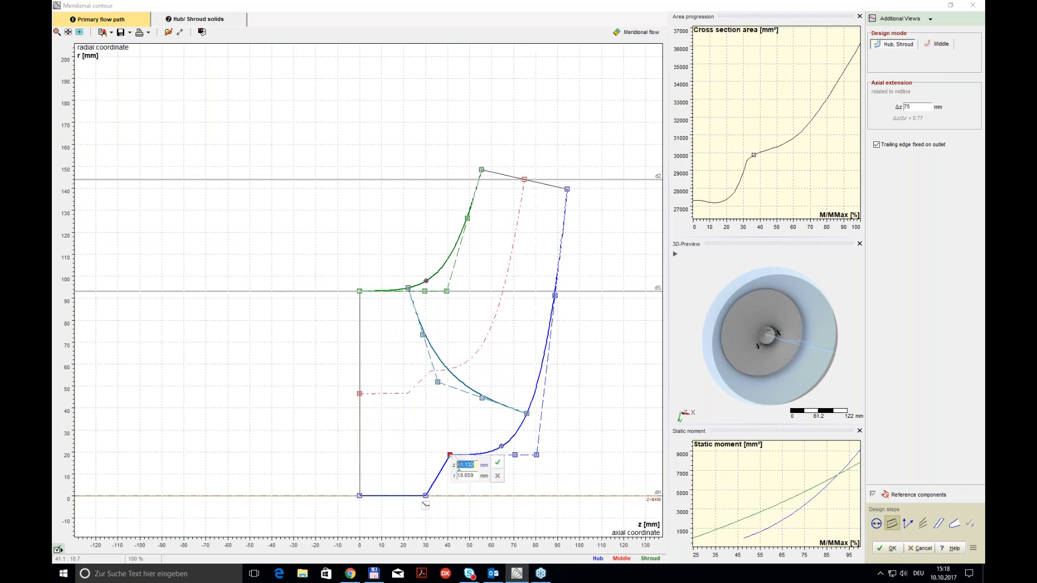
pyautogui.write('40')
pyautogui.moveTo(476, 478); pyautogui.dragTo(461, 475)
pyautogui.write('69')
pyautogui.click(498, 465)
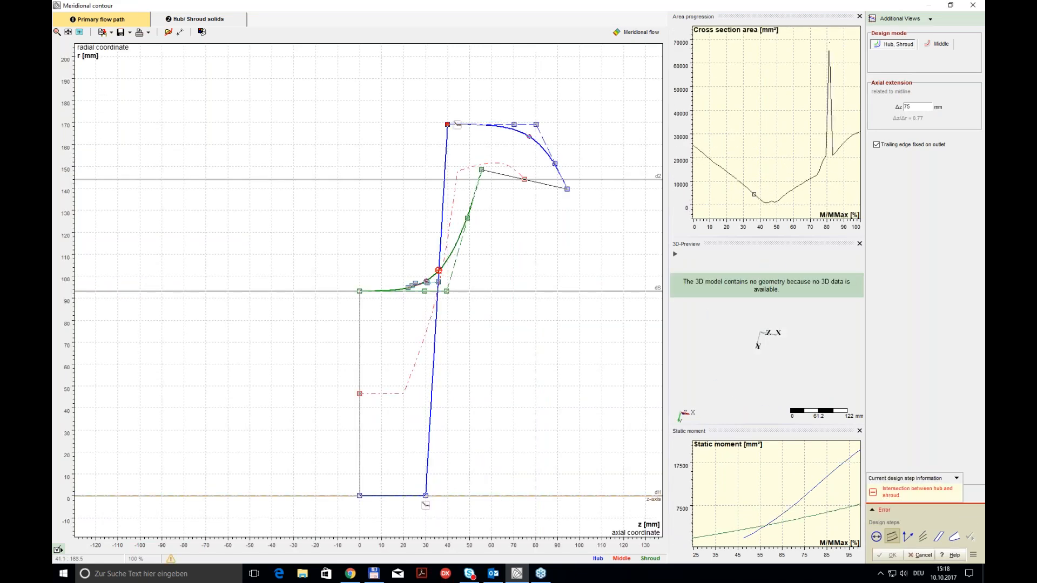
pyautogui.doubleClick(448, 125)
pyautogui.click(466, 146)
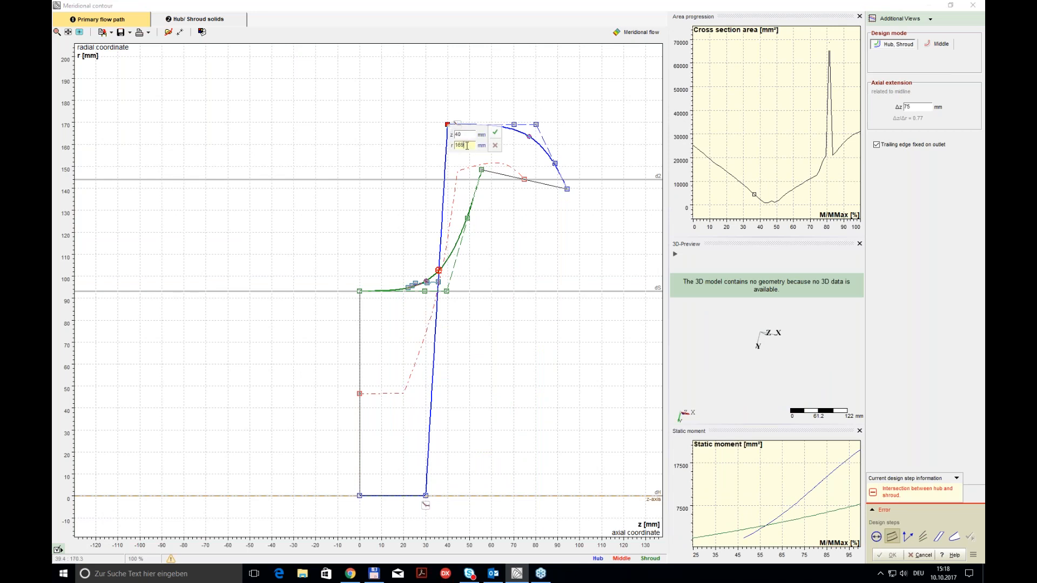
pyautogui.press('Return')
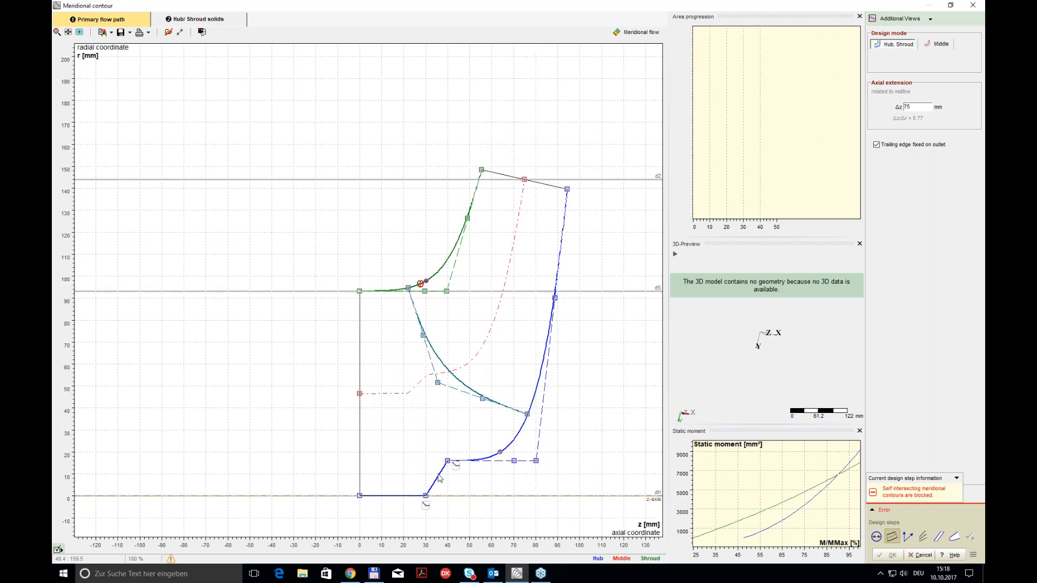
# Step: Convert the slanted hub segment to a Bezier curve, and shape it and the adjoining main hub curve into a smooth transition
pyautogui.rightClick(435, 475)
pyautogui.click(461, 483)
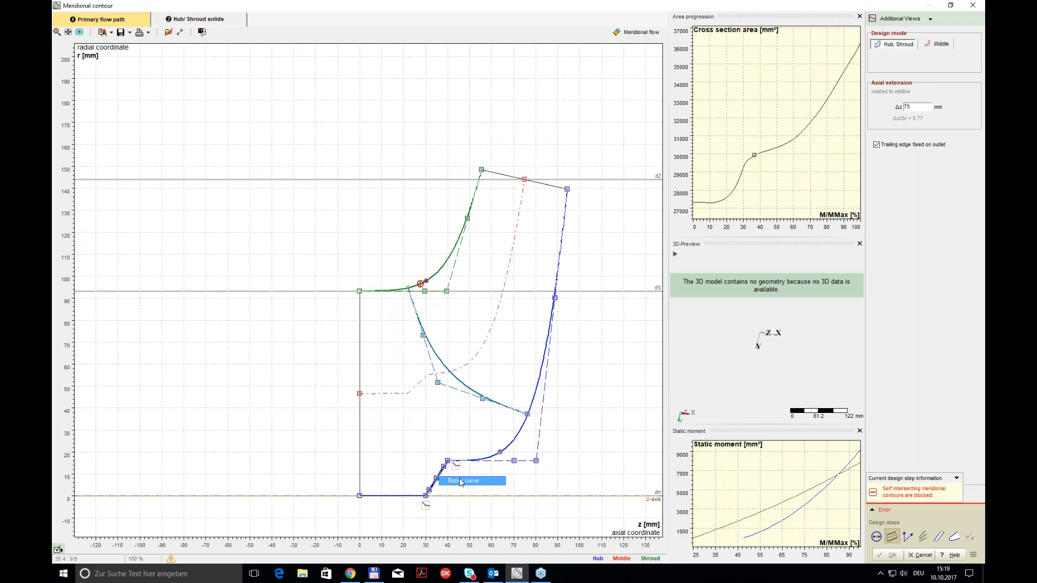
pyautogui.moveTo(436, 477); pyautogui.dragTo(430, 464)
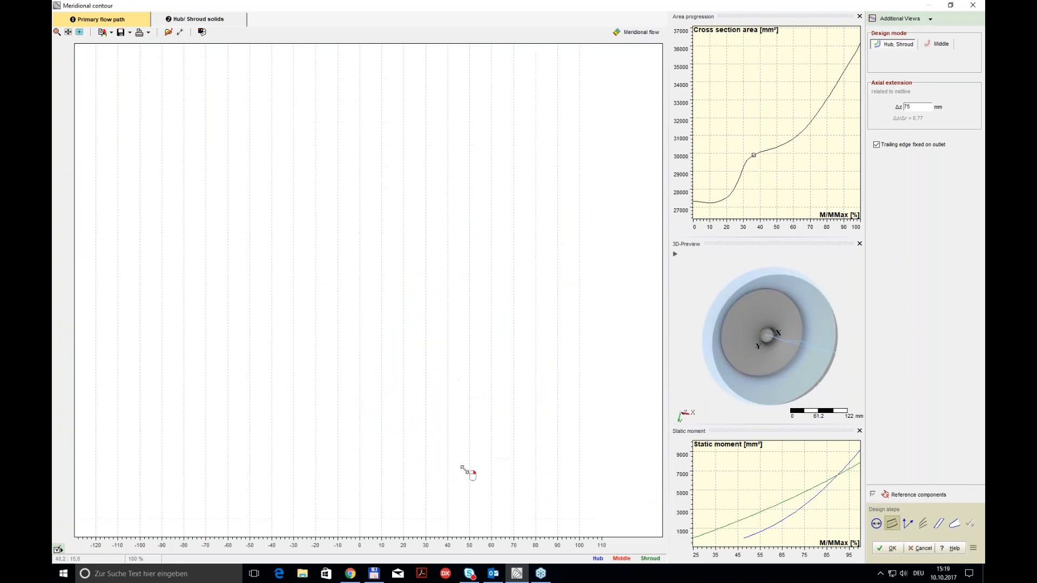
pyautogui.click(450, 472)
pyautogui.moveTo(537, 453); pyautogui.dragTo(512, 430)
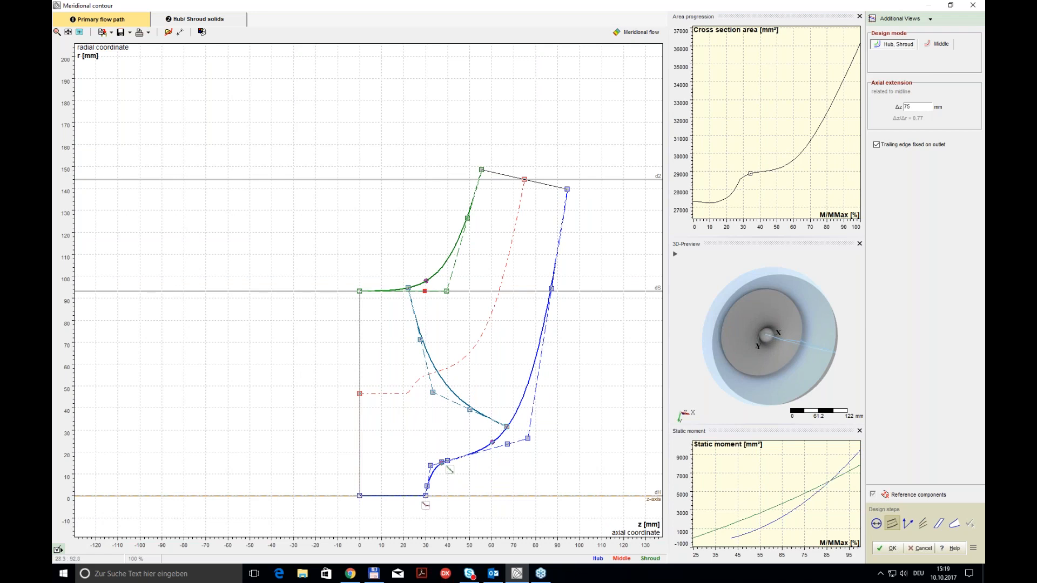
# Step: Shift the shroud end of the leading edge to z about 17 mm and accept the meridional contour
pyautogui.moveTo(409, 286); pyautogui.dragTo(397, 291)
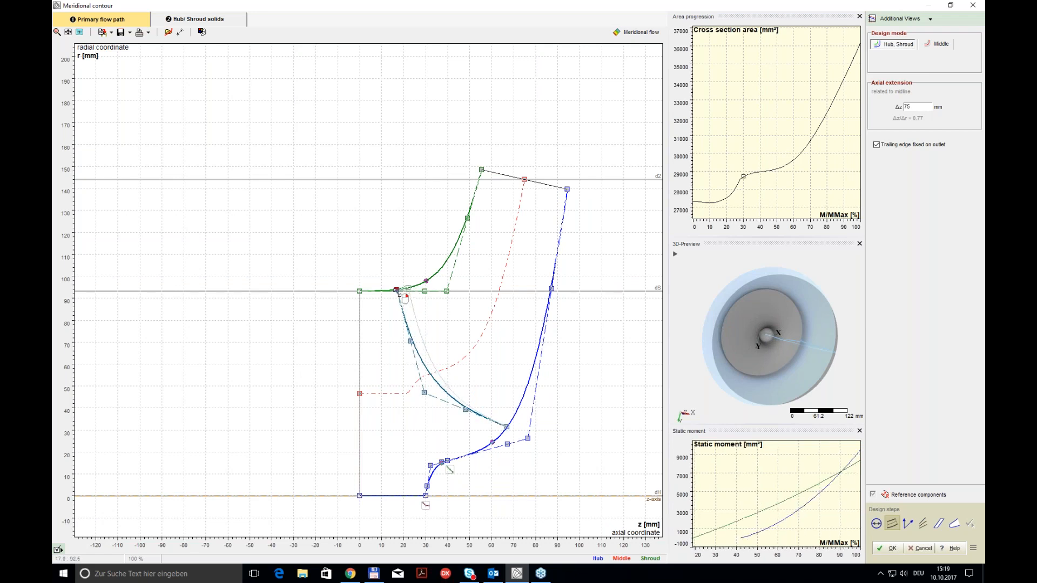
pyautogui.moveTo(756, 365); pyautogui.dragTo(757, 253)
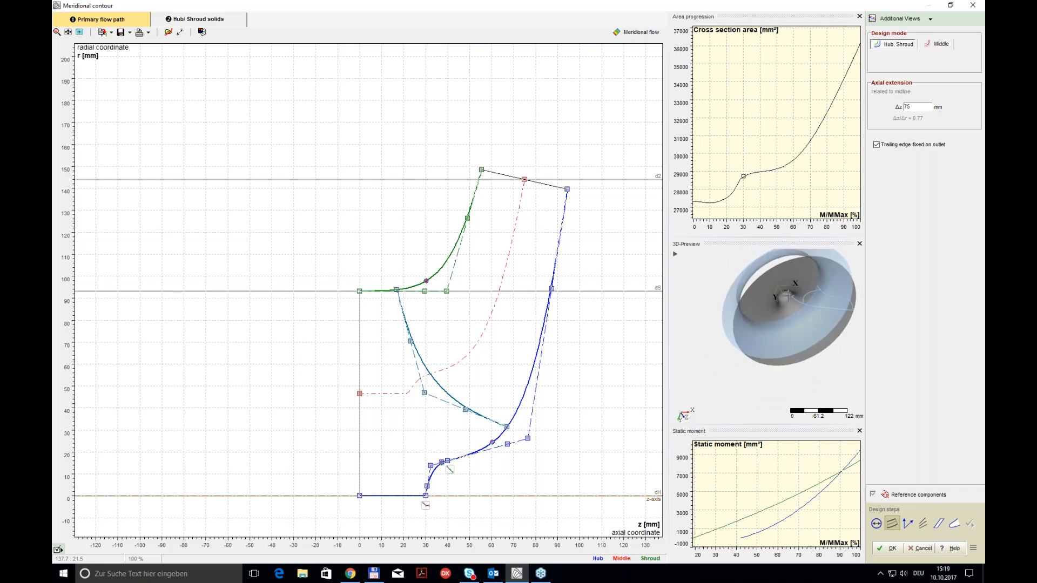
pyautogui.click(893, 549)
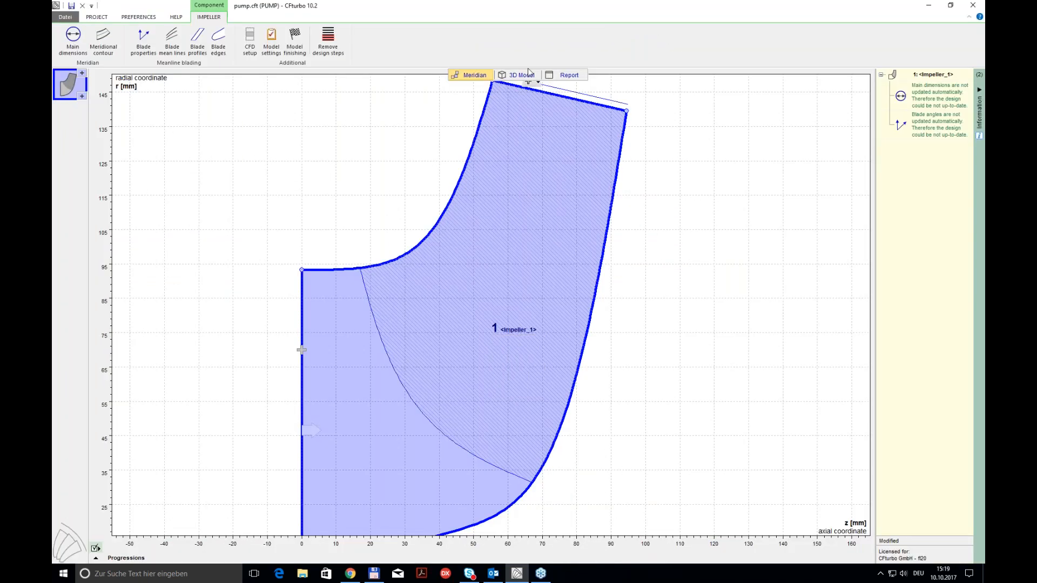
# Step: Add a new volute at the impeller outlet and accept the single-volute default for its setup and inlet
pyautogui.click(529, 78)
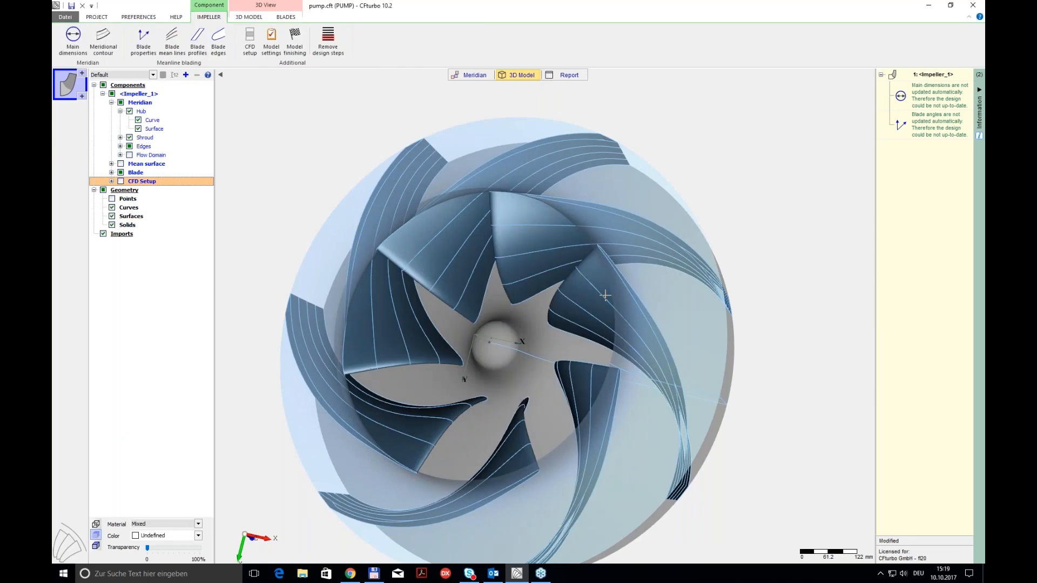
pyautogui.moveTo(605, 295); pyautogui.dragTo(536, 281, button='right')
pyautogui.moveTo(523, 280); pyautogui.dragTo(470, 190)
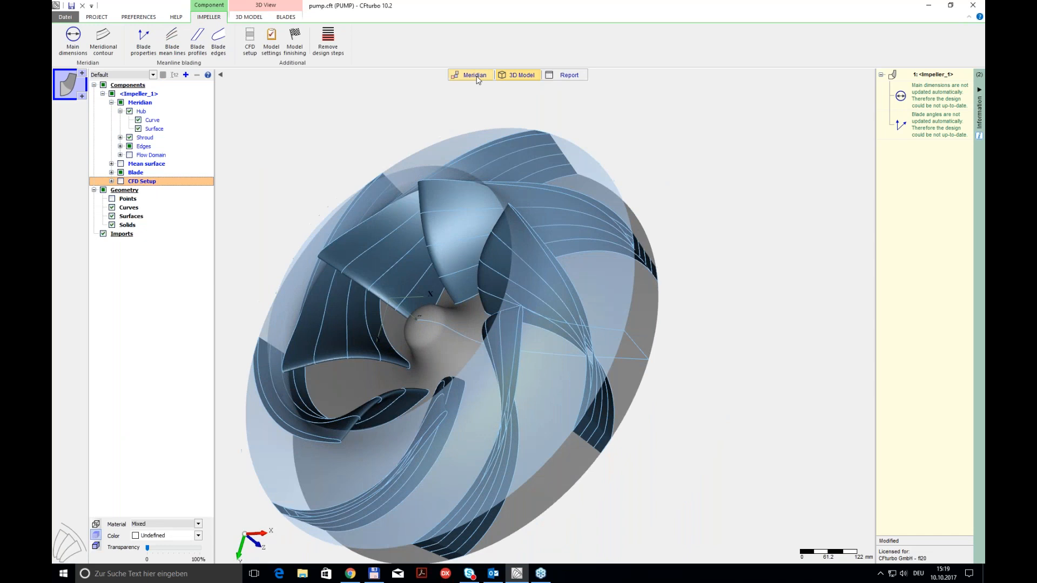
pyautogui.click(469, 77)
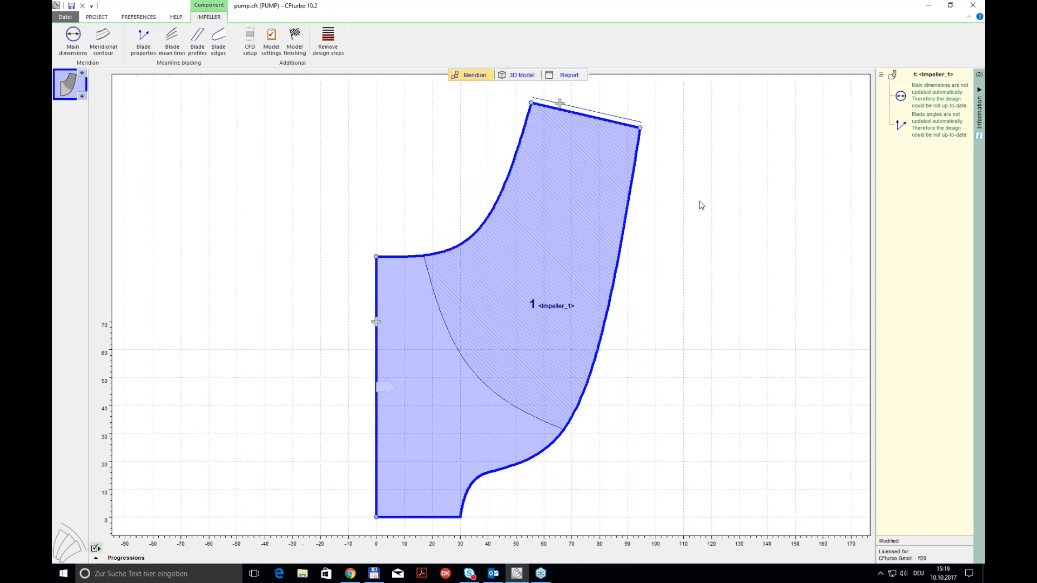
pyautogui.click(580, 111)
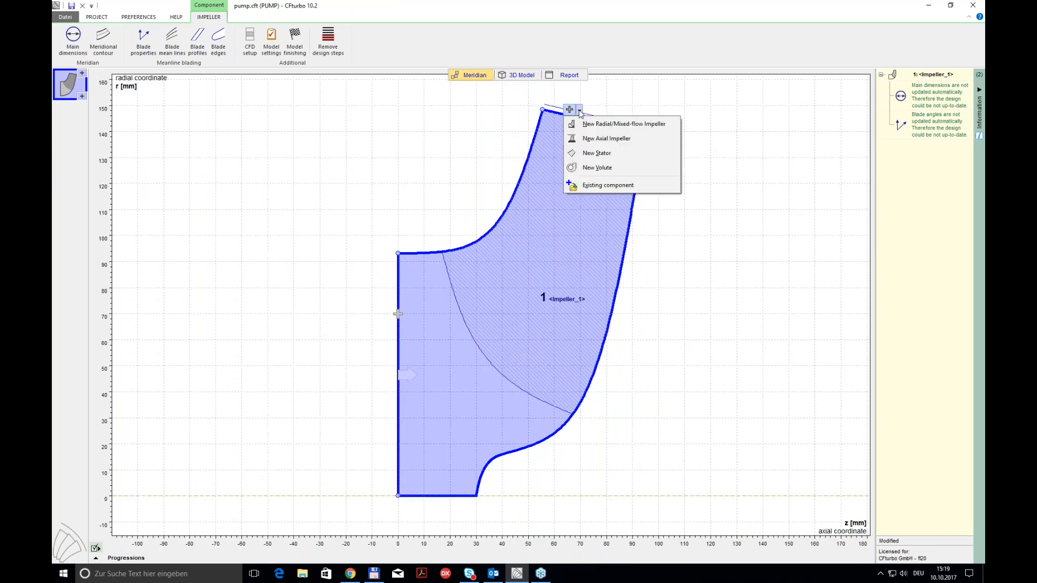
pyautogui.click(591, 167)
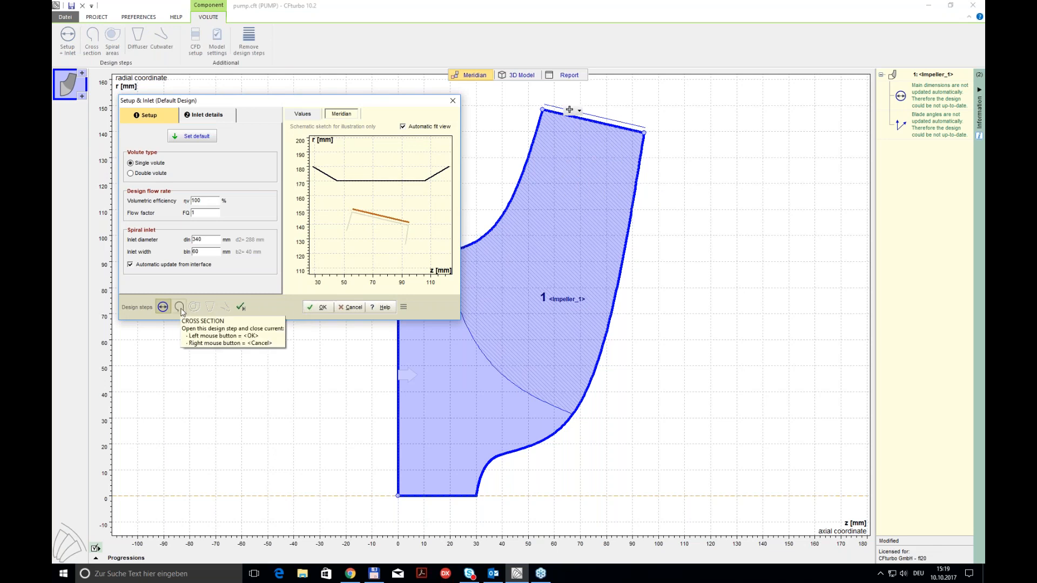
pyautogui.click(318, 308)
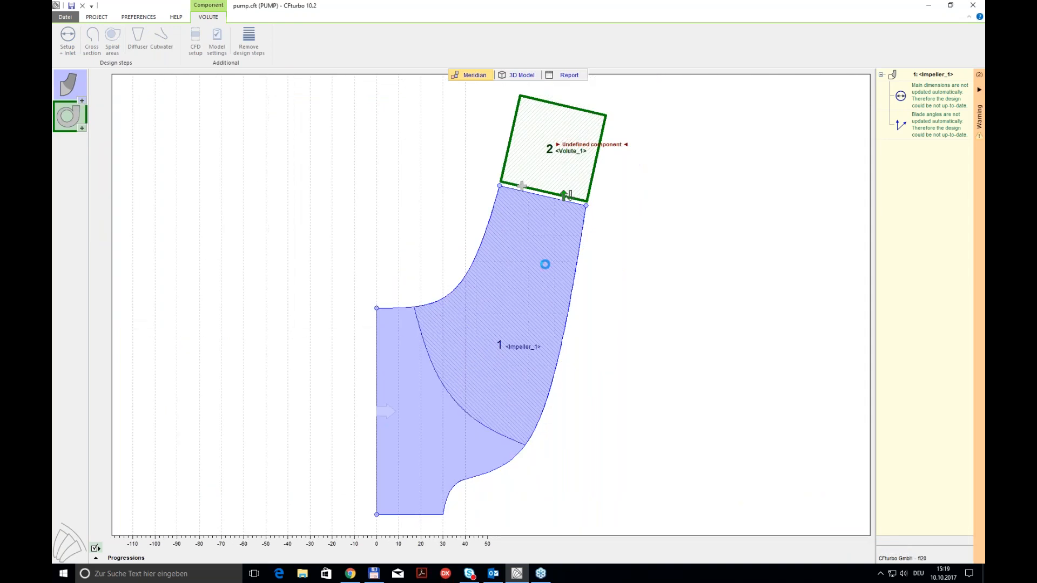
# Step: Define the volute's cross section with the symmetric Round shape and continue to the spiral development areas
pyautogui.doubleClick(565, 195)
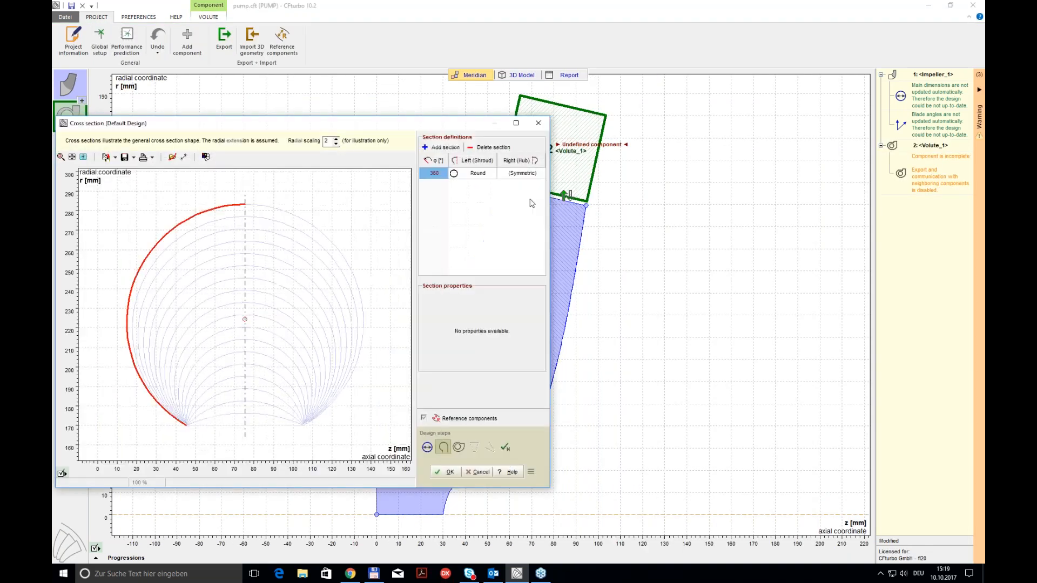
pyautogui.click(471, 178)
pyautogui.click(472, 179)
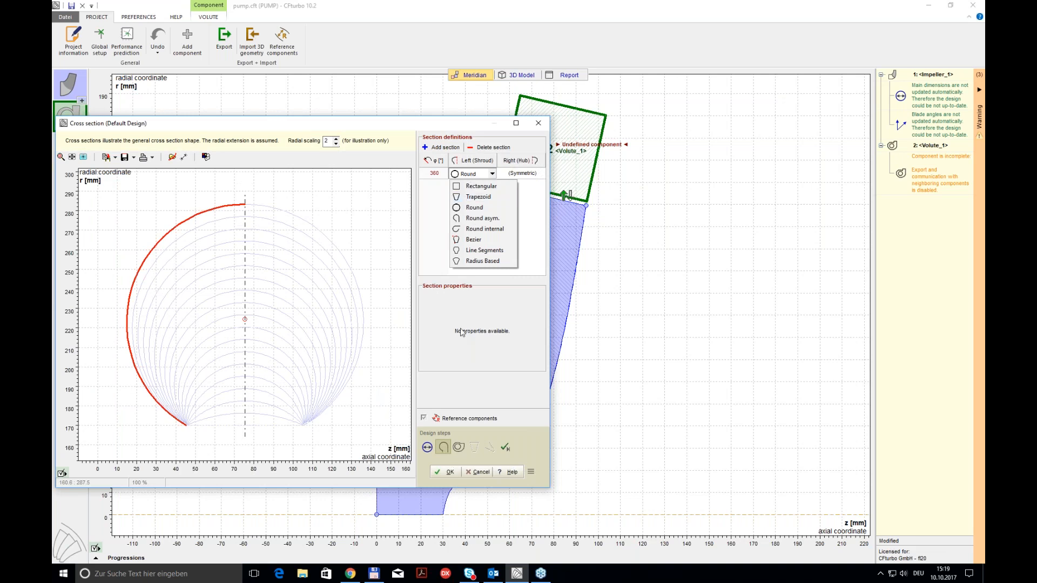
pyautogui.click(446, 470)
pyautogui.click(448, 471)
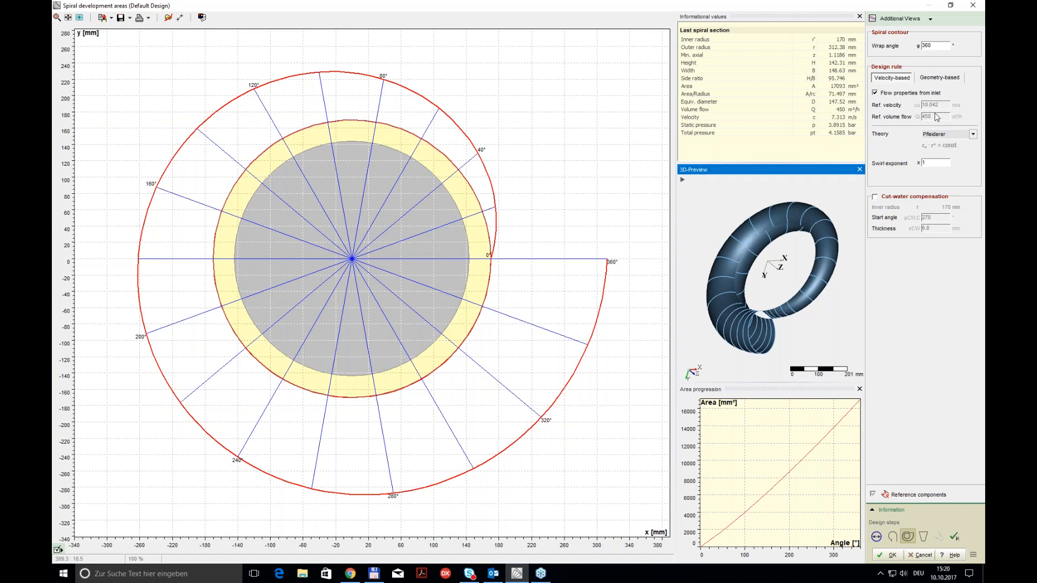
# Step: Switch the spiral design rule to geometry-based and set the end cross section radius to 313 mm
pyautogui.click(949, 137)
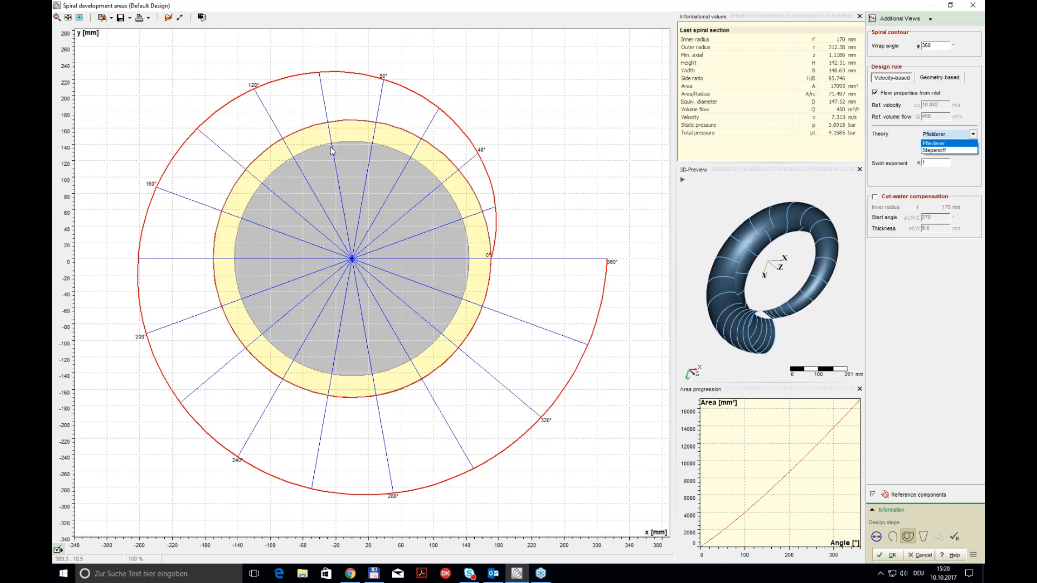
pyautogui.click(881, 157)
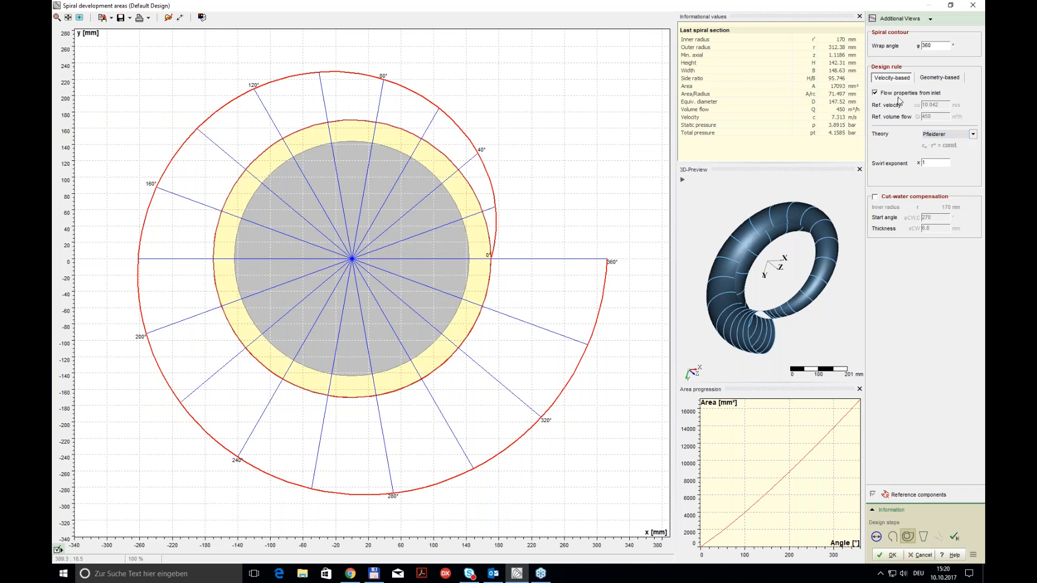
pyautogui.click(928, 81)
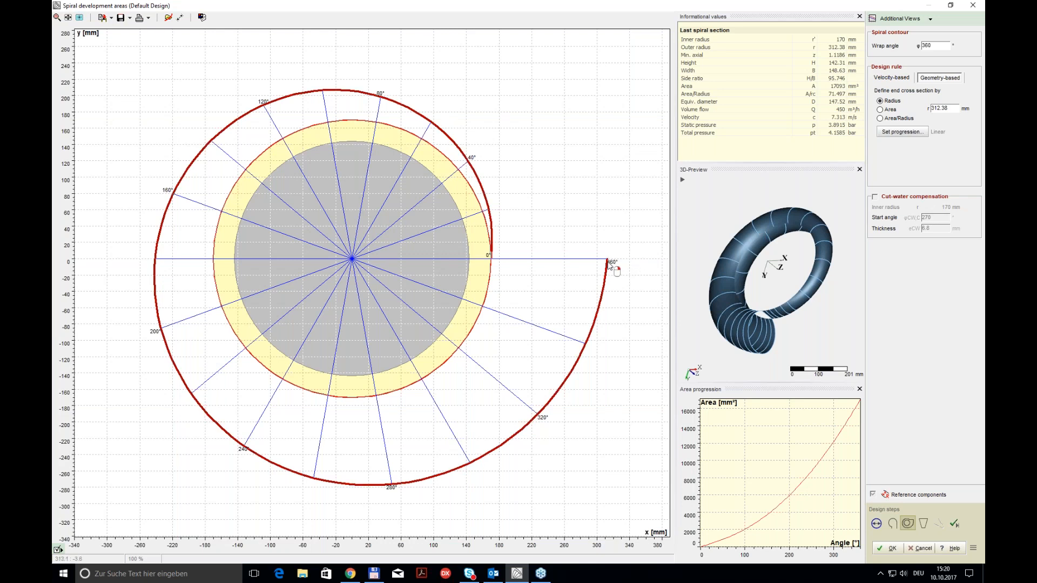
pyautogui.moveTo(949, 109); pyautogui.dragTo(941, 109)
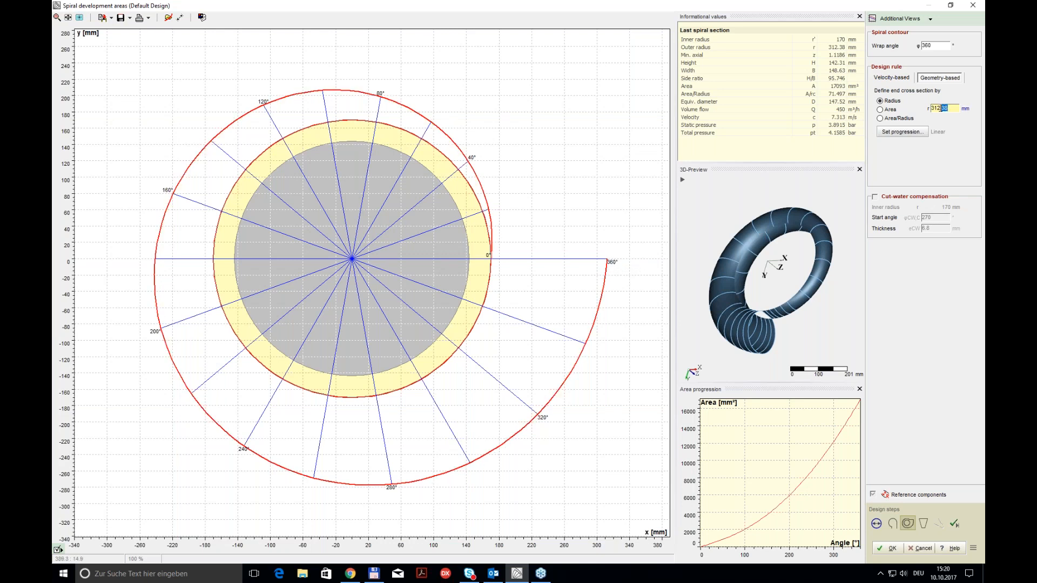
pyautogui.write('13')
# Step: Change the radius progression to a spline bulging upward, with control points near 97°/250 mm and 200°/295 mm, and accept the spiral areas
pyautogui.click(902, 132)
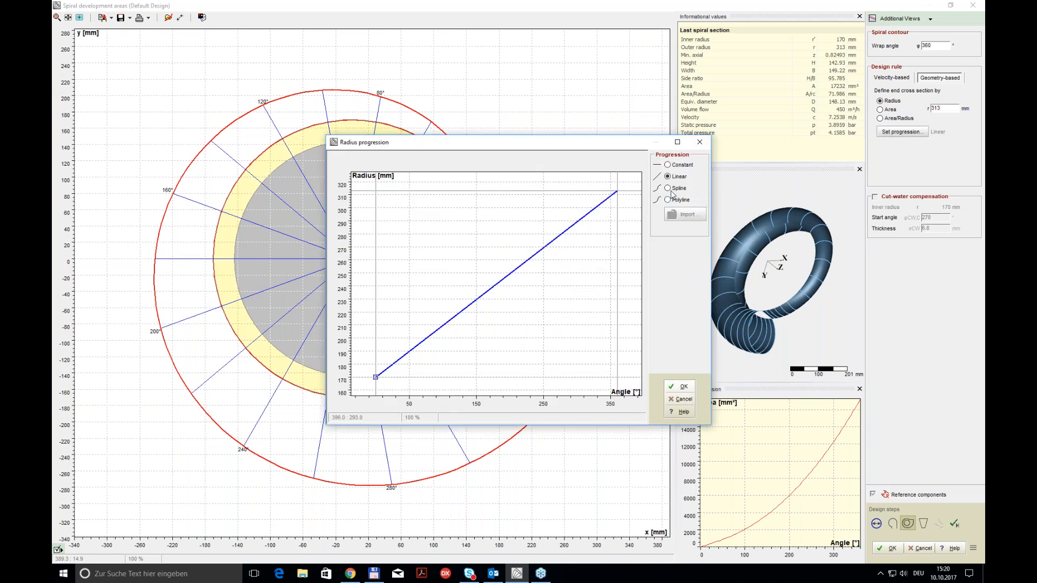
pyautogui.click(669, 190)
pyautogui.moveTo(456, 315); pyautogui.dragTo(440, 275)
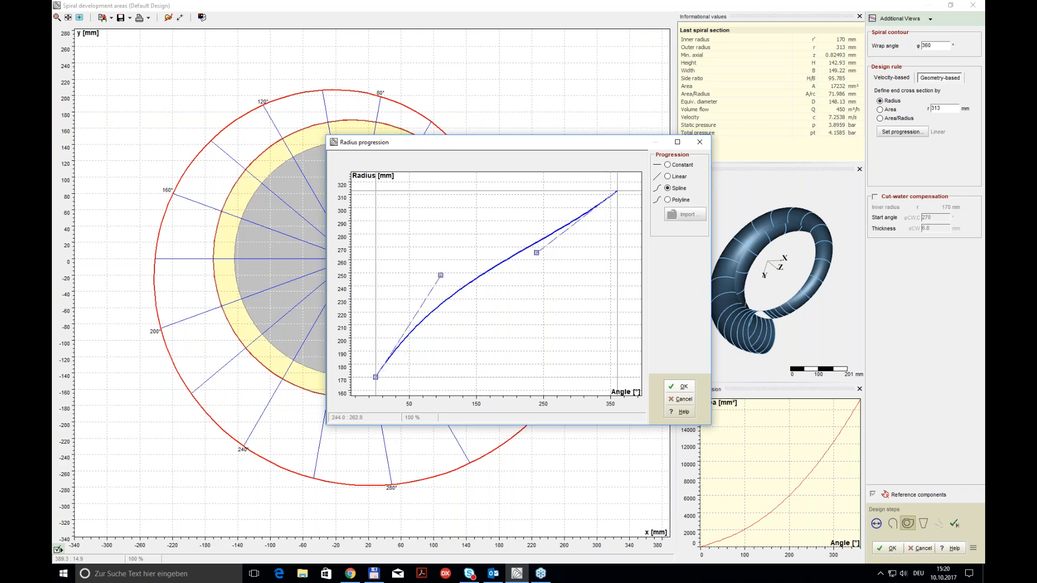
pyautogui.moveTo(536, 252); pyautogui.dragTo(511, 216)
pyautogui.click(684, 386)
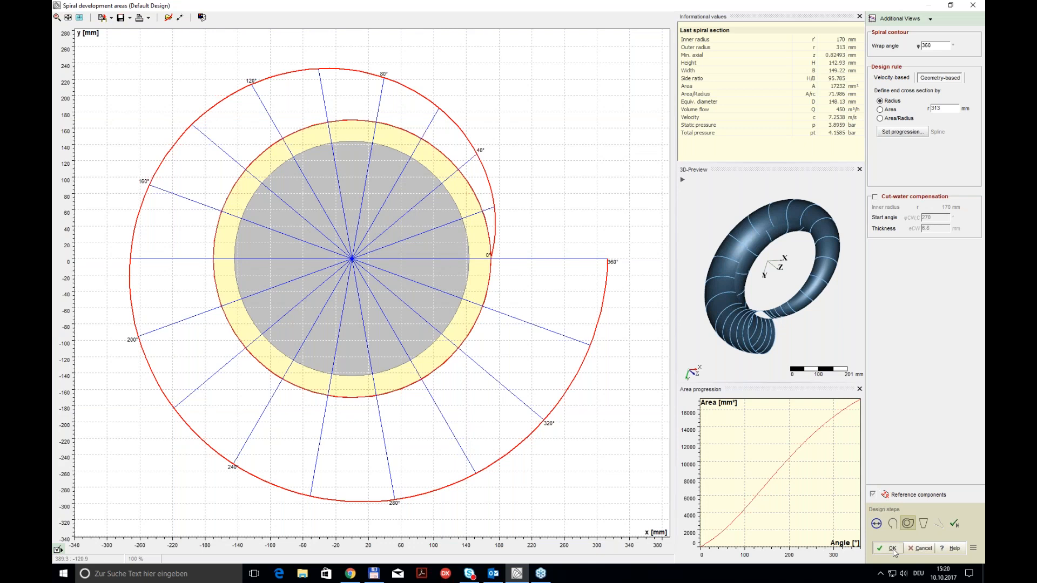
pyautogui.moveTo(793, 284); pyautogui.dragTo(798, 263)
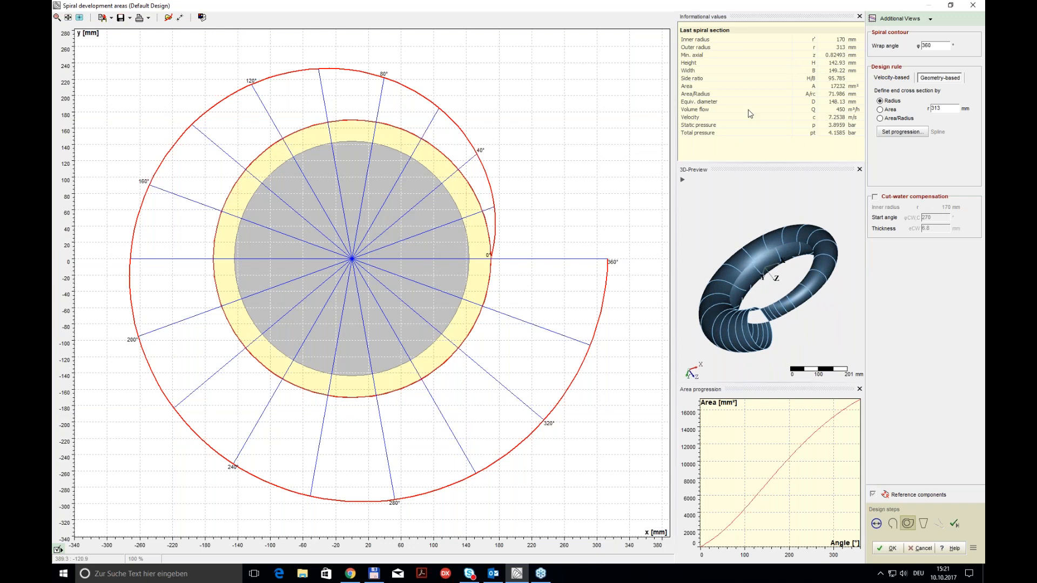
pyautogui.click(884, 550)
# Step: Examine the volute spiral around the impeller in the 3D model using the Default display state
pyautogui.rightClick(689, 268)
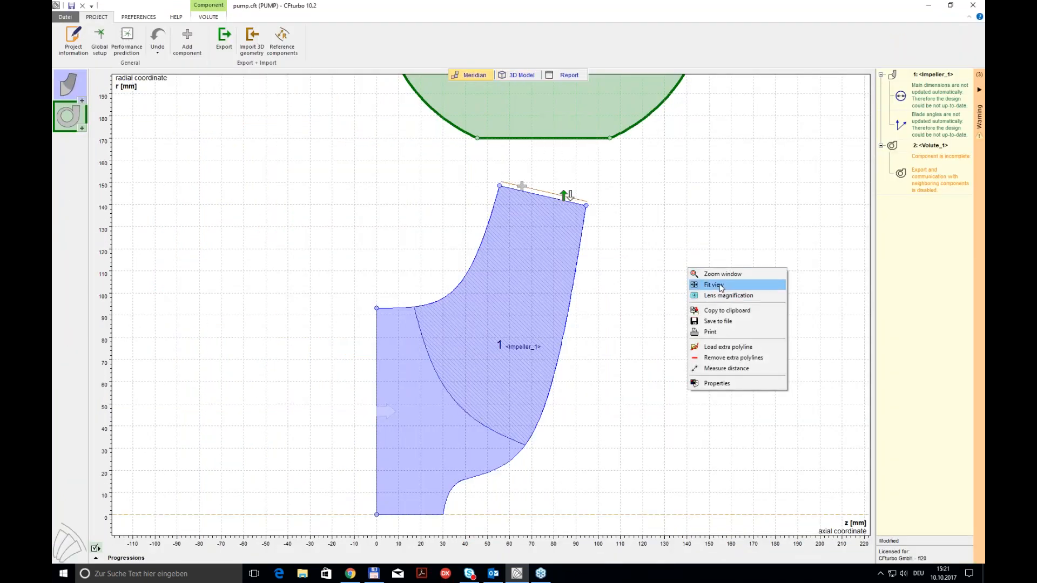
pyautogui.click(720, 286)
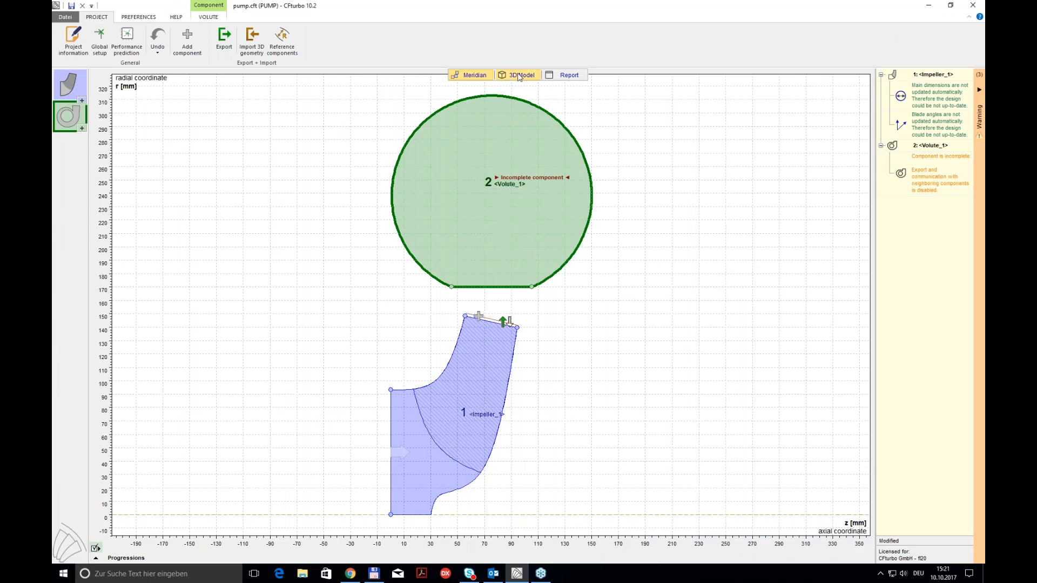
pyautogui.click(519, 77)
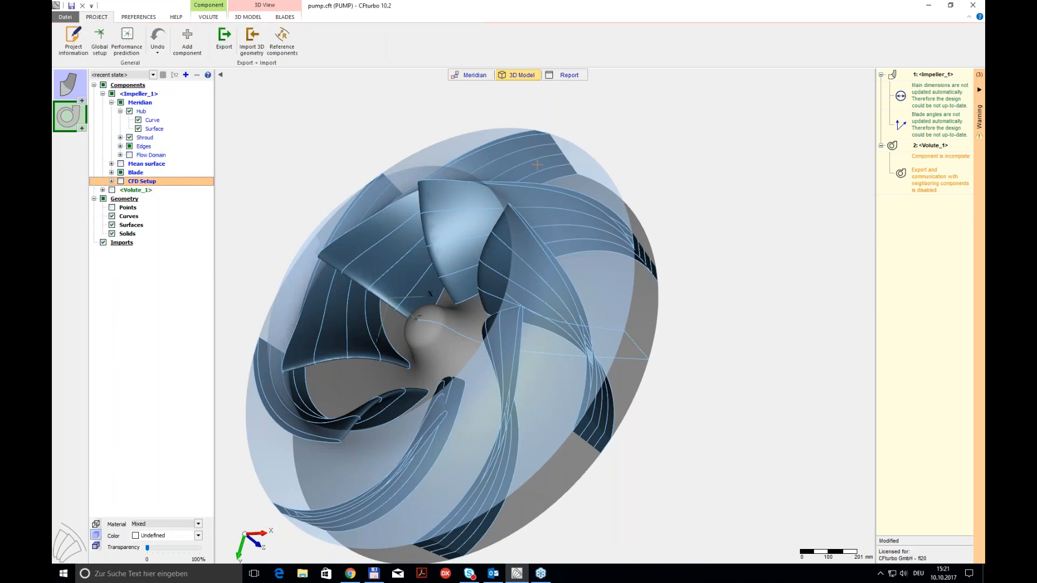
pyautogui.click(153, 75)
pyautogui.click(100, 89)
pyautogui.scroll(-4, 594, 270)
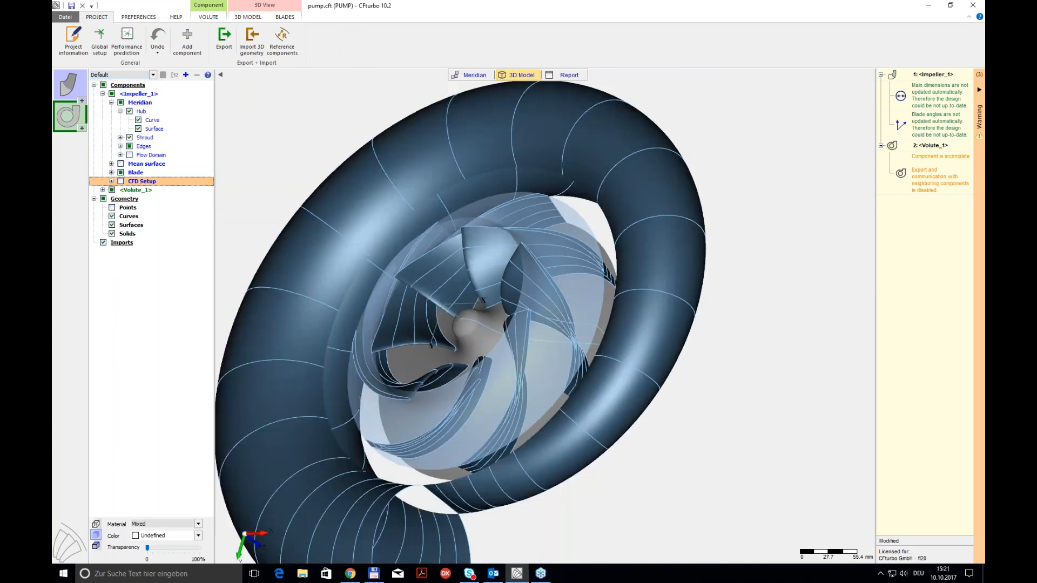
pyautogui.moveTo(562, 216); pyautogui.dragTo(551, 145)
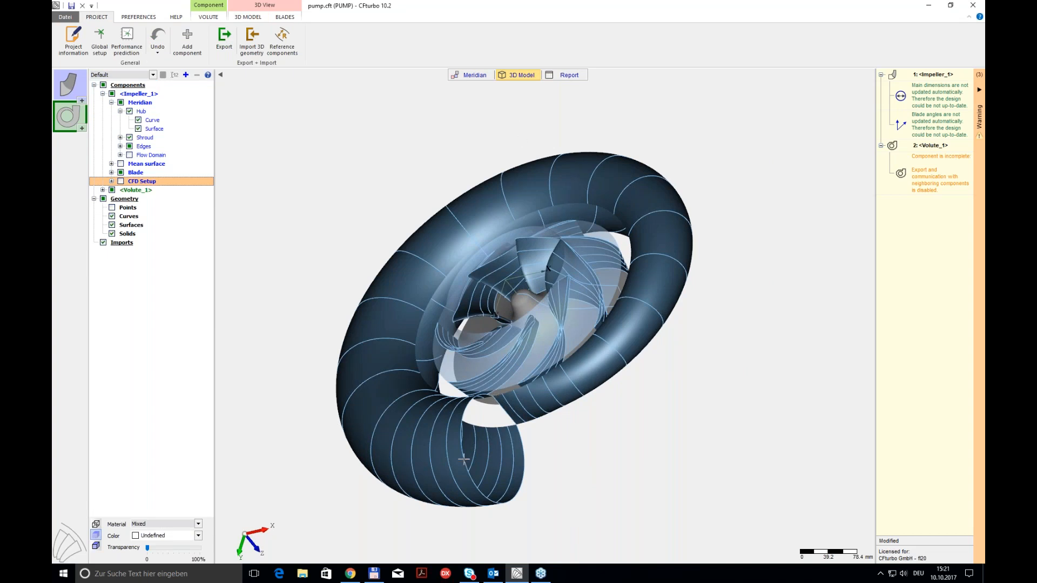
pyautogui.click(464, 76)
# Step: Define the volute's tangential diffuser with a circular end diameter of 180 mm and a height of 300 mm
pyautogui.moveTo(492, 181)
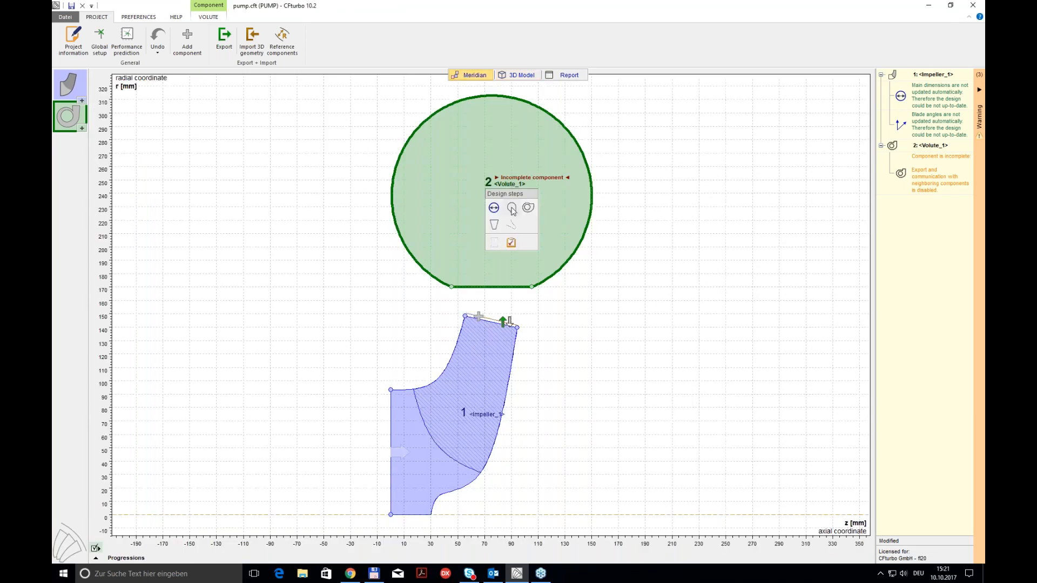
pyautogui.click(496, 229)
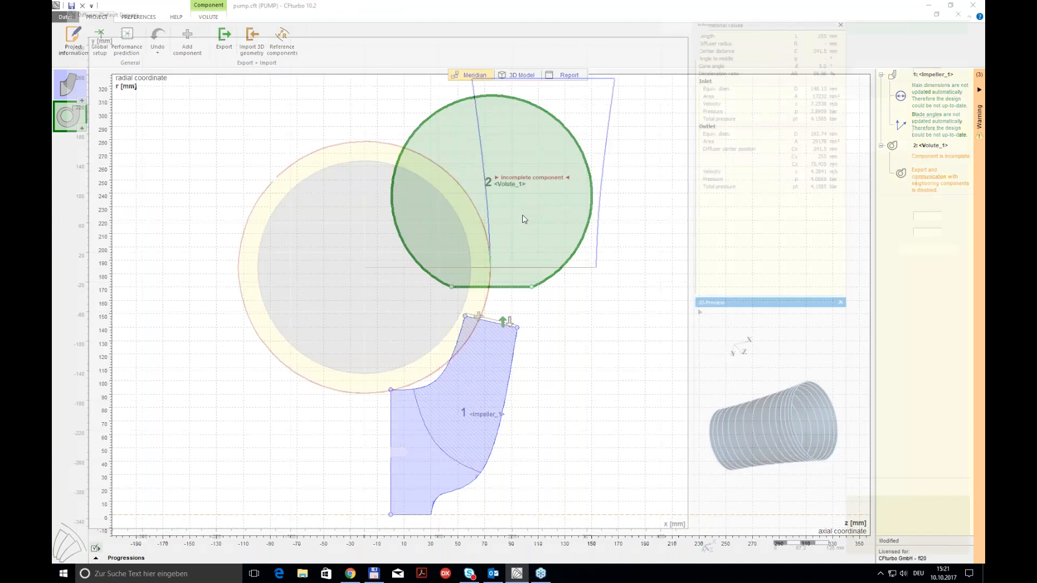
pyautogui.write('180')
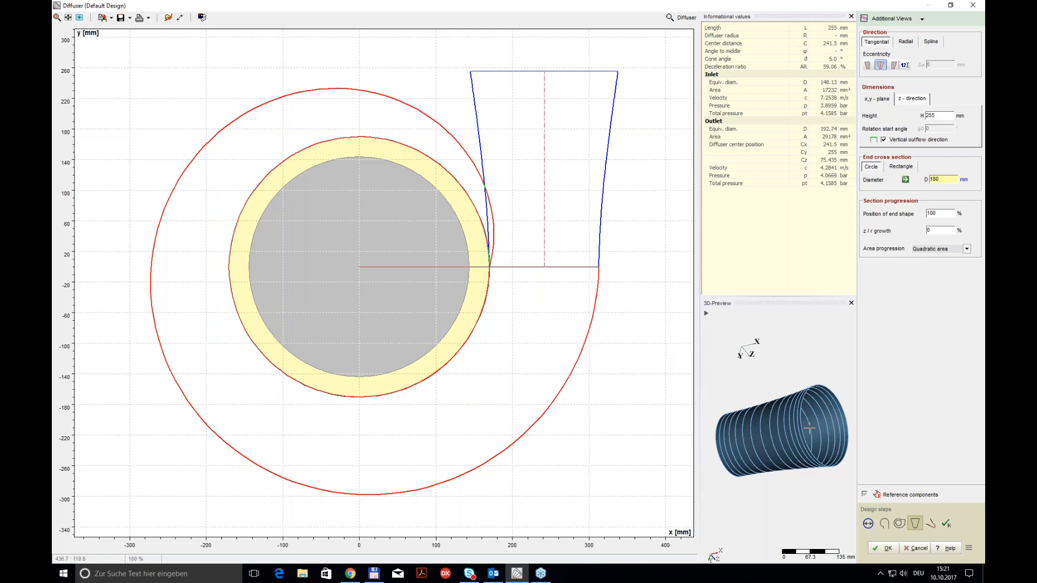
pyautogui.doubleClick(938, 116)
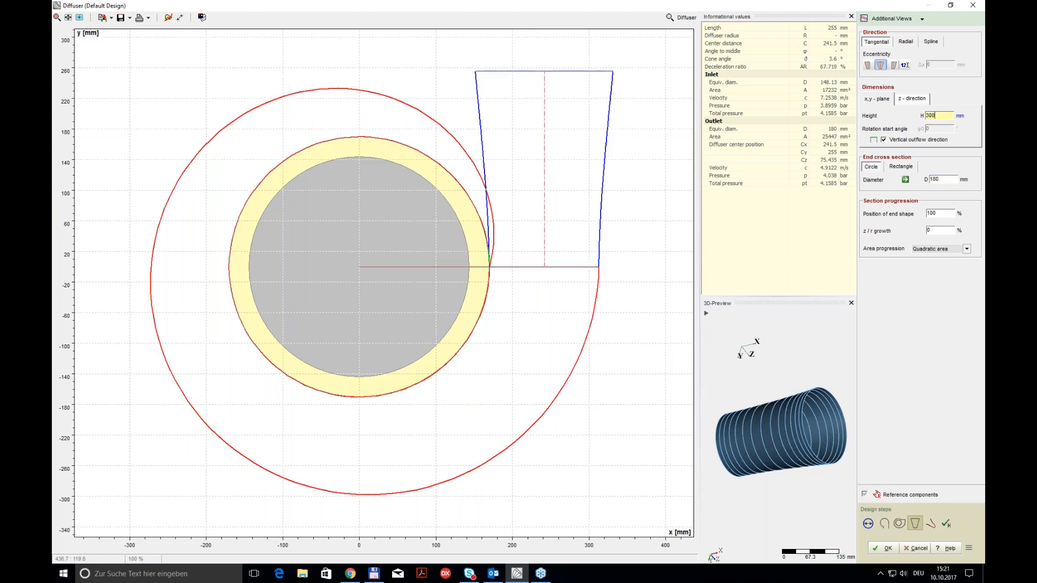
pyautogui.write('300')
pyautogui.click(944, 179)
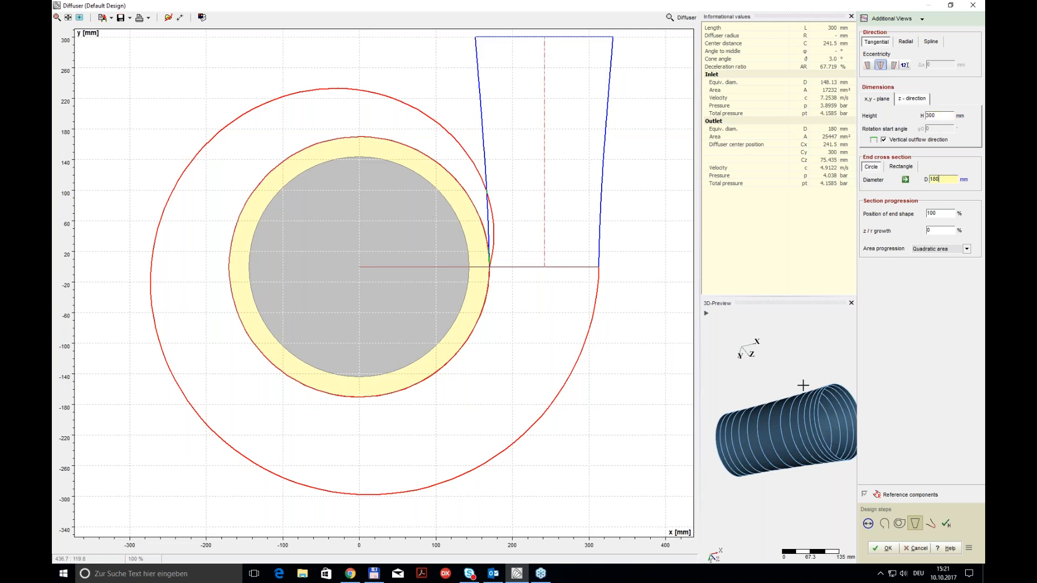
pyautogui.click(889, 546)
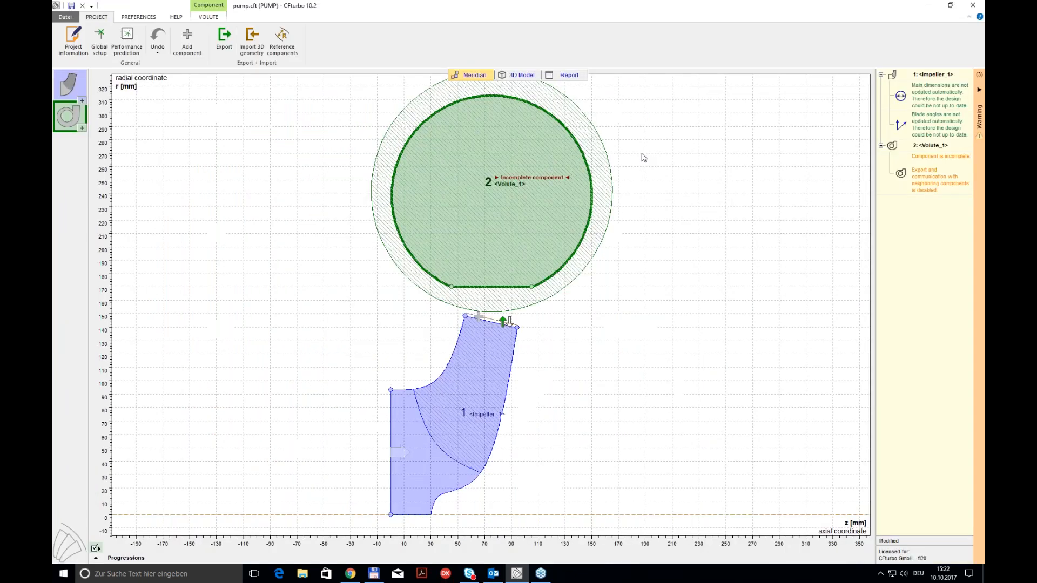
# Step: Design the volute cut-water as a fillet with a 3 mm radius, refresh its 3D preview and accept it
pyautogui.click(503, 127)
pyautogui.click(511, 226)
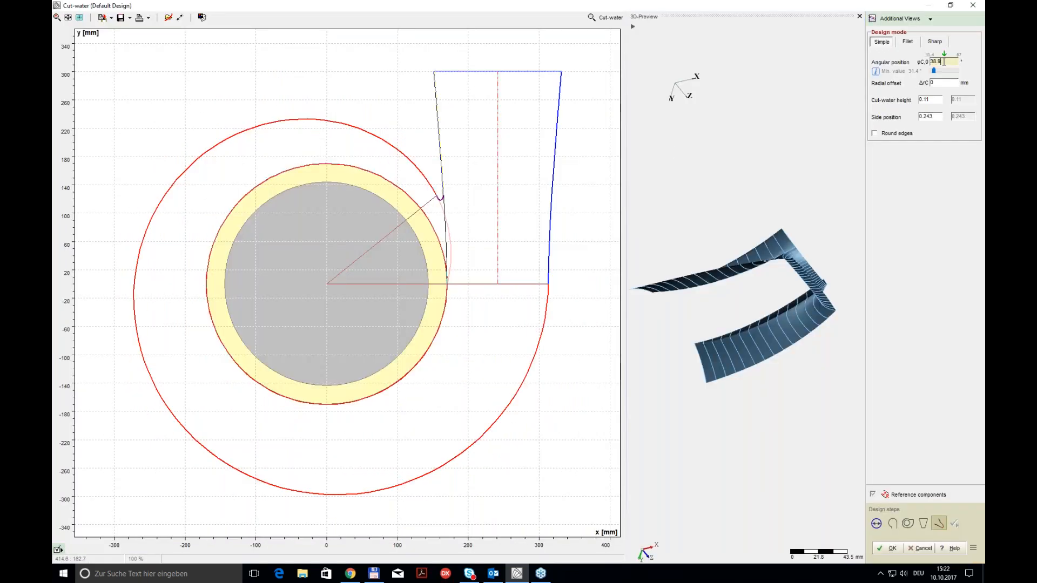
pyautogui.click(908, 42)
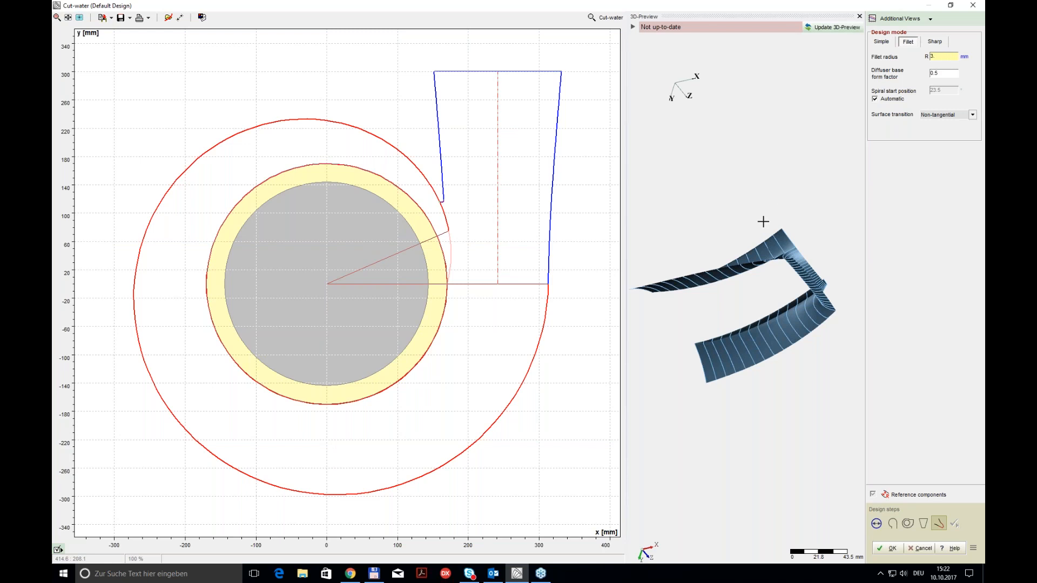
pyautogui.click(942, 75)
pyautogui.click(845, 27)
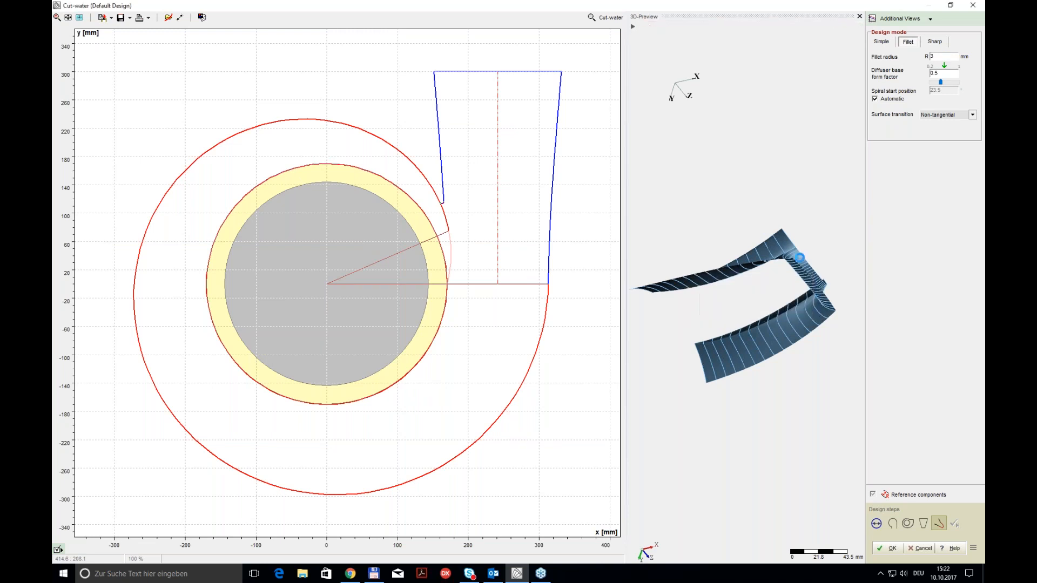
pyautogui.moveTo(769, 290); pyautogui.dragTo(747, 328, button='middle')
pyautogui.moveTo(767, 304); pyautogui.dragTo(782, 387)
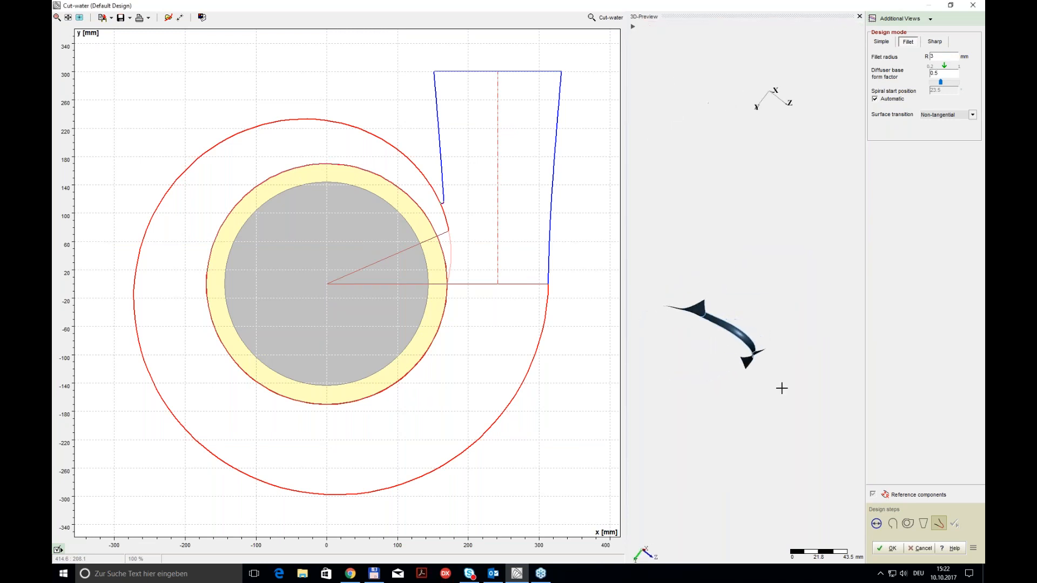
pyautogui.click(893, 544)
# Step: Examine the volute with its diffuser and cut-water around the impeller in the 3D model
pyautogui.click(536, 76)
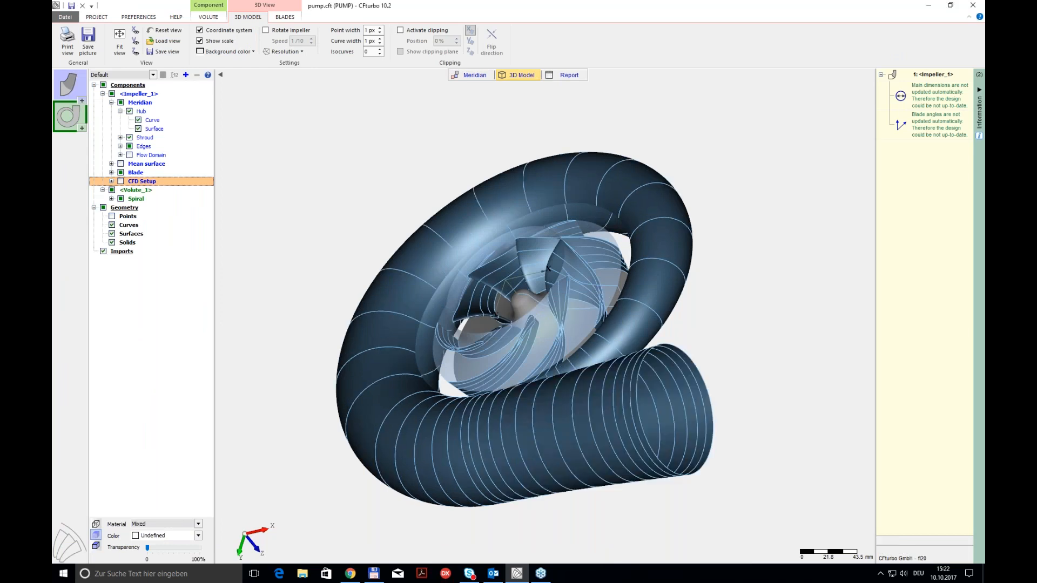
pyautogui.moveTo(475, 286); pyautogui.dragTo(573, 338, button='middle')
pyautogui.moveTo(572, 338); pyautogui.dragTo(763, 492)
pyautogui.scroll(3, 748, 433)
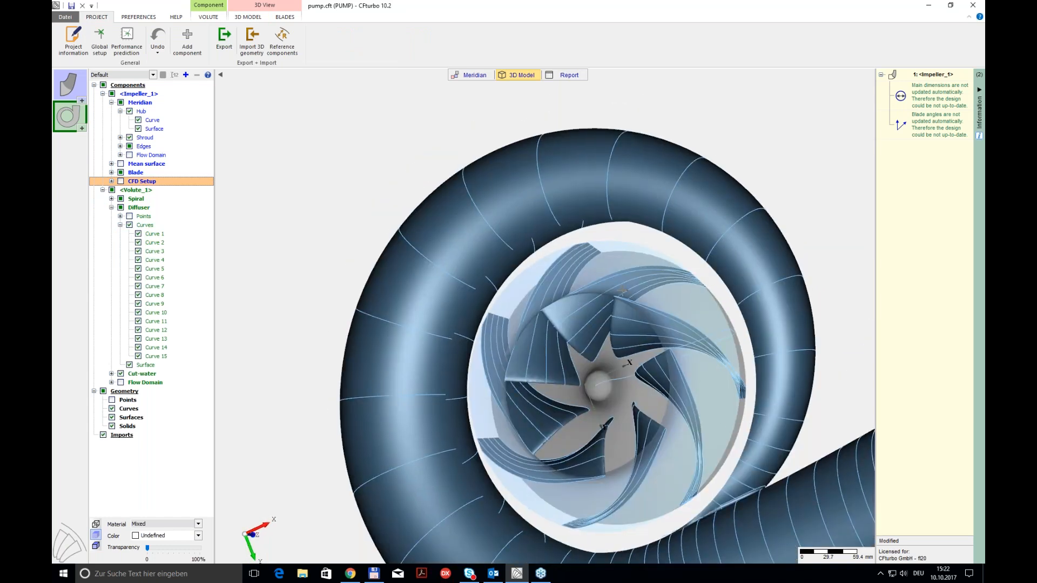
# Step: Look into the volute's additional CFD operations from the meridional view and close them again
pyautogui.click(470, 76)
pyautogui.rightClick(485, 188)
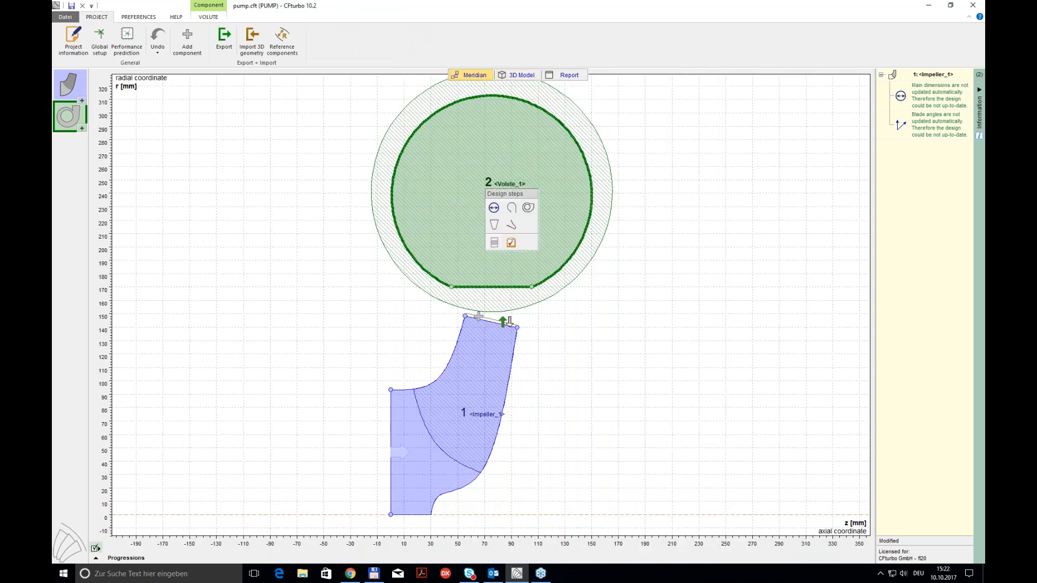
pyautogui.click(494, 243)
pyautogui.click(391, 267)
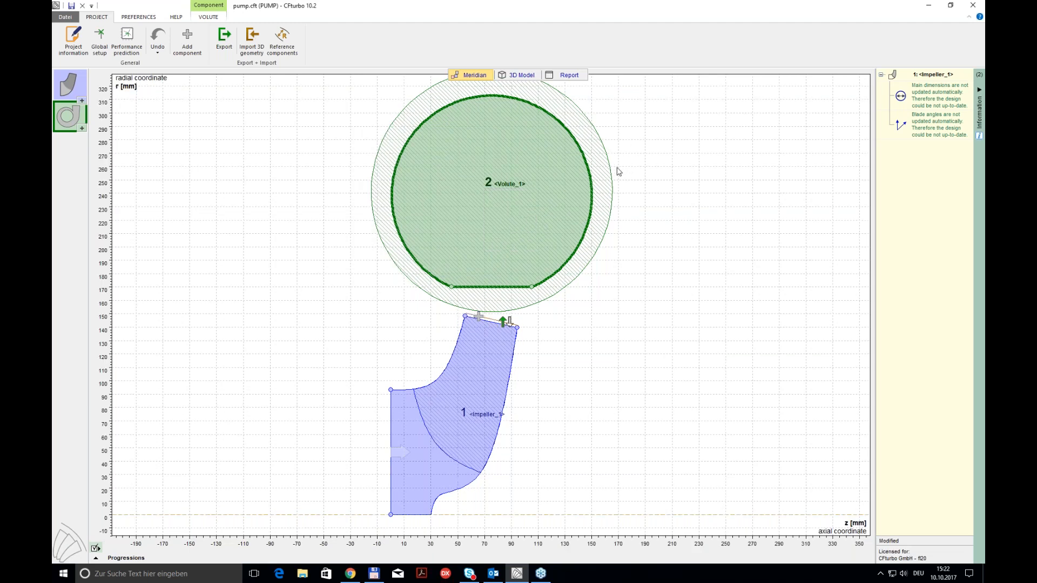
# Step: Add a new stator component upstream of the impeller inlet
pyautogui.moveTo(505, 186)
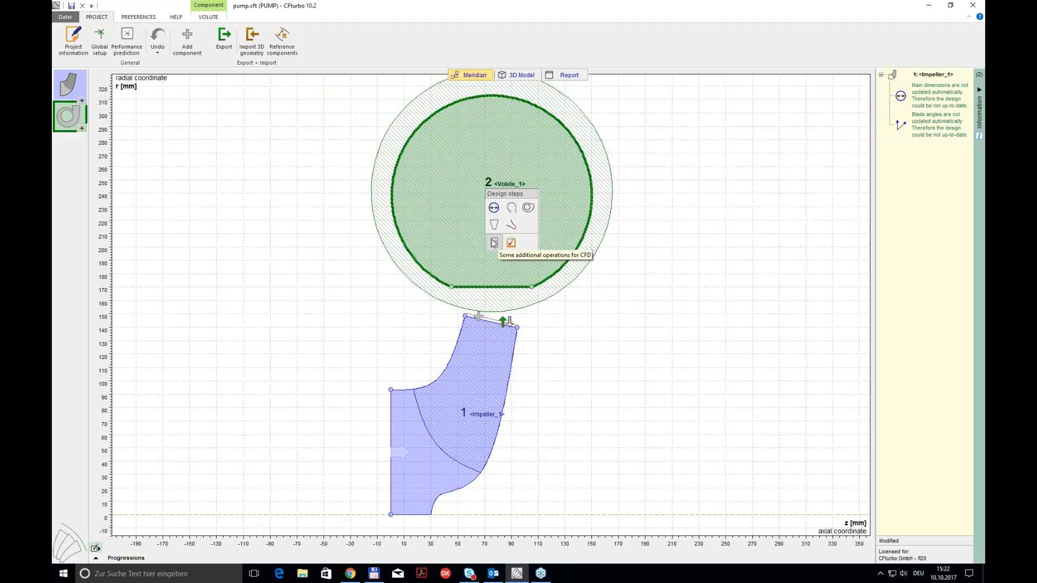
pyautogui.click(414, 442)
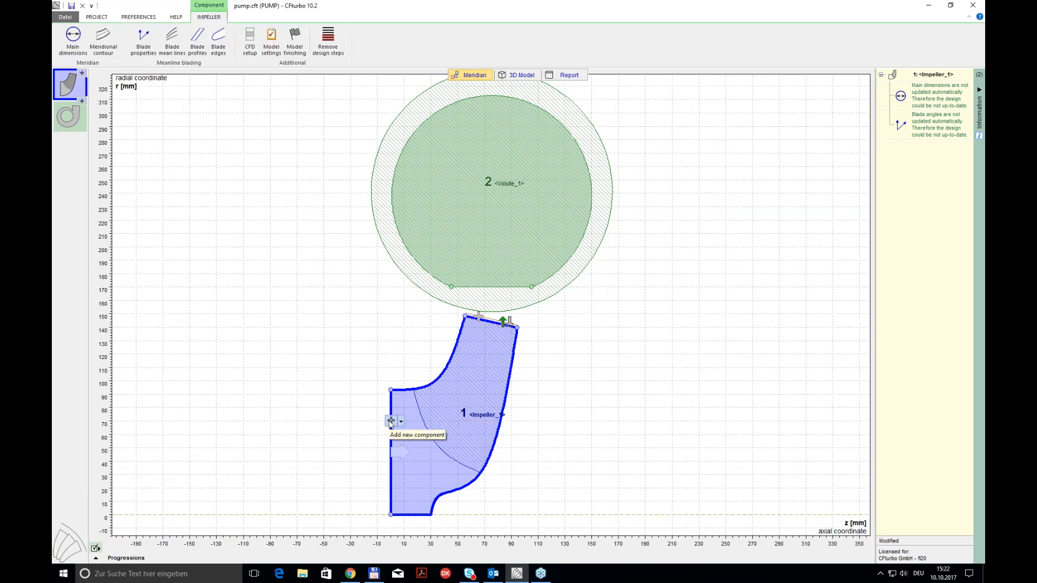
pyautogui.click(391, 422)
pyautogui.click(416, 463)
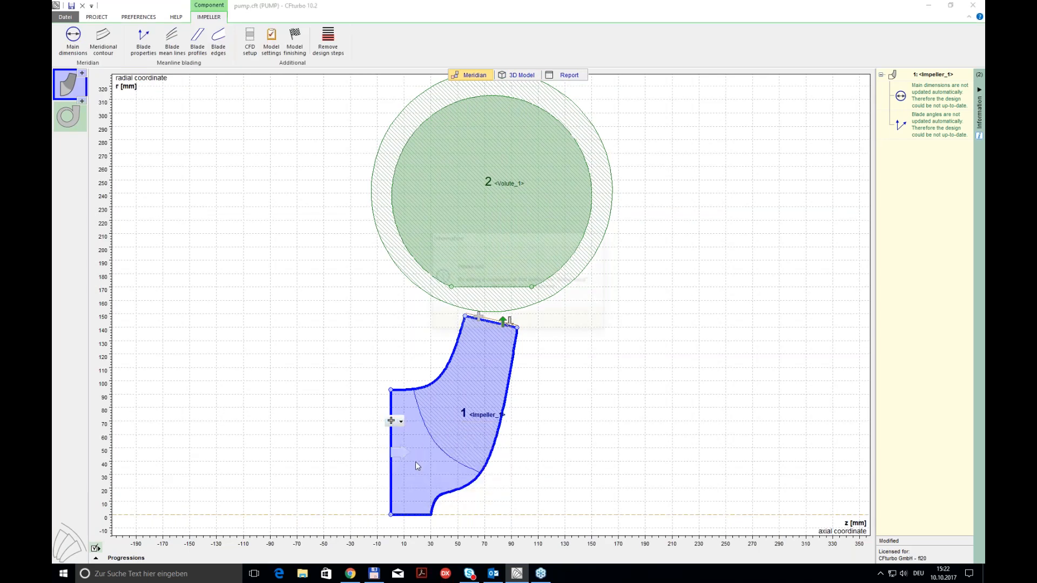
pyautogui.click(465, 320)
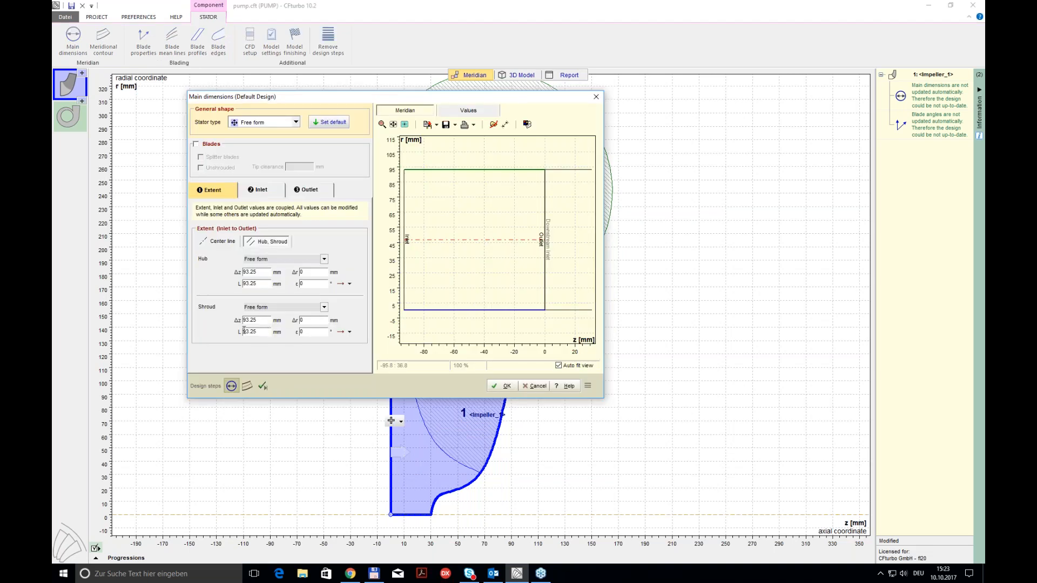
# Step: Define the stator's extent by its center line with a length of 230 mm and proceed to its meridional contour
pyautogui.click(221, 241)
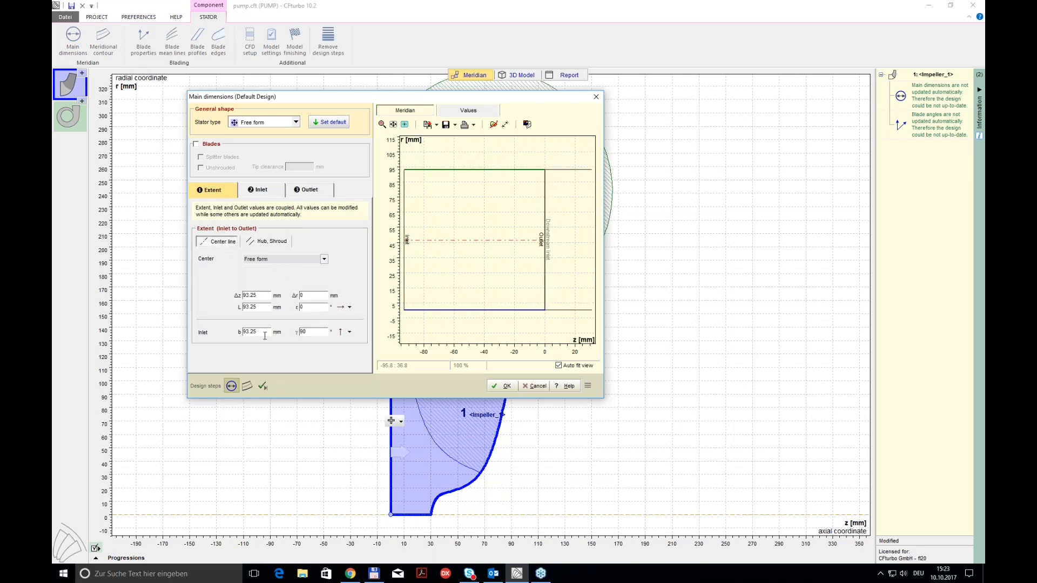
pyautogui.doubleClick(259, 307)
pyautogui.write('230')
pyautogui.click(262, 297)
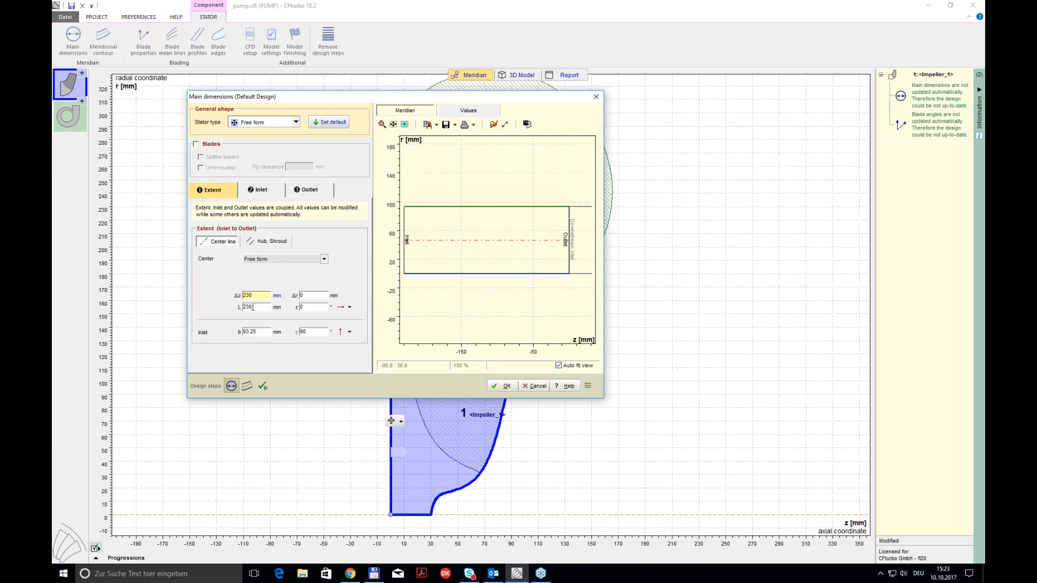
pyautogui.click(248, 388)
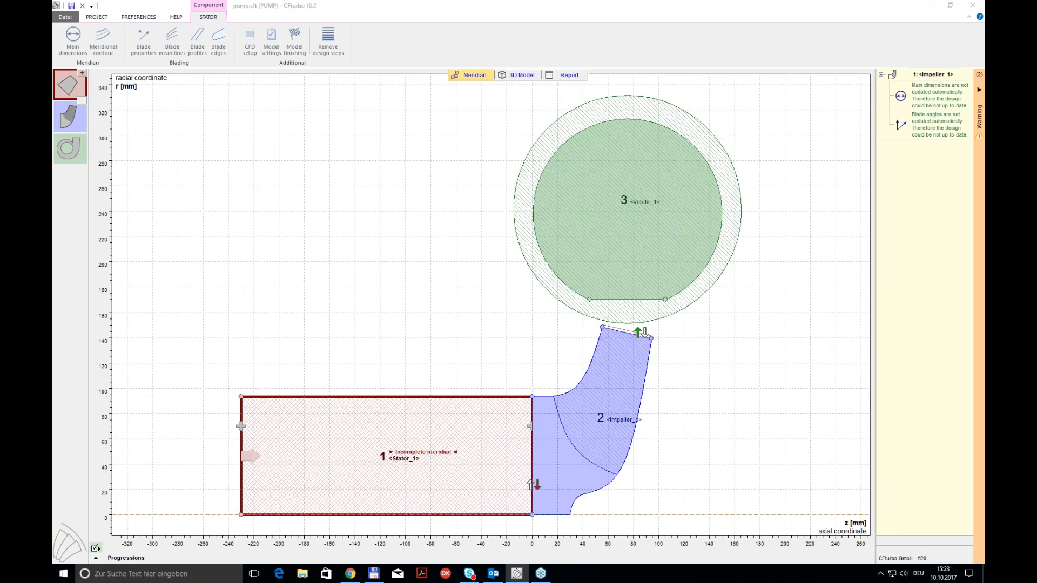
# Step: Convert the stator's shroud and hub contours to straight lines and accept the meridional contour
pyautogui.rightClick(451, 161)
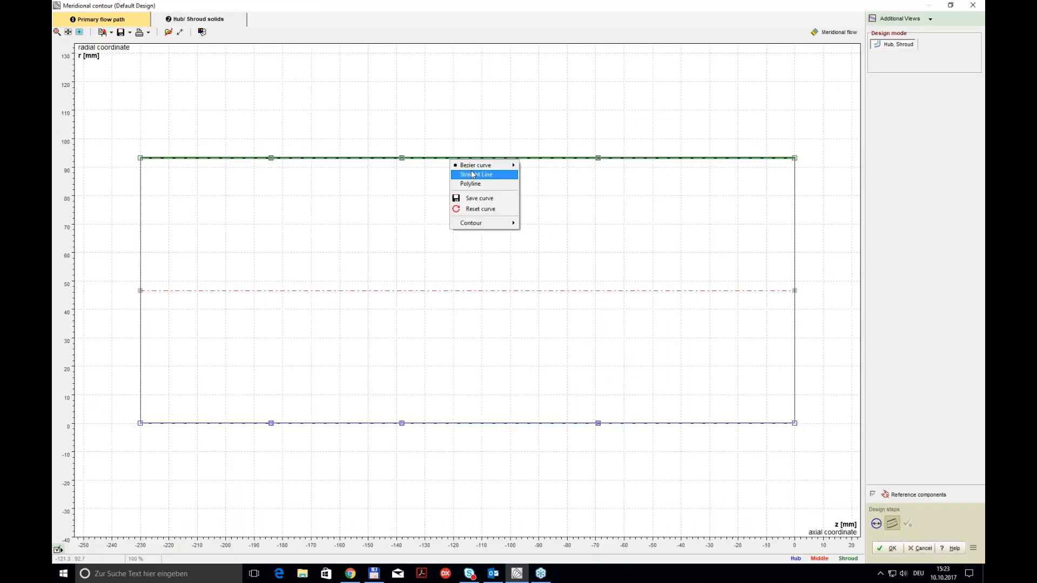
pyautogui.click(473, 175)
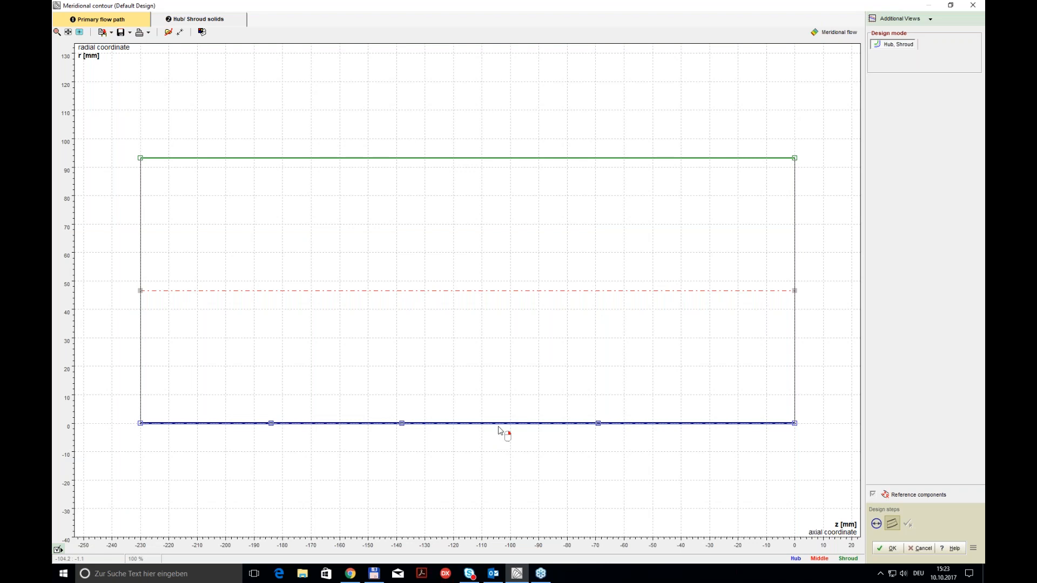
pyautogui.rightClick(499, 431)
pyautogui.click(522, 443)
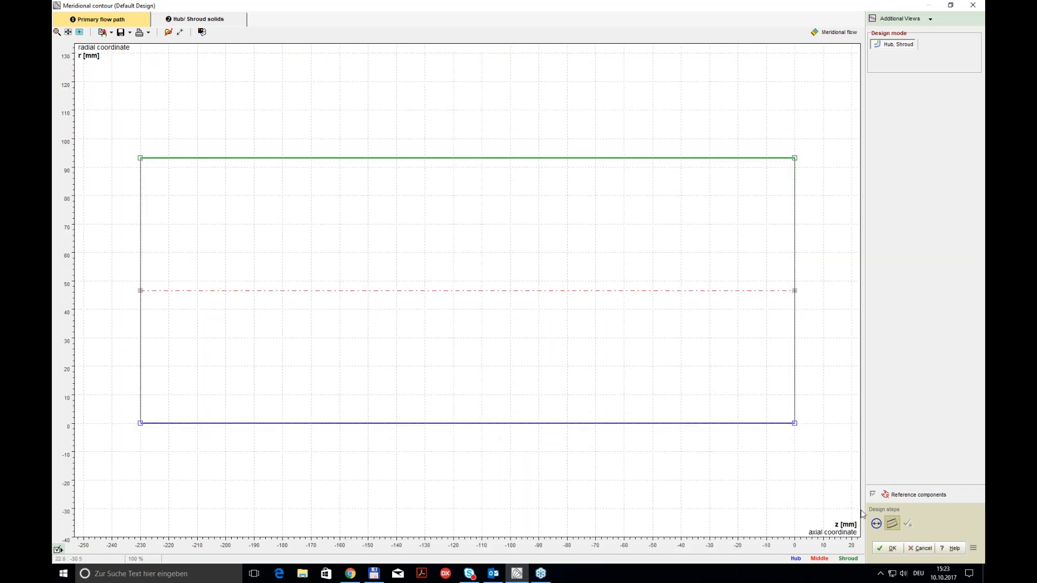
pyautogui.click(892, 549)
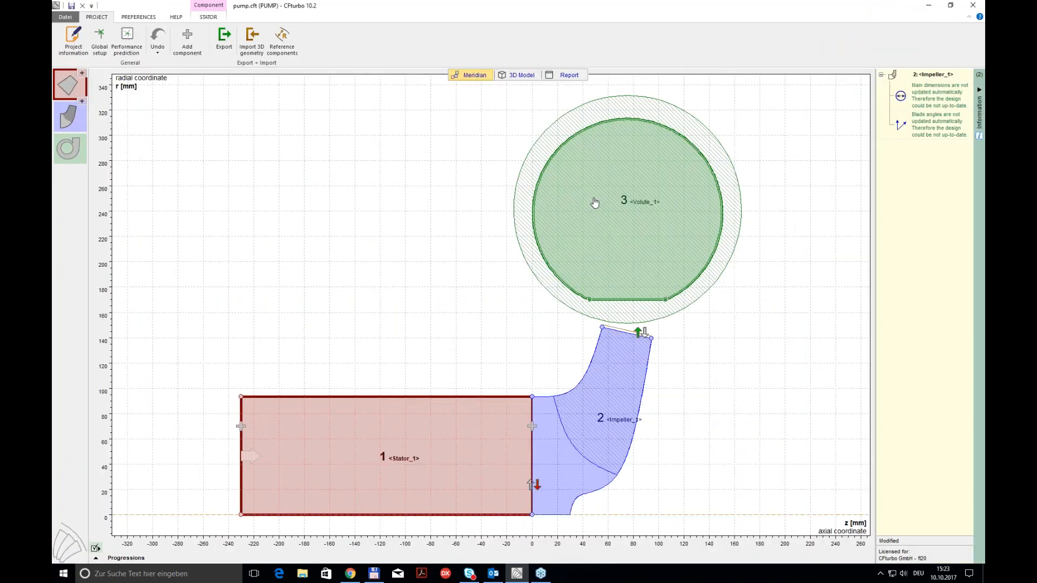
# Step: Restore the Default display state of the 3D model and examine the stator inlet pipe with the impeller and volute
pyautogui.click(516, 75)
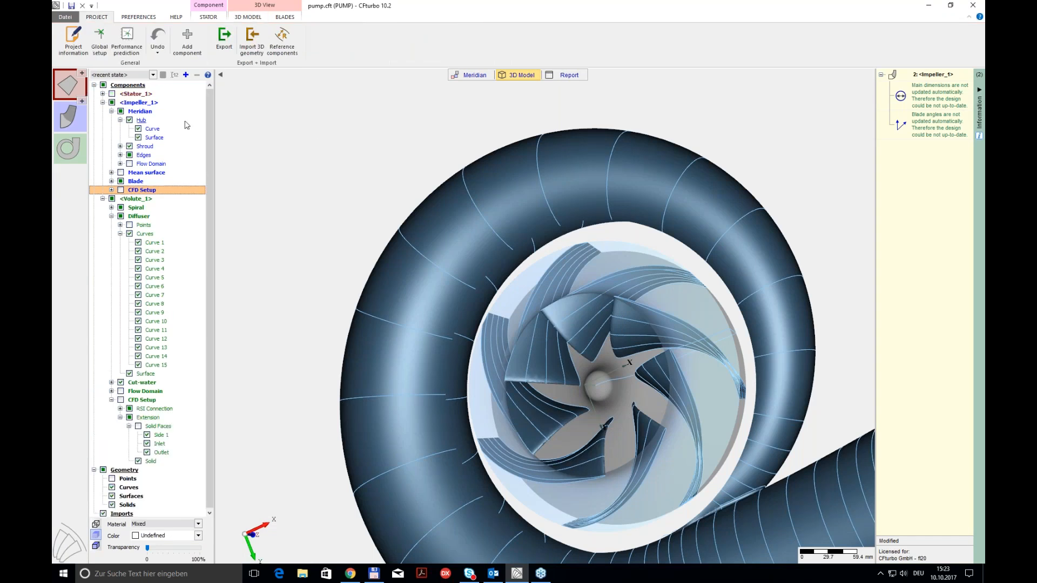
pyautogui.click(154, 74)
pyautogui.click(136, 90)
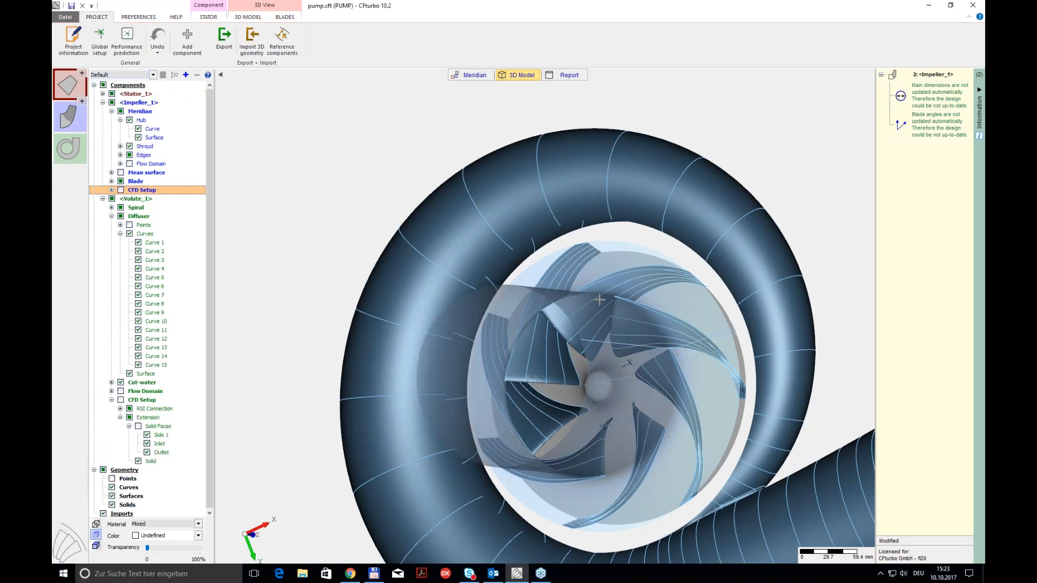
pyautogui.moveTo(599, 300); pyautogui.dragTo(563, 247)
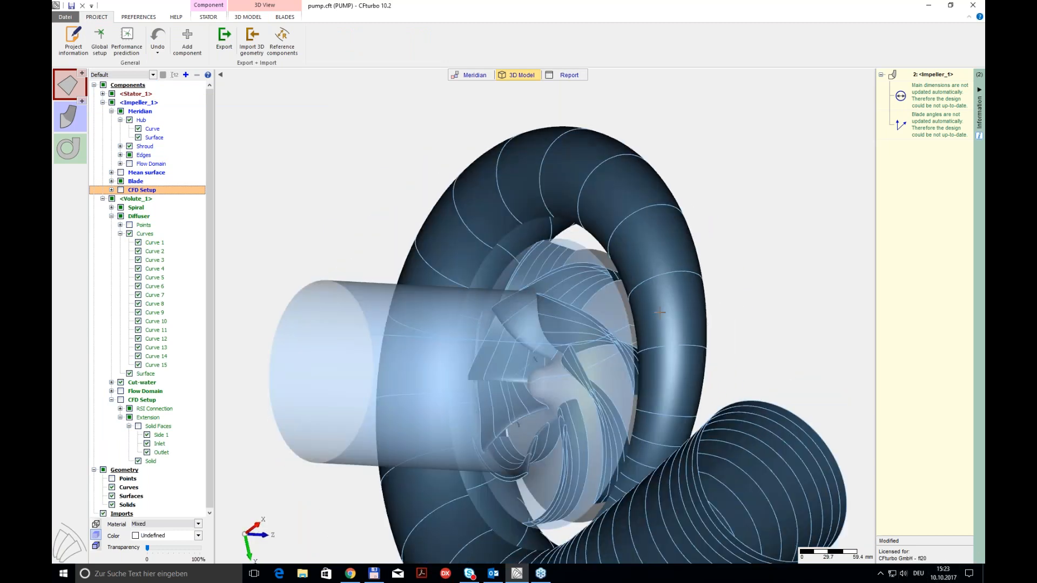
pyautogui.moveTo(559, 203); pyautogui.dragTo(596, 186)
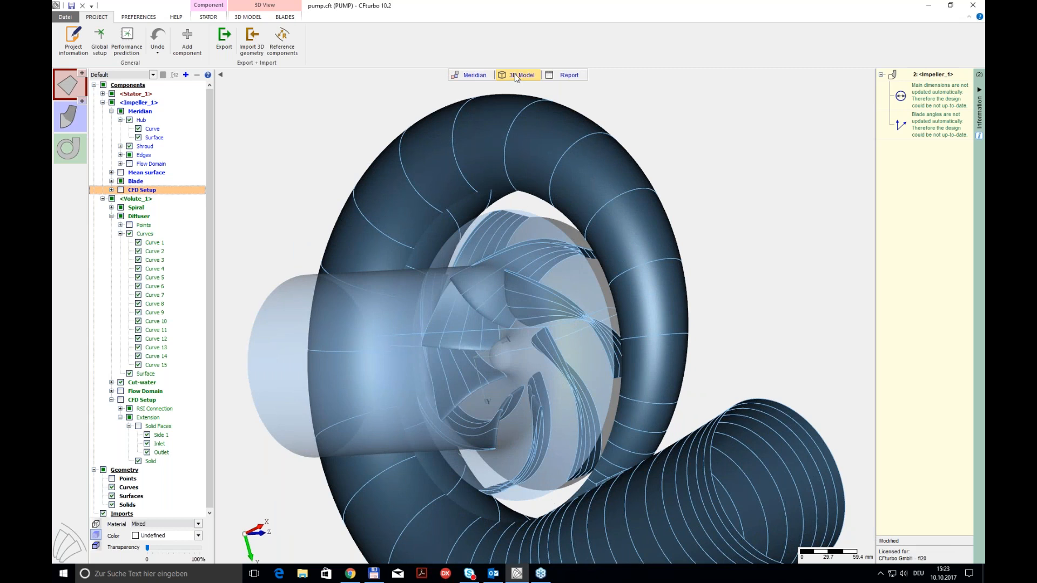
# Step: Finish the impeller model with solid trimming and fillet radii of 1 mm at both hub and shroud
pyautogui.click(476, 75)
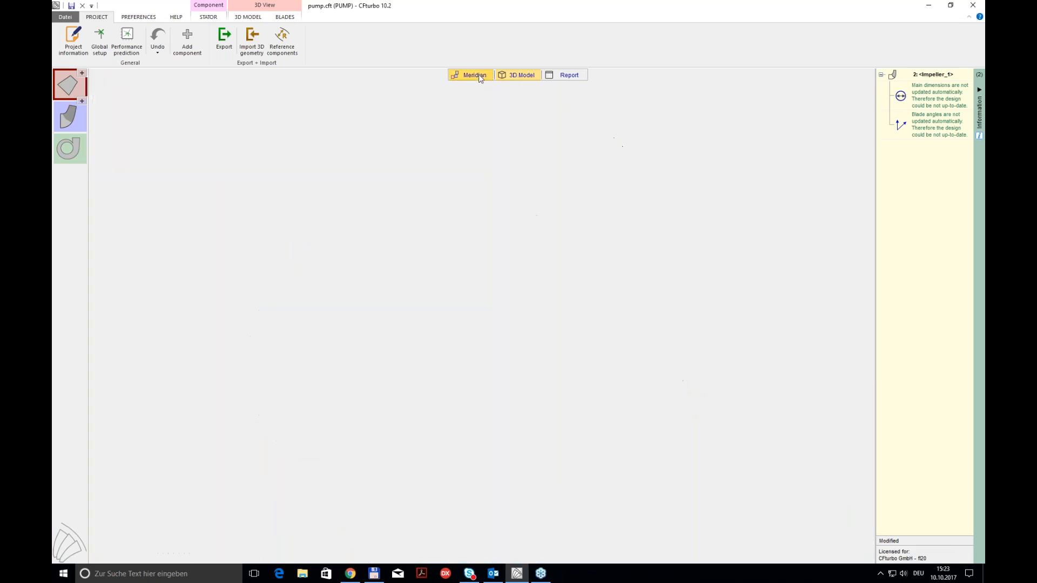
pyautogui.click(615, 435)
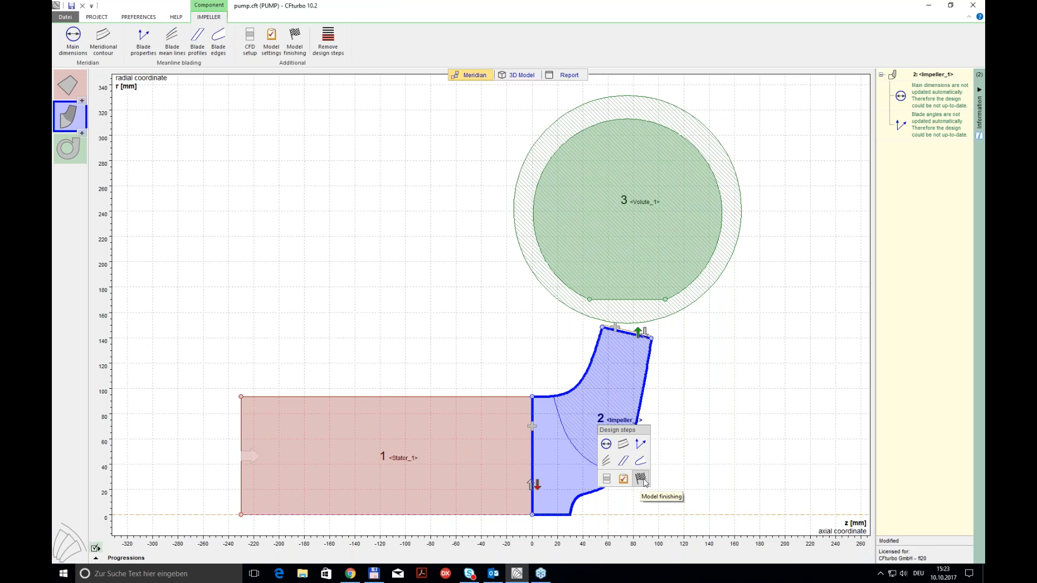
pyautogui.click(641, 478)
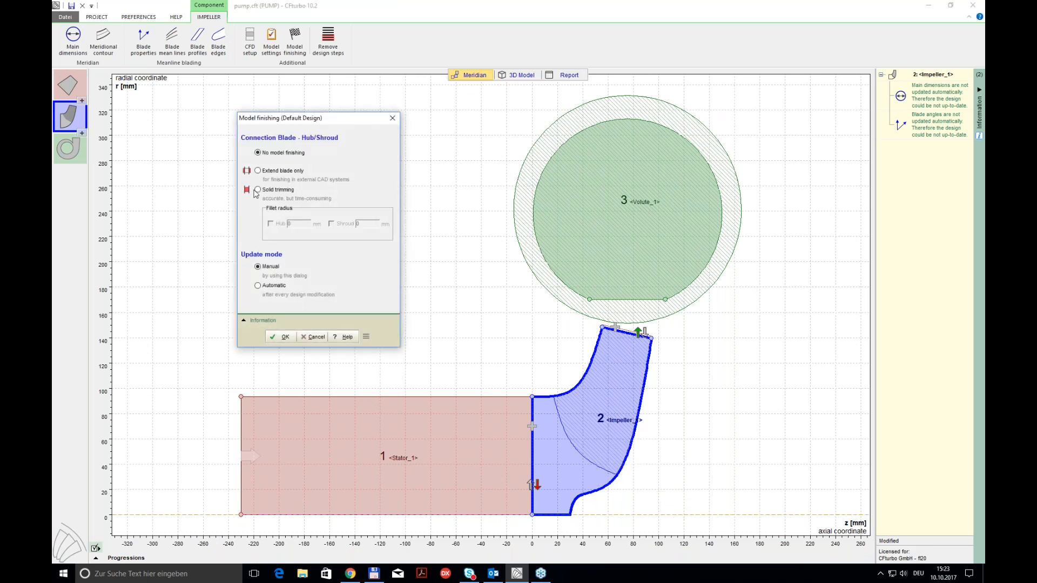
pyautogui.click(257, 190)
pyautogui.click(271, 223)
pyautogui.click(301, 225)
pyautogui.click(331, 224)
pyautogui.doubleClick(289, 224)
pyautogui.write('1')
pyautogui.doubleClick(369, 224)
pyautogui.write('1')
pyautogui.click(286, 337)
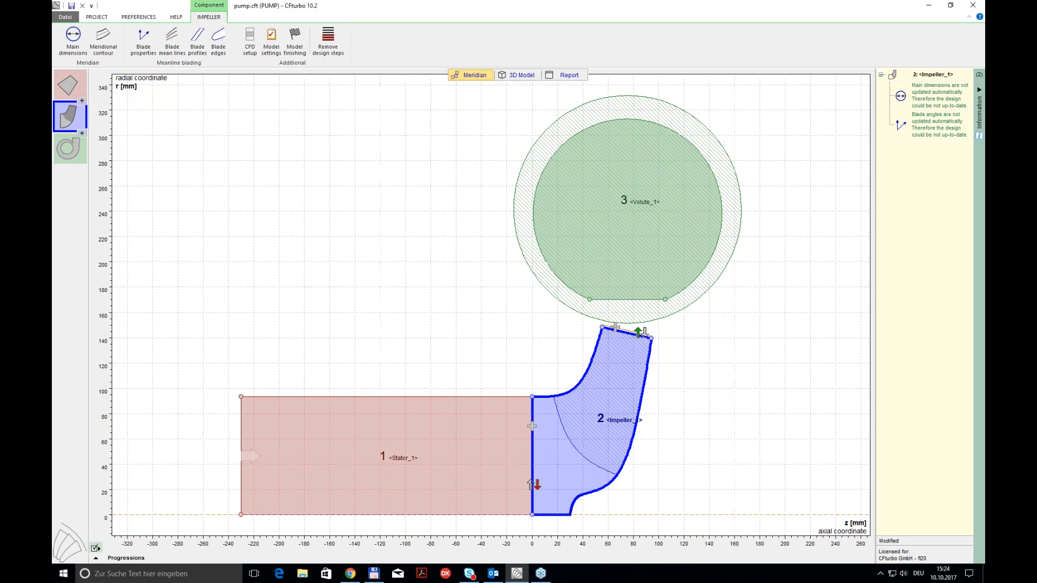
# Step: Select all components for the Turbomachinery CFD export and close the export dialog without exporting
pyautogui.click(109, 18)
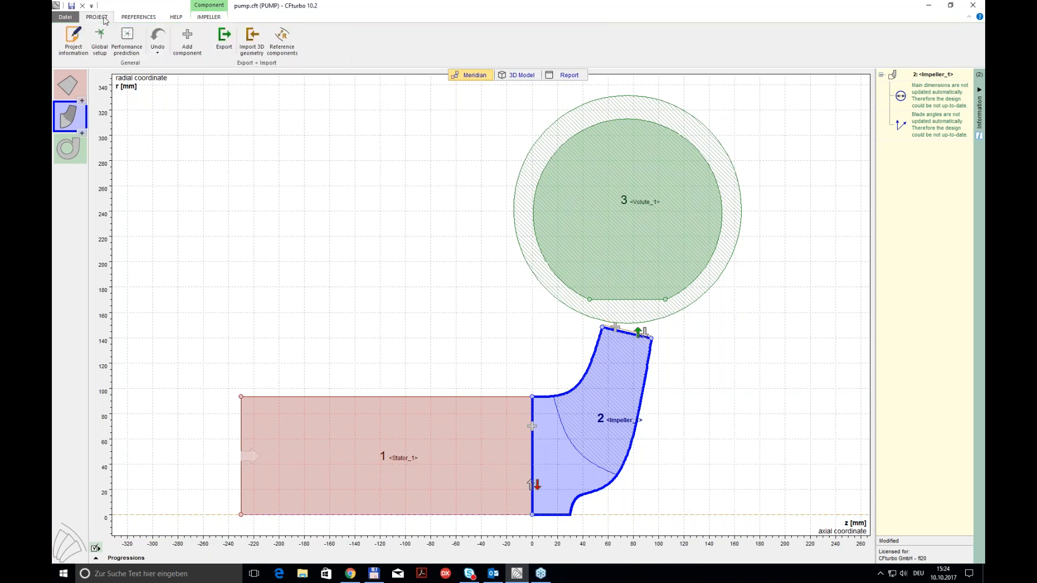
pyautogui.click(226, 45)
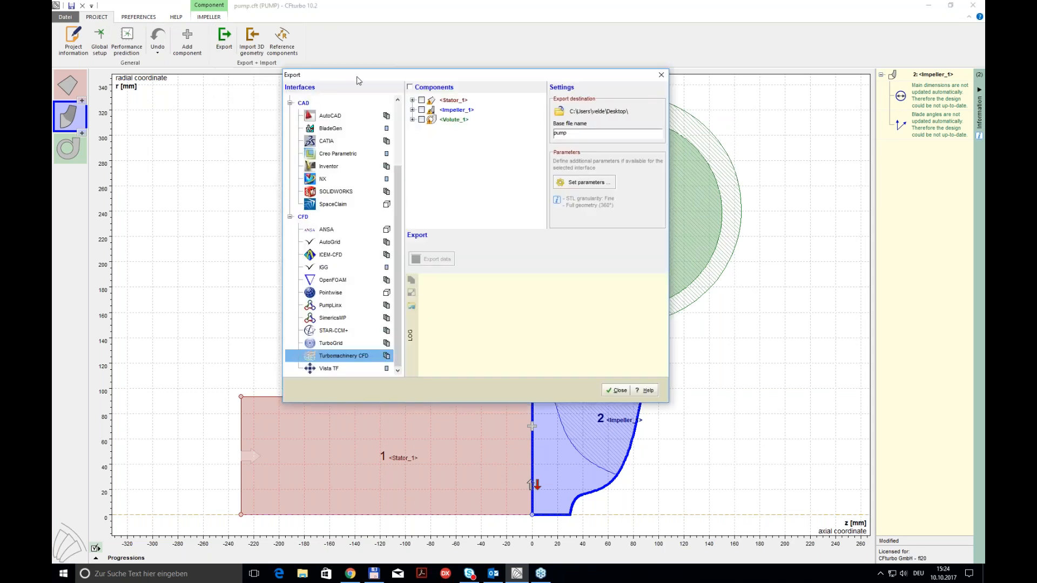
pyautogui.moveTo(344, 81); pyautogui.dragTo(273, 69)
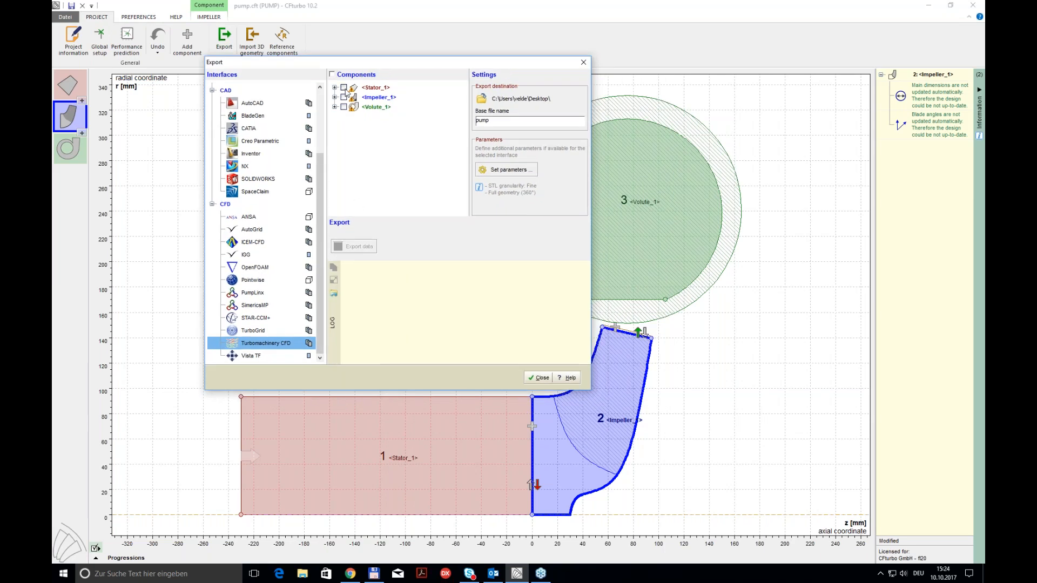
pyautogui.click(332, 74)
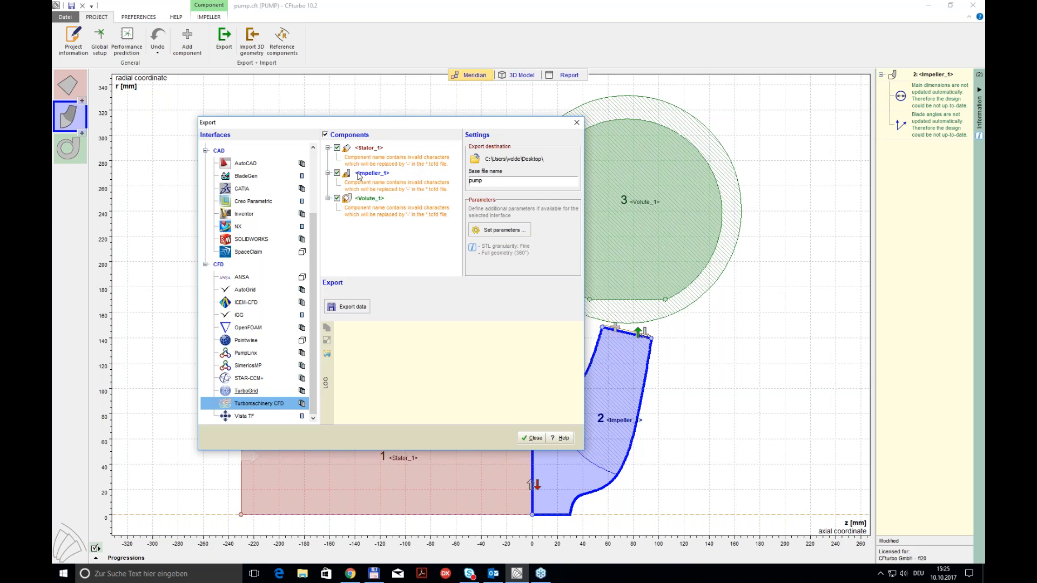
pyautogui.click(532, 438)
# Step: Rename the stator component as Stator
pyautogui.click(75, 84)
pyautogui.rightClick(75, 84)
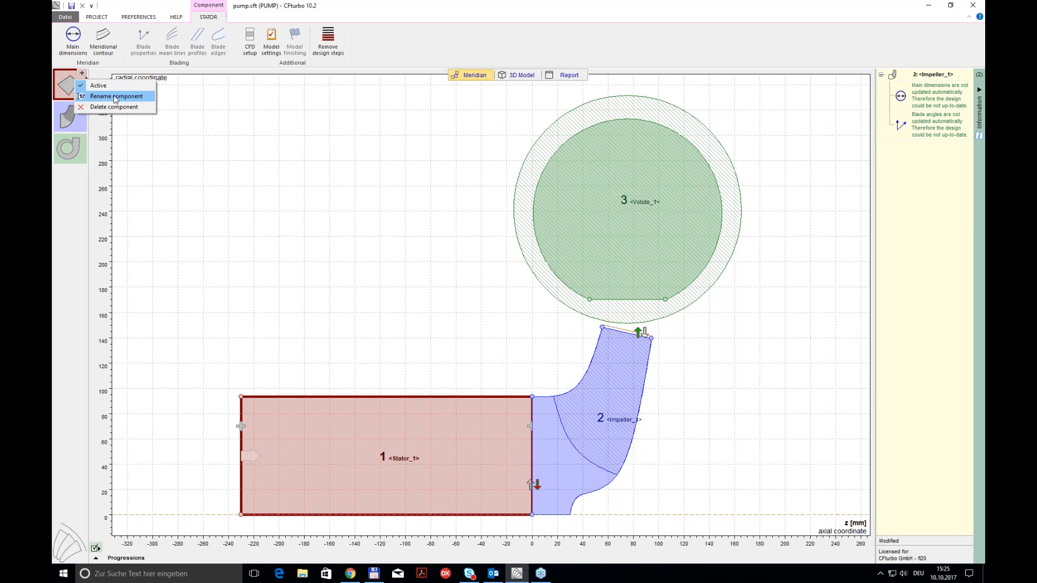
pyautogui.click(114, 96)
pyautogui.click(165, 126)
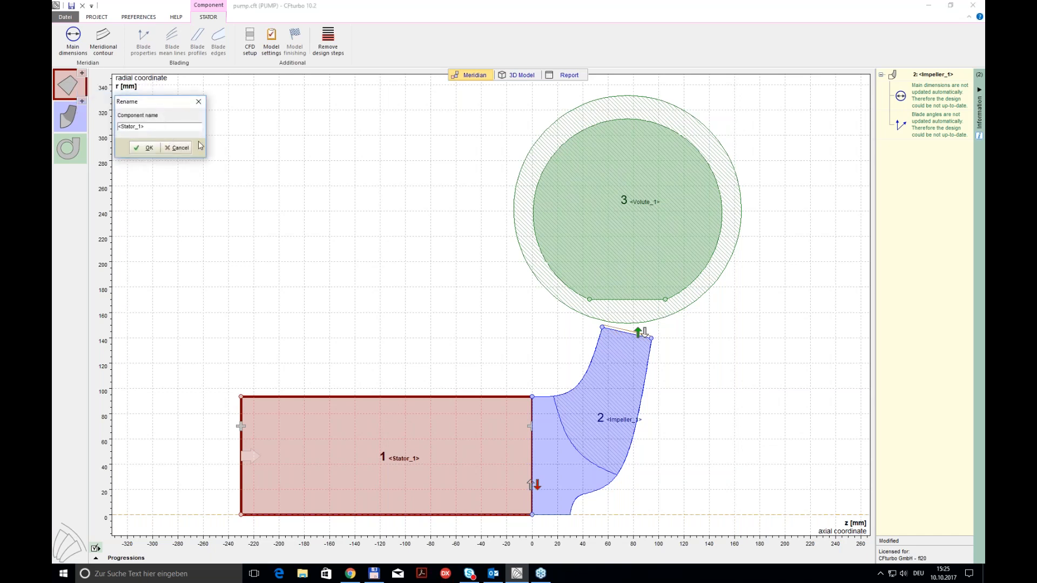
pyautogui.press('BackSpace')
pyautogui.write('1')
pyautogui.press('Delete')
pyautogui.click(145, 147)
# Step: Rename the impeller component as Impeller
pyautogui.rightClick(82, 123)
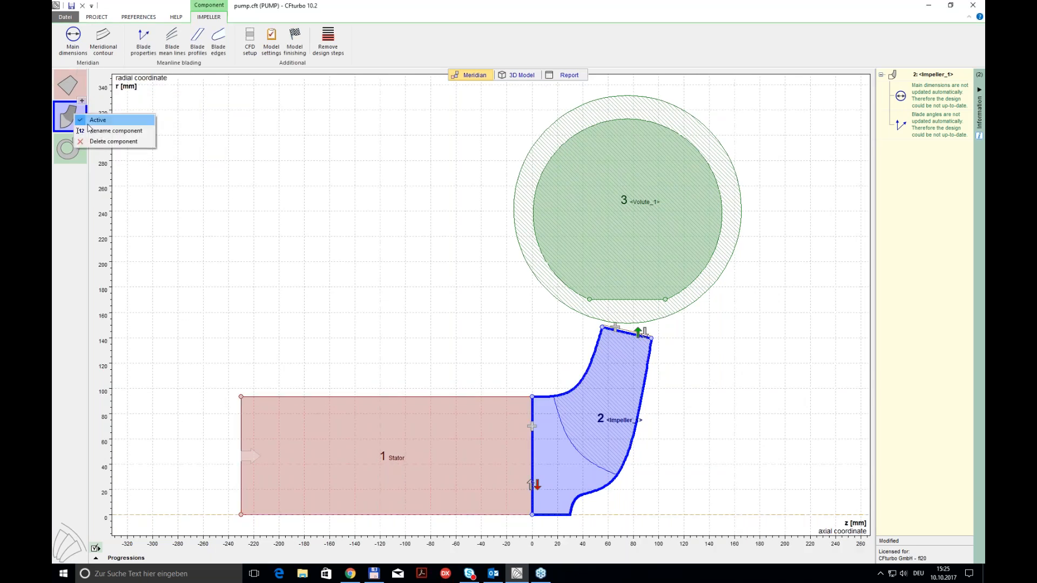
pyautogui.click(114, 131)
pyautogui.click(178, 166)
pyautogui.press('Home')
pyautogui.press('Delete')
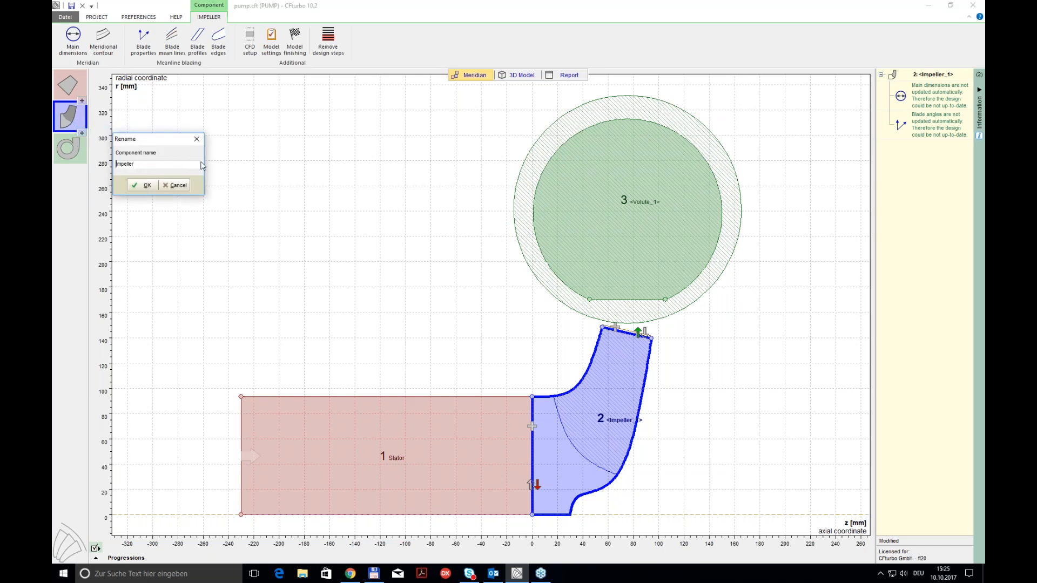
pyautogui.click(144, 185)
# Step: Rename the volute component as Volute
pyautogui.click(68, 148)
pyautogui.rightClick(81, 149)
pyautogui.click(107, 165)
pyautogui.click(166, 201)
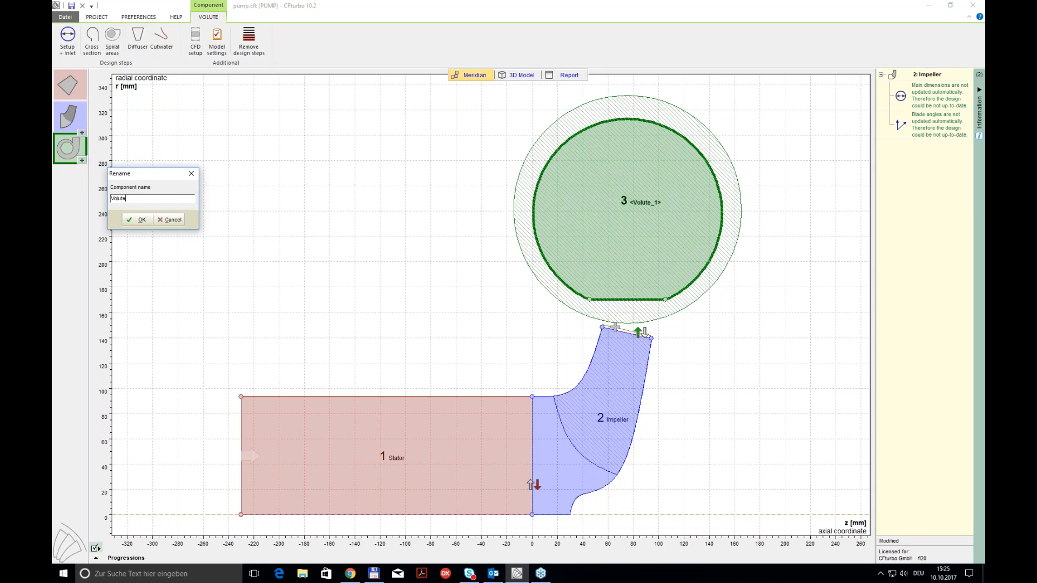
pyautogui.click(138, 219)
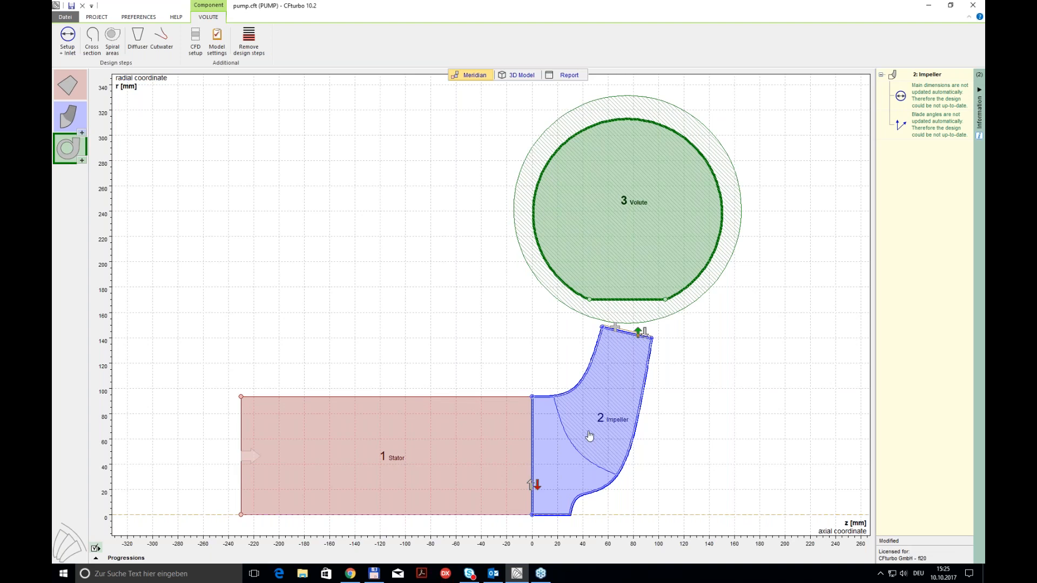
# Step: Set the triangulation to Middle in the Turbomachinery CFD export parameters, keeping the full 360° geometry
pyautogui.click(97, 17)
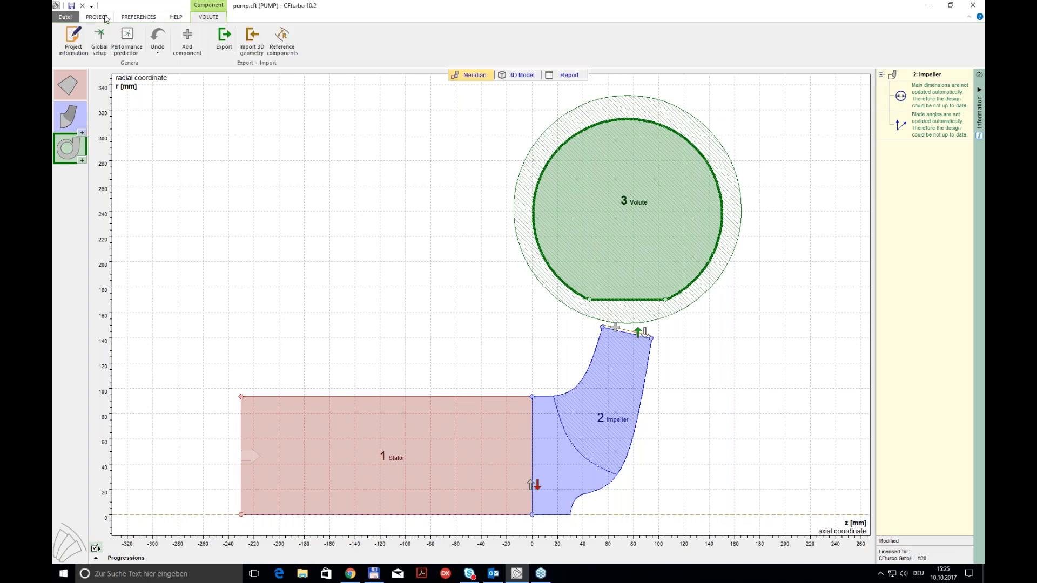
pyautogui.click(225, 39)
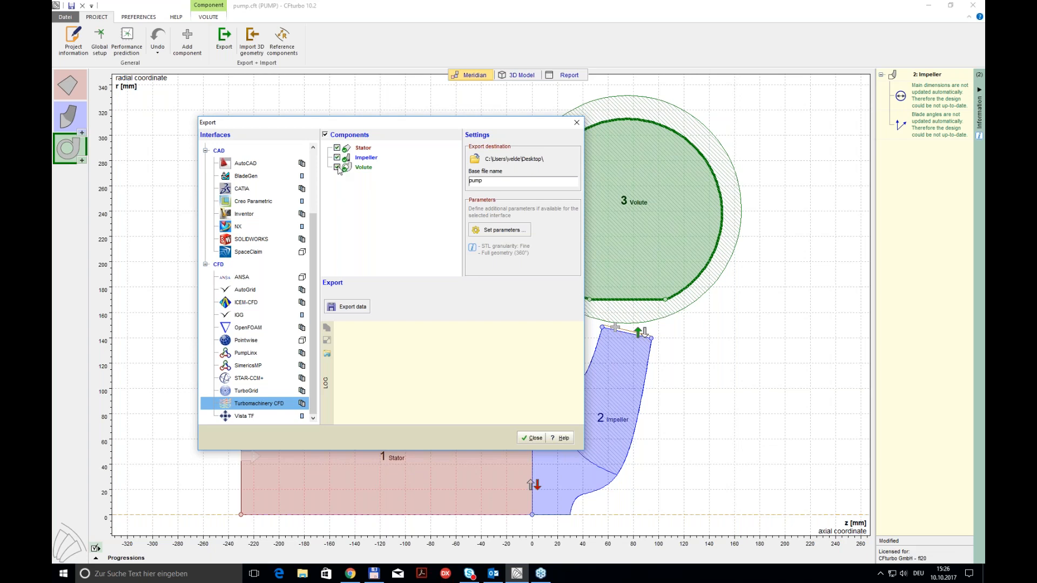
pyautogui.click(492, 233)
pyautogui.moveTo(321, 149); pyautogui.dragTo(695, 125)
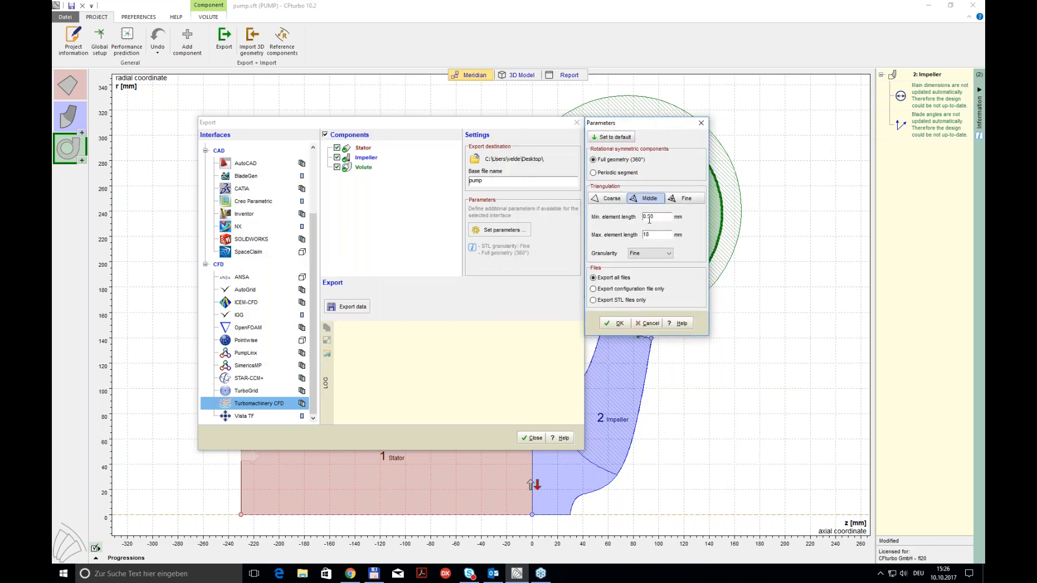
pyautogui.click(655, 198)
pyautogui.click(620, 323)
# Step: Export the stator, impeller and volute for Turbomachinery CFD, check the export log to its end and close the export
pyautogui.click(352, 307)
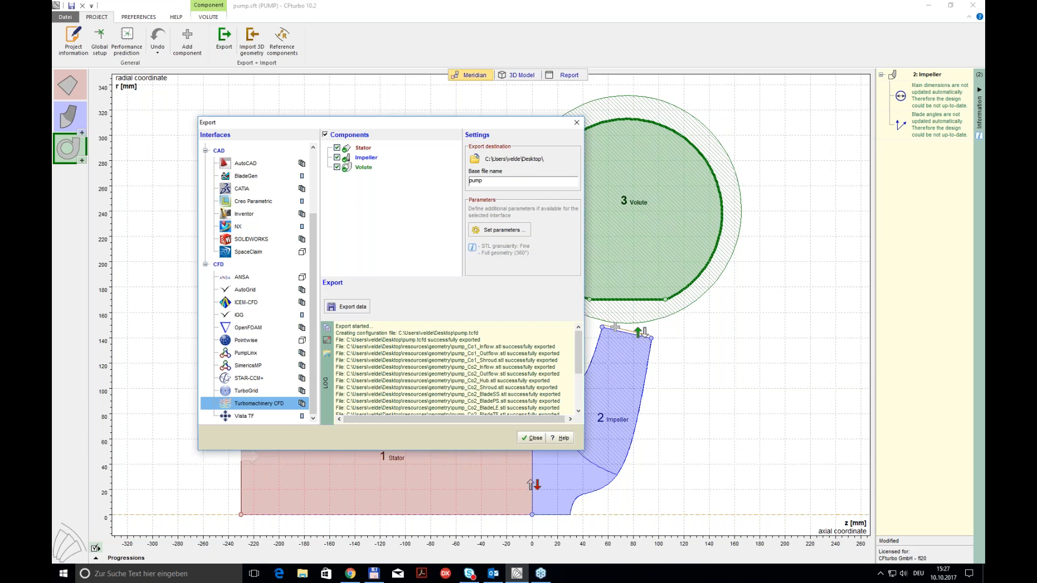
pyautogui.moveTo(459, 123); pyautogui.dragTo(483, 86)
pyautogui.moveTo(604, 324); pyautogui.dragTo(607, 378)
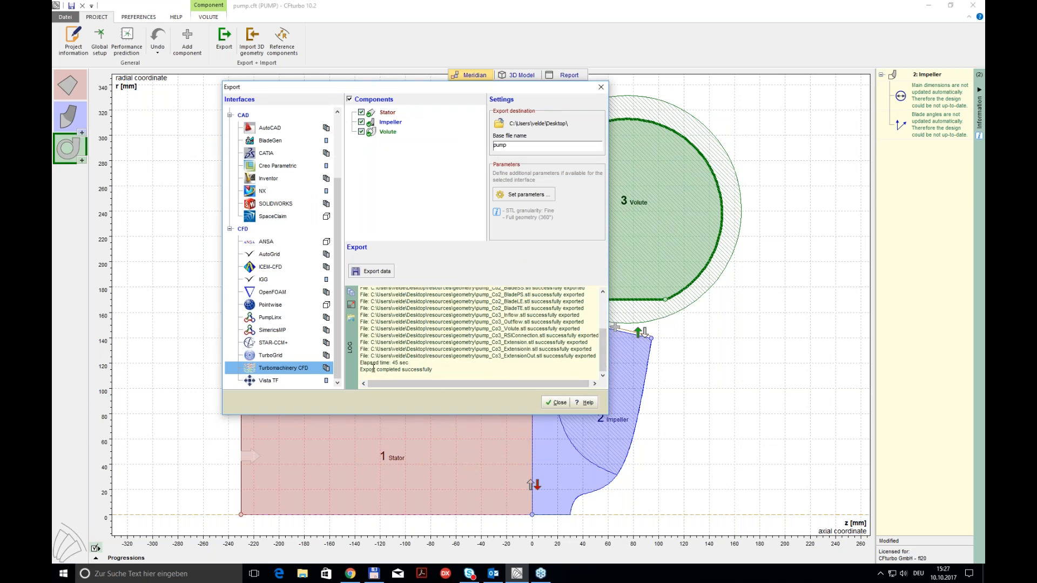
pyautogui.click(556, 403)
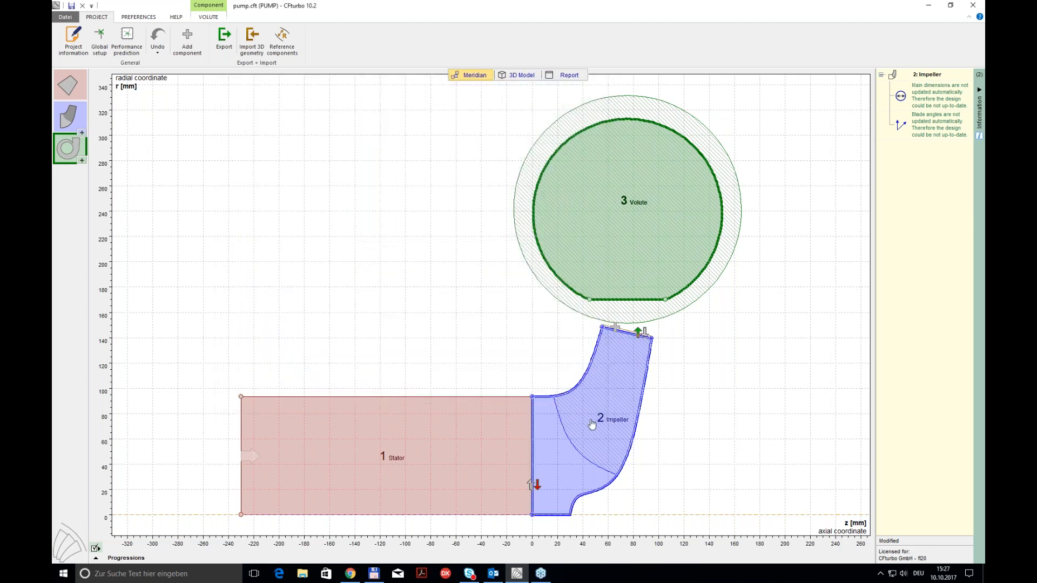
# Step: Review the impeller's meridional contour in its design step and accept it
pyautogui.click(592, 424)
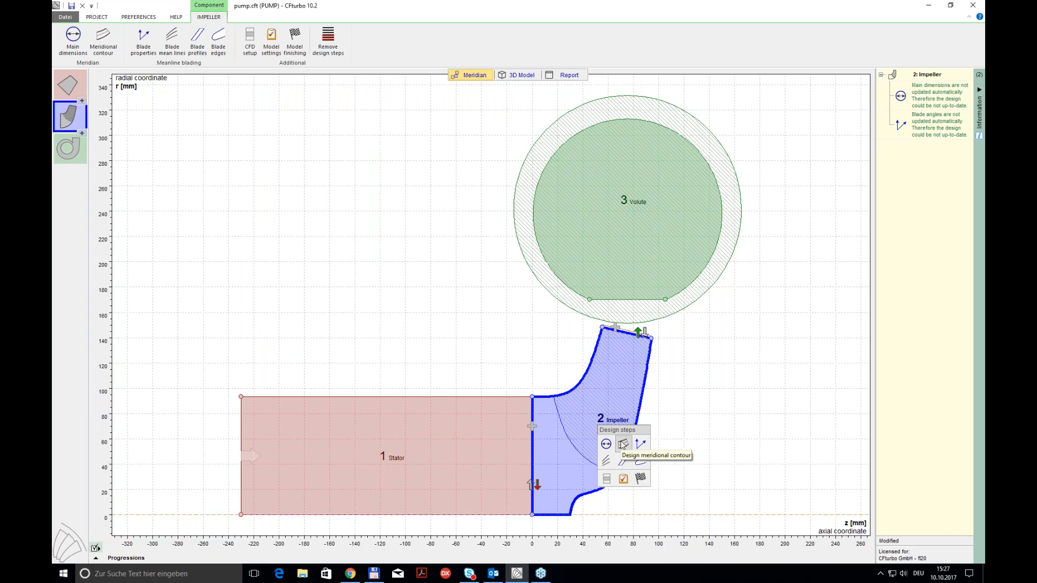
pyautogui.click(623, 444)
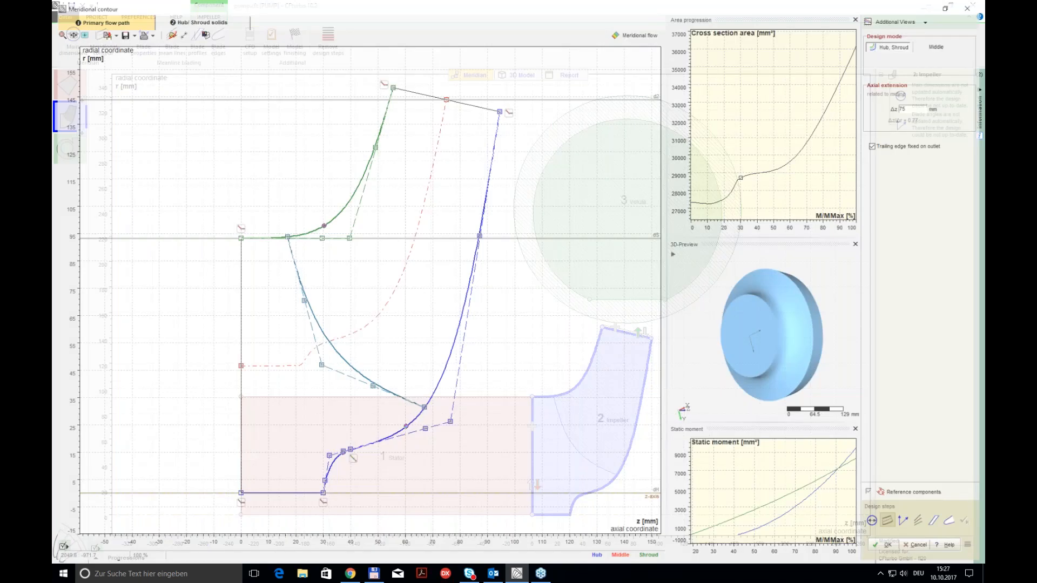
pyautogui.click(889, 547)
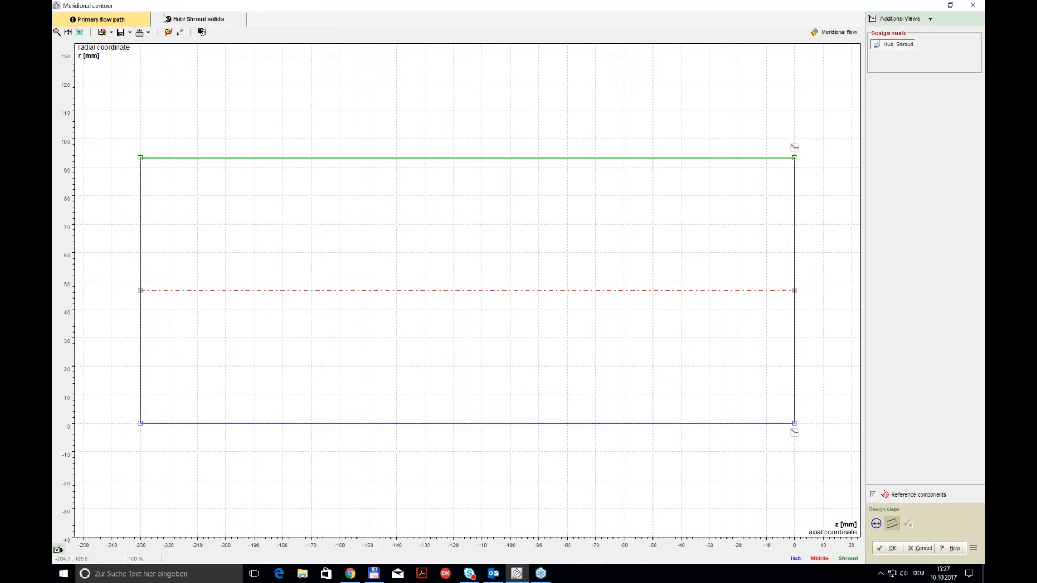
# Step: Set the initial offset of the stator's shroud solid to 2 mm, replacing the current solid design, and accept the meridional contour
pyautogui.click(179, 23)
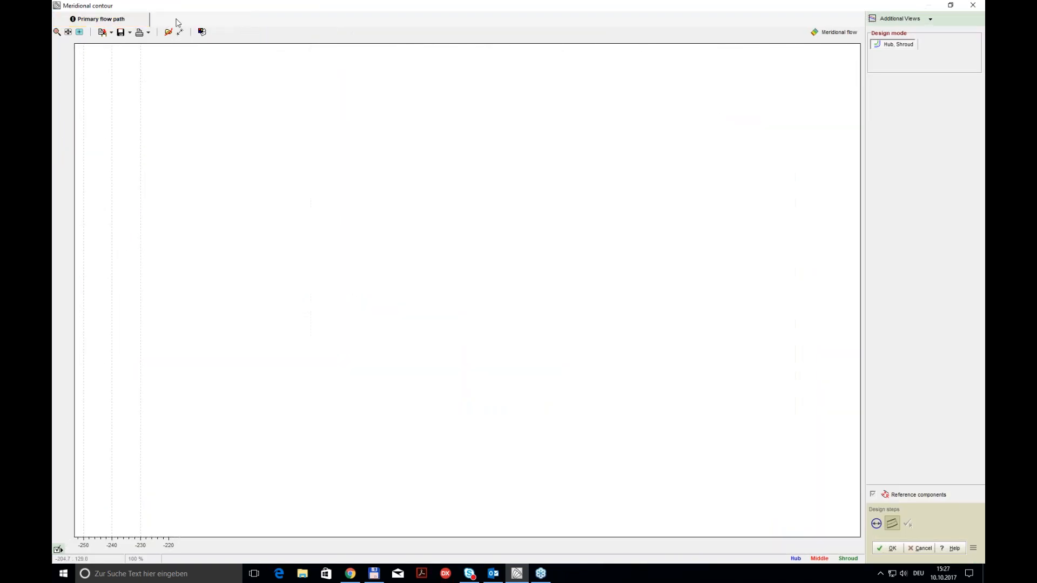
pyautogui.click(367, 159)
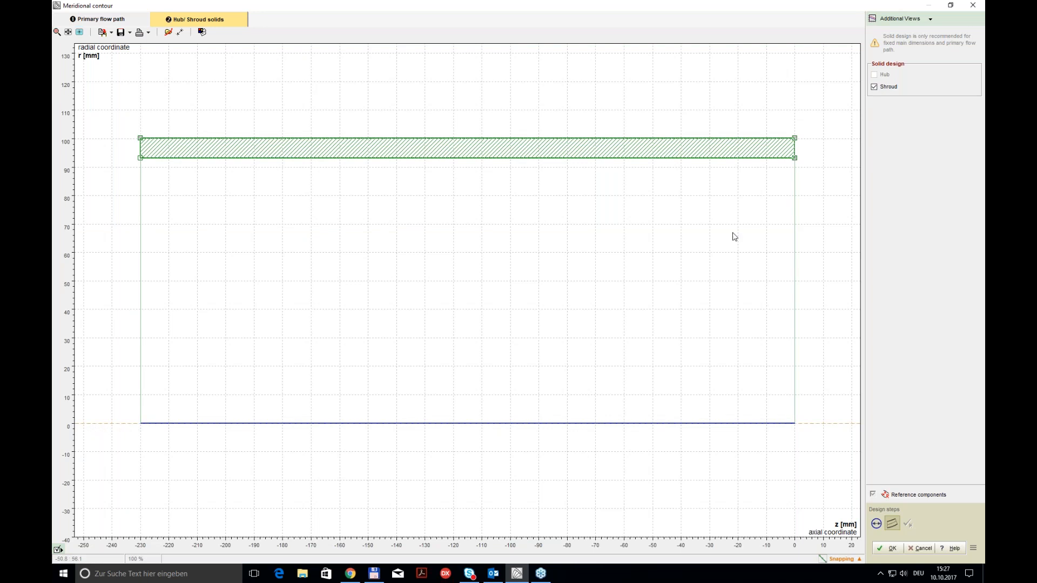
pyautogui.rightClick(440, 162)
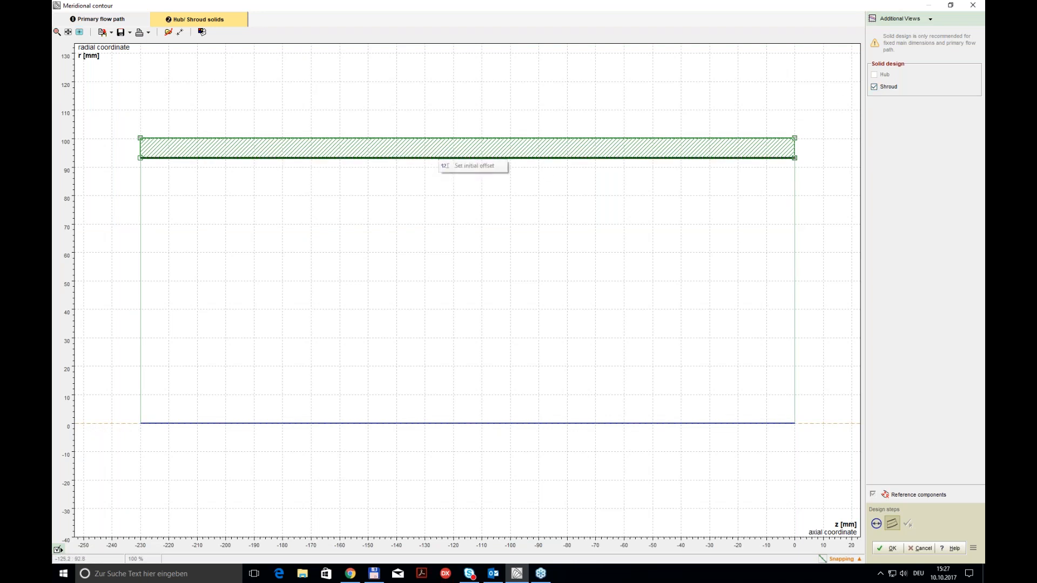
pyautogui.click(465, 165)
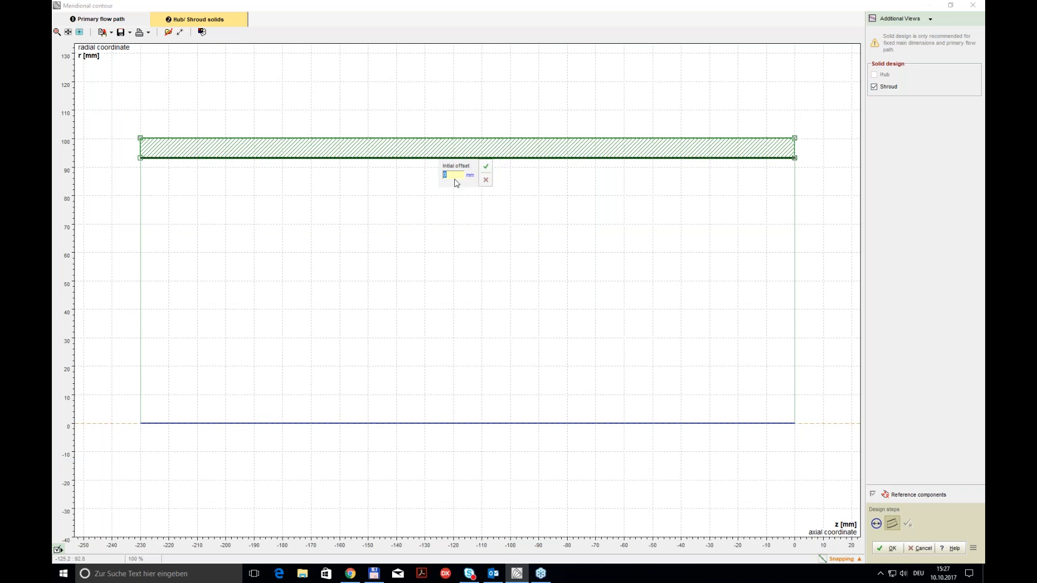
pyautogui.click(485, 168)
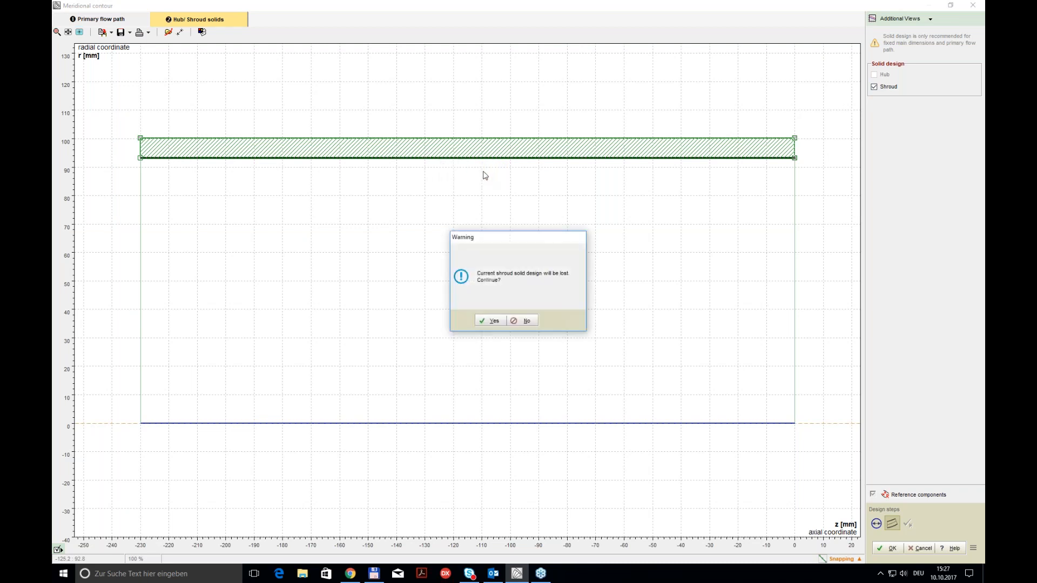
pyautogui.click(492, 324)
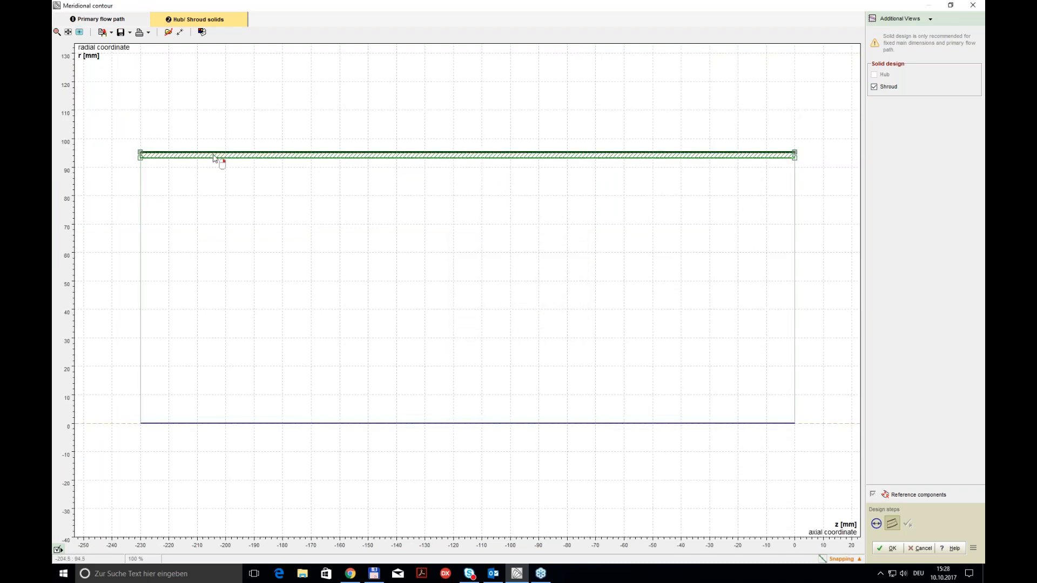
pyautogui.rightClick(269, 154)
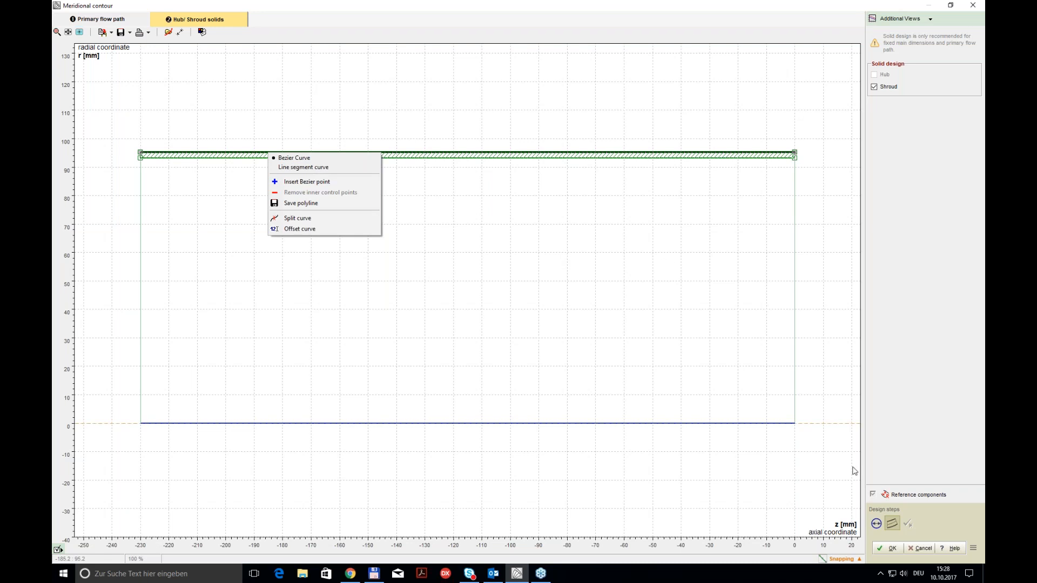
pyautogui.click(890, 550)
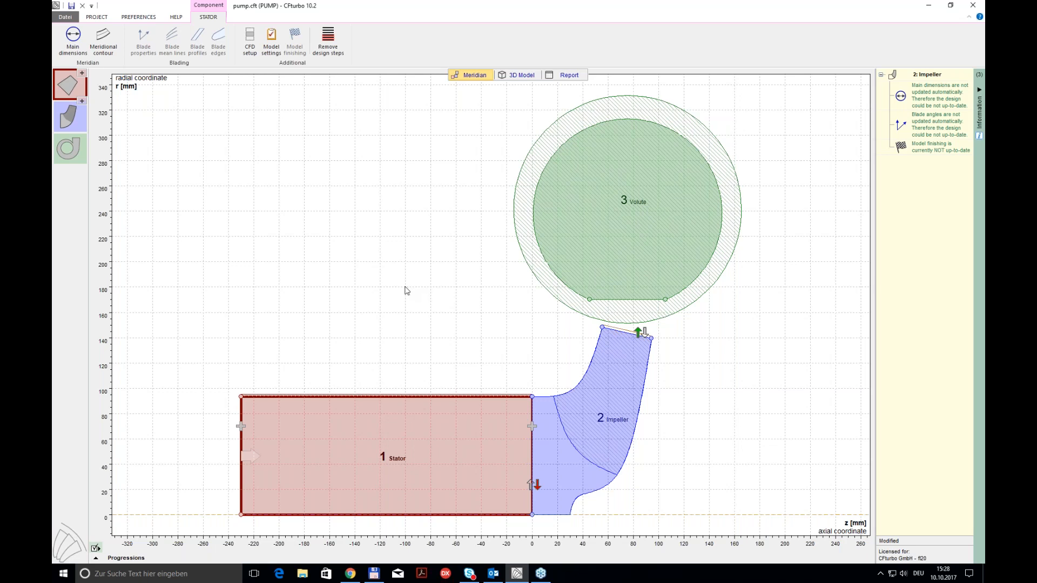
# Step: Show the pump's 3D model in the Default view state with impeller rotation turned on
pyautogui.moveTo(442, 403)
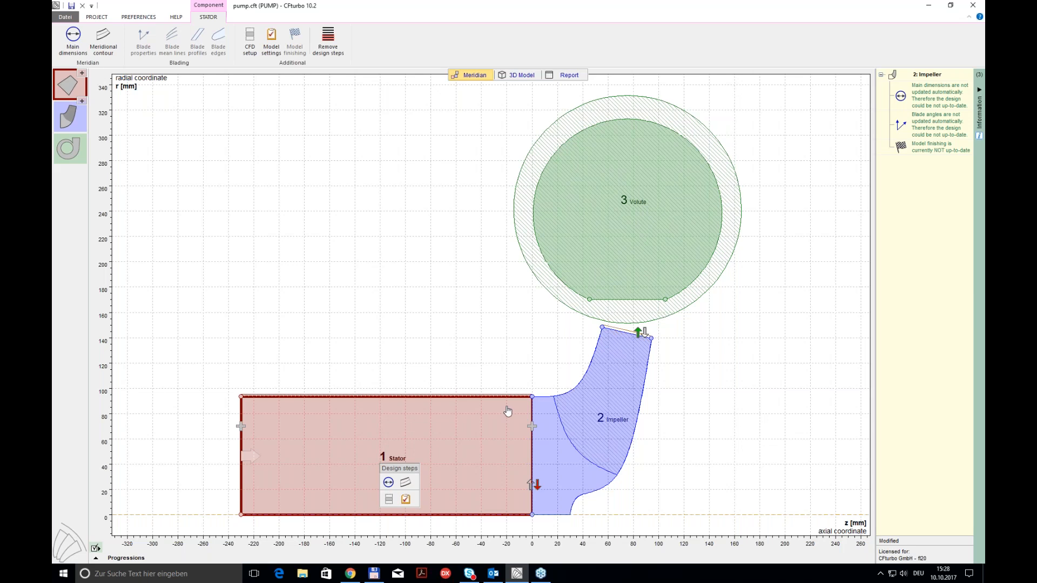
pyautogui.click(521, 78)
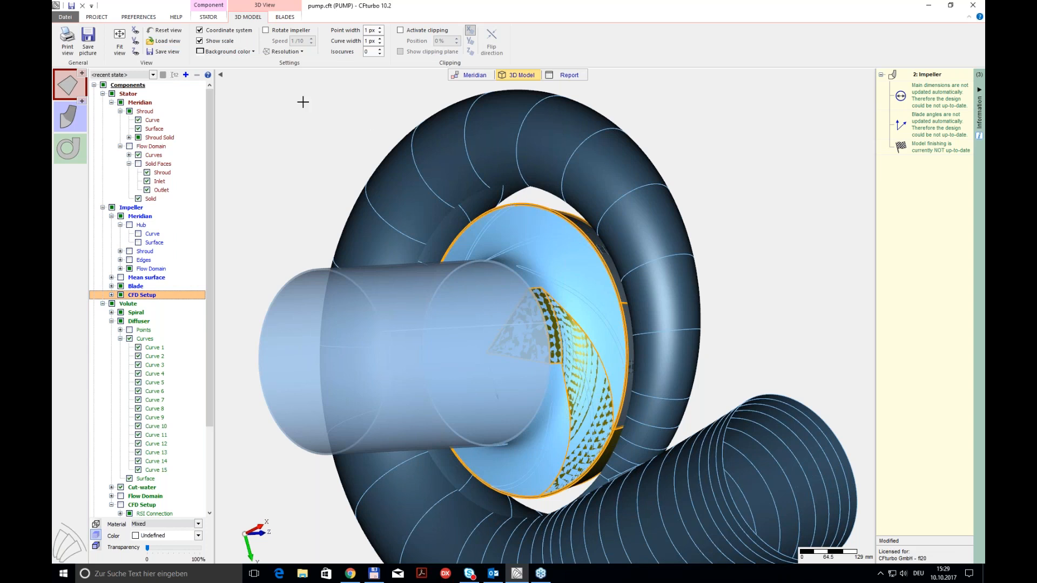
pyautogui.click(154, 76)
pyautogui.click(136, 91)
pyautogui.click(274, 33)
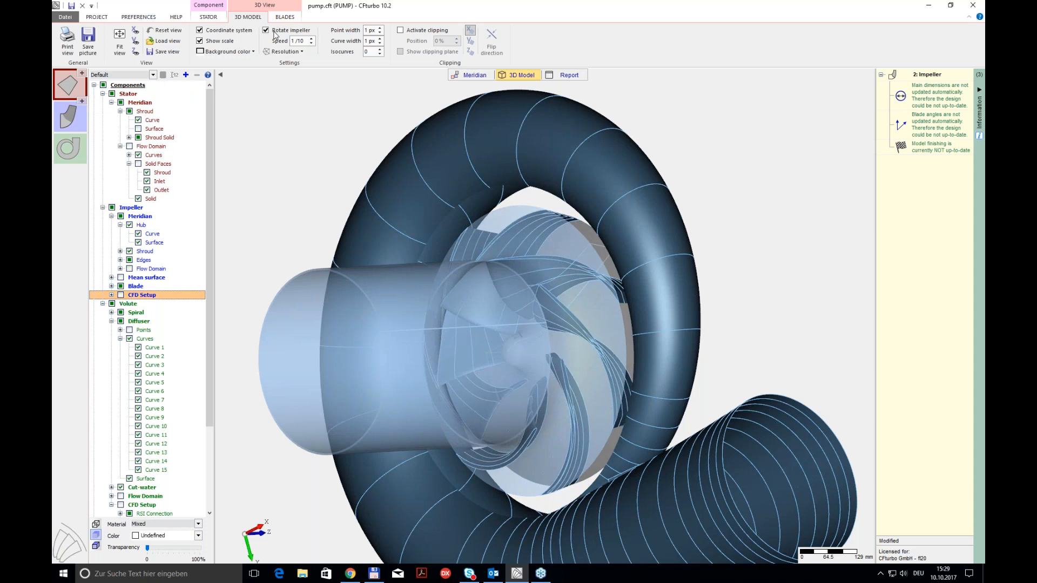
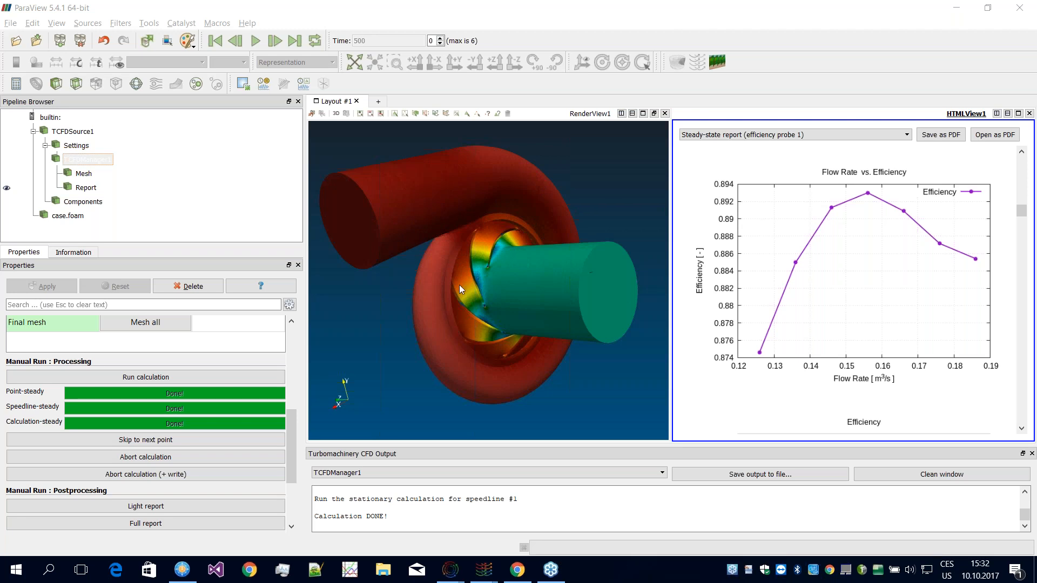
# Step: Switch to FreeCommander, browse to webinar-radialPump\radial-pump-from-CFTurbo and check the files in its STL folder before returning to the parent folder
pyautogui.click(955, 8)
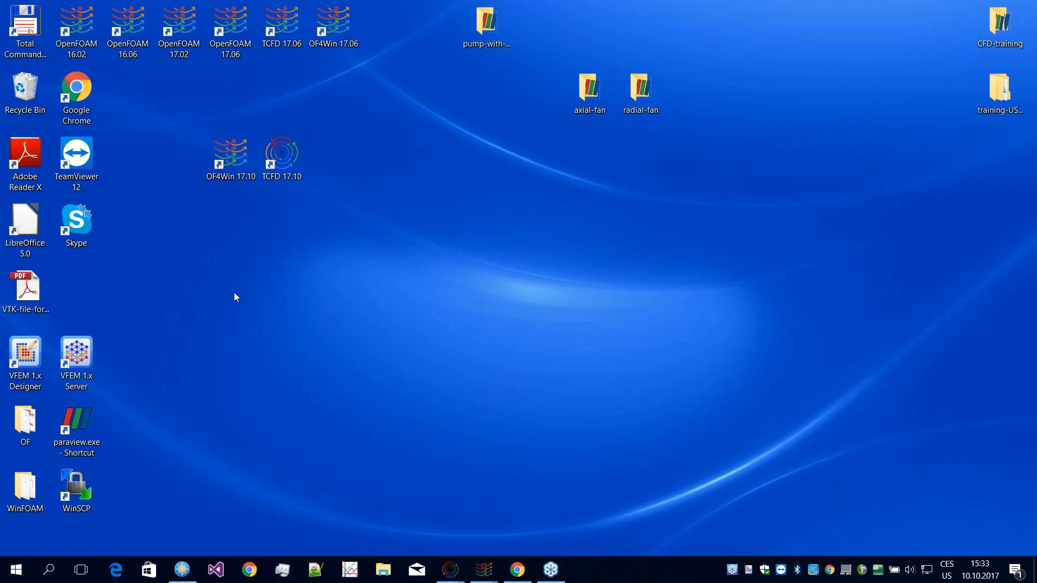
pyautogui.click(170, 577)
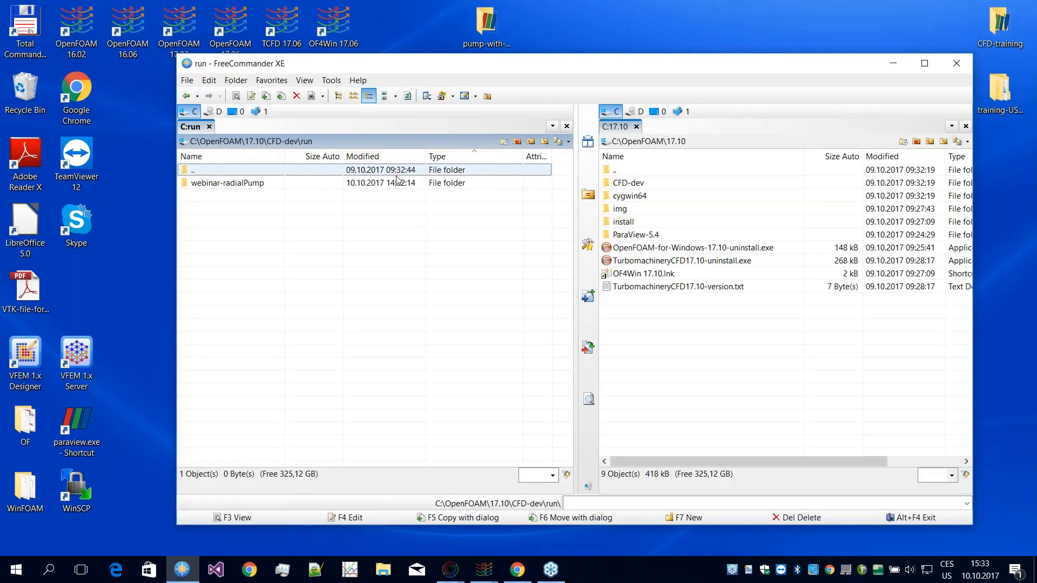
pyautogui.click(209, 186)
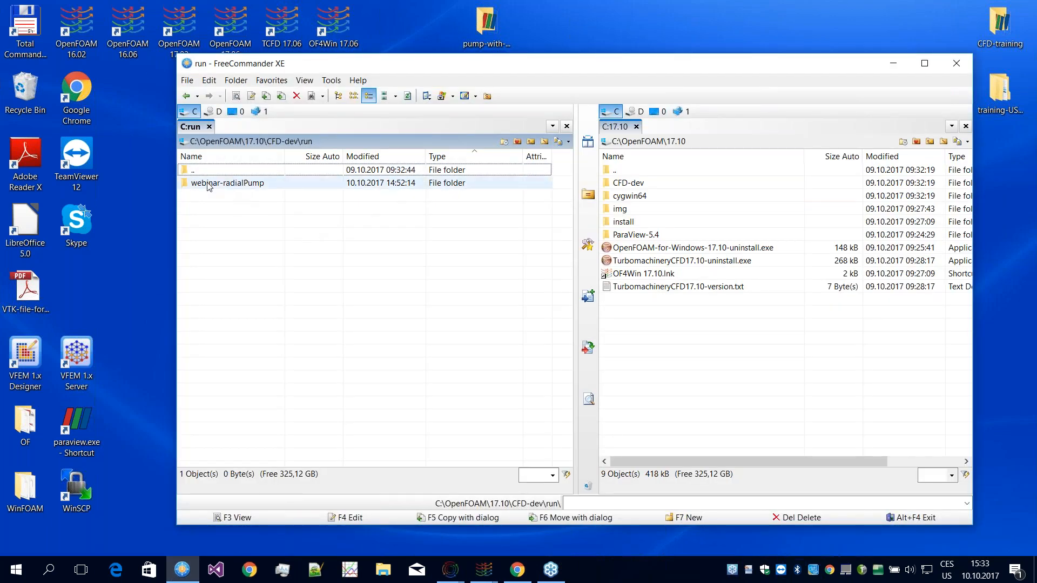
pyautogui.doubleClick(211, 185)
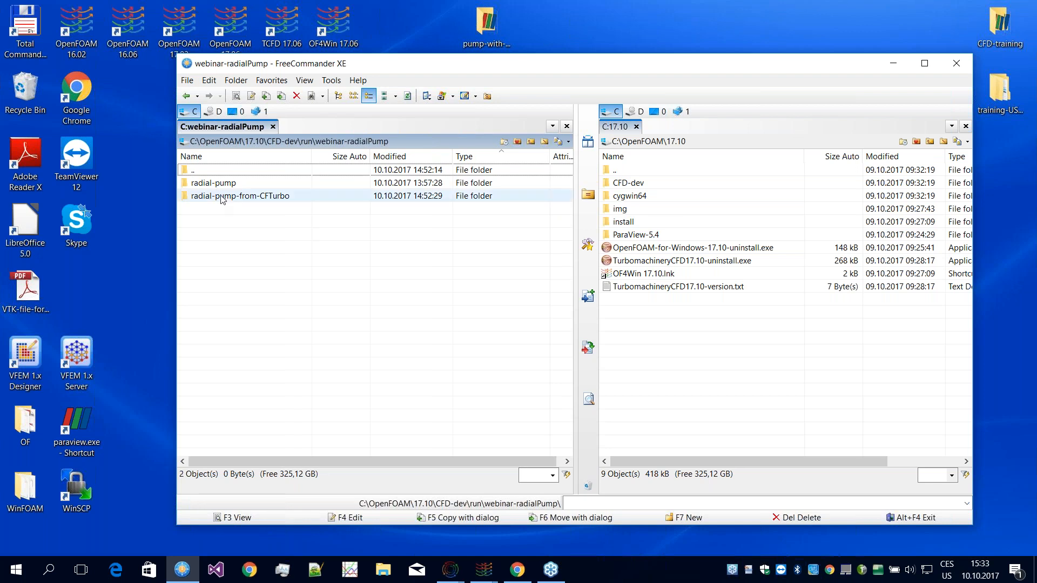
pyautogui.doubleClick(222, 199)
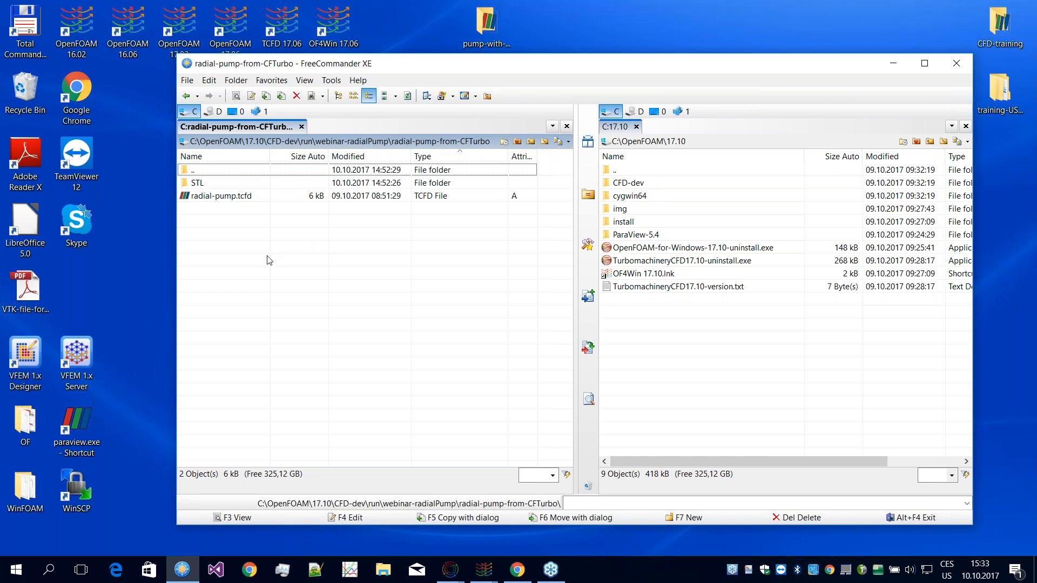
pyautogui.doubleClick(221, 184)
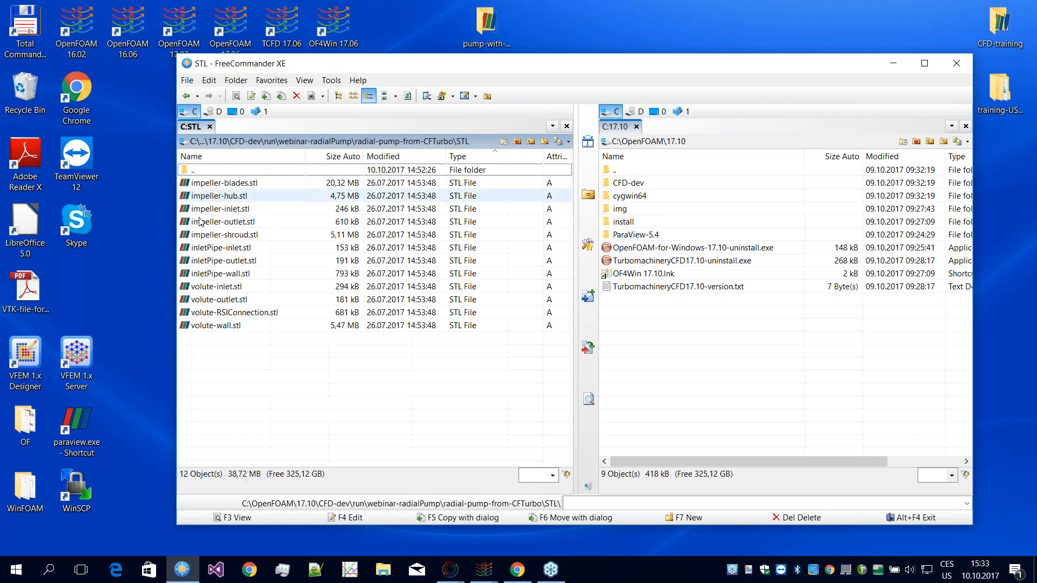
pyautogui.doubleClick(215, 172)
# Step: Switch to the ParaView 5.3.0 window with the clipped STL pump geometry and inspect the impeller and volute from another angle
pyautogui.click(483, 573)
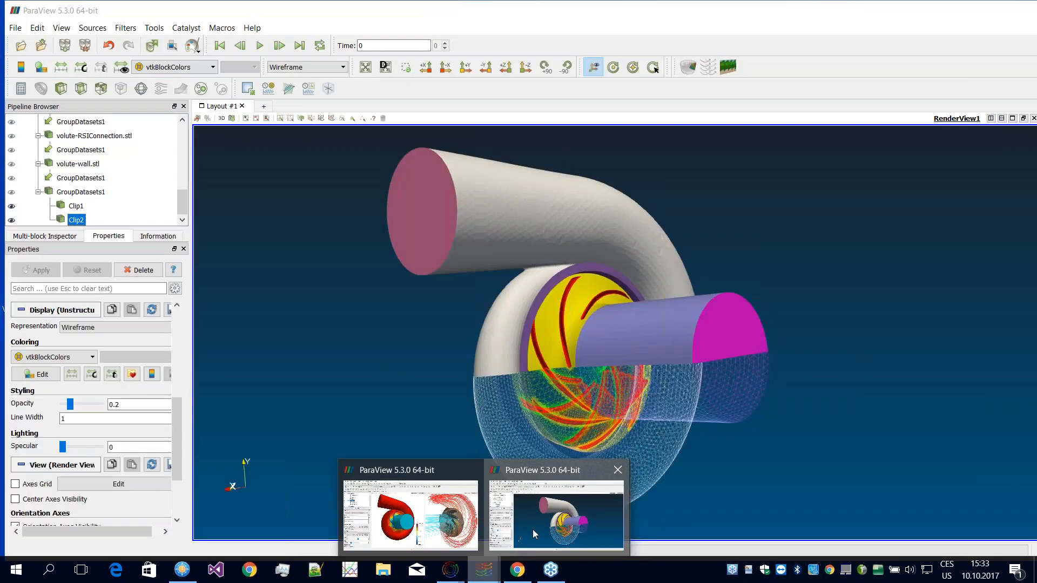
pyautogui.click(533, 529)
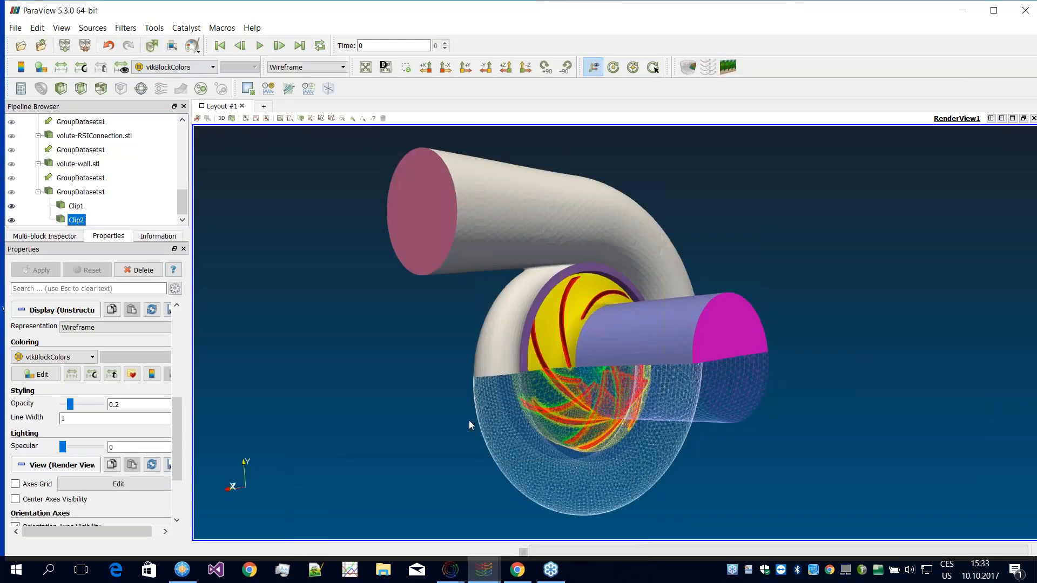
pyautogui.moveTo(519, 419); pyautogui.dragTo(561, 362)
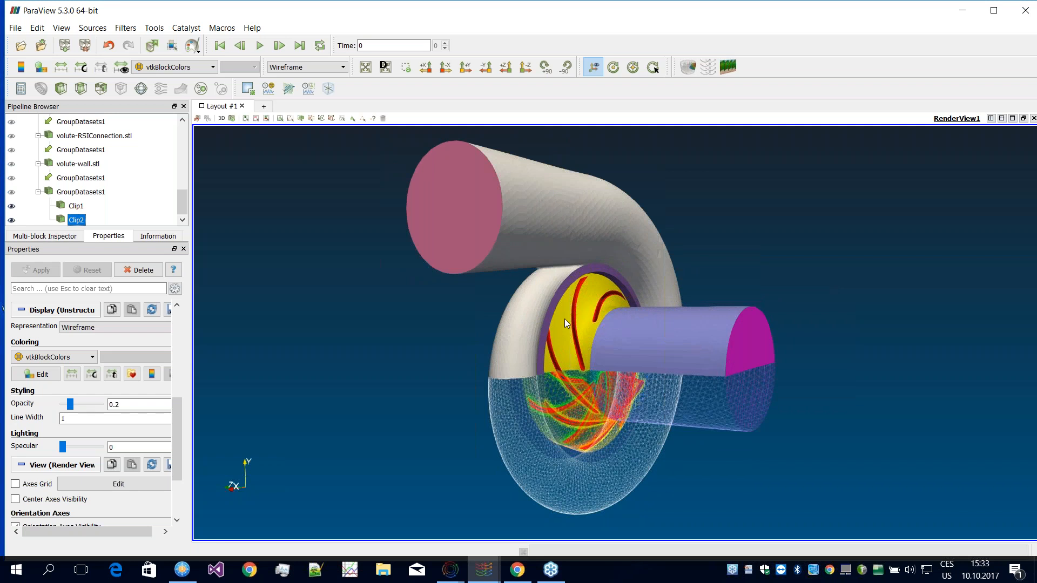
pyautogui.click(480, 576)
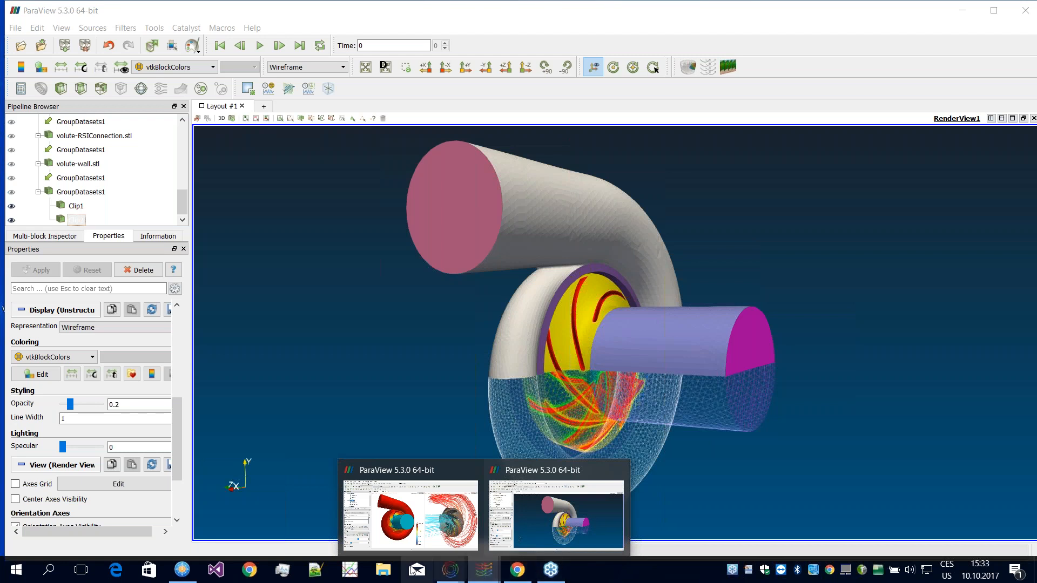
# Step: Return to FreeCommander and open radial-pump.tcfd in the PSPad text editor
pyautogui.click(180, 577)
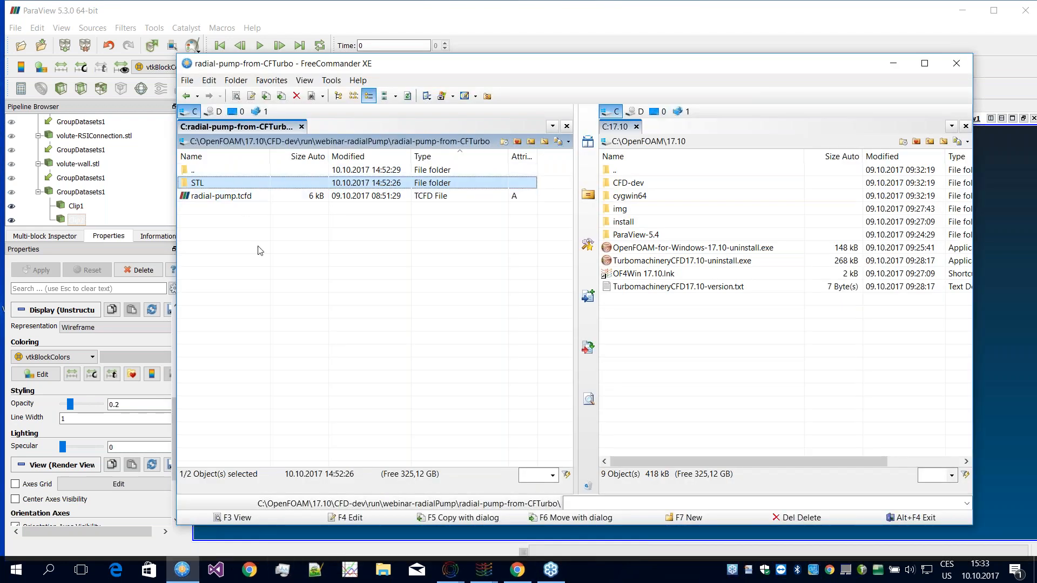
pyautogui.click(249, 199)
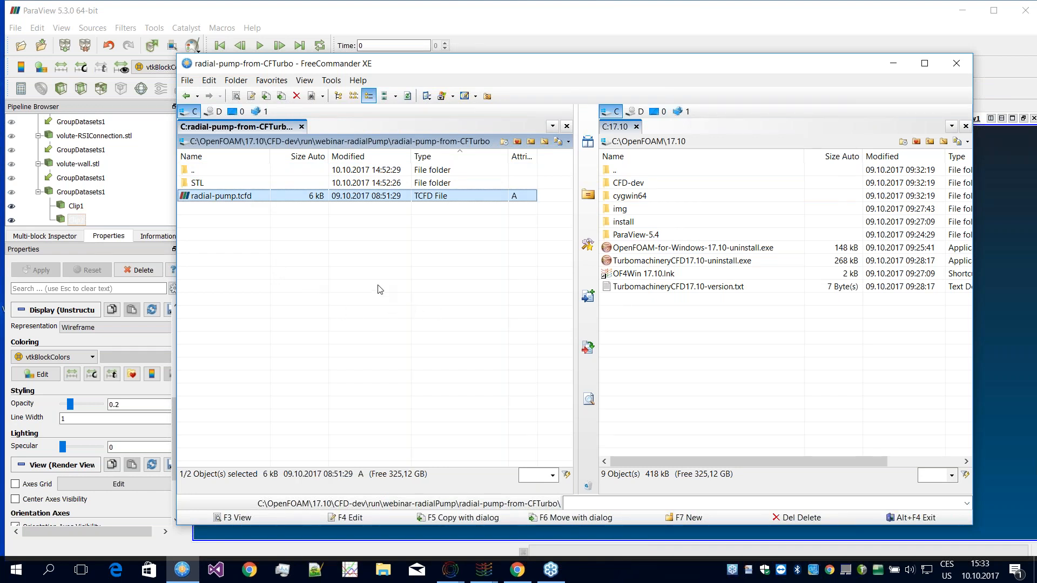
pyautogui.press('Return')
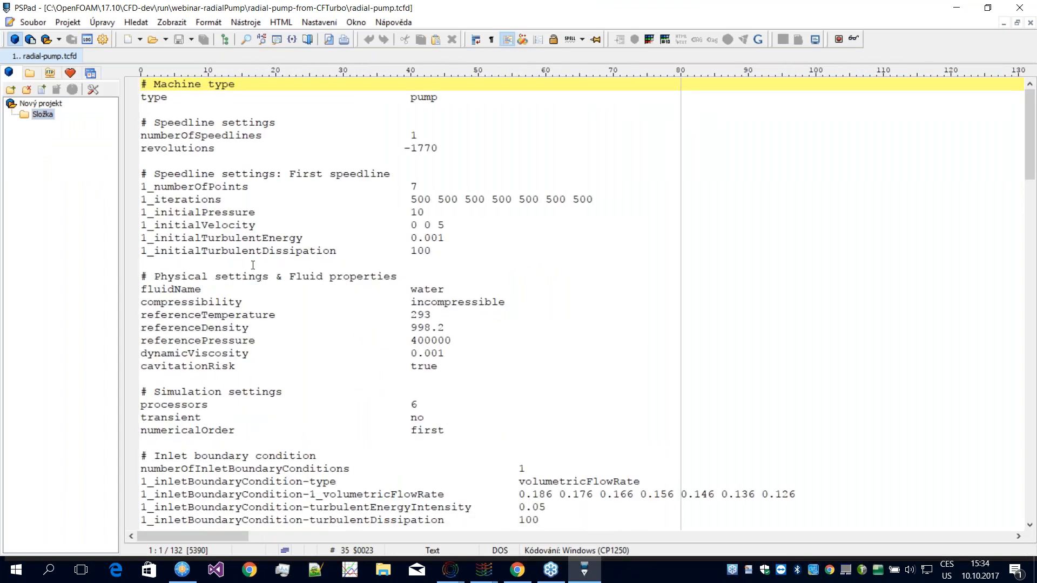
# Step: Read through the speedline, physical, boundary condition and component settings in radial-pump.tcfd, and close the text editor
pyautogui.scroll(-6, 322, 188)
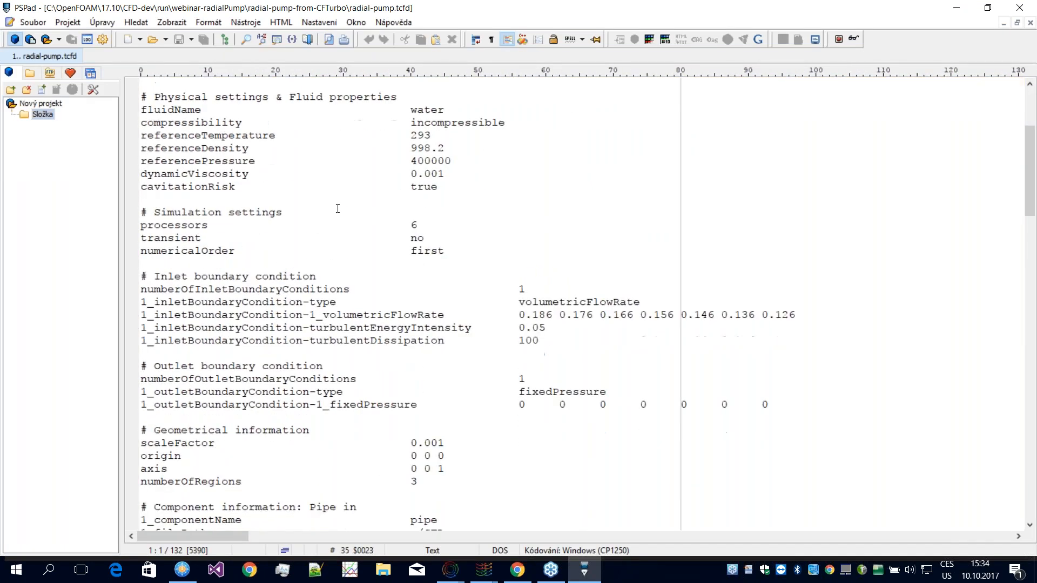
pyautogui.scroll(6, 342, 209)
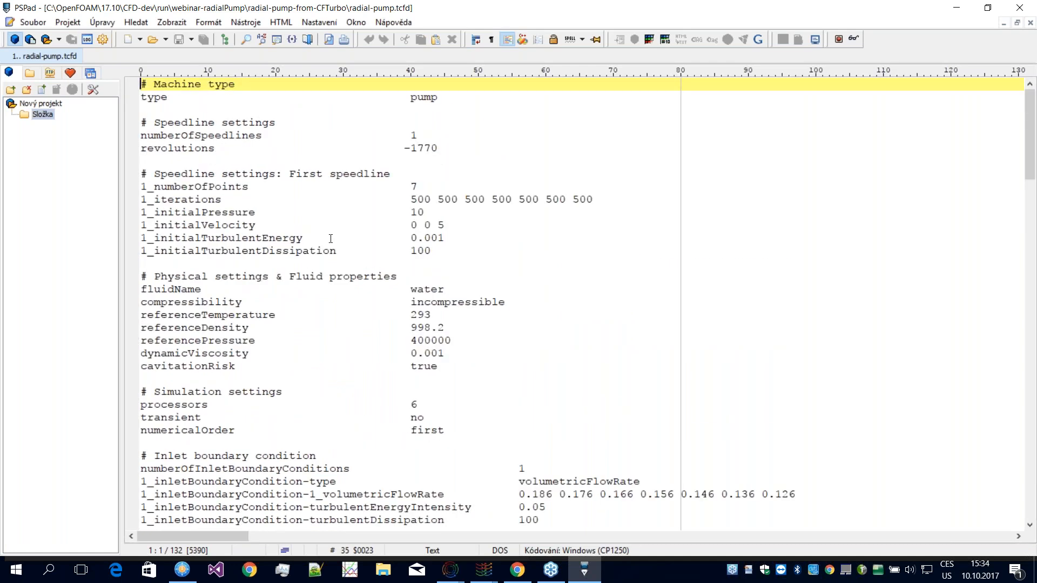
pyautogui.scroll(-3, 329, 222)
pyautogui.scroll(2, 378, 254)
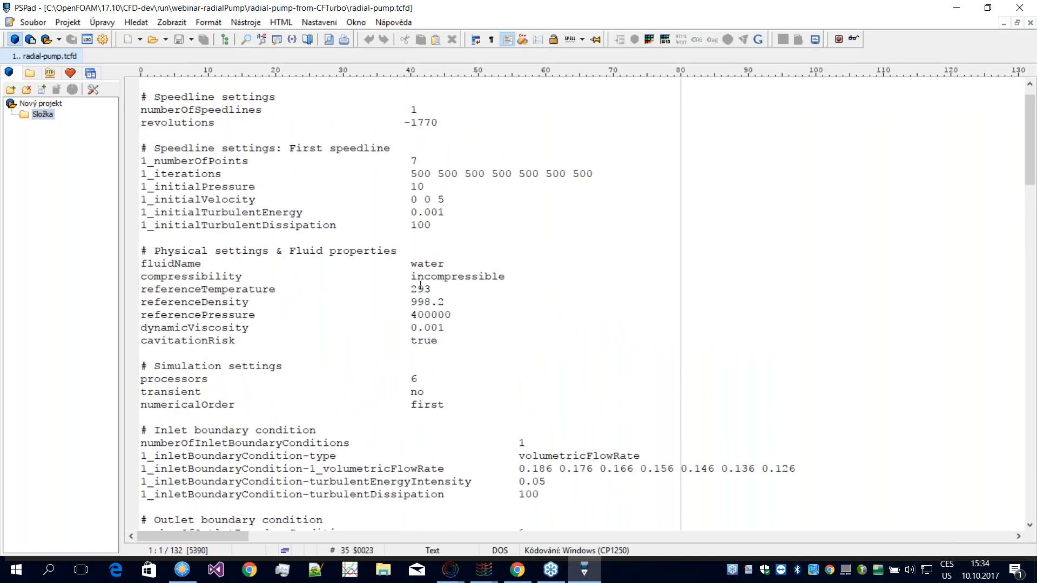
pyautogui.scroll(-1, 420, 286)
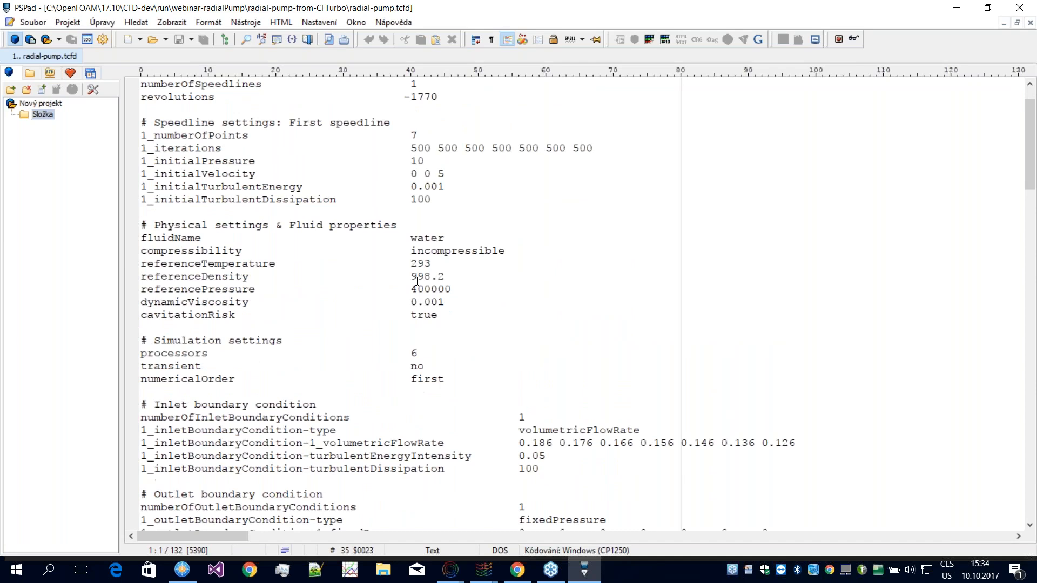
pyautogui.scroll(-1, 426, 284)
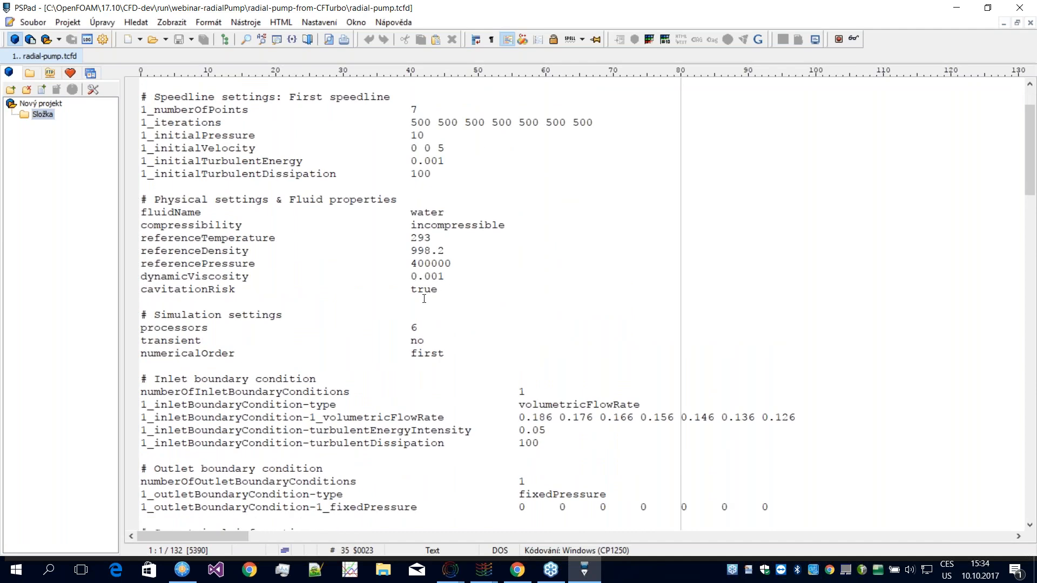
pyautogui.scroll(-5, 407, 285)
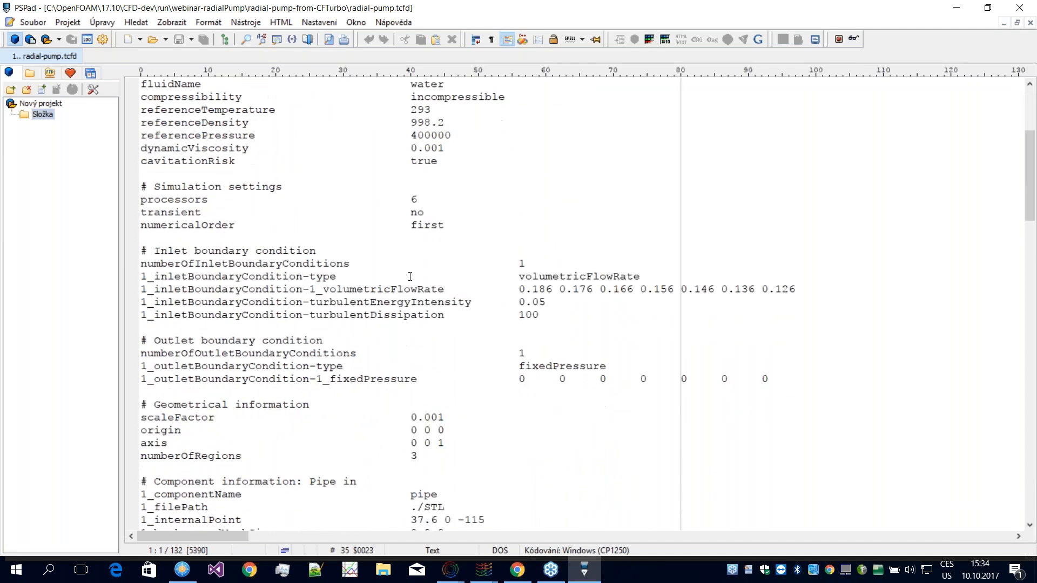
pyautogui.scroll(-8, 410, 277)
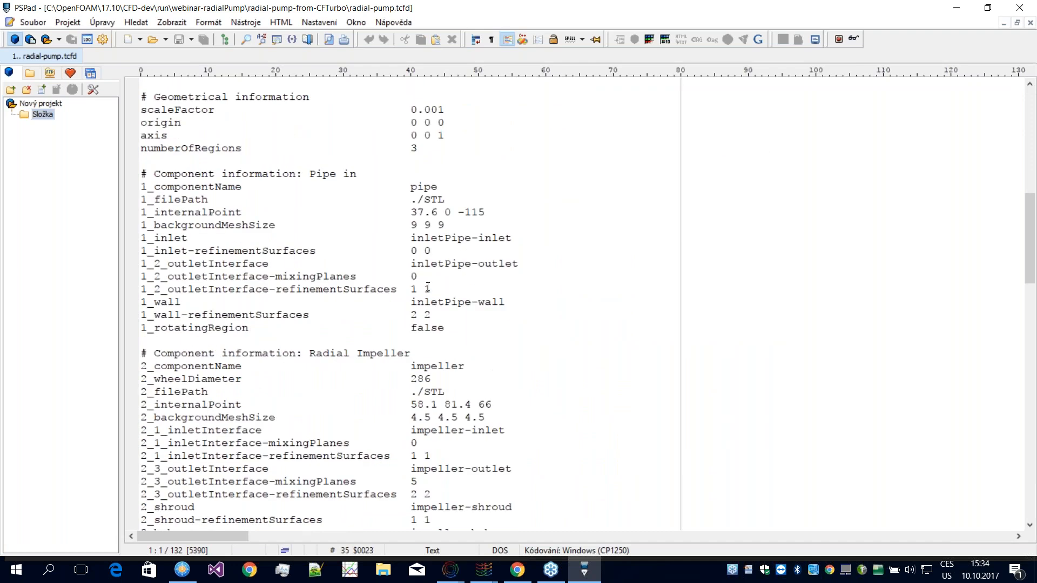
pyautogui.scroll(-4, 424, 289)
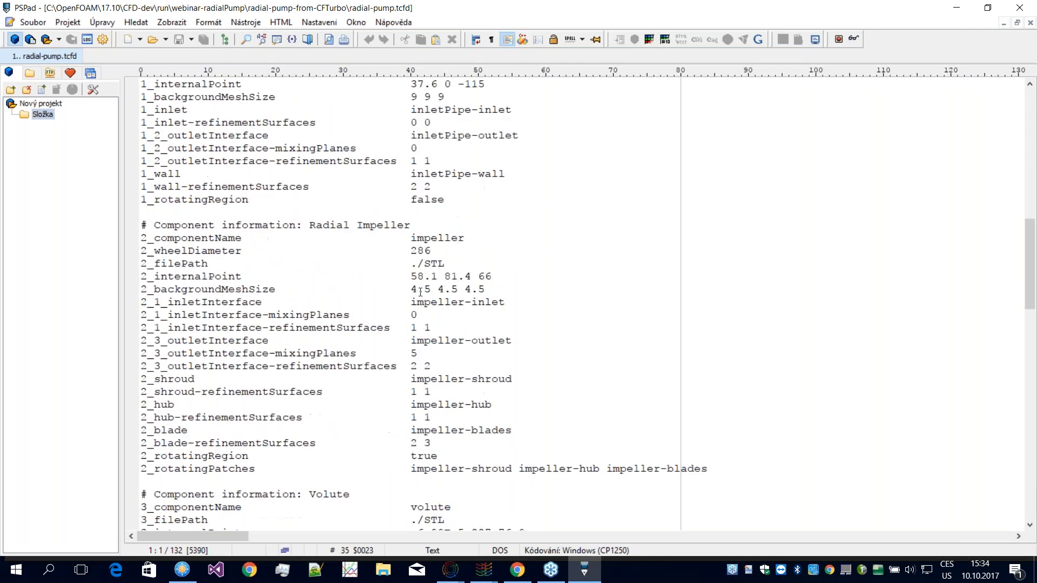
pyautogui.scroll(2, 423, 294)
pyautogui.scroll(2, 424, 296)
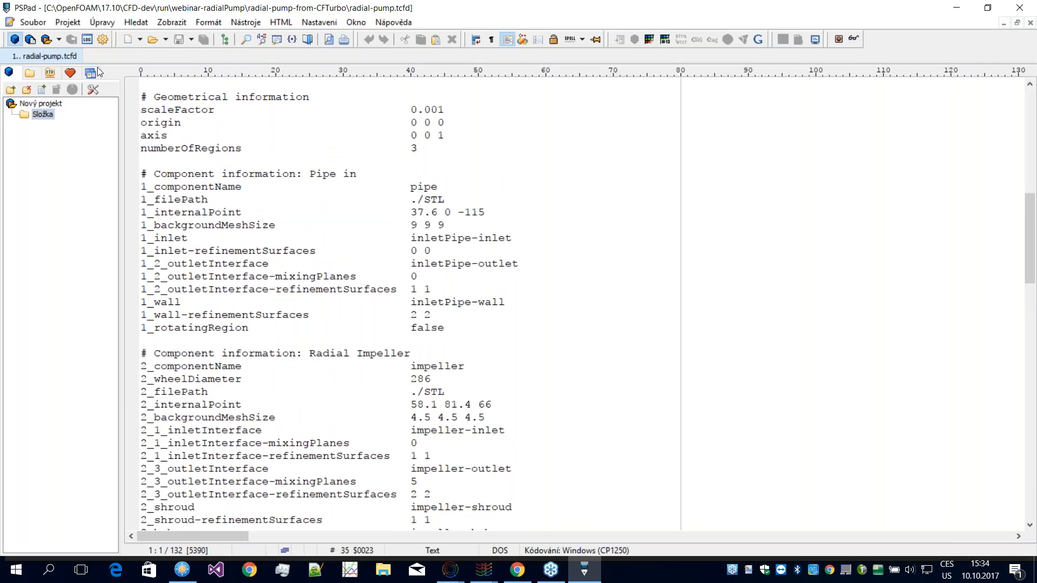
pyautogui.click(1020, 9)
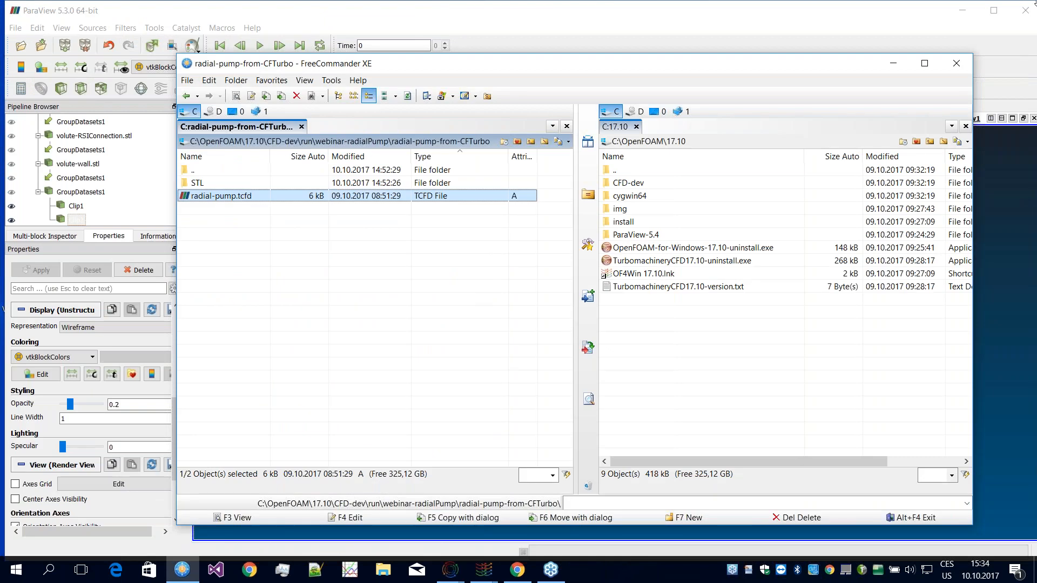
# Step: Load radial-pump.tcfd from FreeCommander into ParaView 5.4.1 and enlarge the area showing its properties
pyautogui.click(968, 7)
pyautogui.click(968, 7)
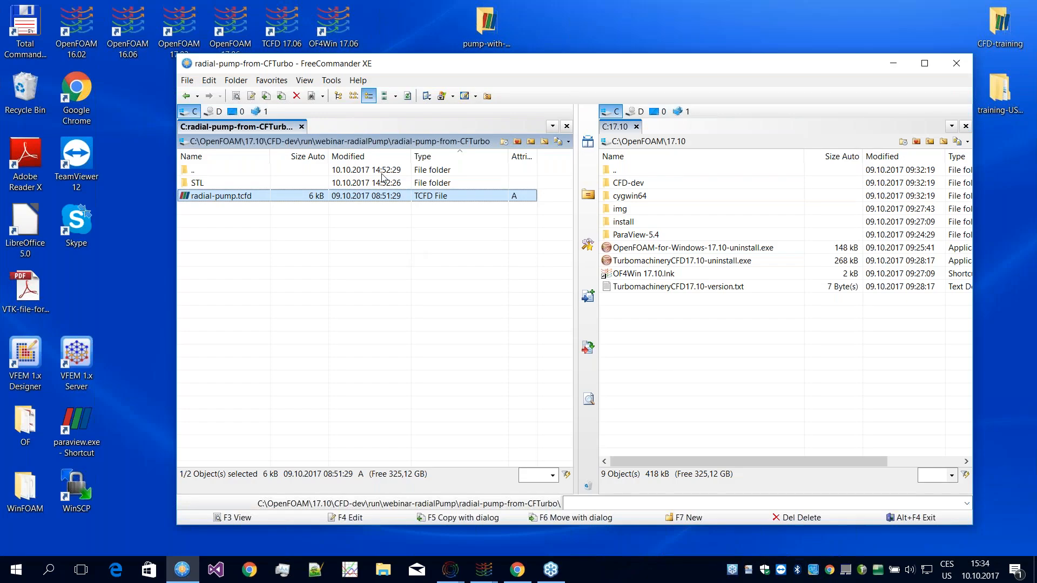
pyautogui.moveTo(400, 60); pyautogui.dragTo(402, 63)
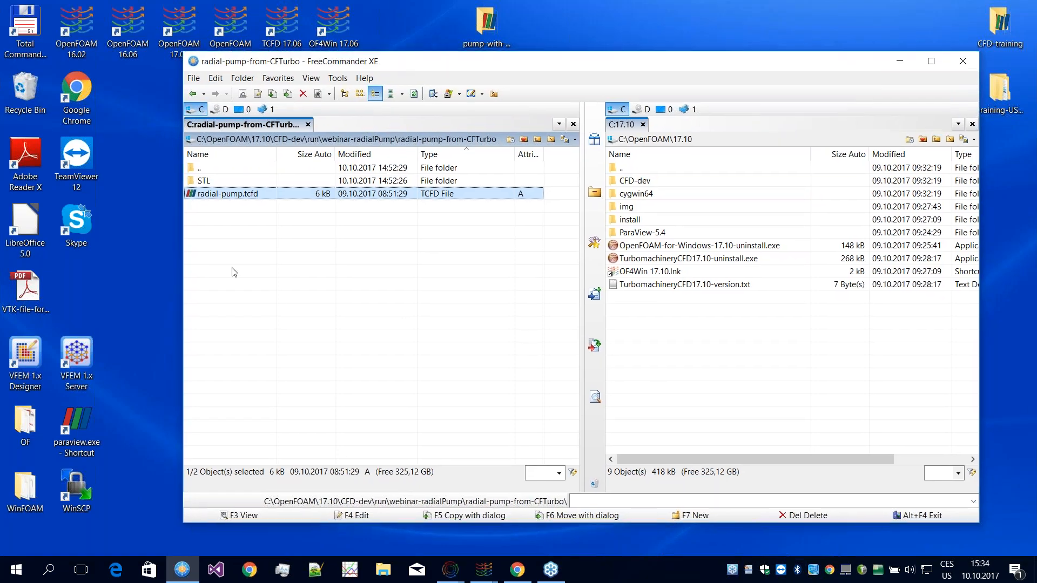
pyautogui.doubleClick(242, 196)
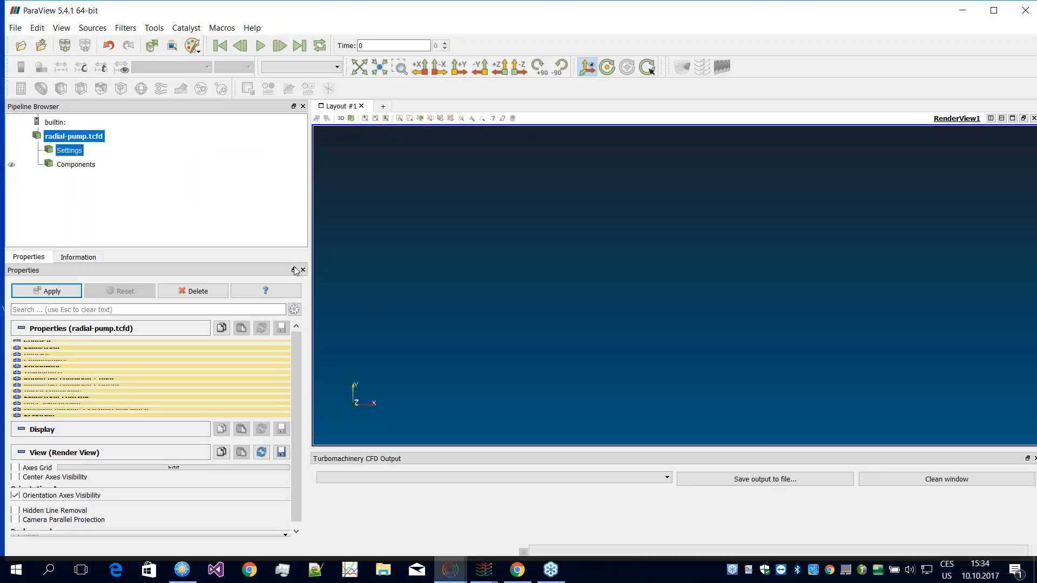
pyautogui.moveTo(310, 226); pyautogui.dragTo(329, 227)
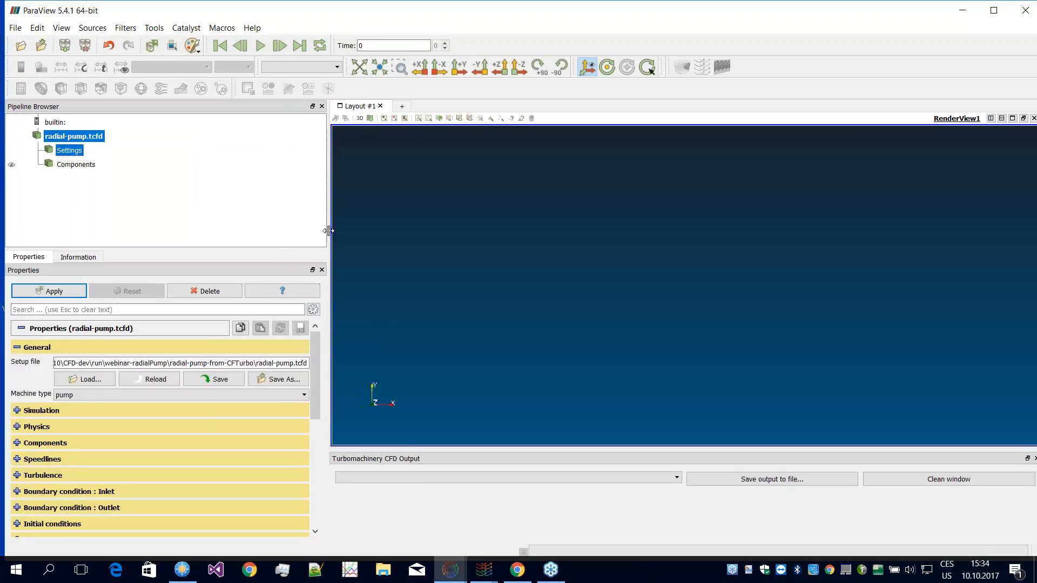
pyautogui.moveTo(157, 248); pyautogui.dragTo(149, 180)
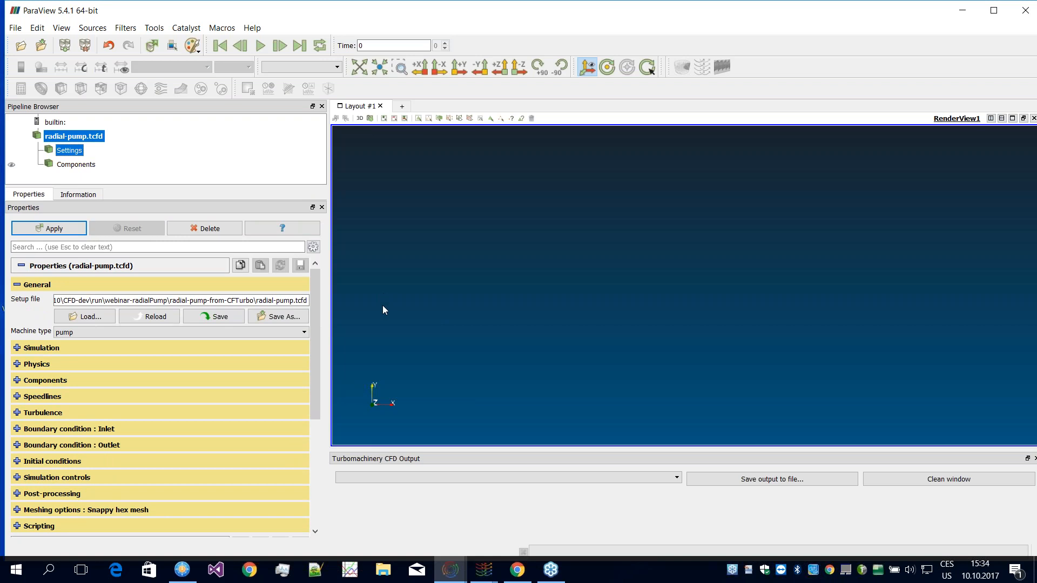
pyautogui.moveTo(315, 331)
pyautogui.mouseDown()
pyautogui.moveTo(316, 345)
pyautogui.moveTo(310, 315)
pyautogui.mouseUp()
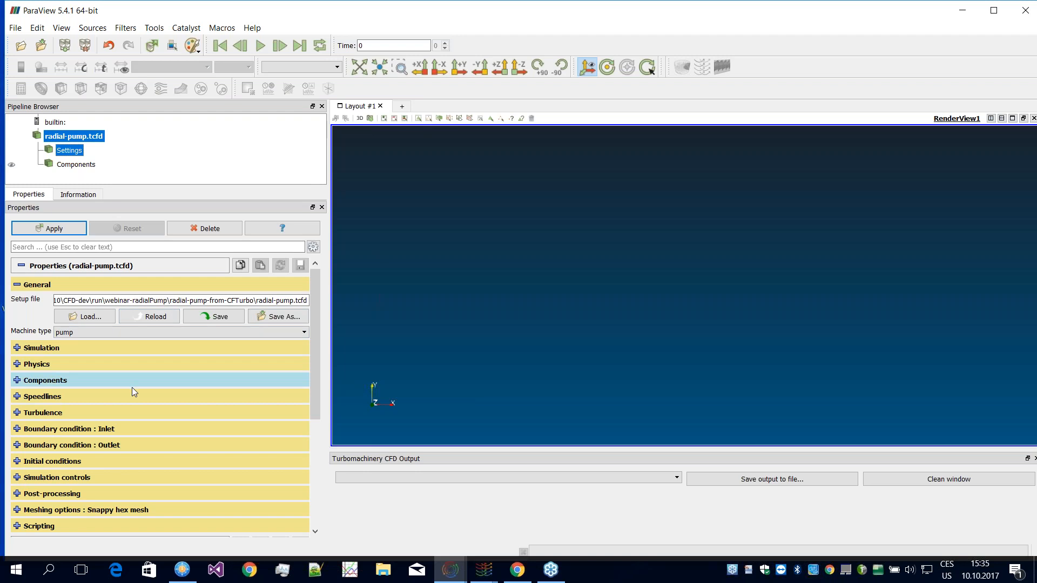
pyautogui.moveTo(314, 313)
pyautogui.mouseDown()
pyautogui.moveTo(312, 342)
pyautogui.moveTo(314, 314)
pyautogui.mouseUp()
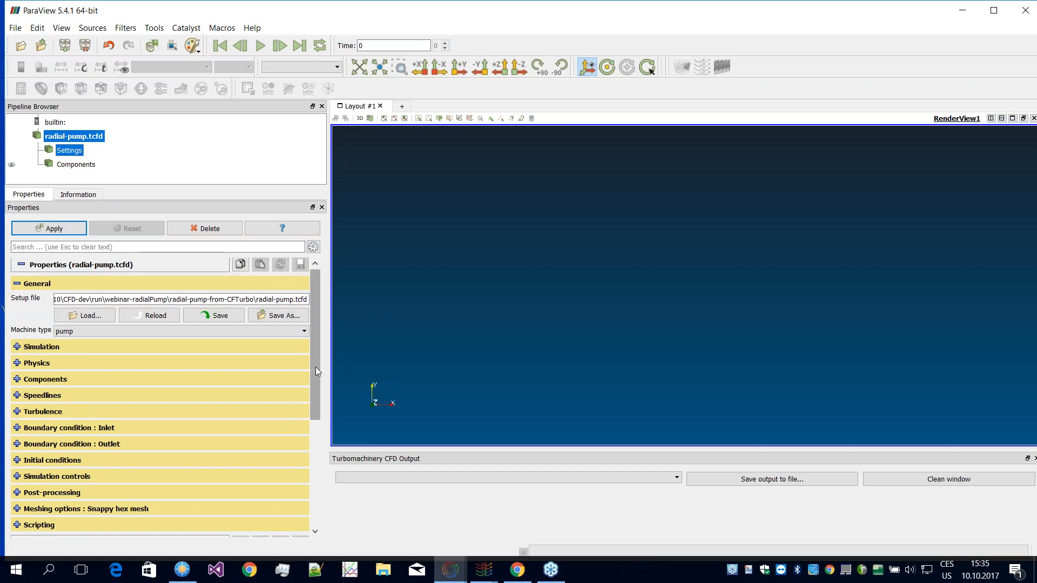
pyautogui.moveTo(313, 372)
pyautogui.mouseDown()
pyautogui.moveTo(312, 397)
pyautogui.moveTo(311, 365)
pyautogui.mouseUp()
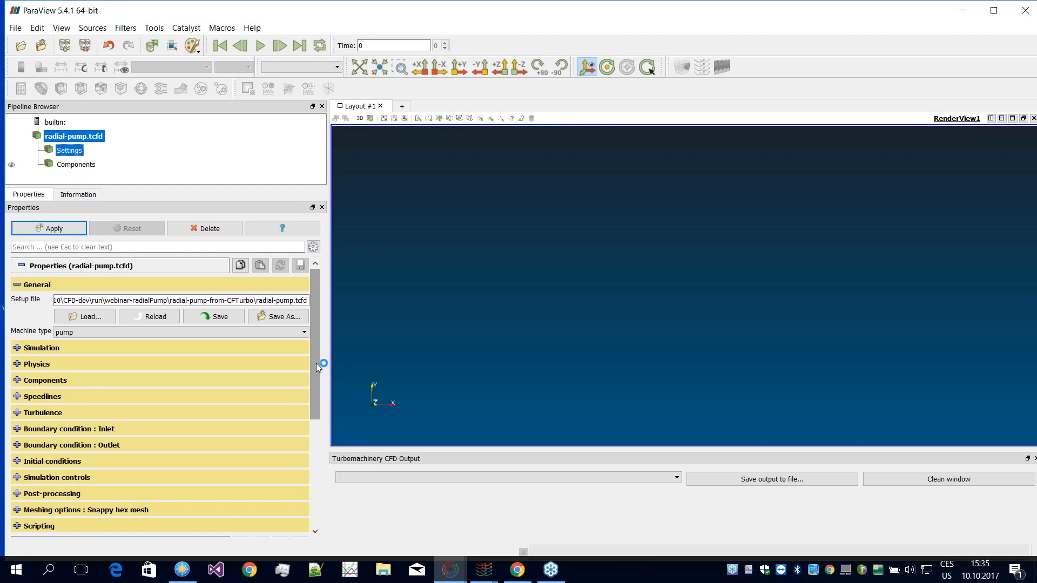
pyautogui.scroll(-2, 313, 369)
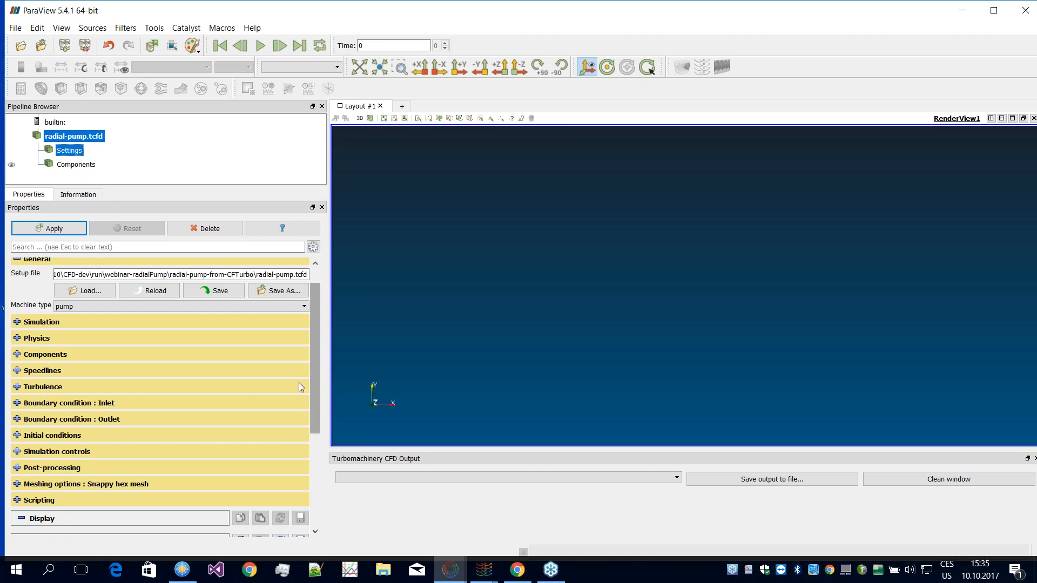
pyautogui.moveTo(316, 334); pyautogui.dragTo(315, 327)
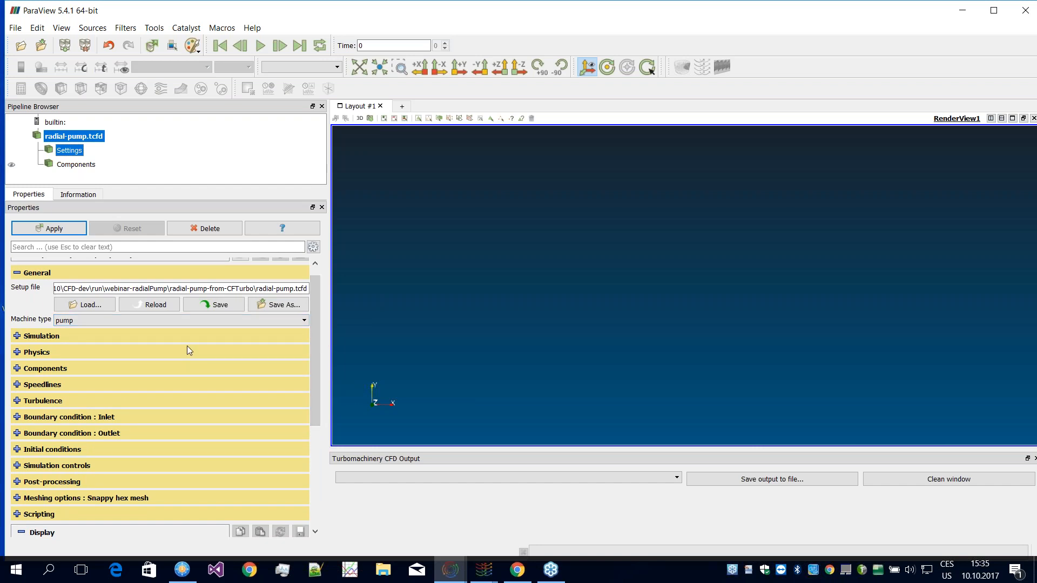
pyautogui.moveTo(314, 376); pyautogui.dragTo(313, 380)
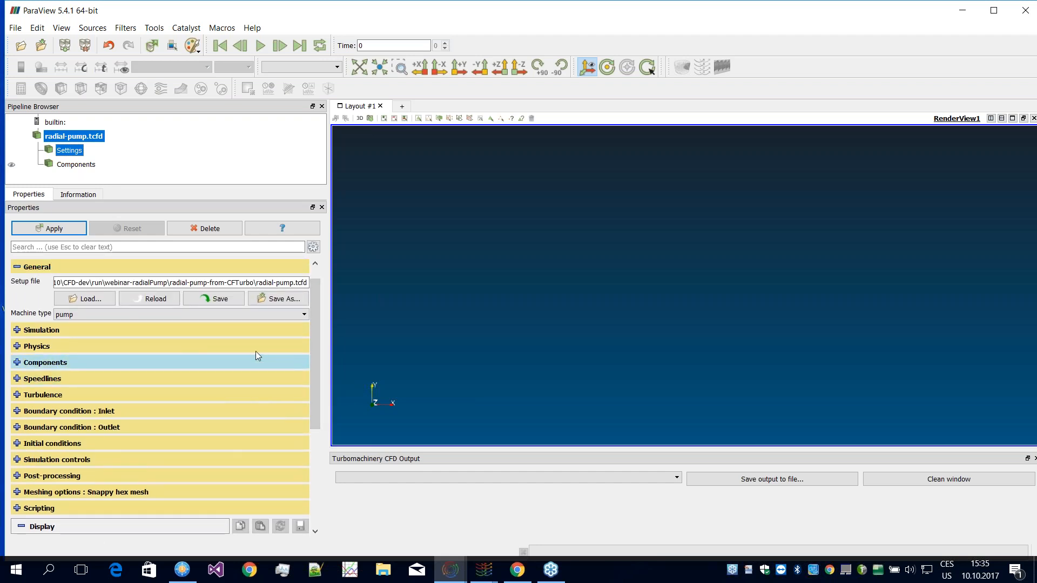
pyautogui.moveTo(313, 329); pyautogui.dragTo(315, 319)
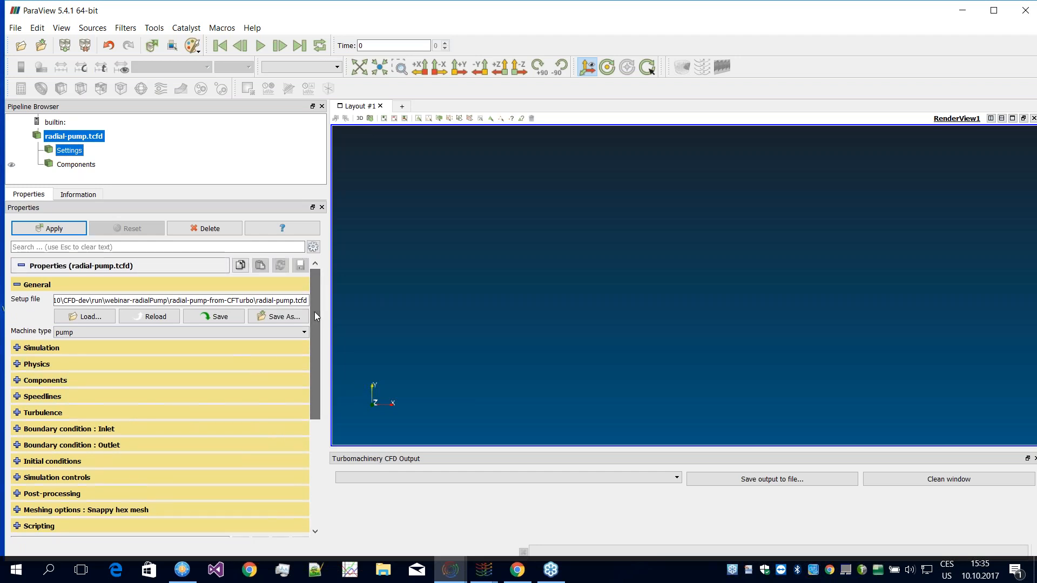
# Step: Set the number of processors to 2 in the simulation settings of radial-pump.tcfd and apply the case
pyautogui.click(17, 348)
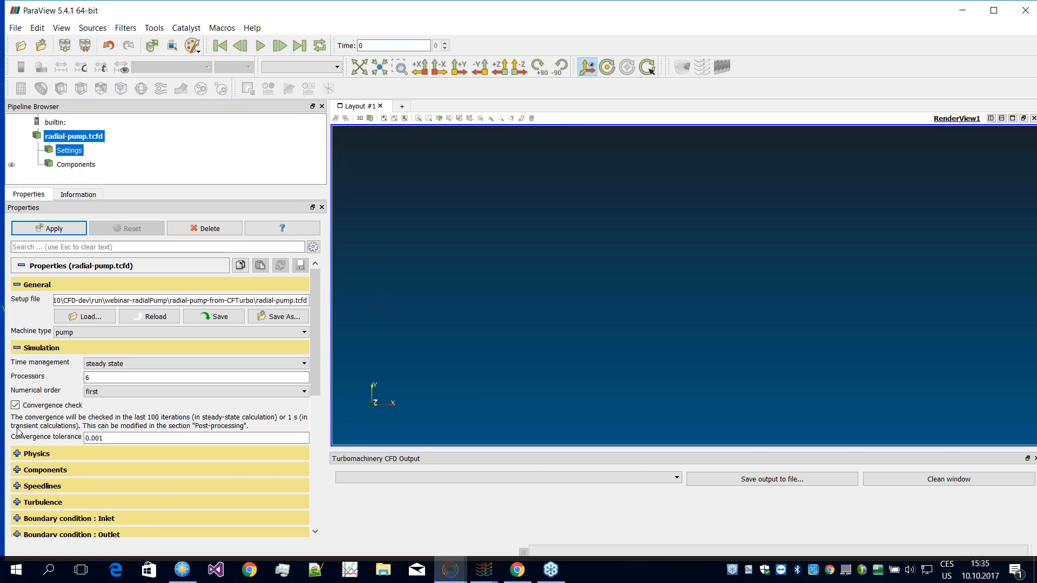
pyautogui.click(95, 377)
pyautogui.doubleClick(95, 378)
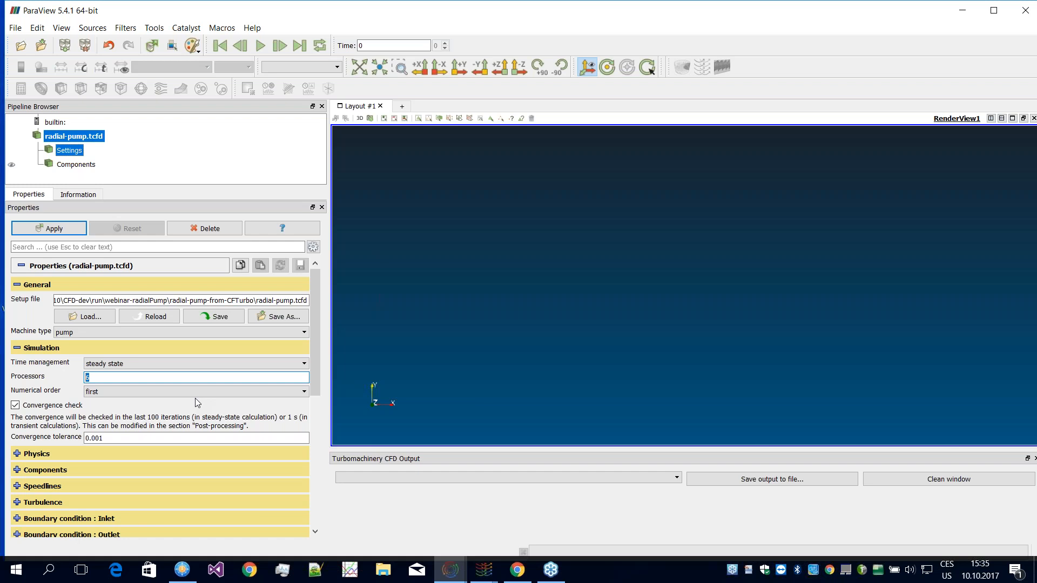
pyautogui.write('4')
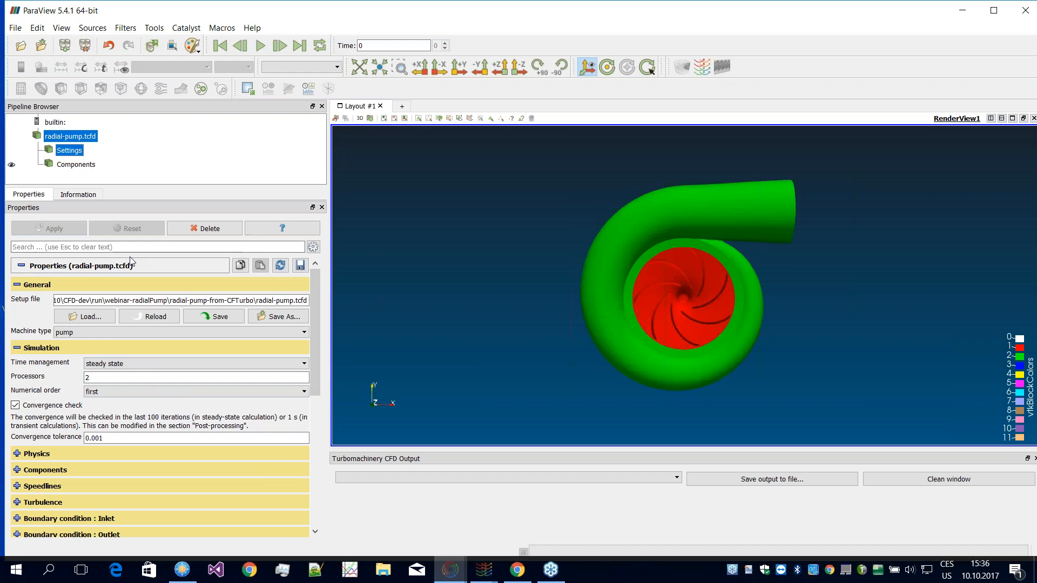
# Step: Rotate the loaded pump model to inspect it from the inlet pipe side, and collapse the simulation settings
pyautogui.moveTo(692, 358); pyautogui.dragTo(642, 307)
pyautogui.moveTo(642, 307); pyautogui.dragTo(646, 283, button='right')
pyautogui.moveTo(646, 283); pyautogui.dragTo(608, 272)
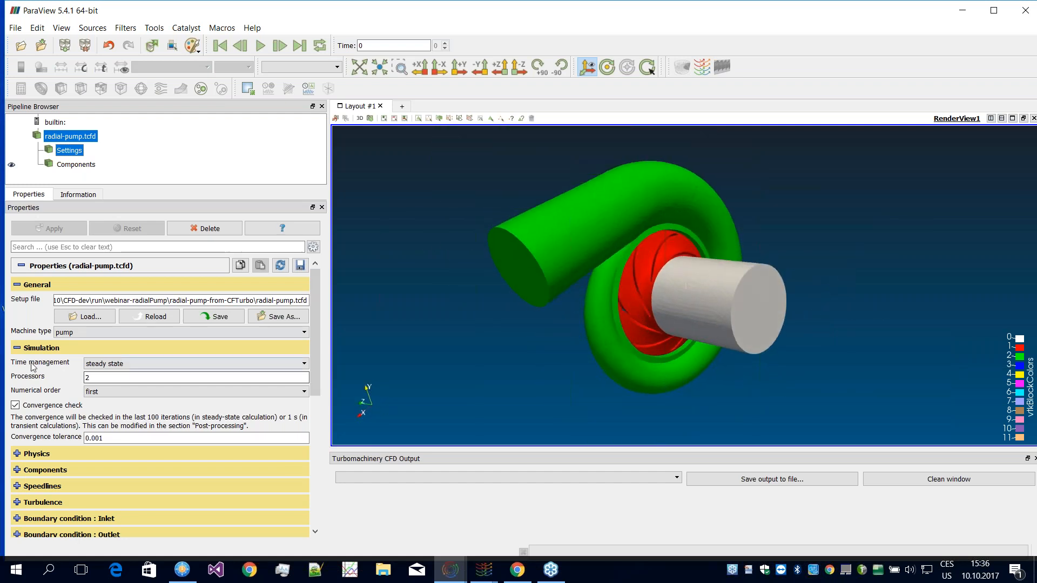
pyautogui.click(20, 348)
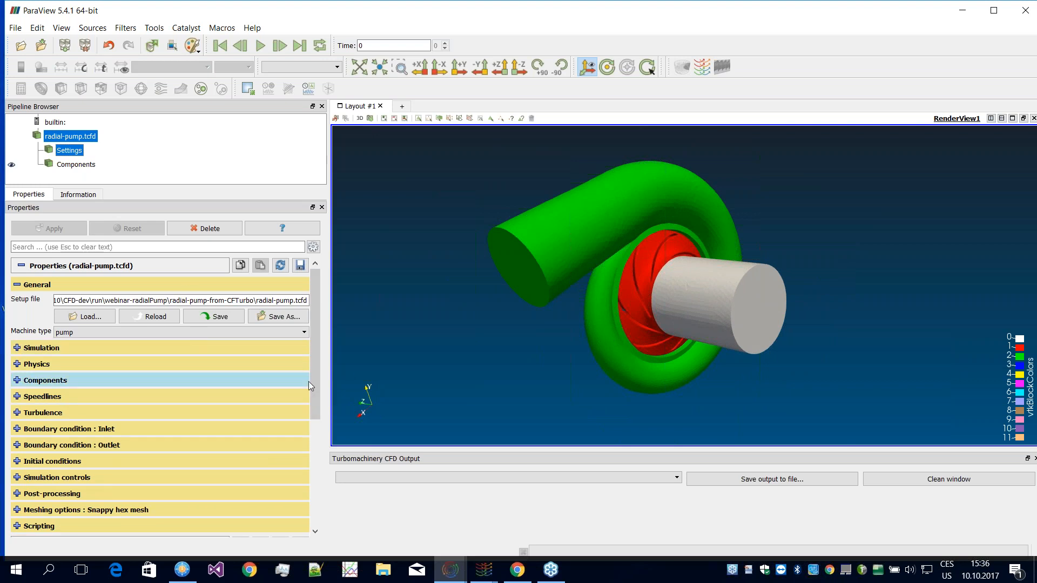
pyautogui.moveTo(316, 380)
pyautogui.mouseDown()
pyautogui.moveTo(313, 423)
pyautogui.moveTo(317, 372)
pyautogui.mouseUp()
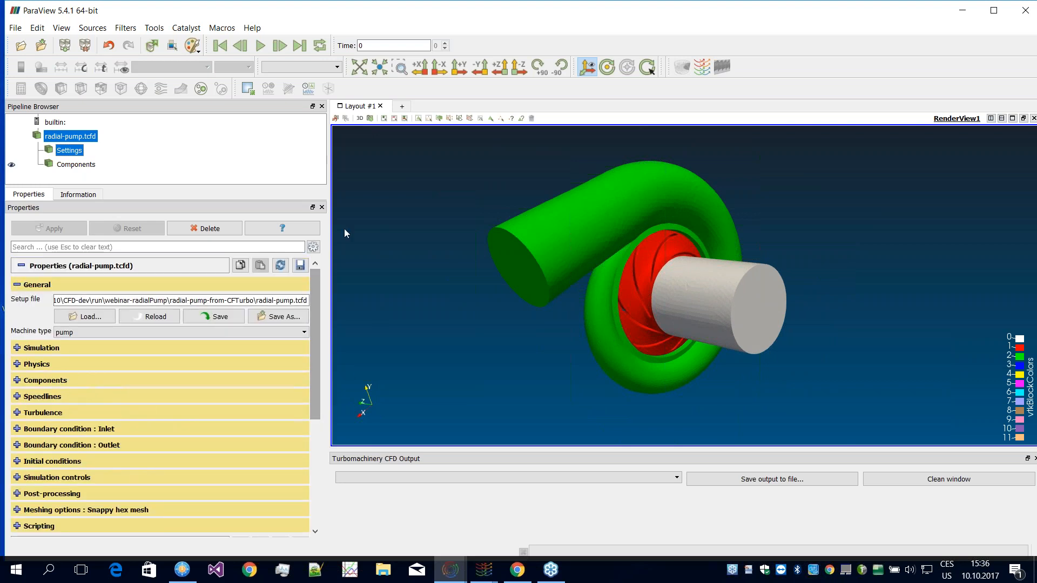
# Step: Add a TCFDManager to the Settings of radial-pump.tcfd and apply it
pyautogui.click(74, 152)
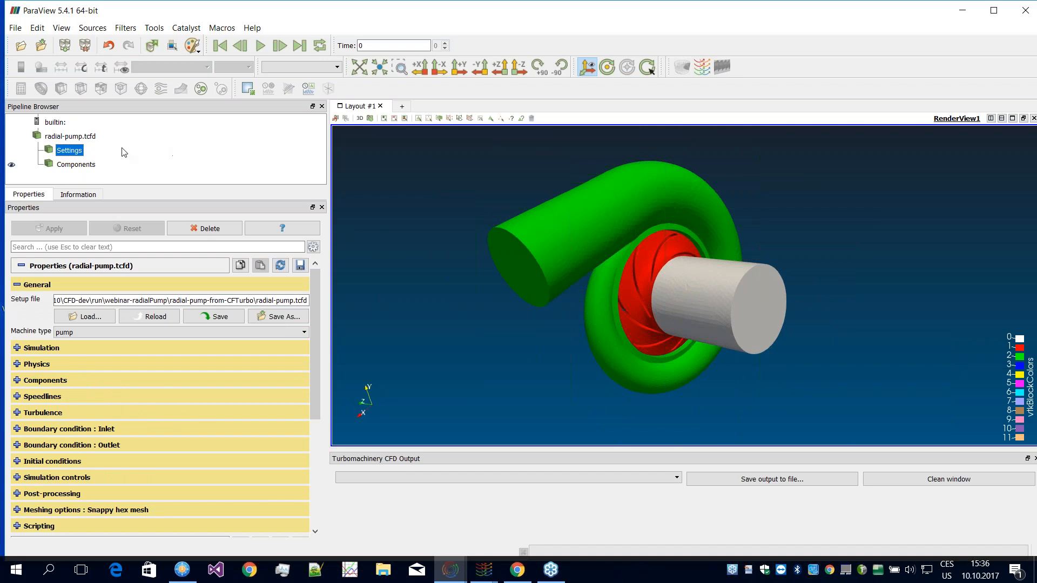
pyautogui.click(69, 137)
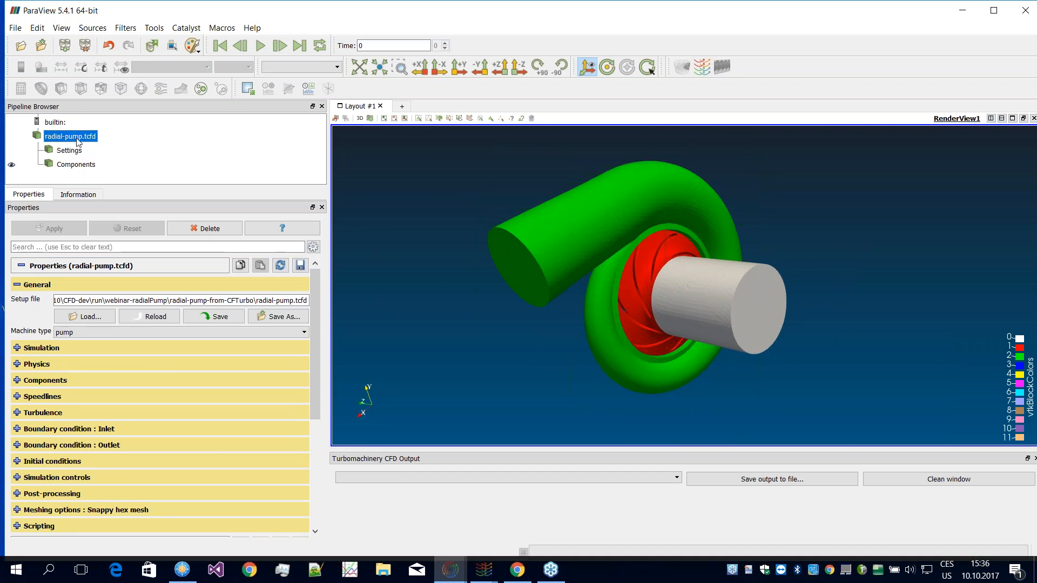
pyautogui.click(76, 151)
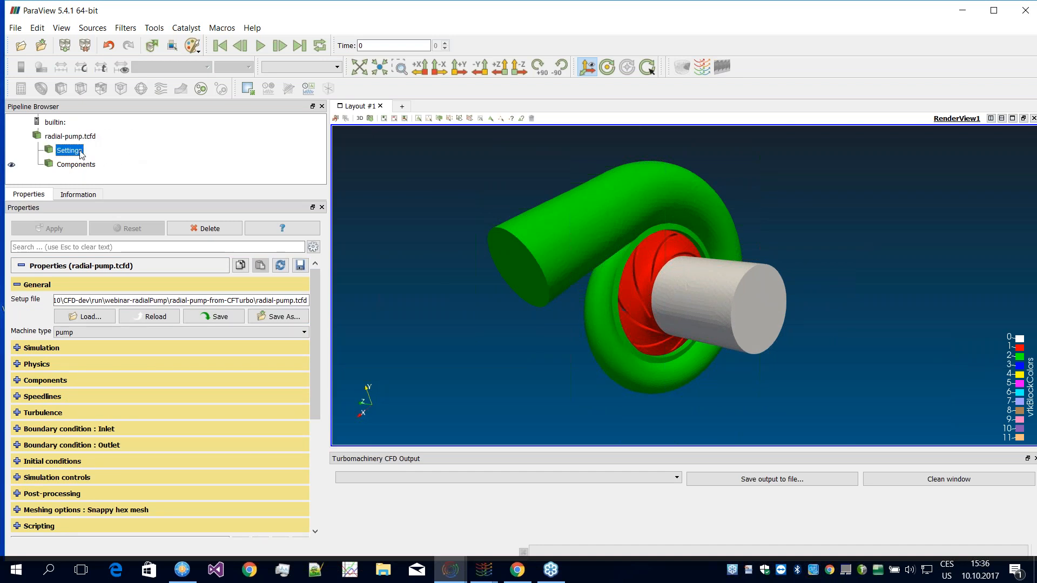
pyautogui.click(703, 74)
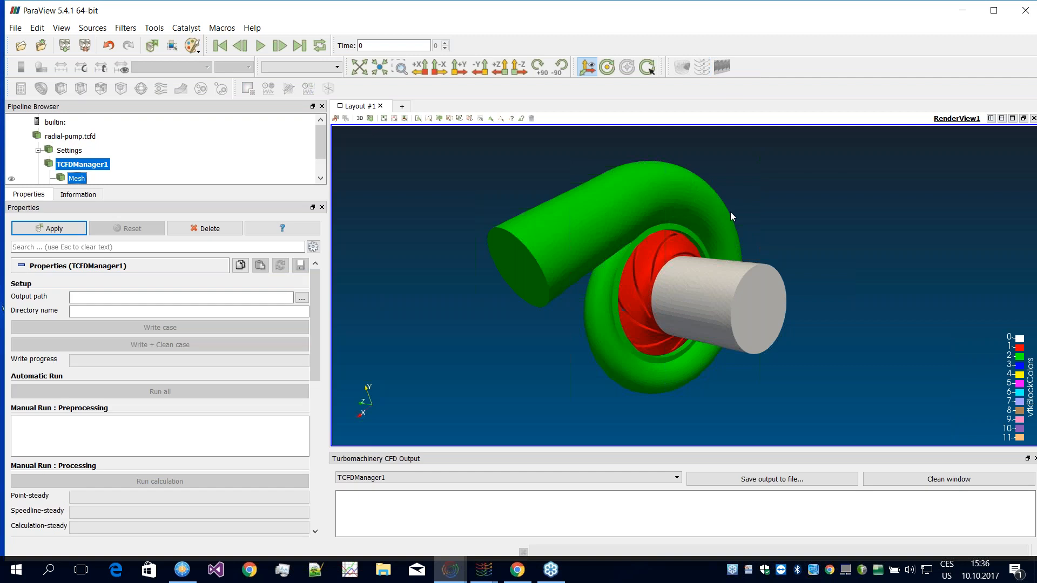
pyautogui.click(65, 227)
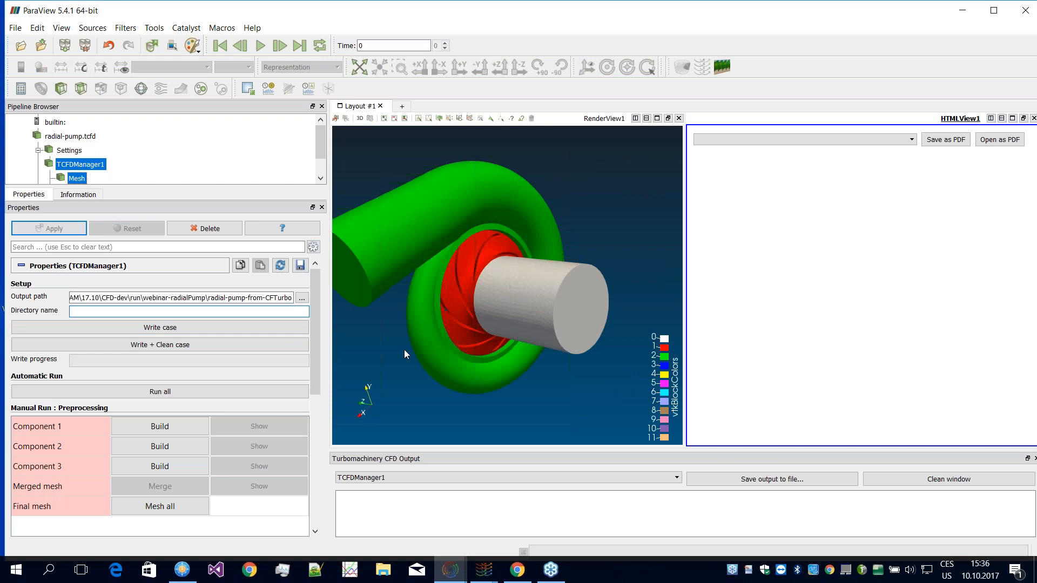
# Step: Set the manager's directory name to webinarSimulation, apply it and write the case
pyautogui.write('webinarSimulation')
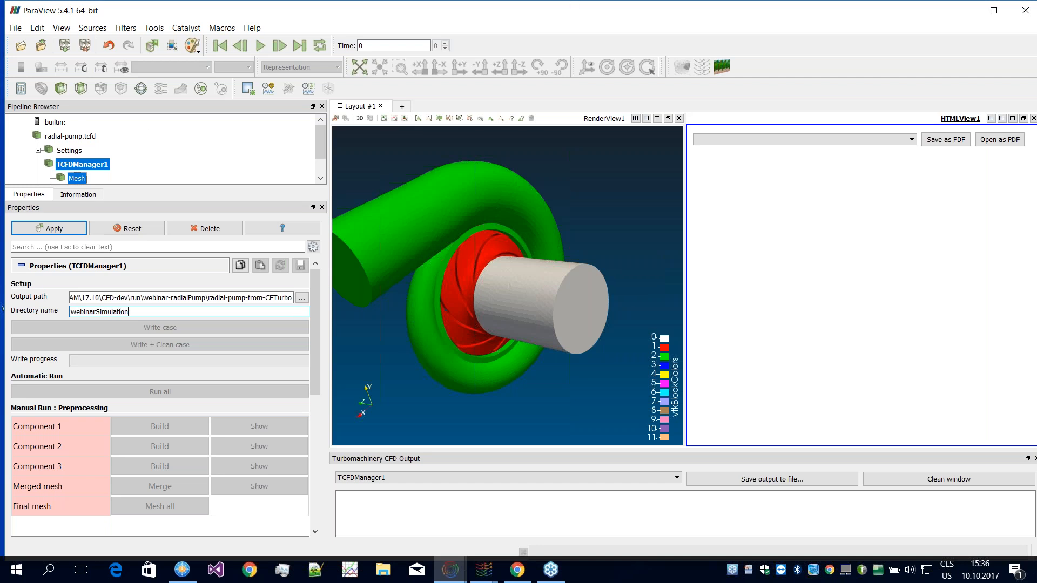
pyautogui.click(58, 230)
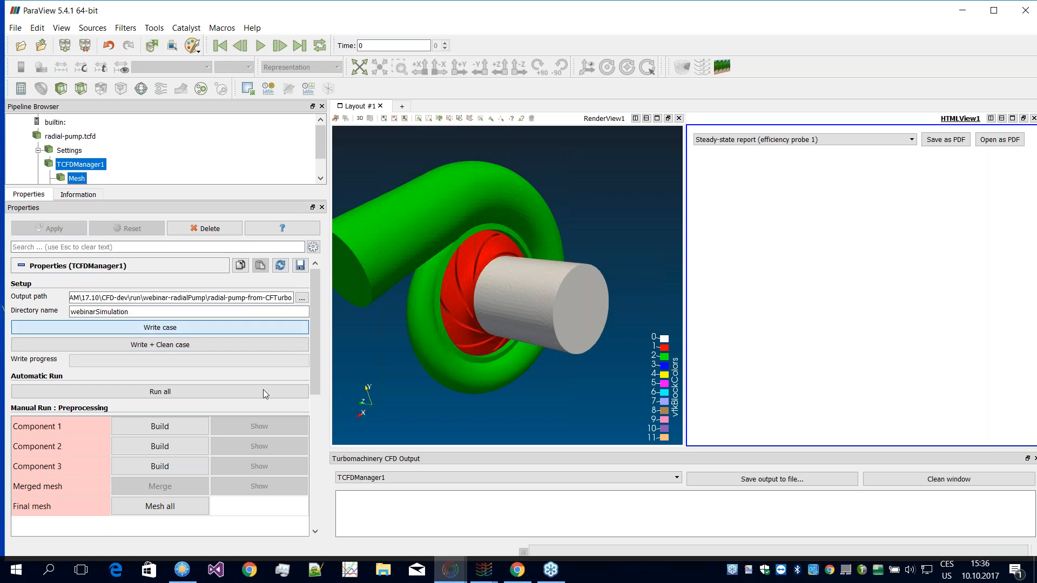
pyautogui.click(286, 341)
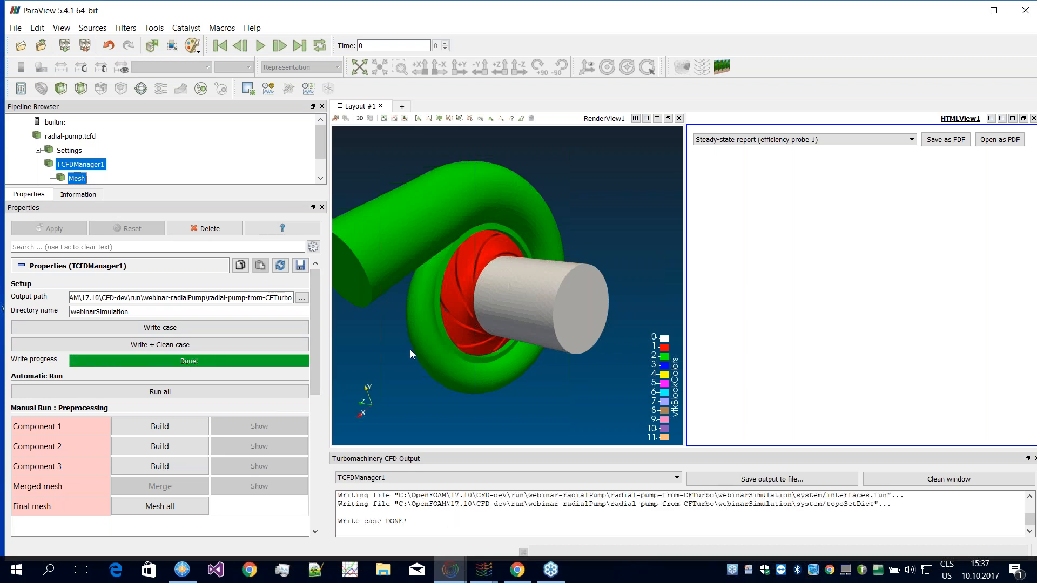
# Step: Review the manager's preprocessing, processing and postprocessing run controls, and start meshing all pump components
pyautogui.scroll(-3, 308, 378)
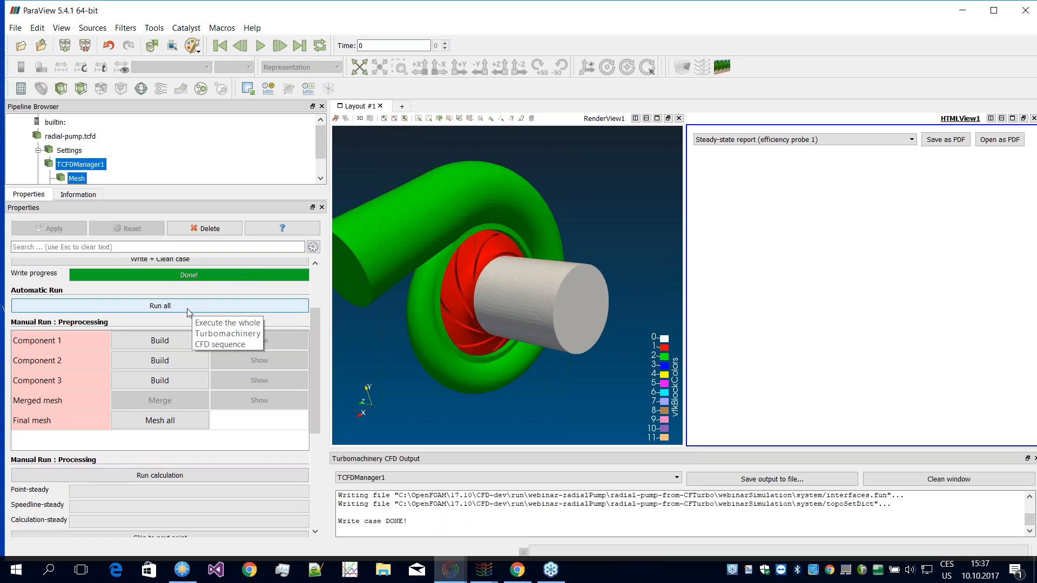
pyautogui.scroll(-3, 314, 351)
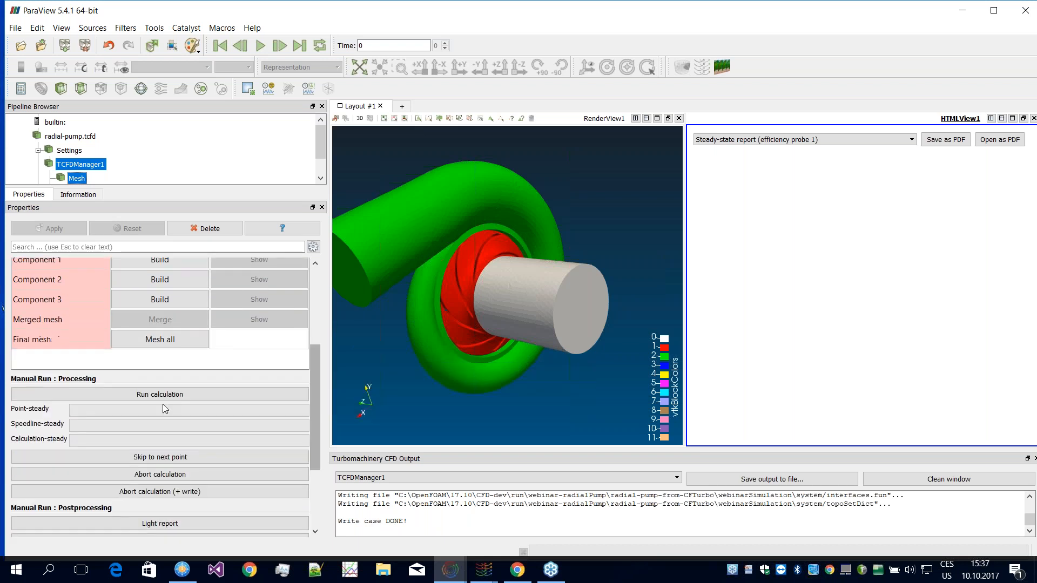
pyautogui.scroll(-1, 316, 401)
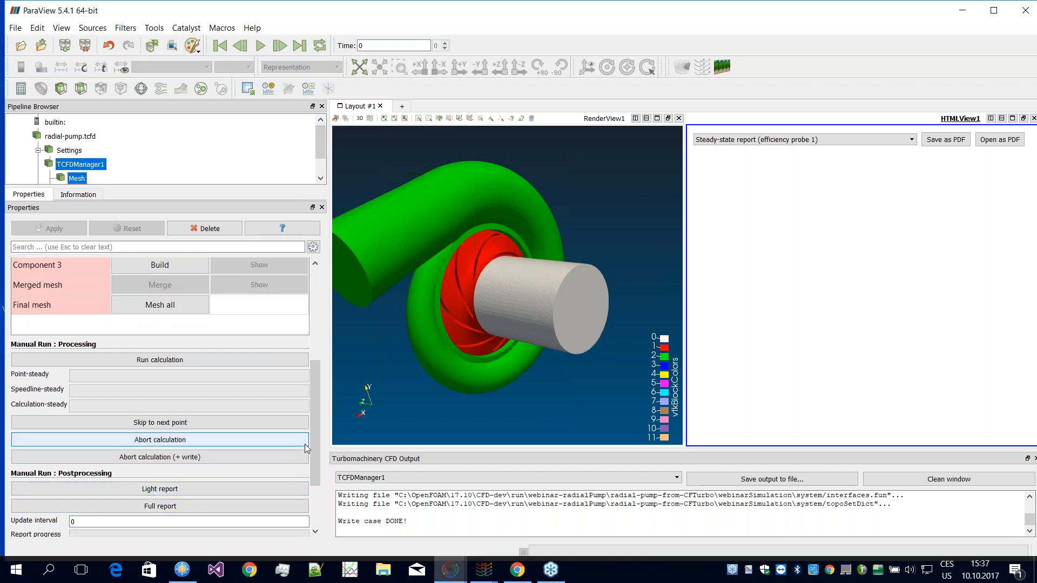
pyautogui.scroll(-1, 312, 436)
pyautogui.moveTo(314, 439); pyautogui.dragTo(312, 370)
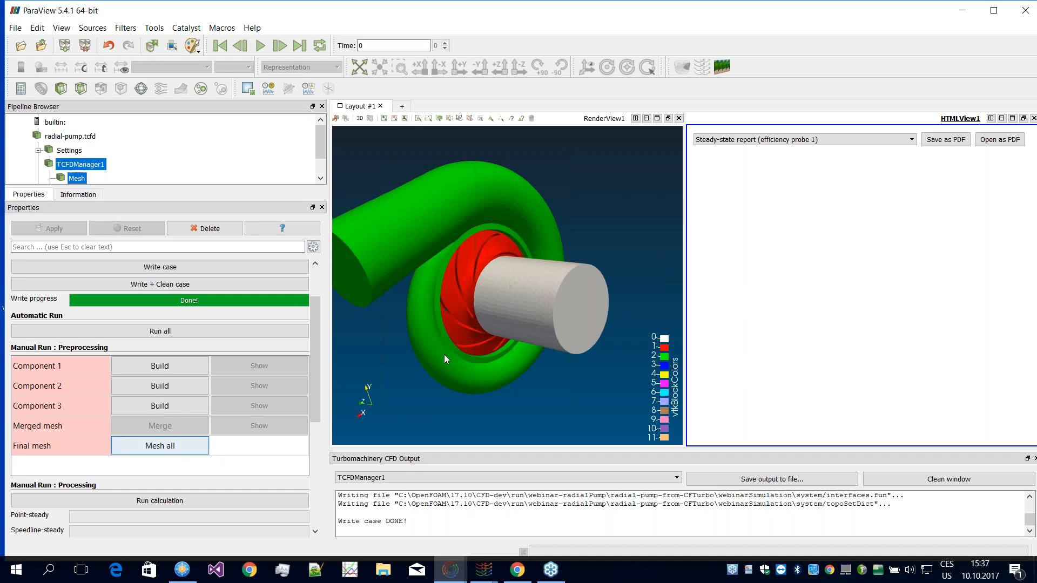
pyautogui.moveTo(312, 399); pyautogui.dragTo(311, 426)
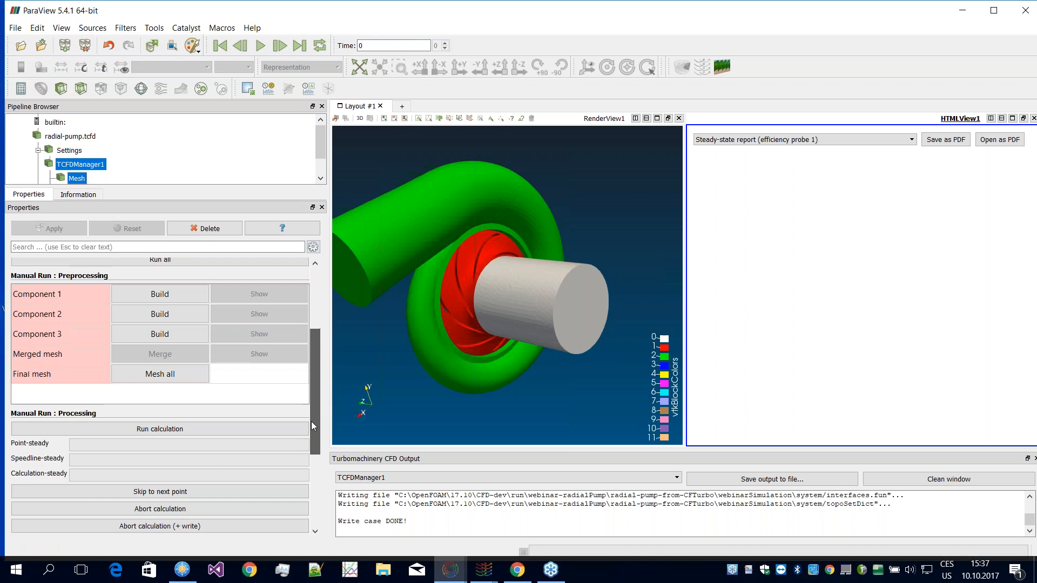
pyautogui.scroll(3, 316, 378)
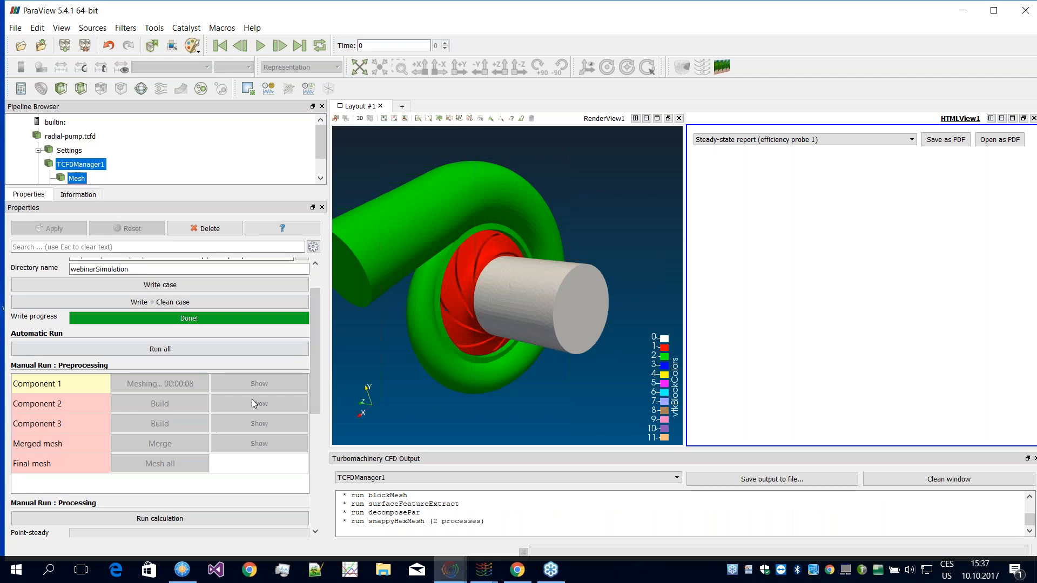
pyautogui.scroll(-3, 315, 390)
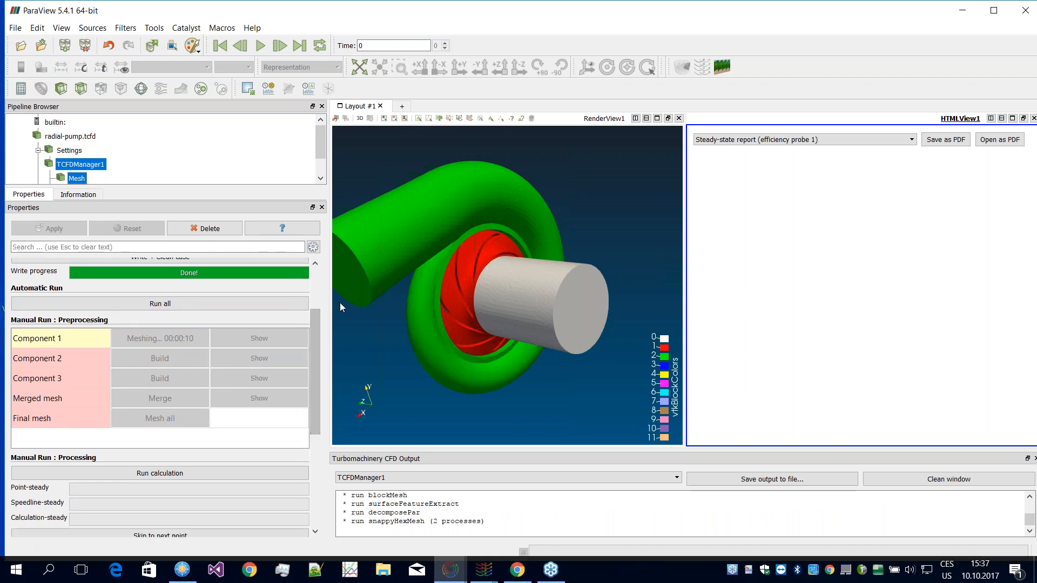
pyautogui.scroll(5, 315, 340)
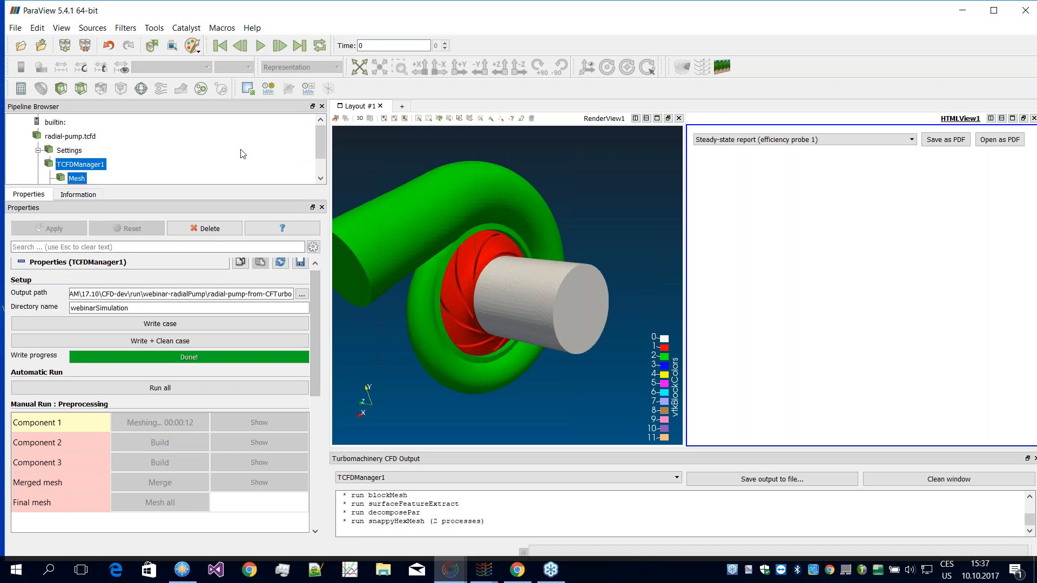
# Step: Return to the Settings of radial-pump.tcfd and examine the general section with the setup file path
pyautogui.click(69, 151)
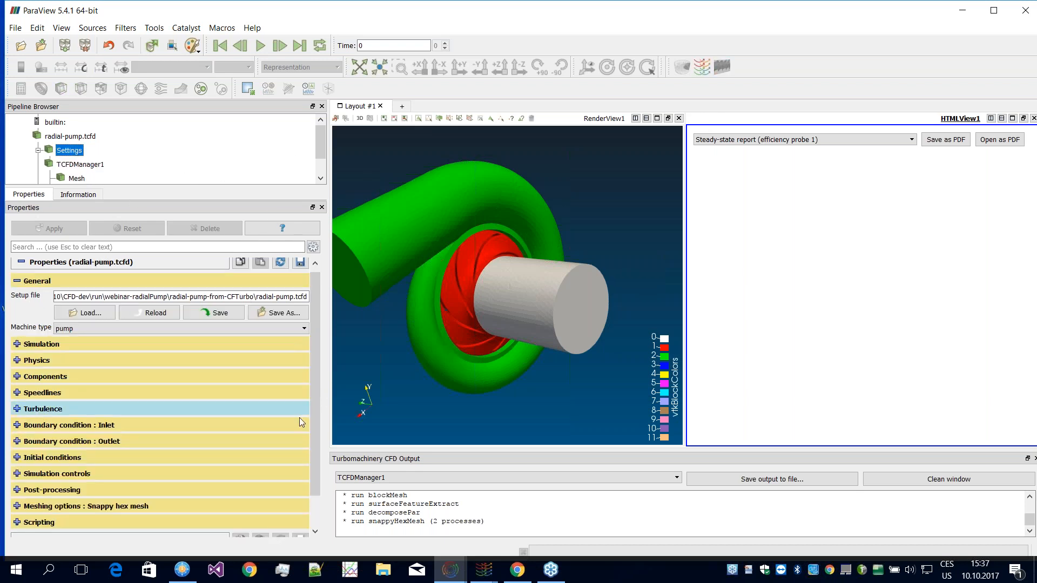
pyautogui.scroll(1, 313, 378)
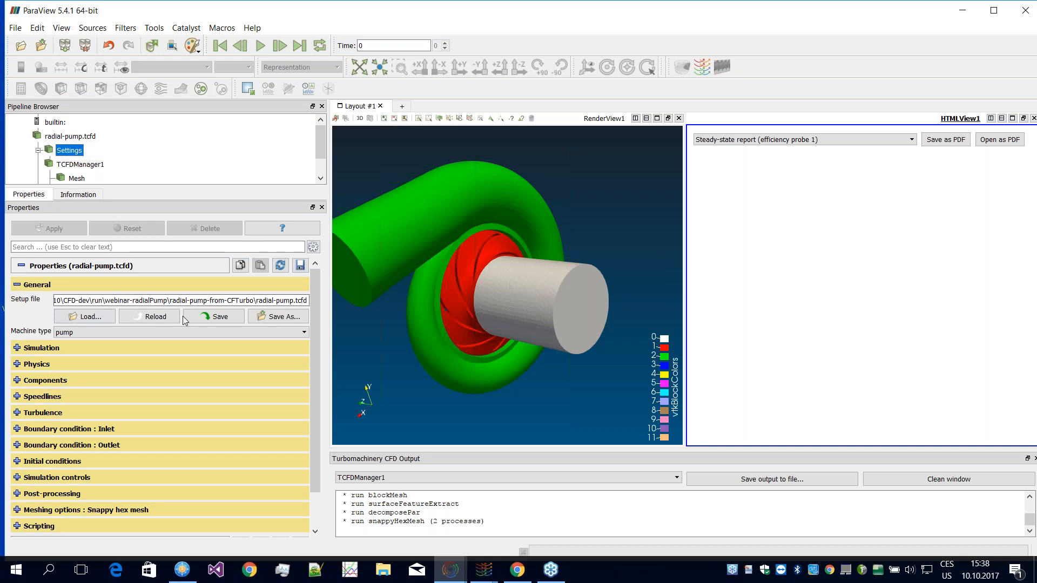
pyautogui.moveTo(259, 301); pyautogui.dragTo(311, 302)
pyautogui.click(281, 301)
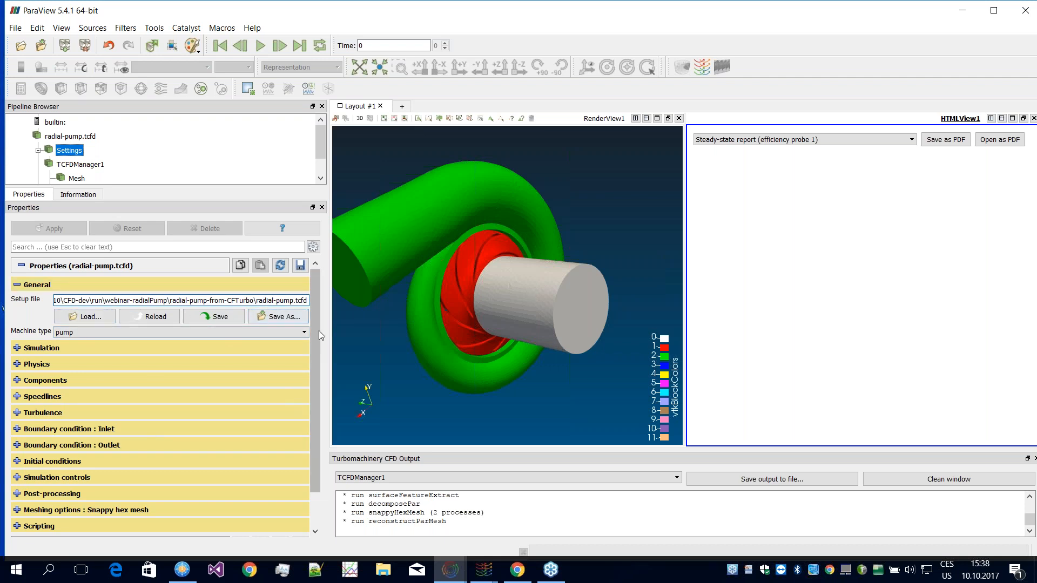
pyautogui.moveTo(313, 340); pyautogui.dragTo(315, 351)
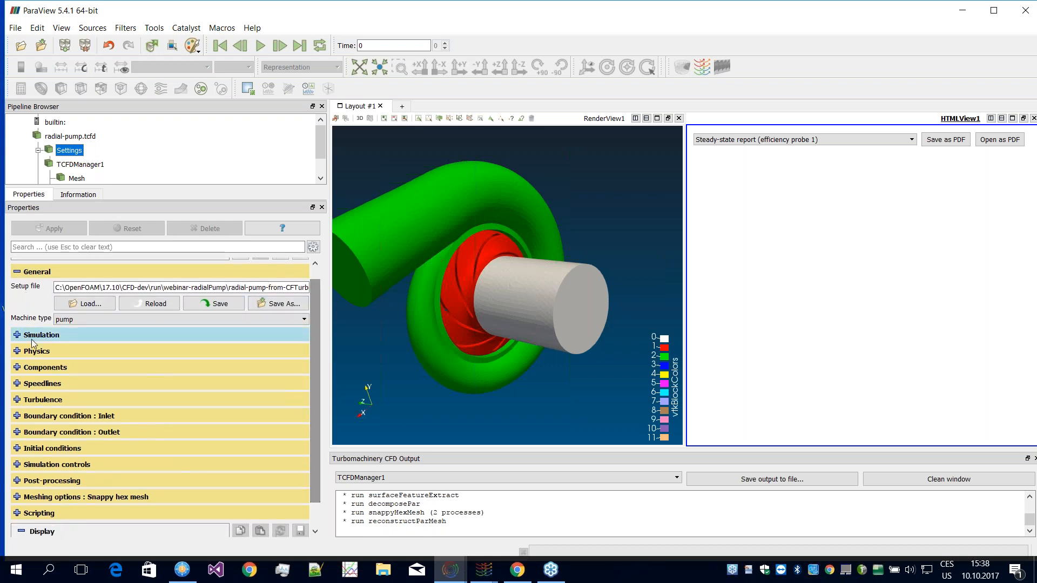
# Step: Check the processor count in the simulation settings and set the numerical order to second
pyautogui.click(31, 341)
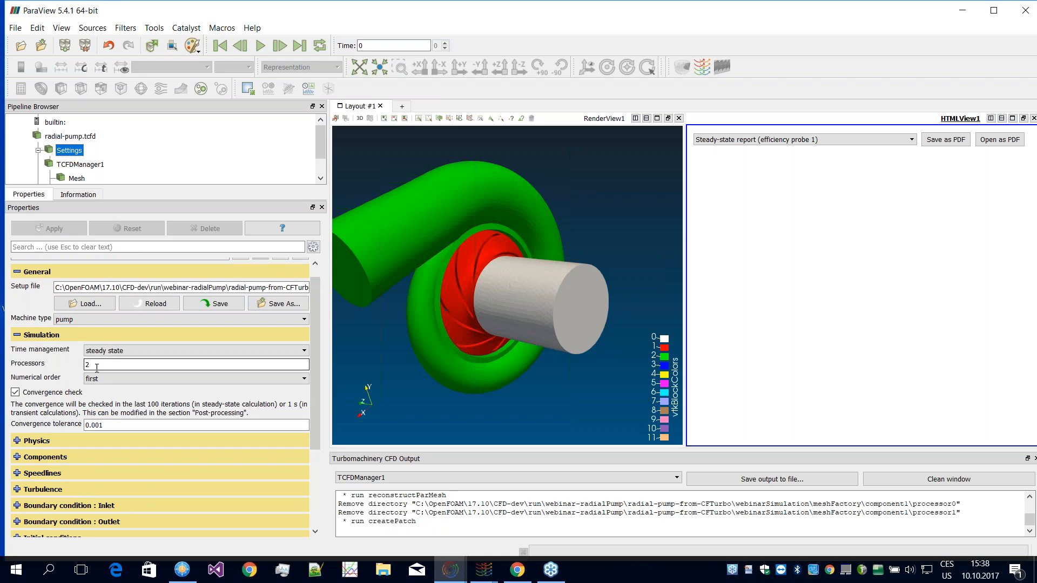
pyautogui.moveTo(103, 365)
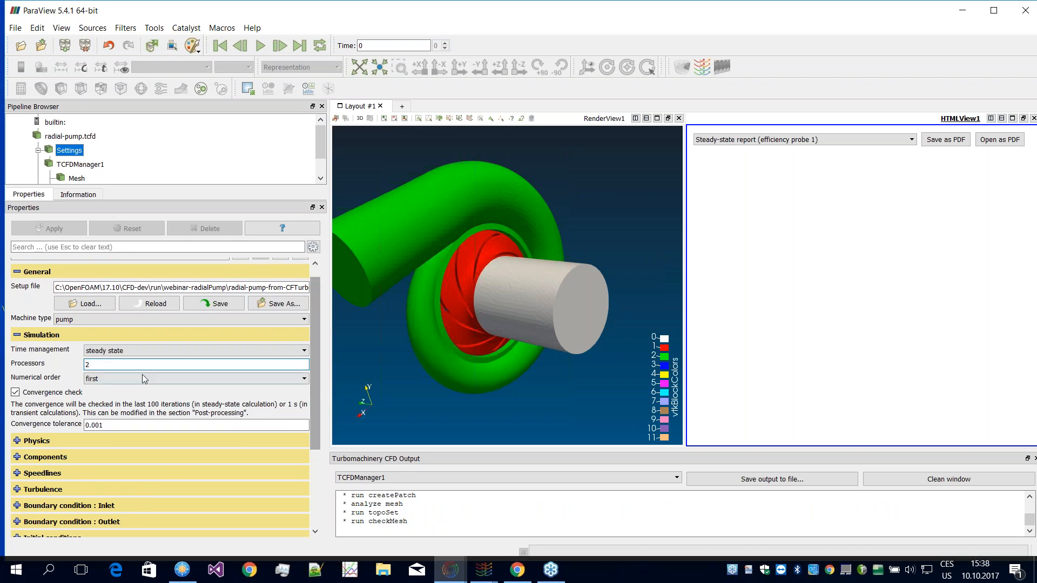
pyautogui.click(126, 366)
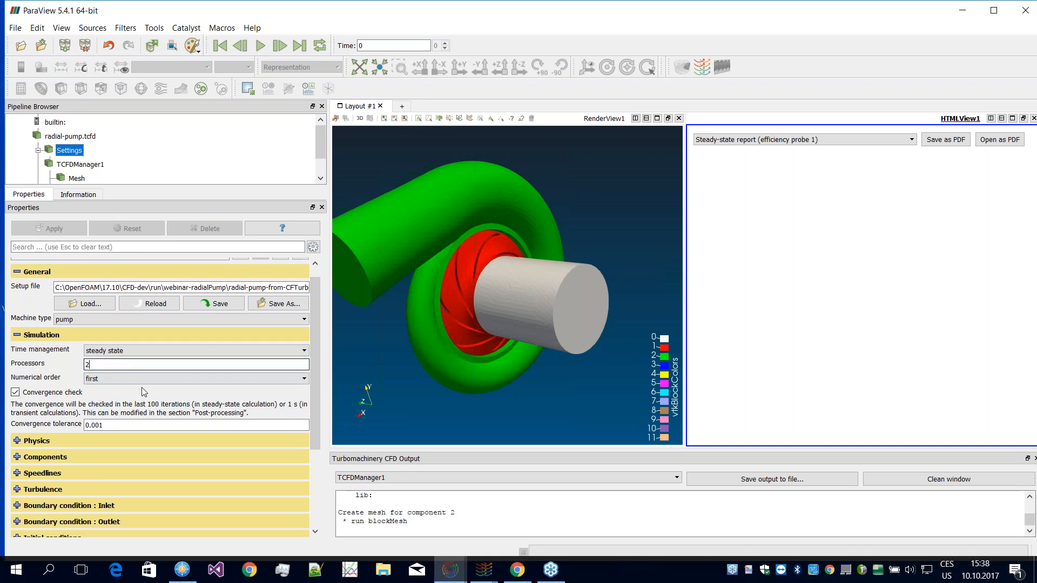
pyautogui.click(93, 379)
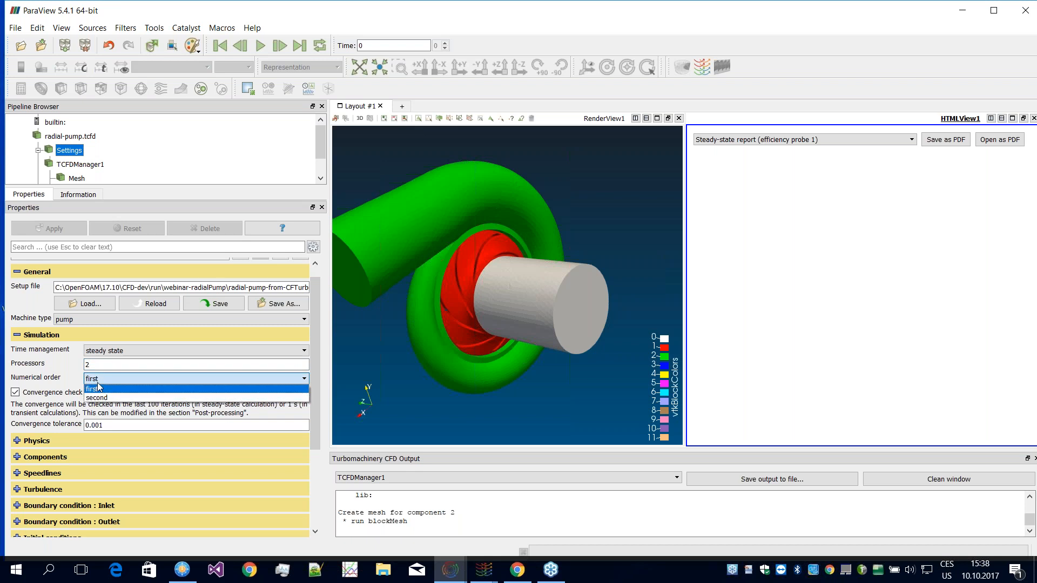
pyautogui.click(103, 397)
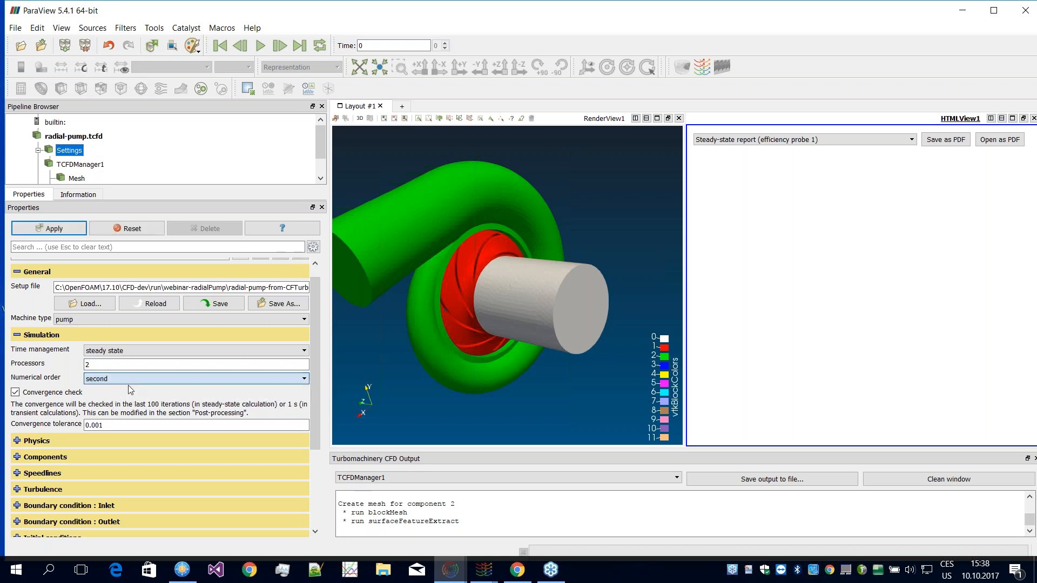
# Step: Examine the time management options, keep steady state and collapse the simulation settings
pyautogui.scroll(-1, 312, 358)
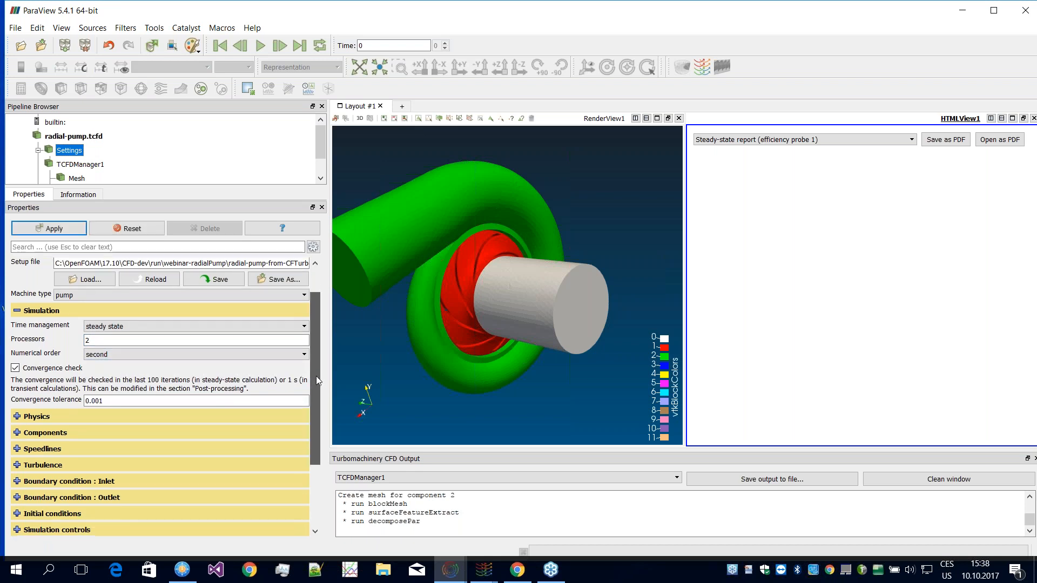
pyautogui.click(150, 325)
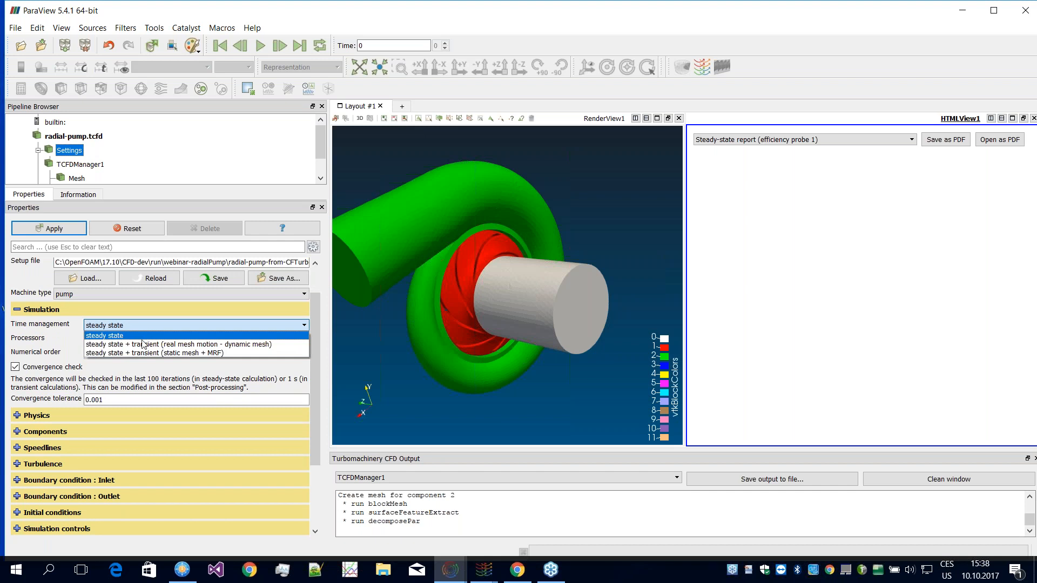
pyautogui.click(141, 313)
pyautogui.click(77, 309)
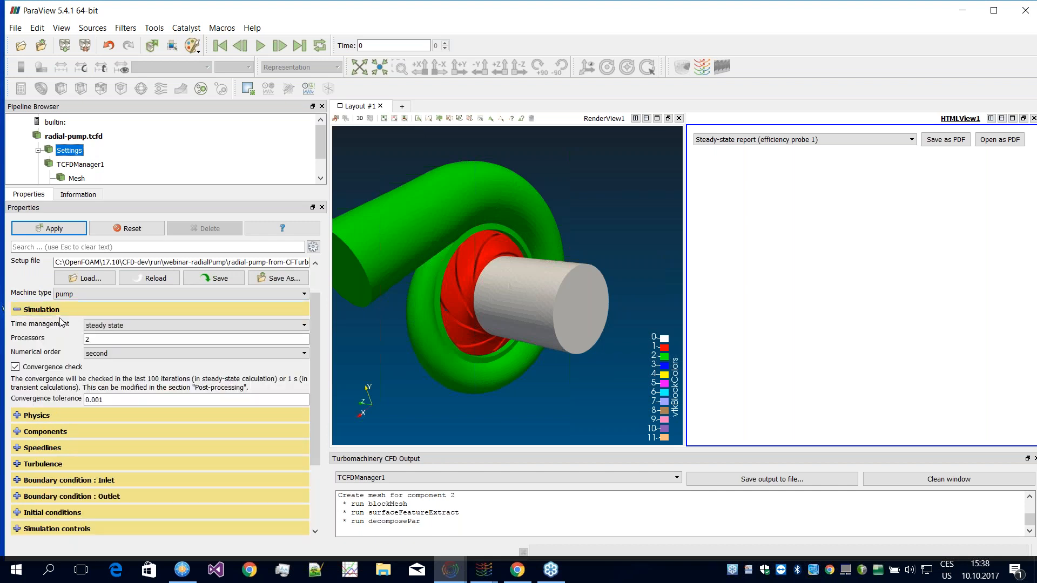
pyautogui.click(79, 310)
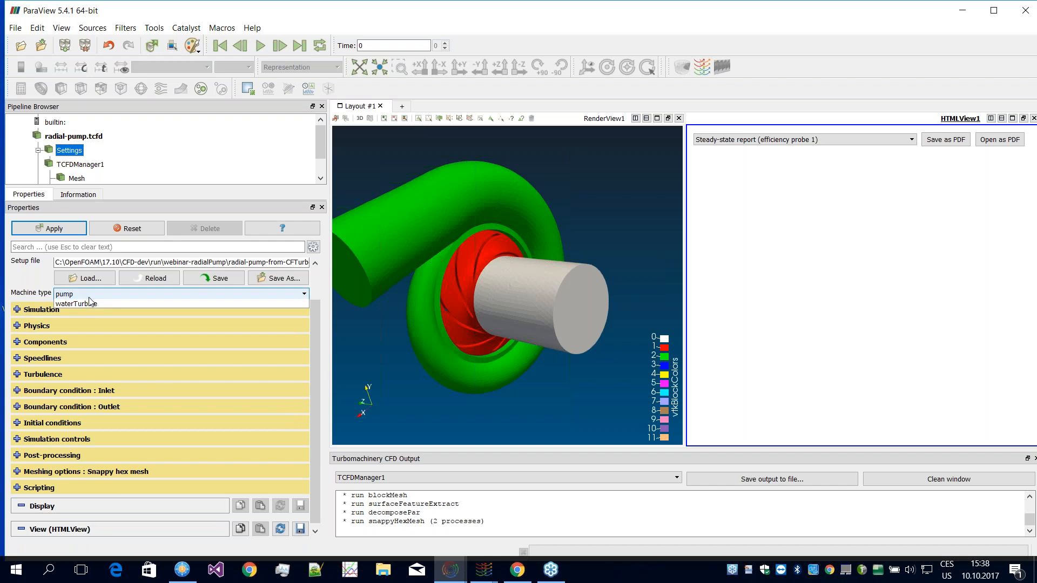
# Step: Check the available machine types, keep the machine as a pump, and expand the components settings
pyautogui.click(81, 294)
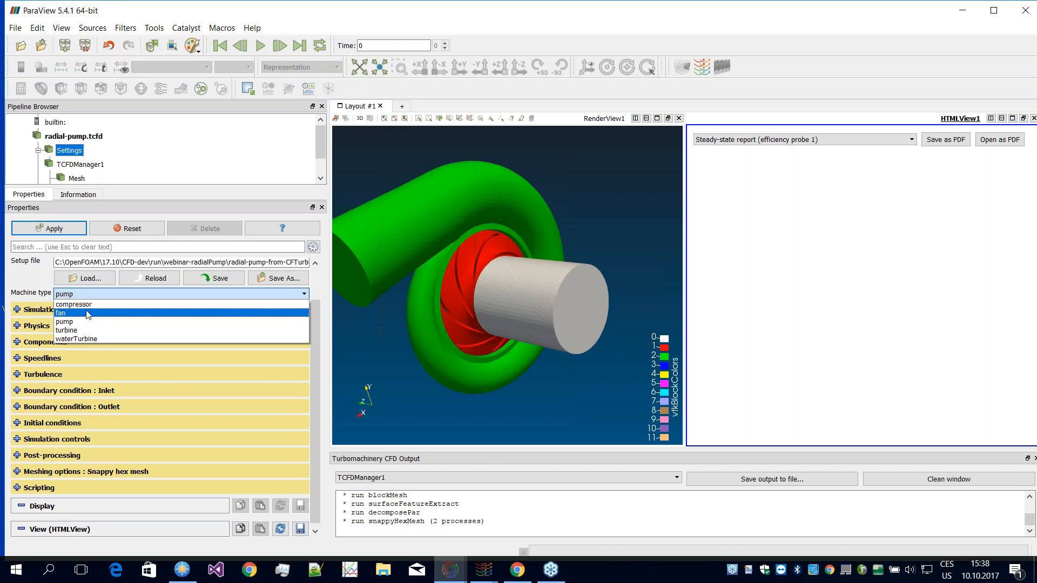
pyautogui.click(73, 294)
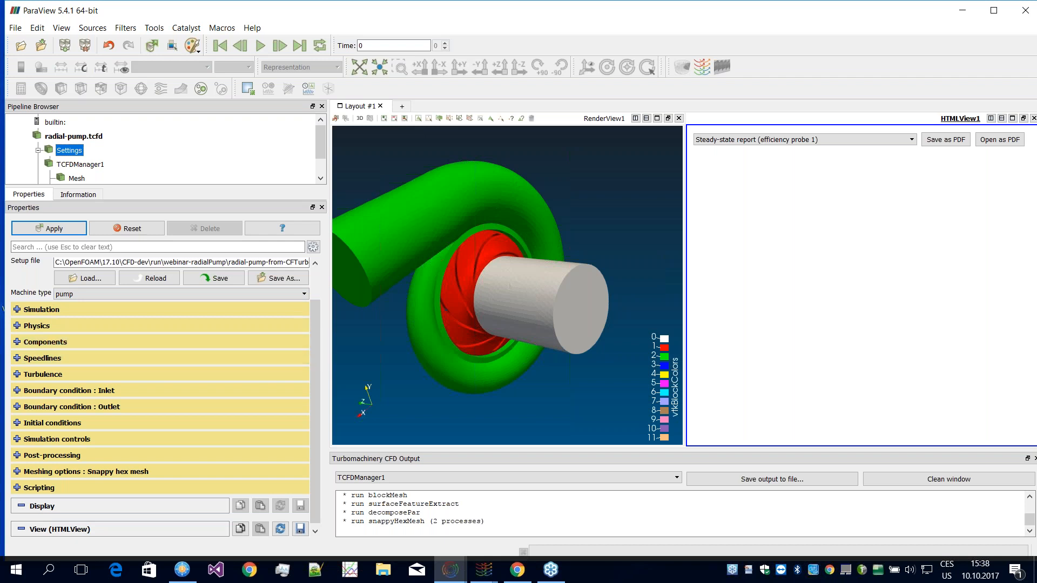
pyautogui.click(20, 346)
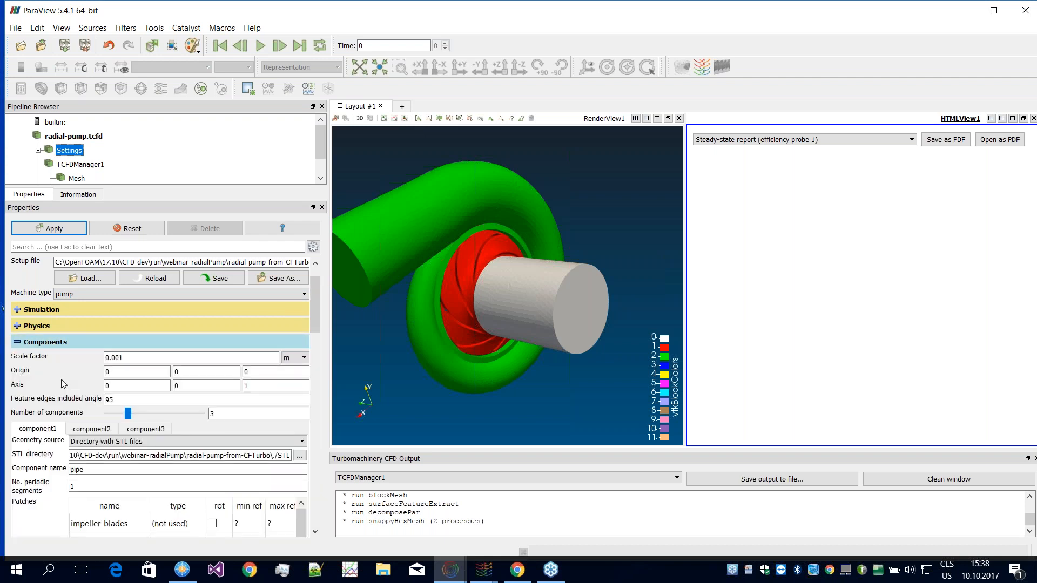
# Step: Widen the settings area and examine the pipe component's STL directory, name and patches against the 3D pump model
pyautogui.moveTo(328, 336); pyautogui.dragTo(374, 323)
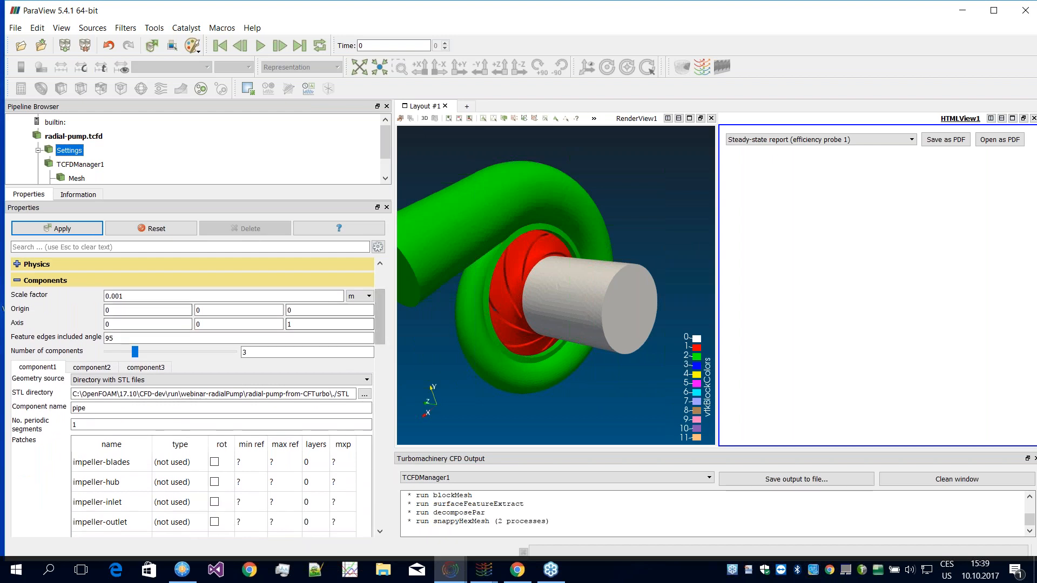
pyautogui.moveTo(463, 297); pyautogui.dragTo(505, 295)
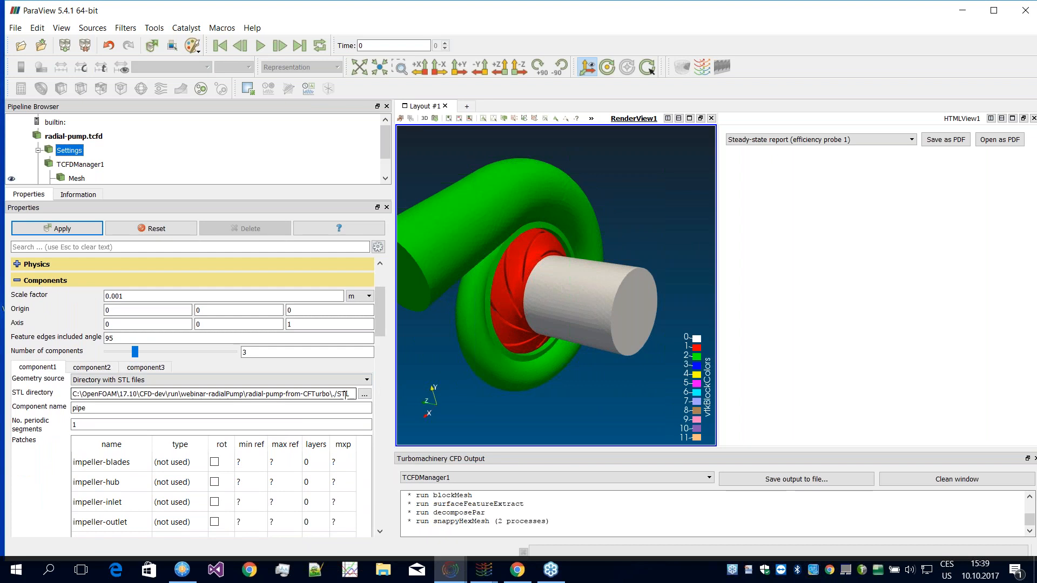
pyautogui.moveTo(381, 313); pyautogui.dragTo(381, 318)
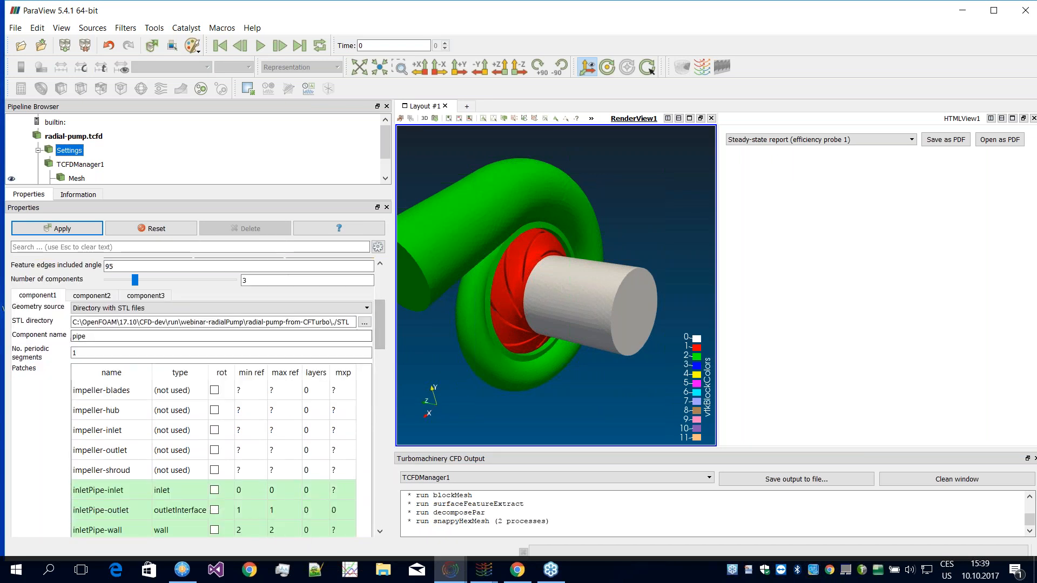
pyautogui.moveTo(381, 323); pyautogui.dragTo(380, 339)
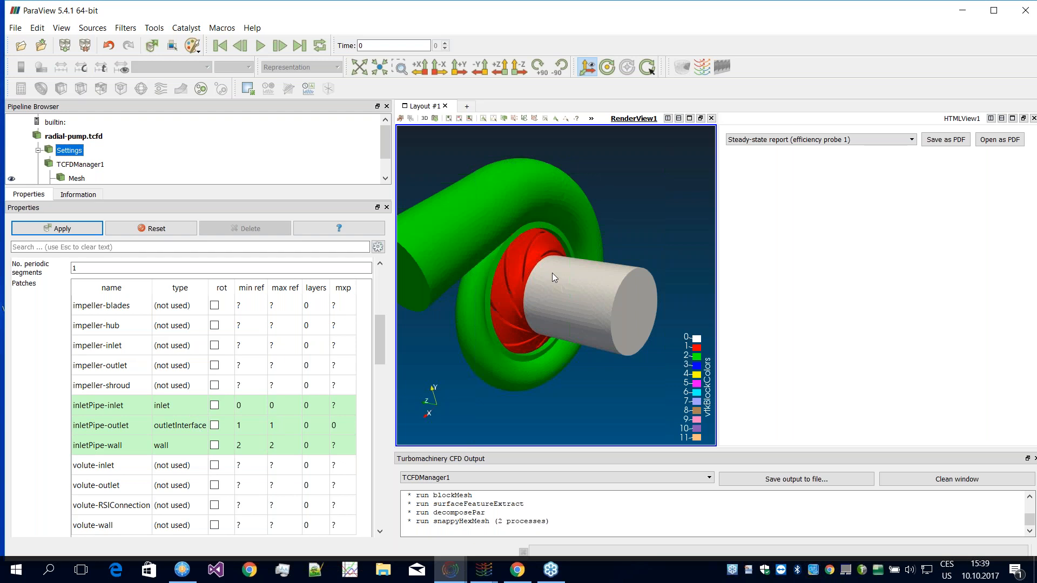
pyautogui.moveTo(506, 275); pyautogui.dragTo(559, 301)
pyautogui.moveTo(496, 275); pyautogui.dragTo(546, 270)
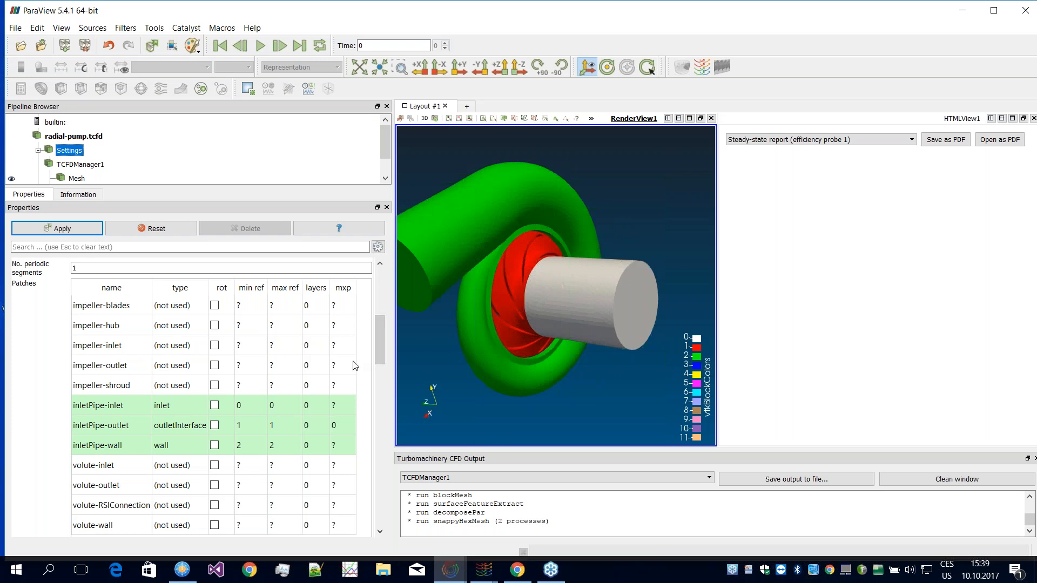
# Step: Examine the types, refinement levels, layers and mixing plane values assigned to the inletPipe patches of component1
pyautogui.scroll(-3, 377, 352)
pyautogui.scroll(3, 377, 351)
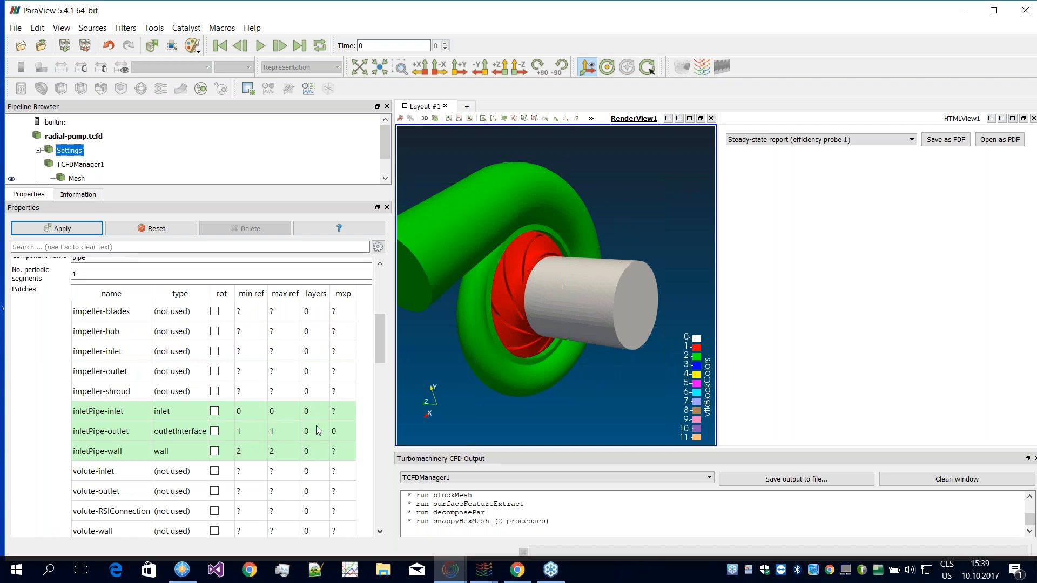
pyautogui.scroll(-1, 381, 336)
pyautogui.scroll(7, 382, 329)
pyautogui.scroll(-9, 382, 325)
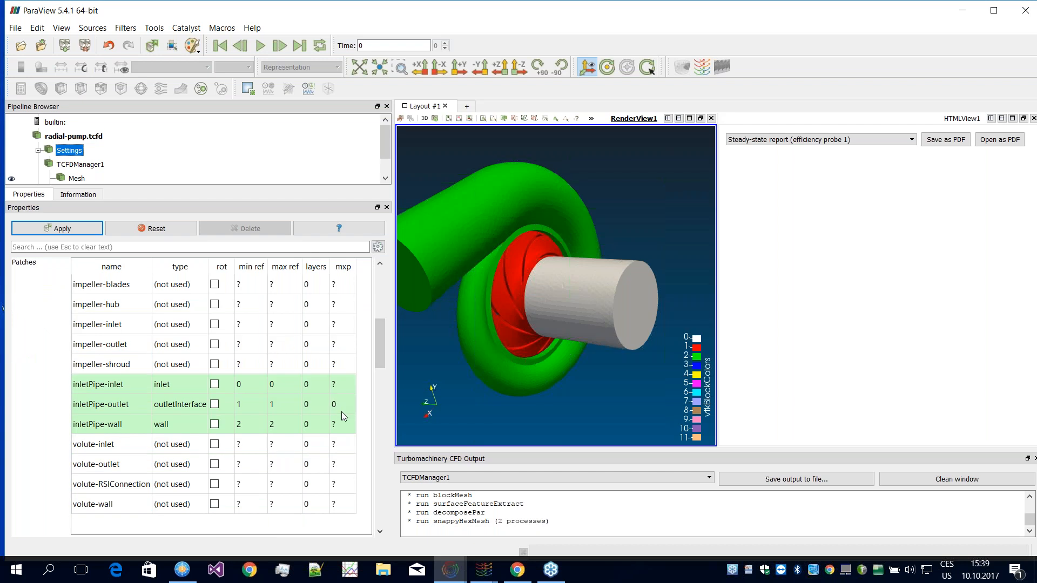
pyautogui.scroll(-1, 377, 346)
pyautogui.scroll(2, 375, 338)
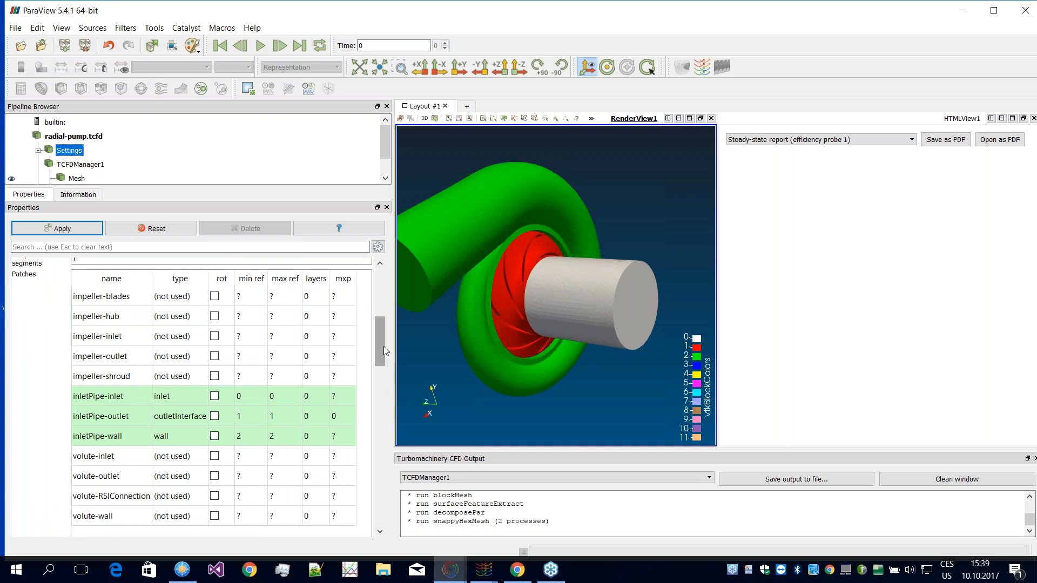
pyautogui.scroll(-1, 378, 345)
pyautogui.scroll(2, 381, 341)
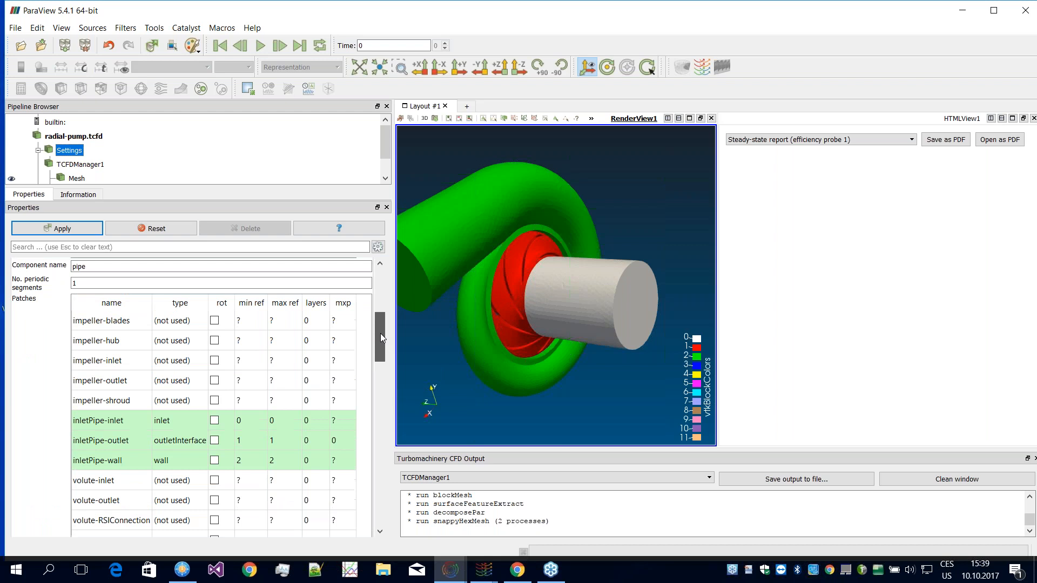
pyautogui.moveTo(382, 335); pyautogui.dragTo(381, 322)
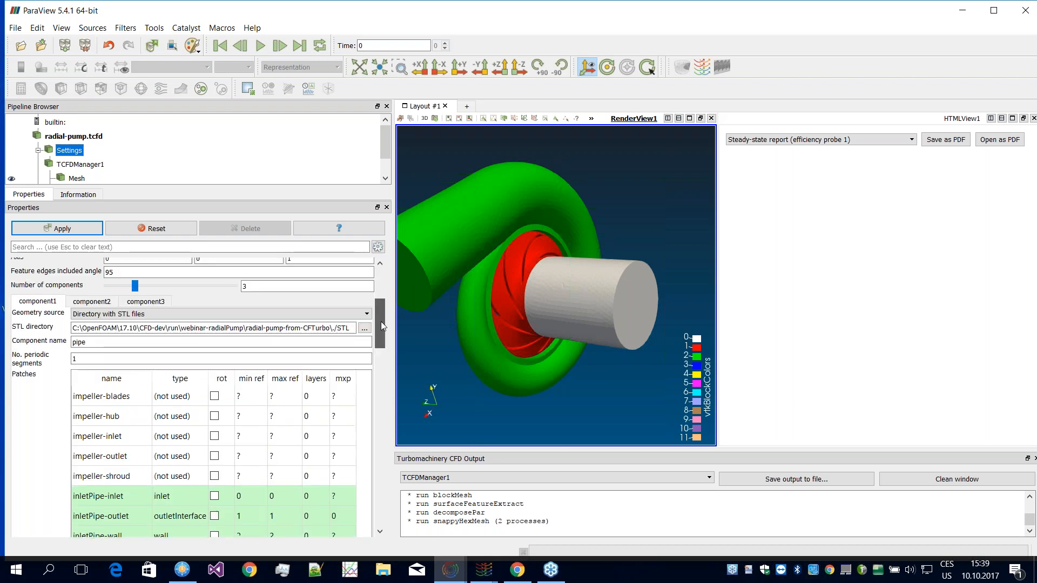
pyautogui.scroll(-1, 377, 325)
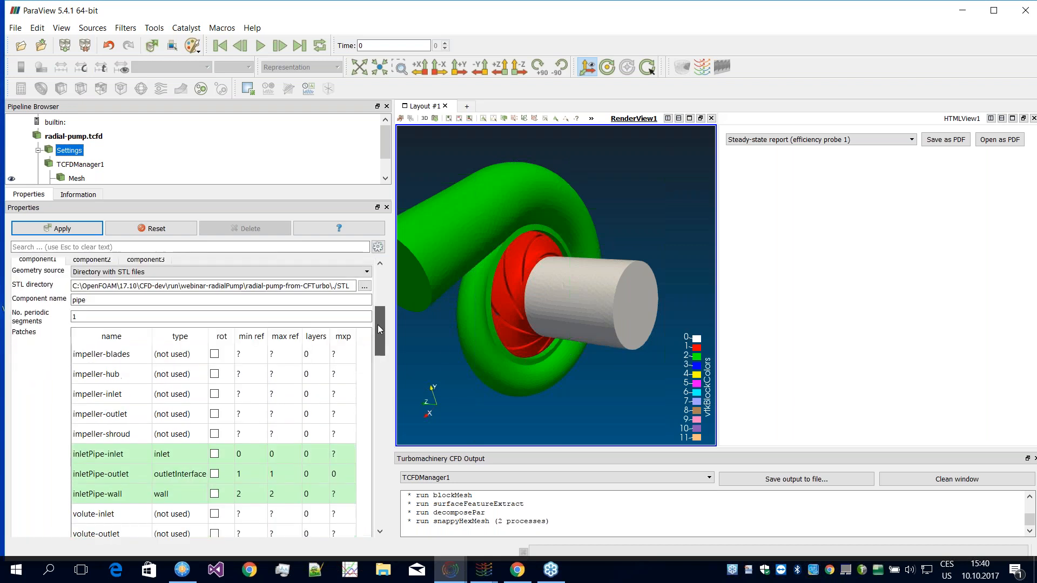
pyautogui.scroll(-1, 379, 327)
pyautogui.scroll(2, 381, 328)
# Step: Check the impeller and volute component definitions, and inspect the enlarged component map before closing it
pyautogui.click(89, 295)
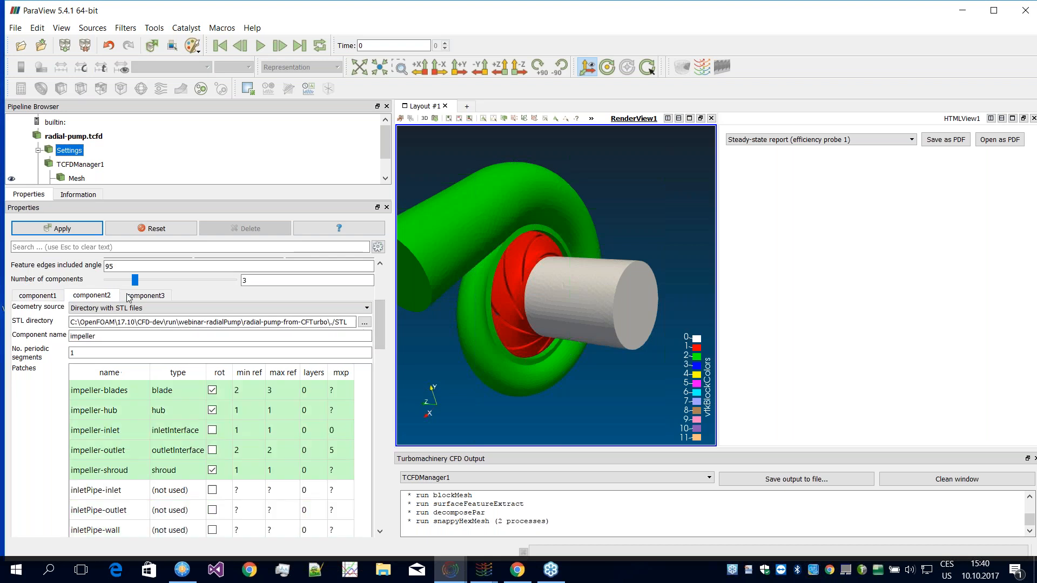
pyautogui.click(145, 295)
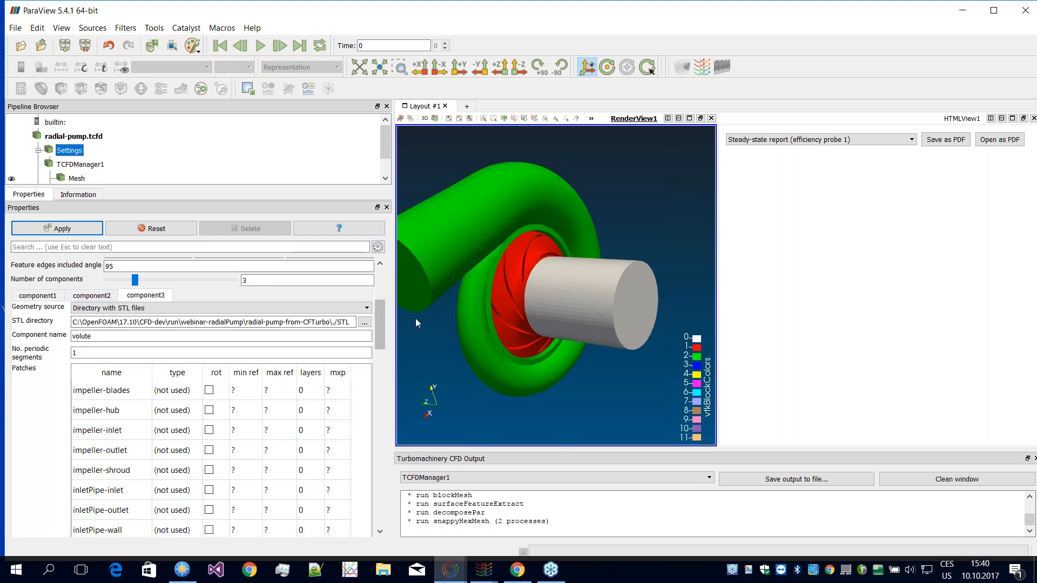
pyautogui.moveTo(382, 317); pyautogui.dragTo(379, 419)
pyautogui.doubleClick(158, 378)
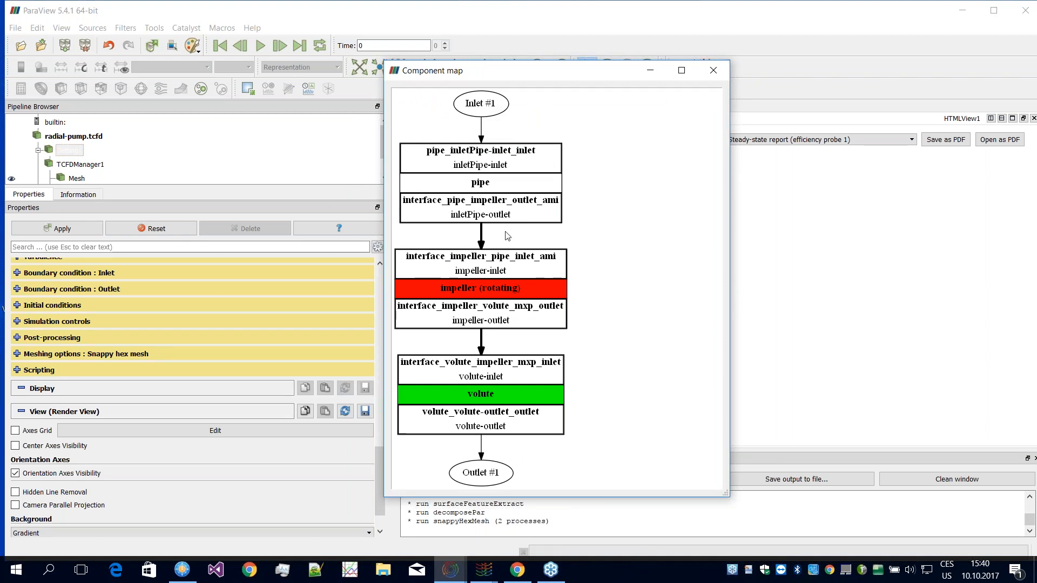
pyautogui.click(713, 71)
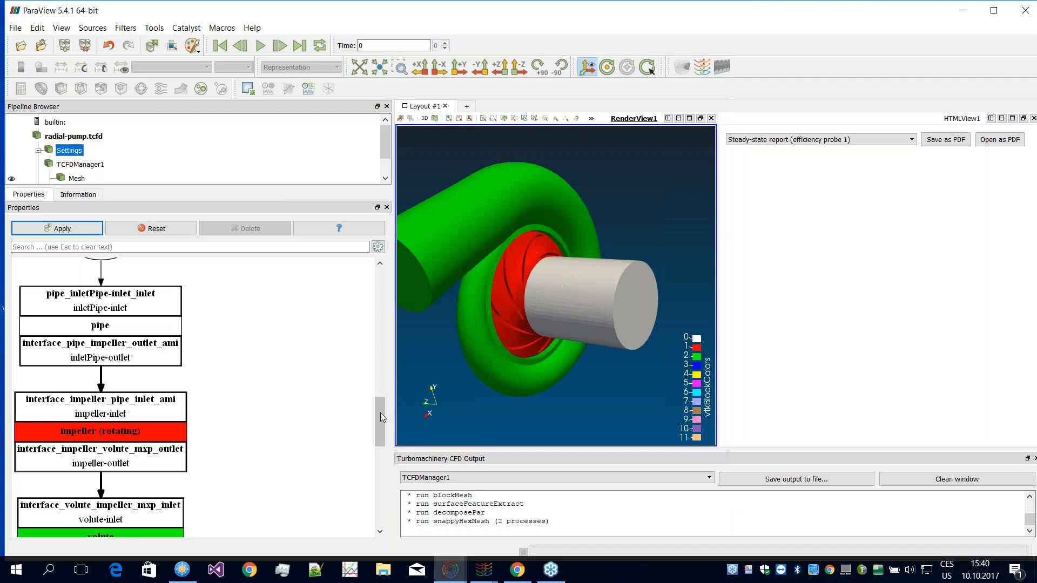
# Step: Examine the speedlines section, checking the rotation speed and its available units while keeping RPM
pyautogui.moveTo(380, 412); pyautogui.dragTo(382, 472)
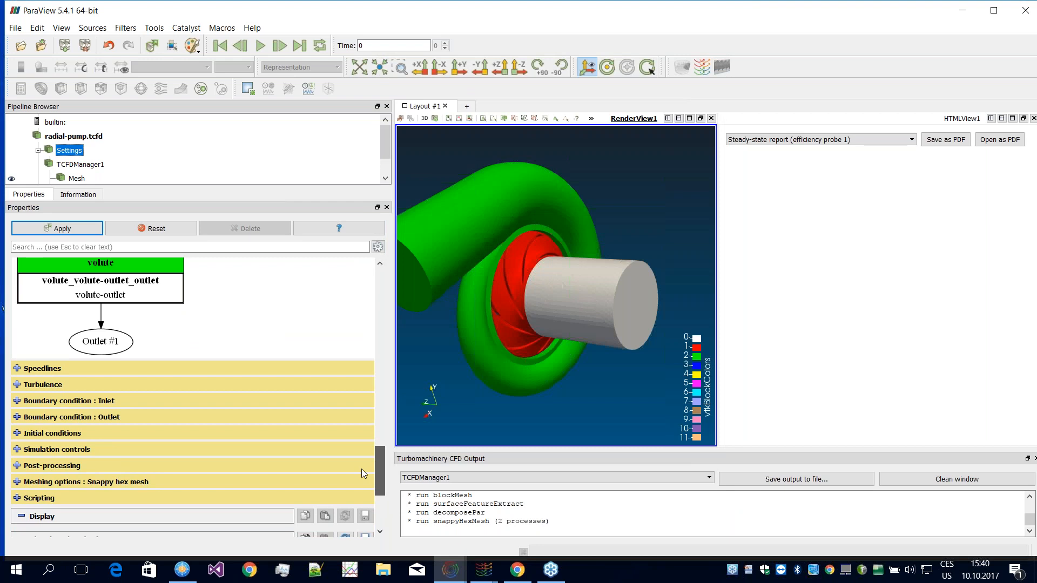
pyautogui.click(346, 368)
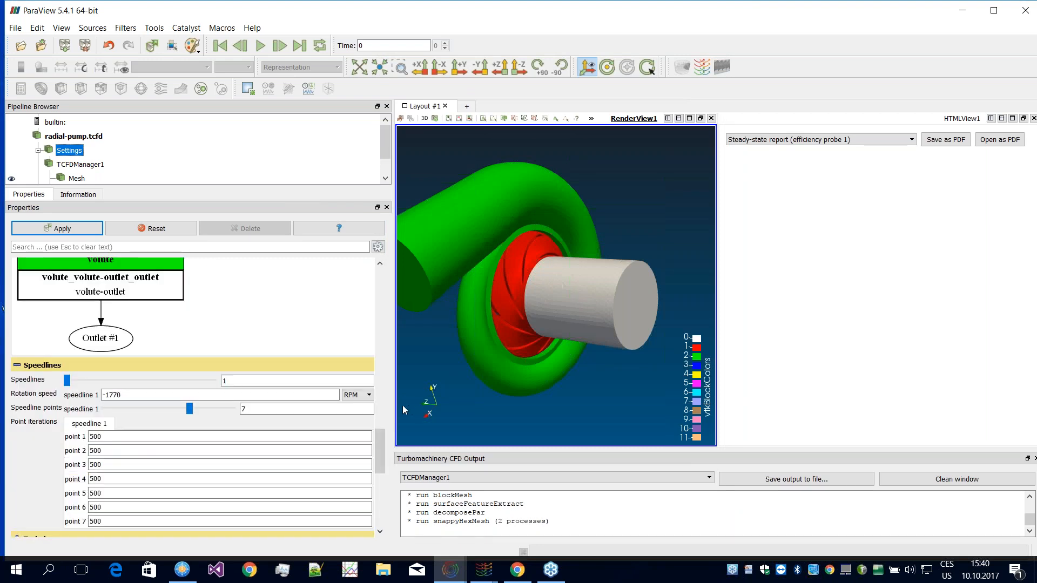
pyautogui.moveTo(379, 446); pyautogui.dragTo(382, 459)
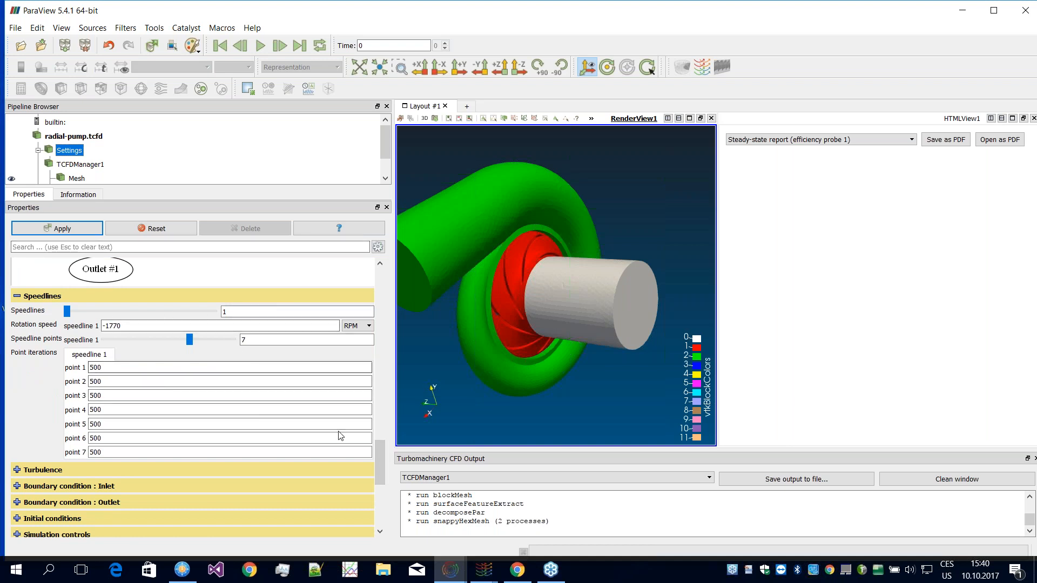
pyautogui.moveTo(379, 459); pyautogui.dragTo(377, 459)
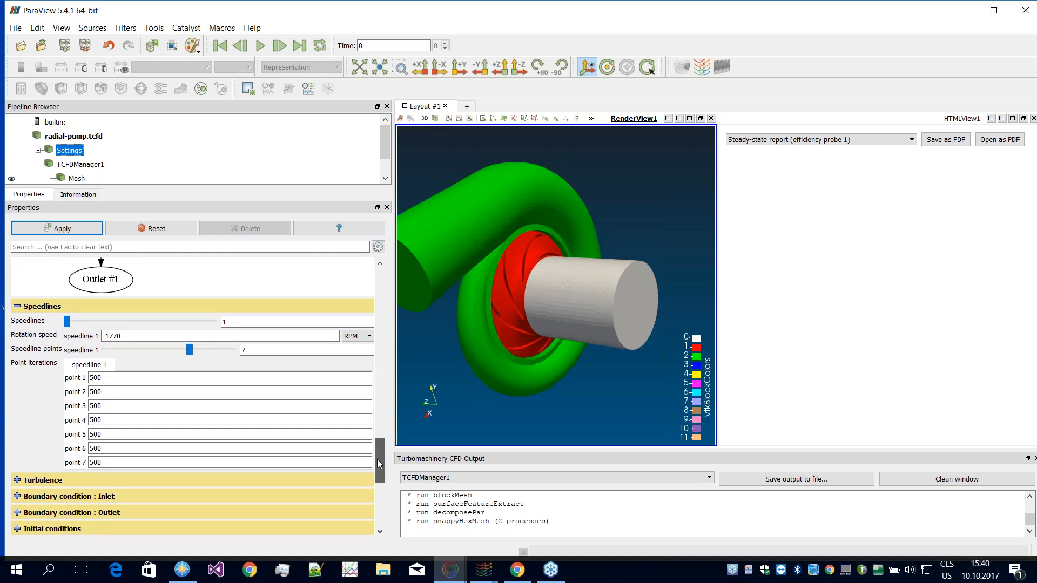
pyautogui.moveTo(377, 455); pyautogui.dragTo(381, 454)
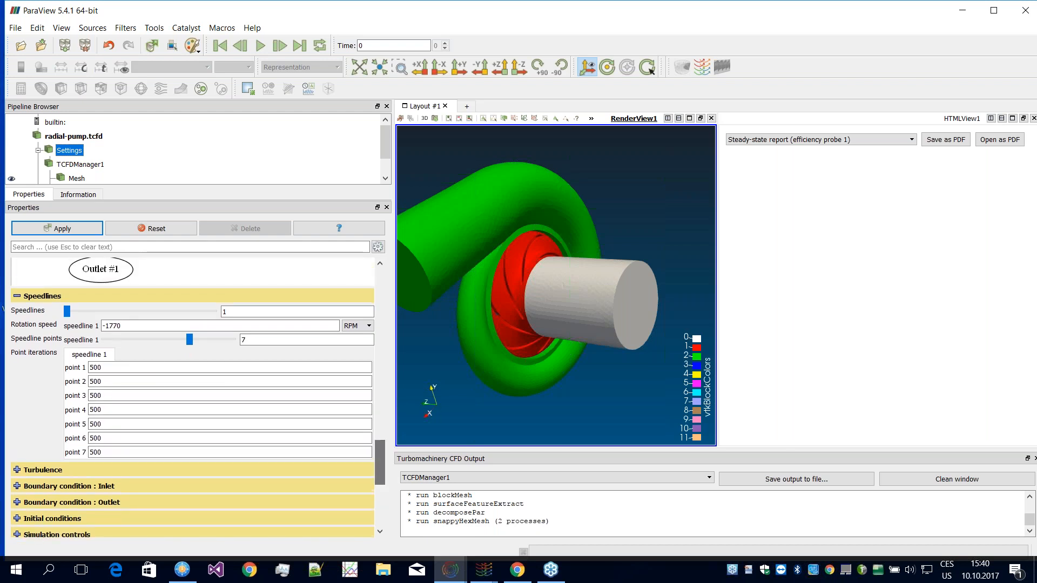
pyautogui.moveTo(122, 326); pyautogui.dragTo(107, 331)
pyautogui.click(128, 326)
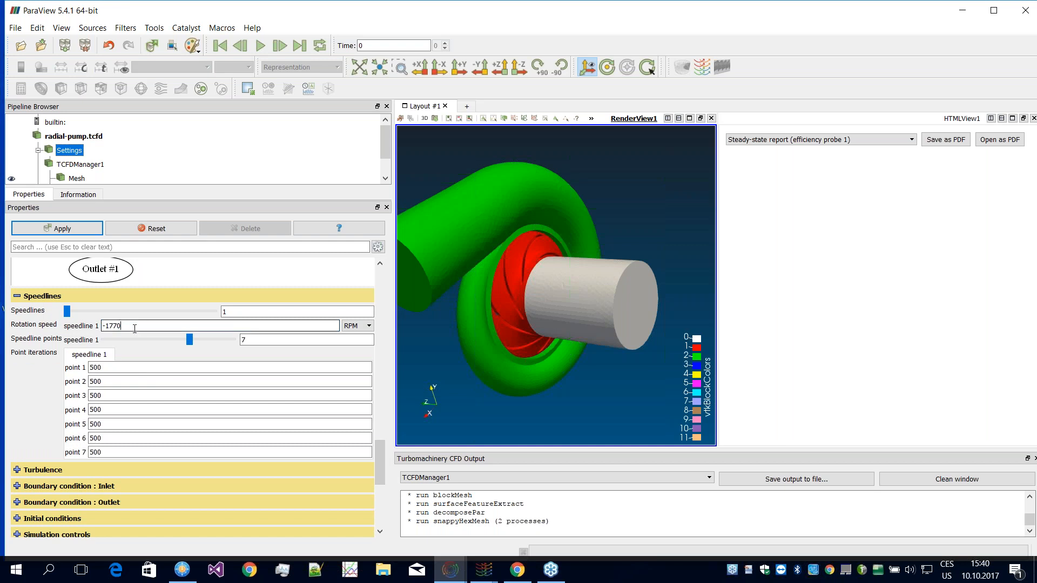
pyautogui.click(367, 327)
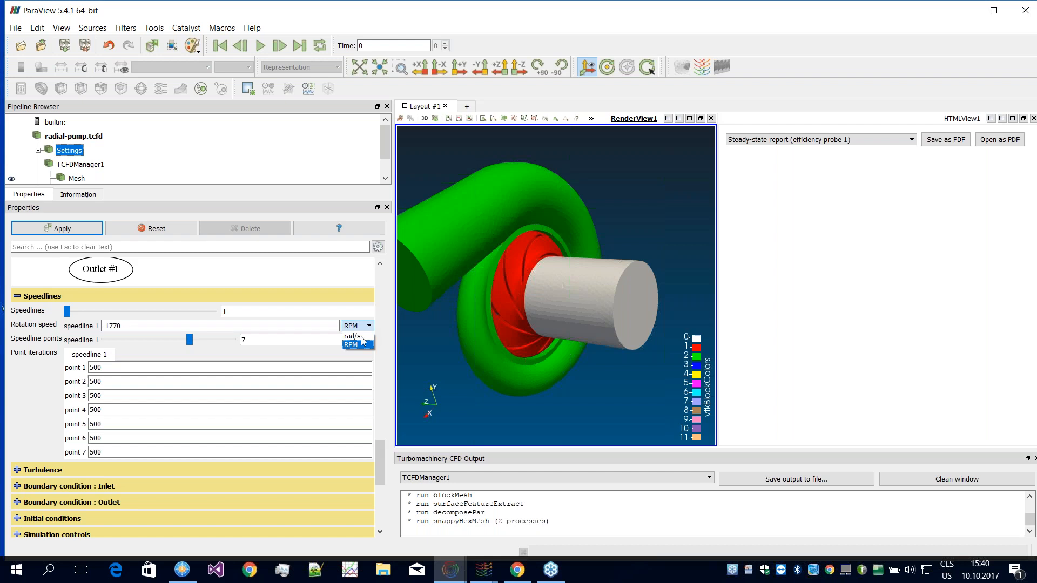
pyautogui.click(246, 324)
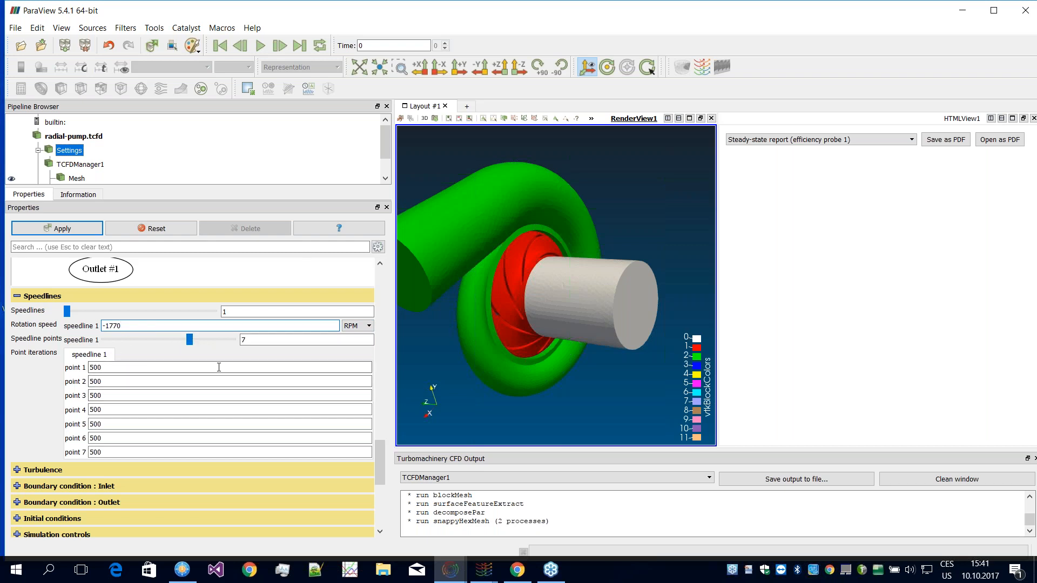
# Step: Review the iterations assigned to each point of speedline 1 and collapse the speedlines section
pyautogui.scroll(-2, 380, 462)
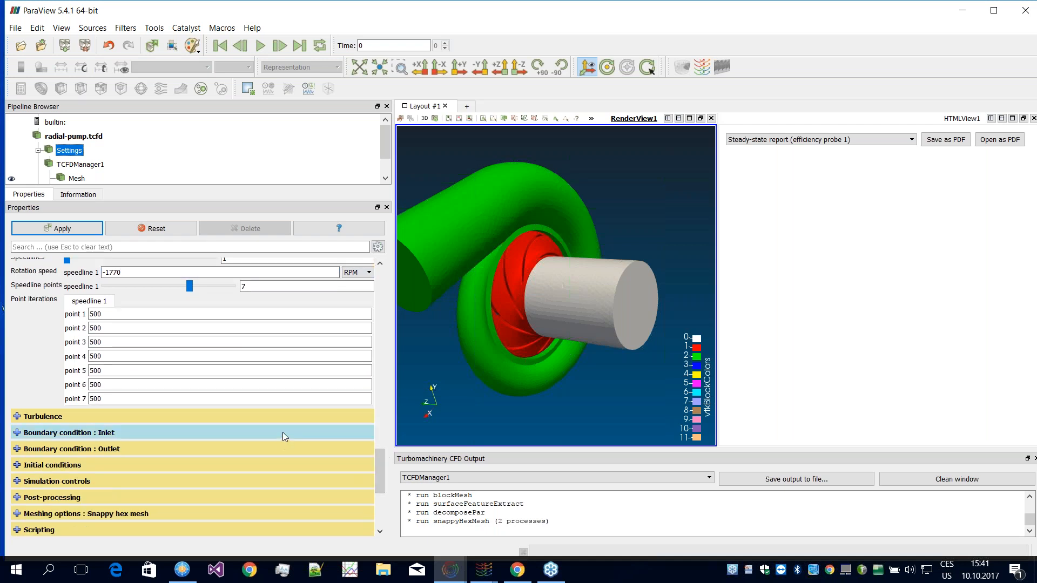
pyautogui.moveTo(378, 462); pyautogui.dragTo(380, 464)
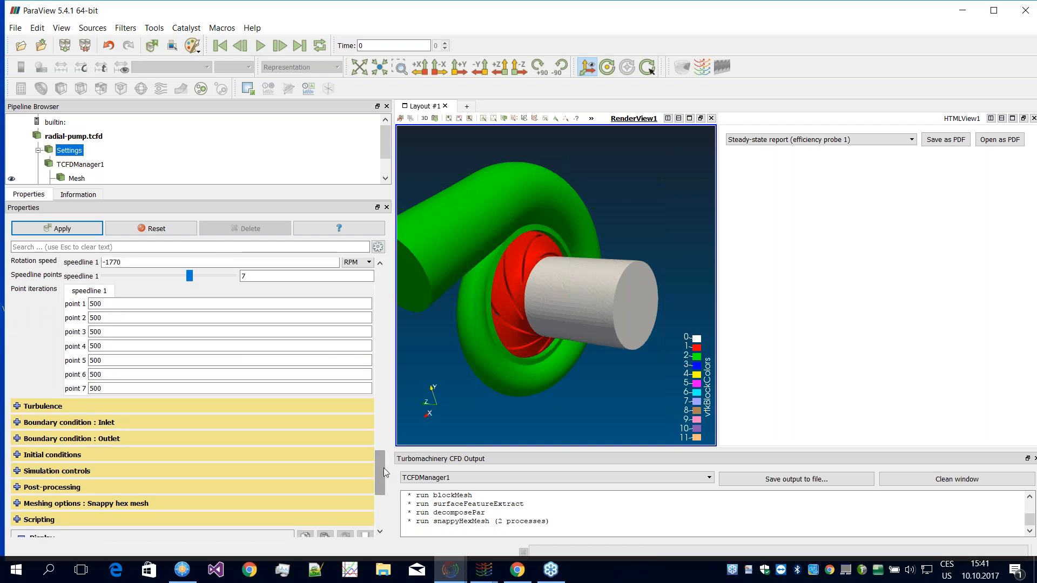
pyautogui.scroll(3, 384, 466)
pyautogui.scroll(-2, 385, 466)
pyautogui.scroll(-3, 384, 465)
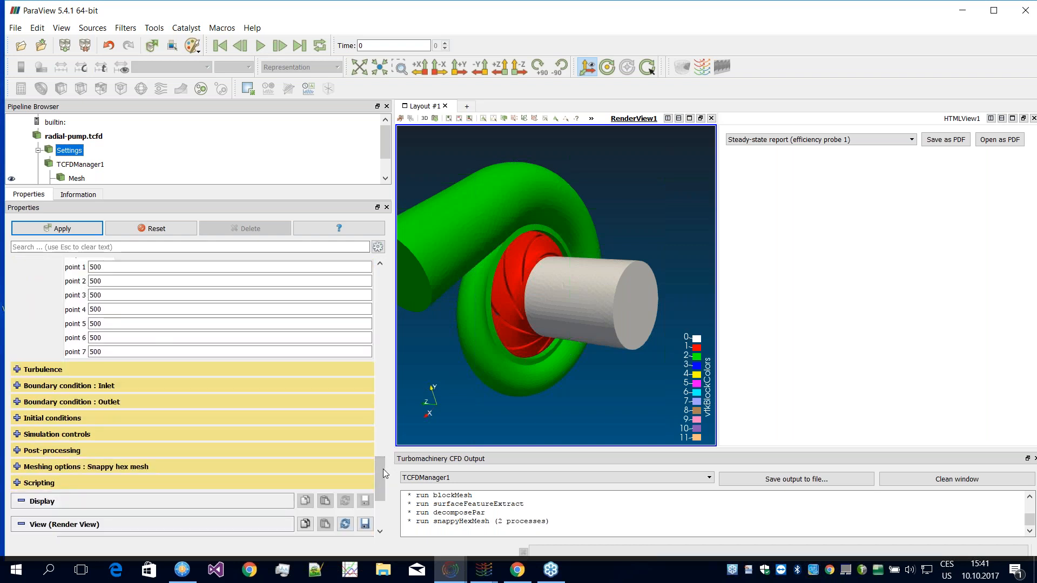
pyautogui.scroll(3, 386, 470)
pyautogui.scroll(-2, 383, 460)
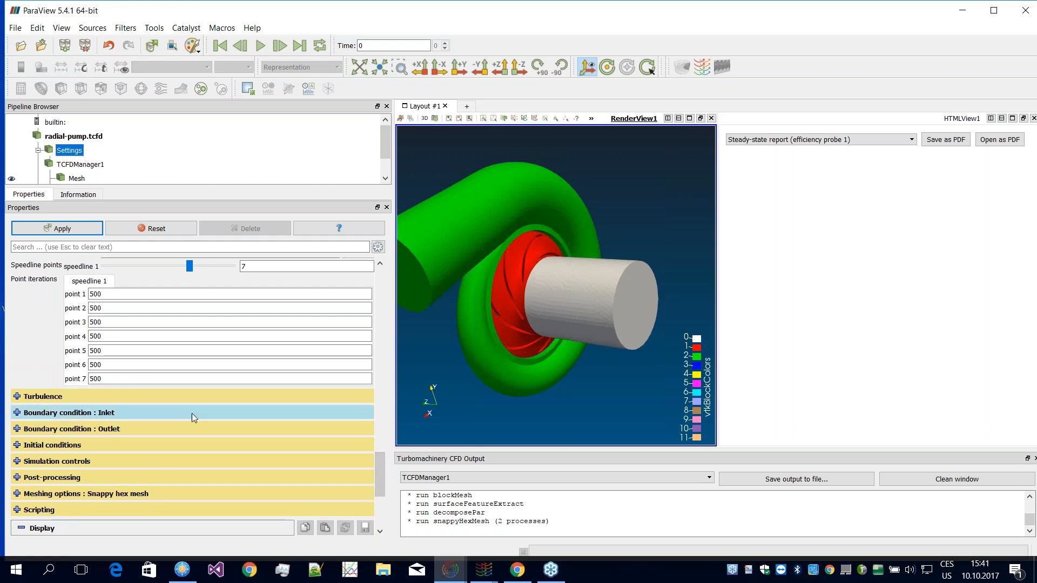
pyautogui.scroll(3, 381, 455)
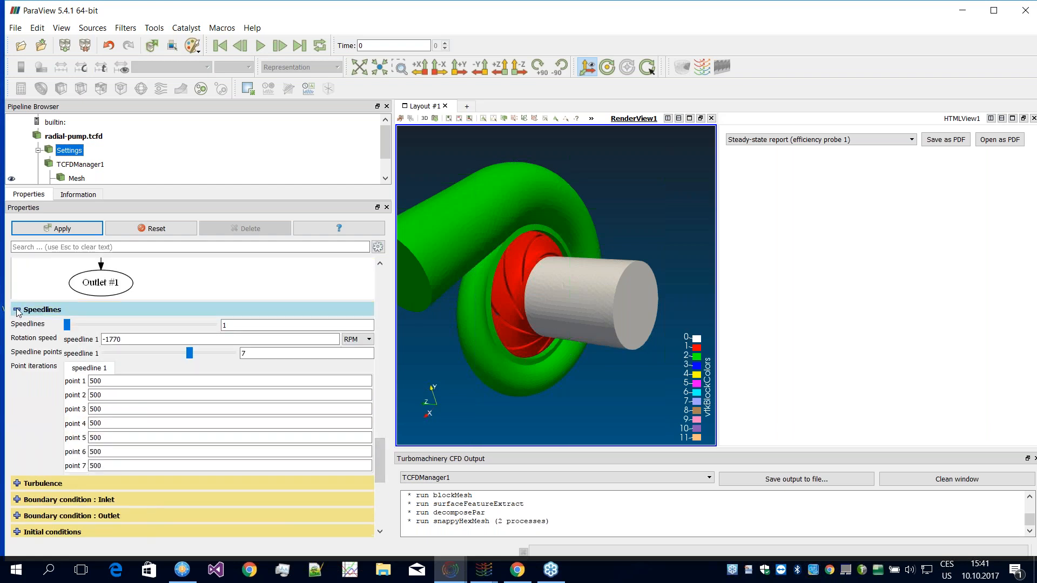
pyautogui.click(17, 307)
# Step: Check the available turbulence models, keep kOmegaSST and collapse the turbulence section
pyautogui.click(18, 326)
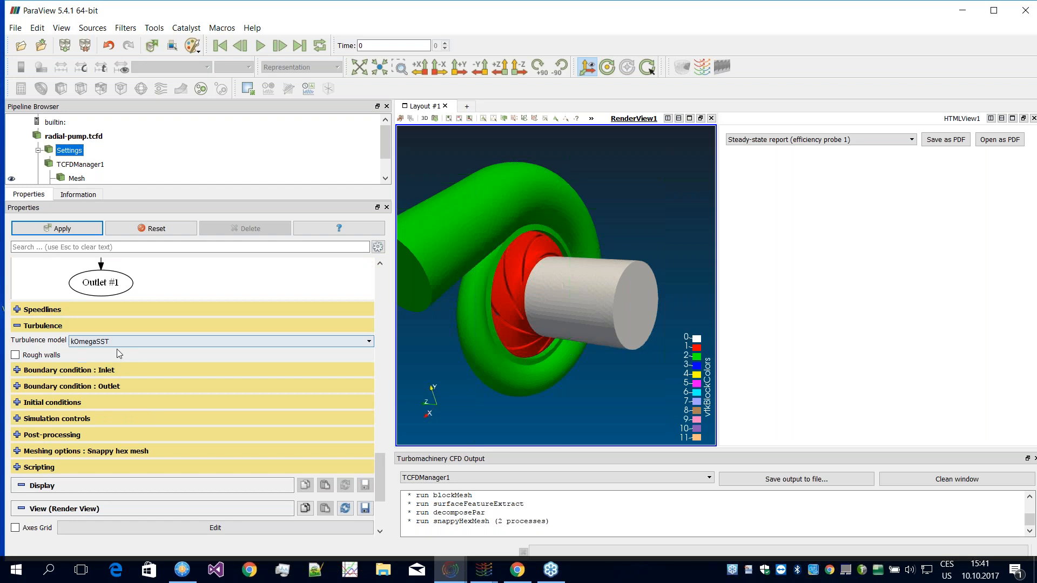
pyautogui.click(97, 344)
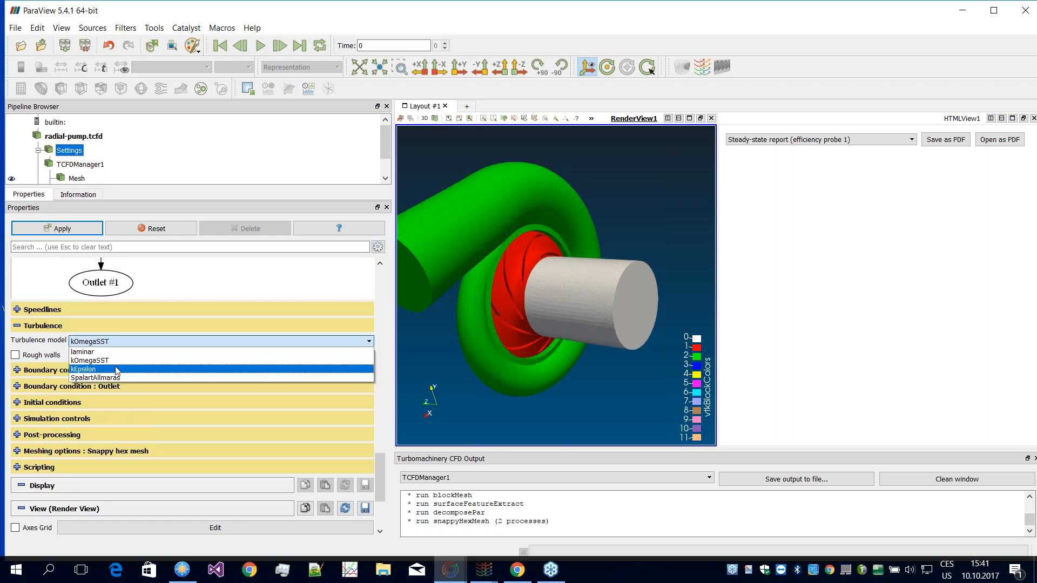
pyautogui.click(208, 323)
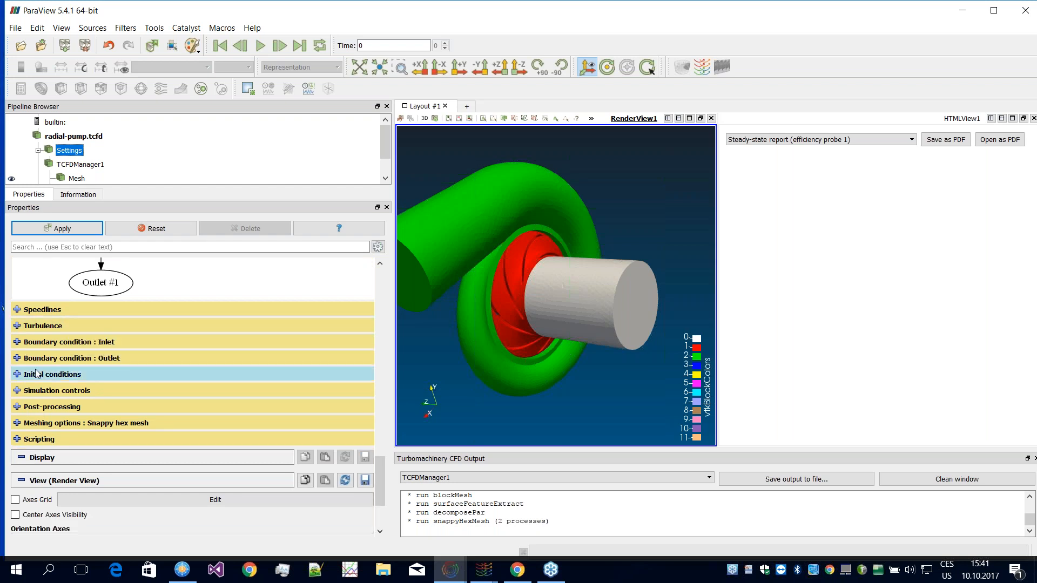
# Step: Examine the volumetric flow rates of the inlet boundary condition and the fixed pressures of the outlet boundary condition
pyautogui.click(16, 342)
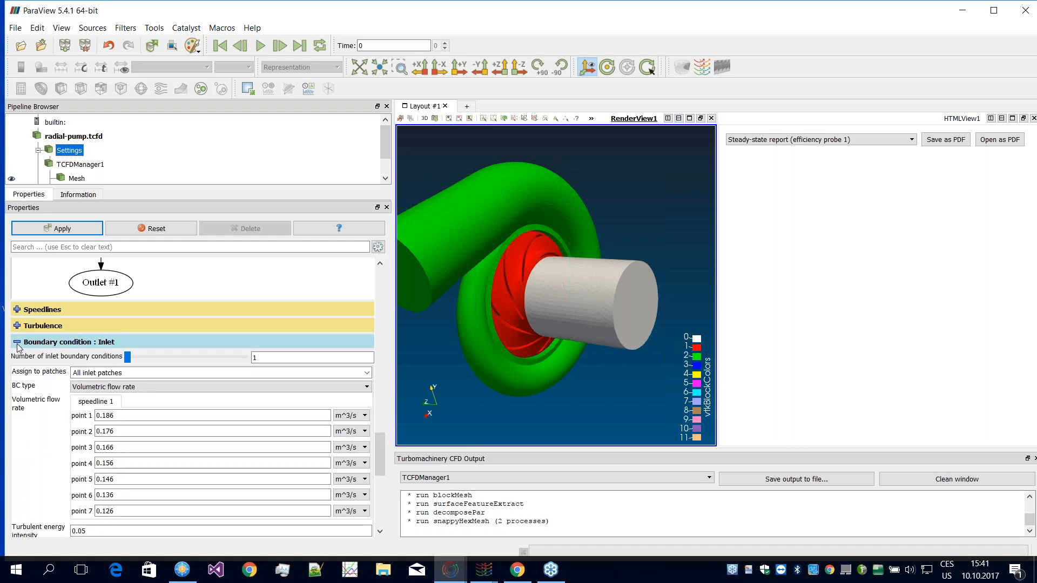
pyautogui.click(17, 342)
pyautogui.click(17, 358)
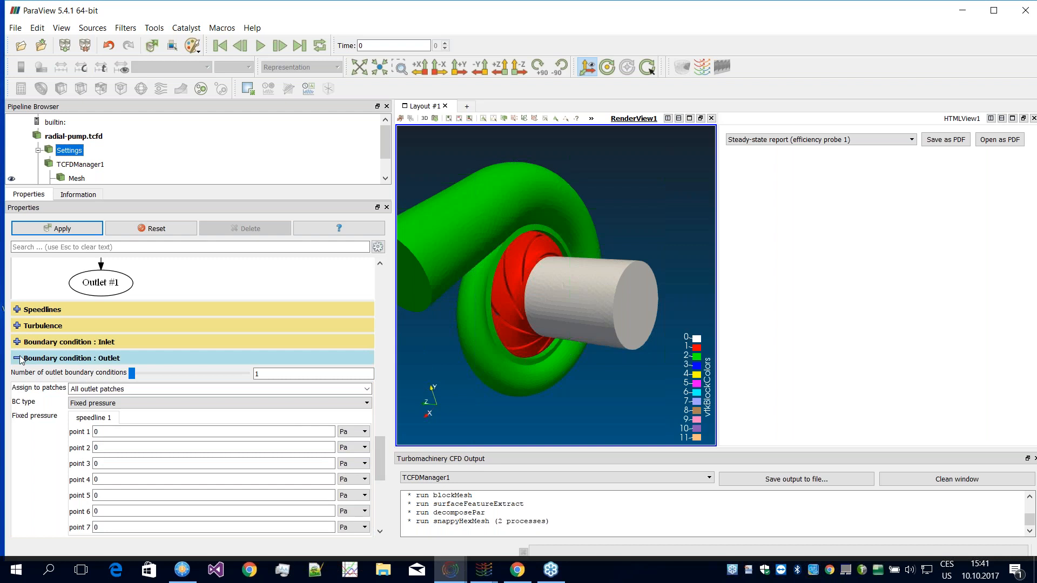
# Step: Collapse the outlet boundary condition and review the type, pressure, velocity and turbulence values of the initial conditions
pyautogui.click(19, 359)
pyautogui.moveTo(379, 466)
pyautogui.mouseDown()
pyautogui.moveTo(376, 455)
pyautogui.moveTo(379, 466)
pyautogui.mouseUp()
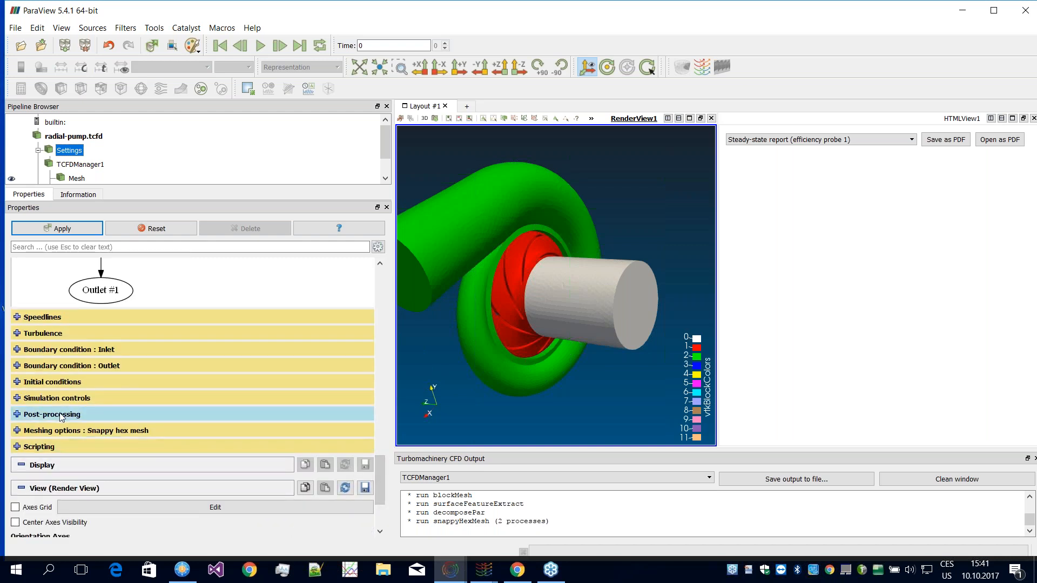
pyautogui.click(16, 382)
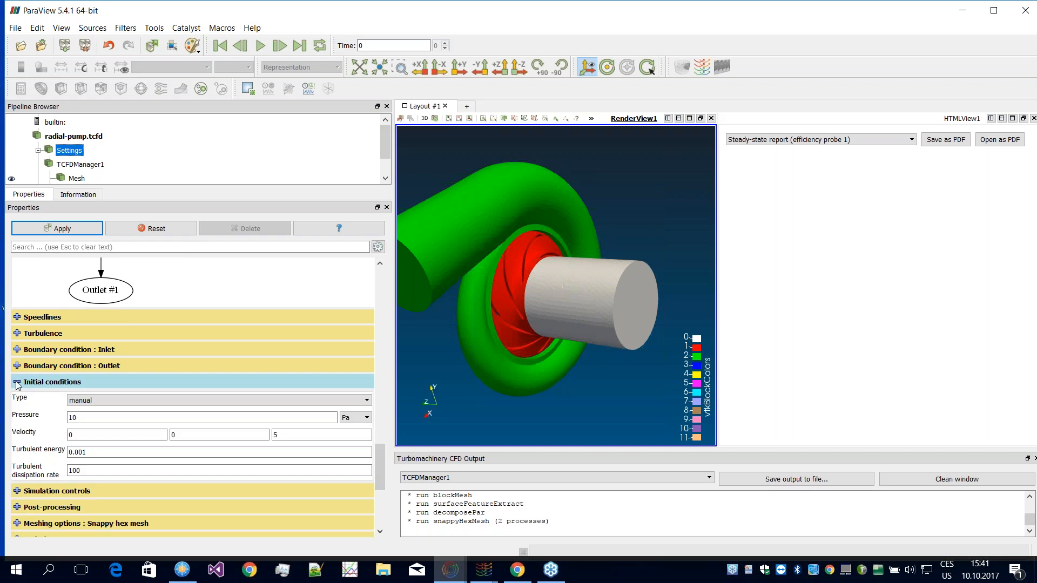
pyautogui.click(17, 383)
# Step: Examine the under-relaxation factors and field bounding limits in the simulation controls and collapse that section
pyautogui.click(17, 399)
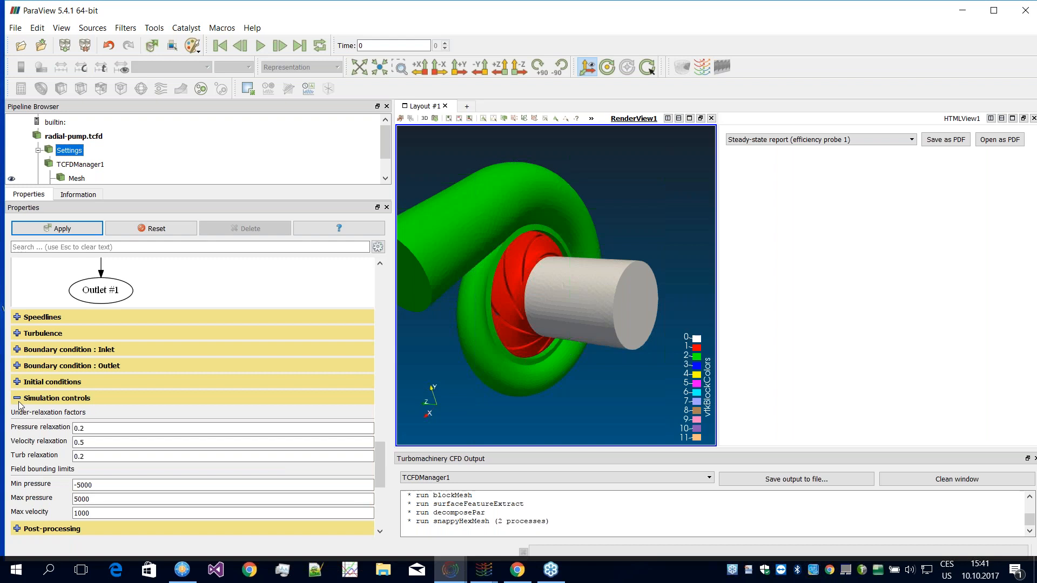
pyautogui.scroll(-2, 381, 459)
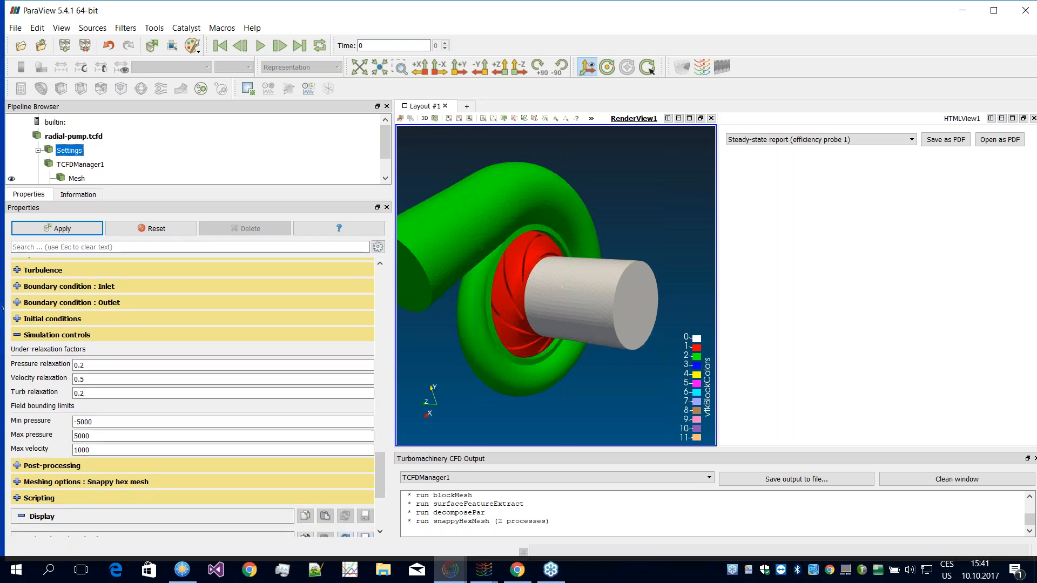
pyautogui.click(162, 394)
pyautogui.click(16, 336)
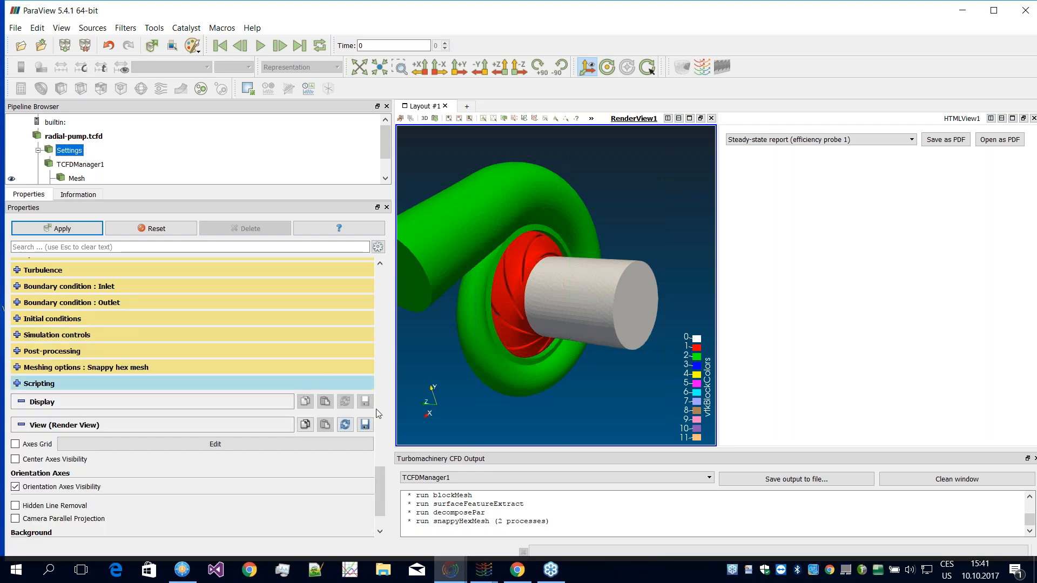
# Step: Examine the post-processing section, checking the units available for reported pressure and volumetric flow
pyautogui.moveTo(378, 484); pyautogui.dragTo(380, 478)
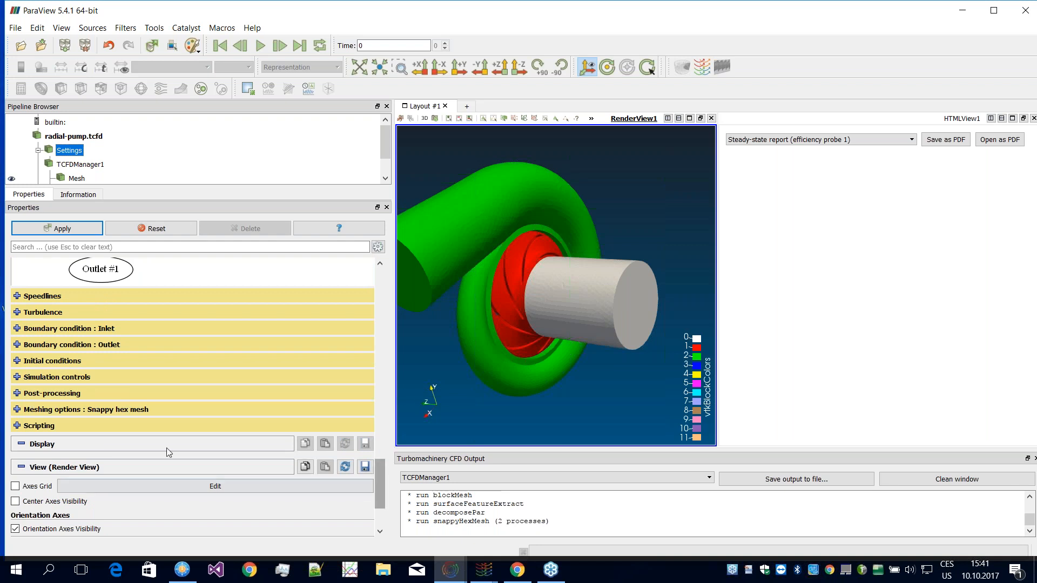
pyautogui.click(17, 394)
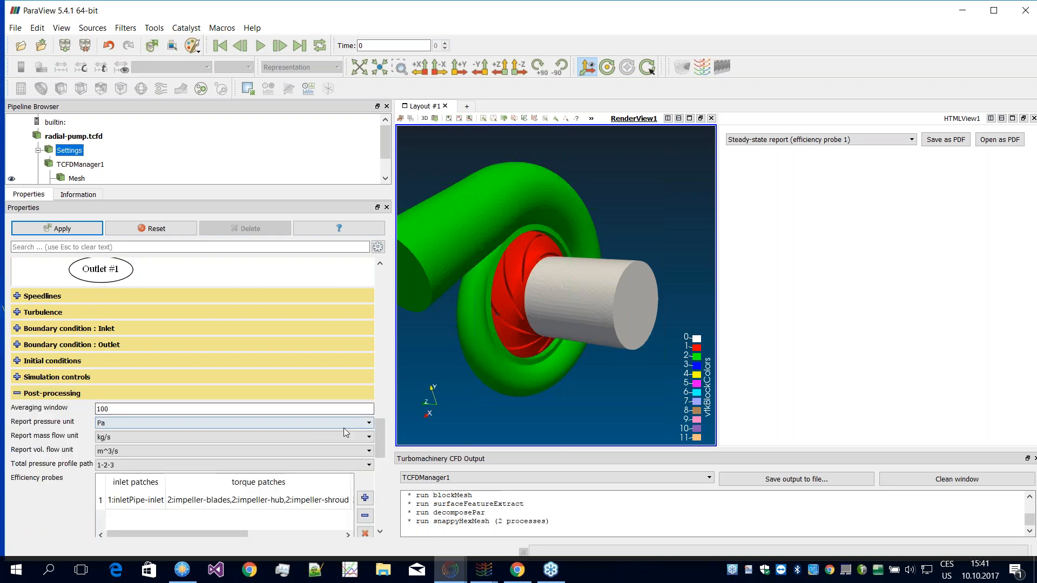
pyautogui.moveTo(382, 435); pyautogui.dragTo(377, 452)
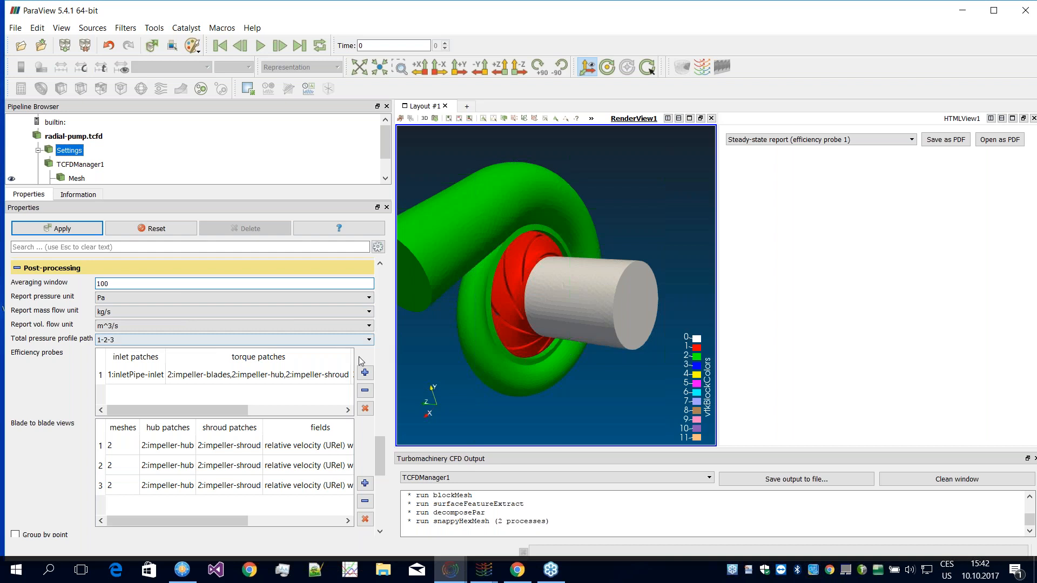
pyautogui.click(135, 296)
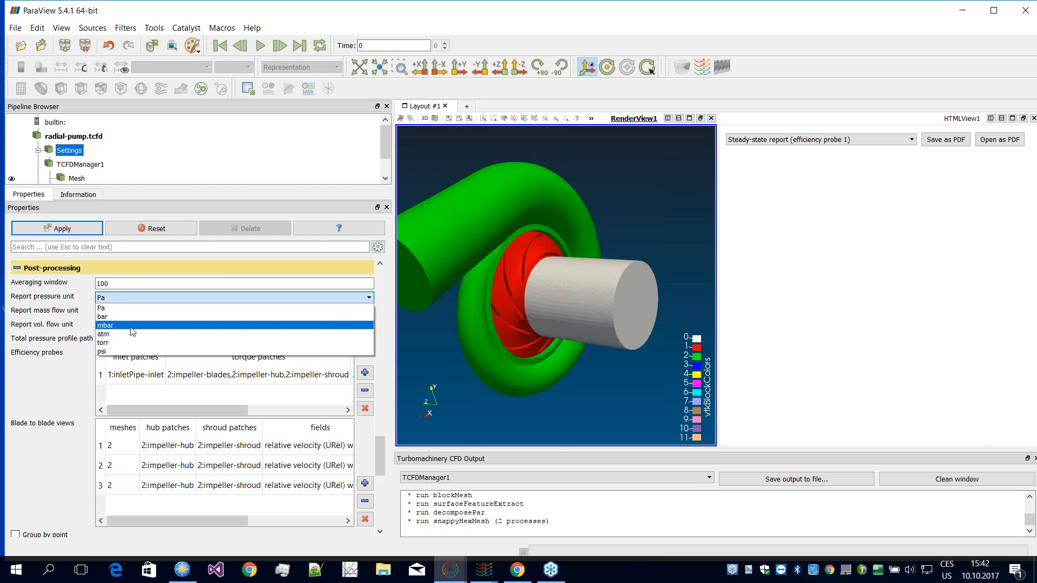
pyautogui.click(183, 280)
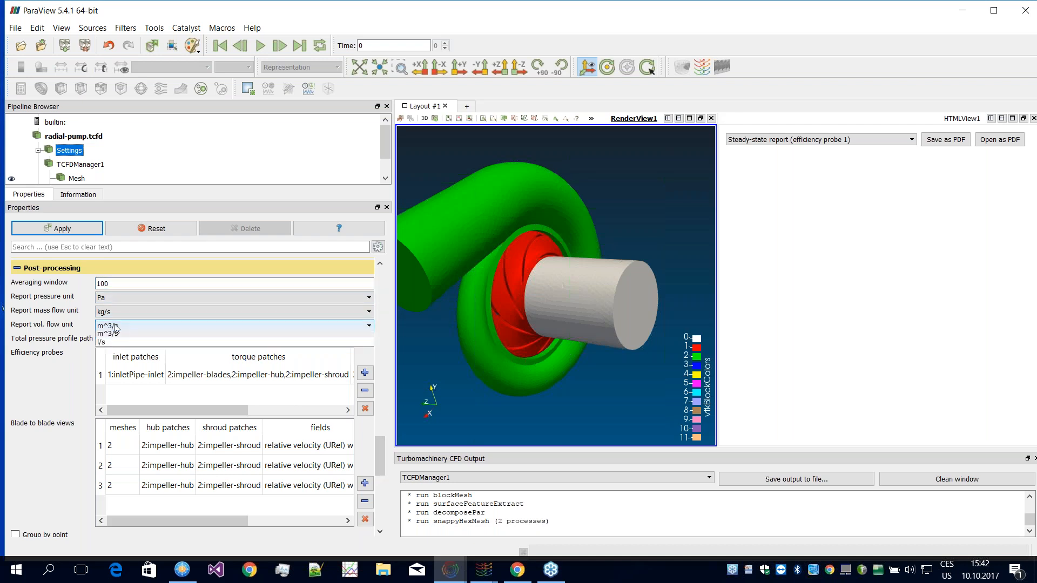
# Step: Examine the patches of the efficiency probe and the patches, fields and spans of the blade-to-blade views
pyautogui.moveTo(383, 454); pyautogui.dragTo(382, 466)
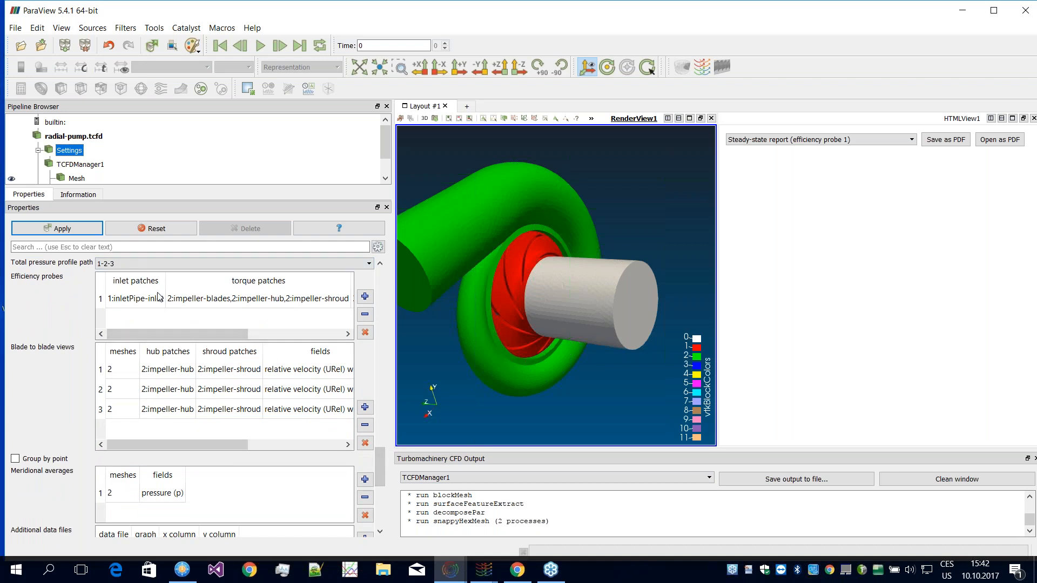
pyautogui.moveTo(465, 333); pyautogui.dragTo(543, 277)
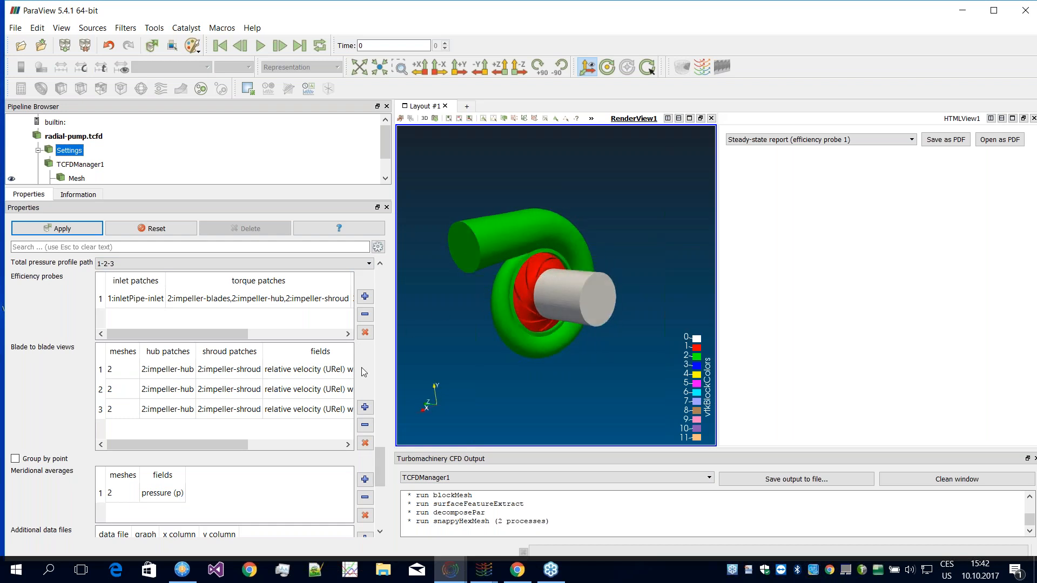
pyautogui.scroll(5, 381, 462)
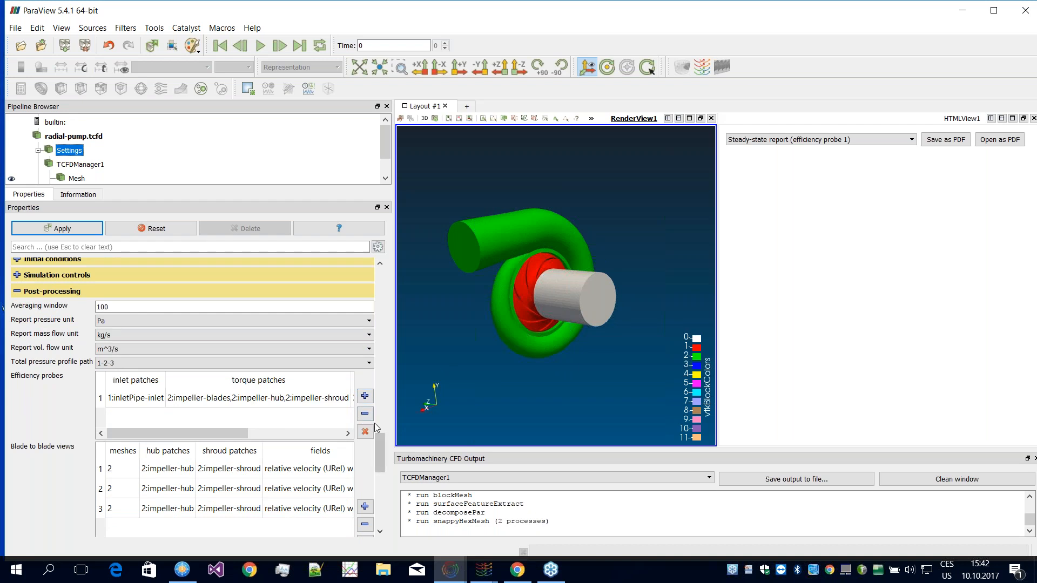
pyautogui.scroll(-3, 381, 449)
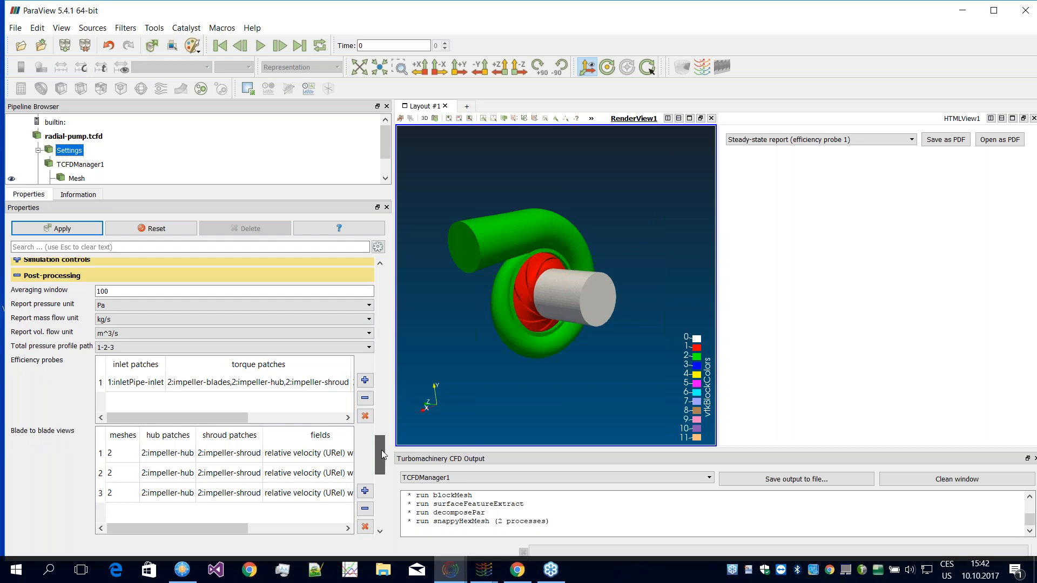
pyautogui.scroll(-5, 381, 450)
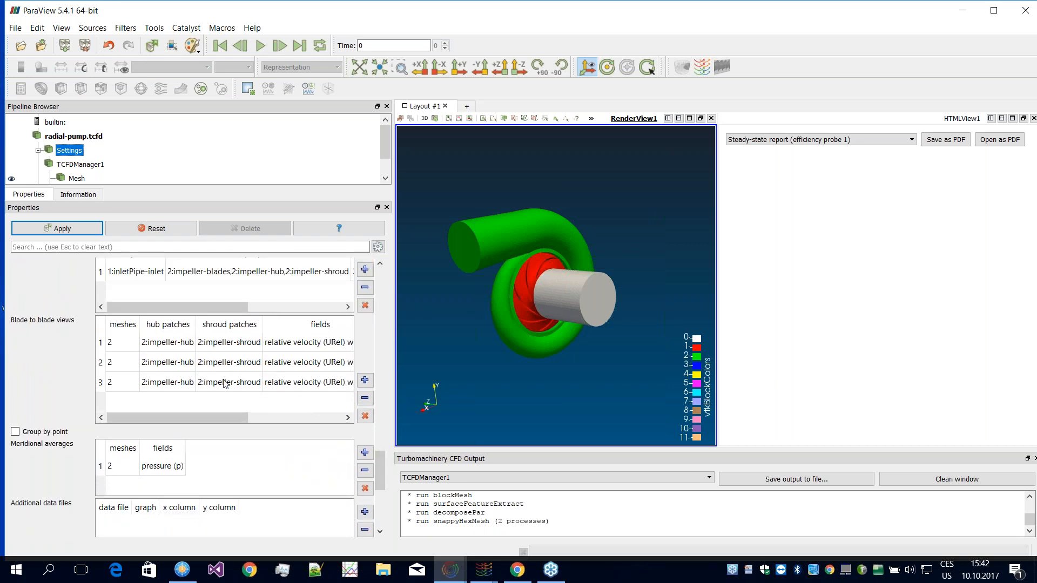
pyautogui.moveTo(171, 417); pyautogui.dragTo(270, 426)
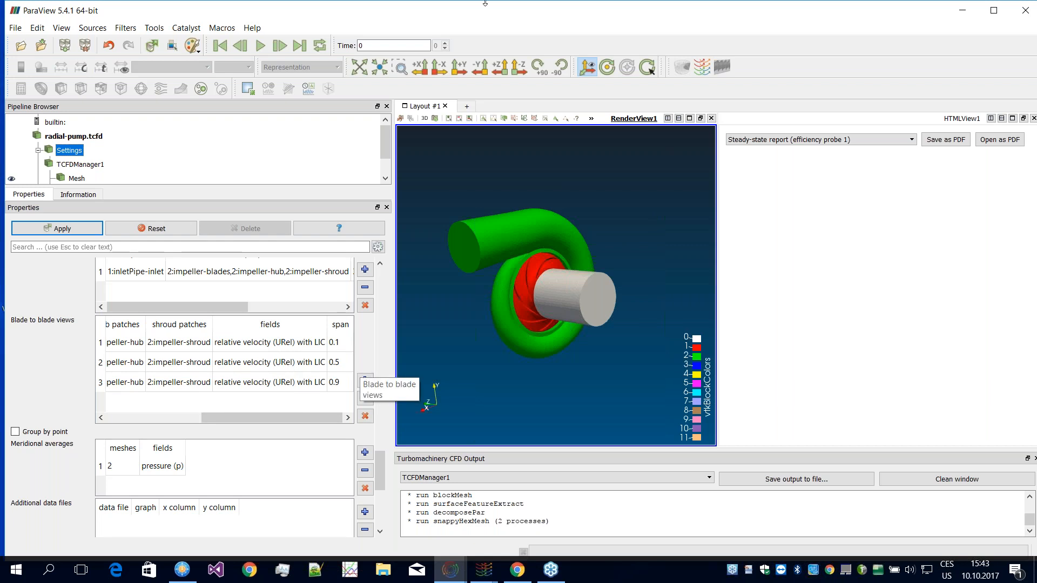
# Step: Check which fields are available for the meridional averages and keep pressure (p)
pyautogui.scroll(-3, 378, 461)
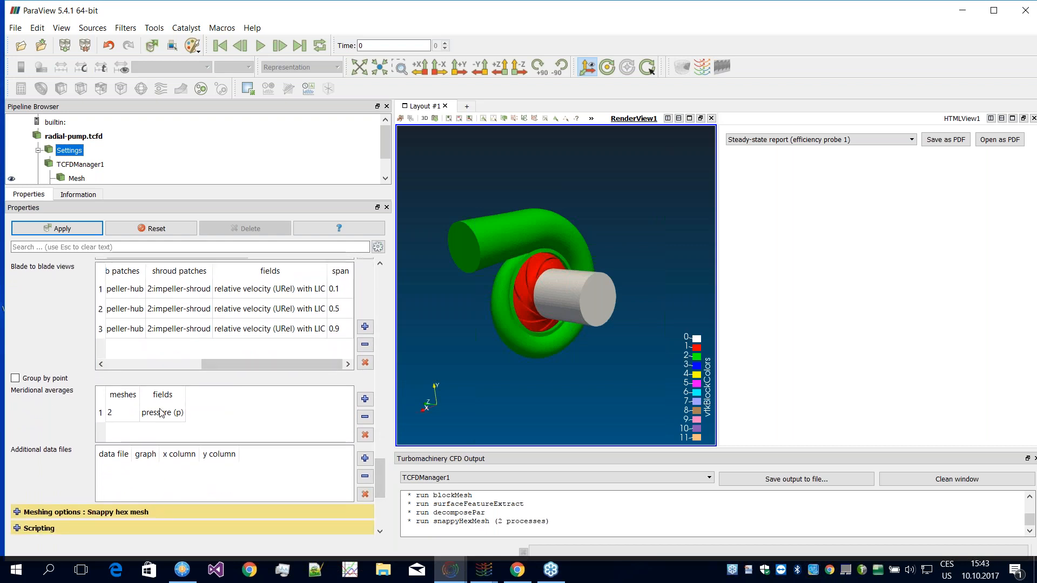
pyautogui.doubleClick(160, 414)
pyautogui.click(163, 410)
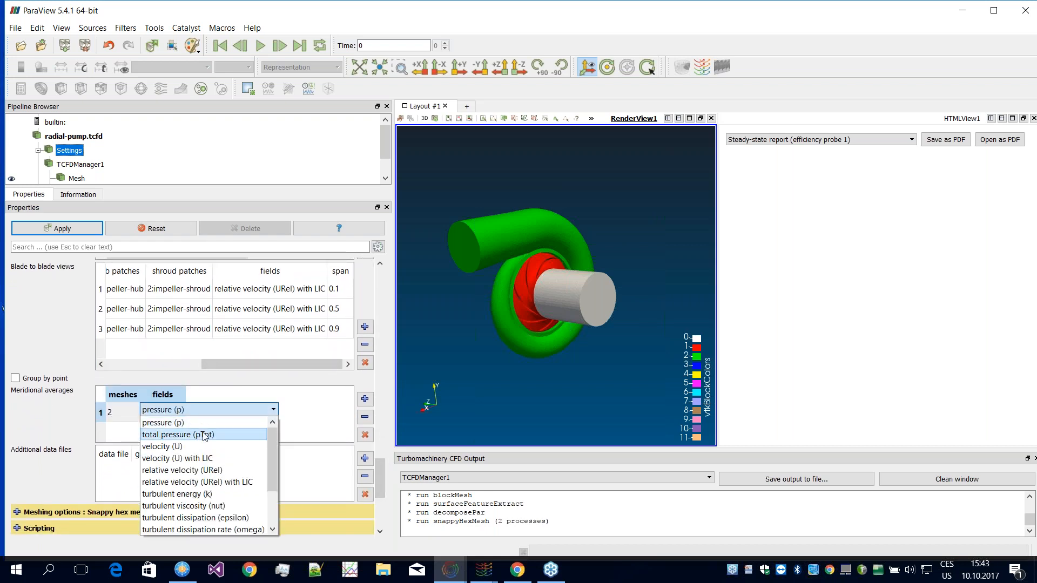
pyautogui.moveTo(275, 453); pyautogui.dragTo(274, 508)
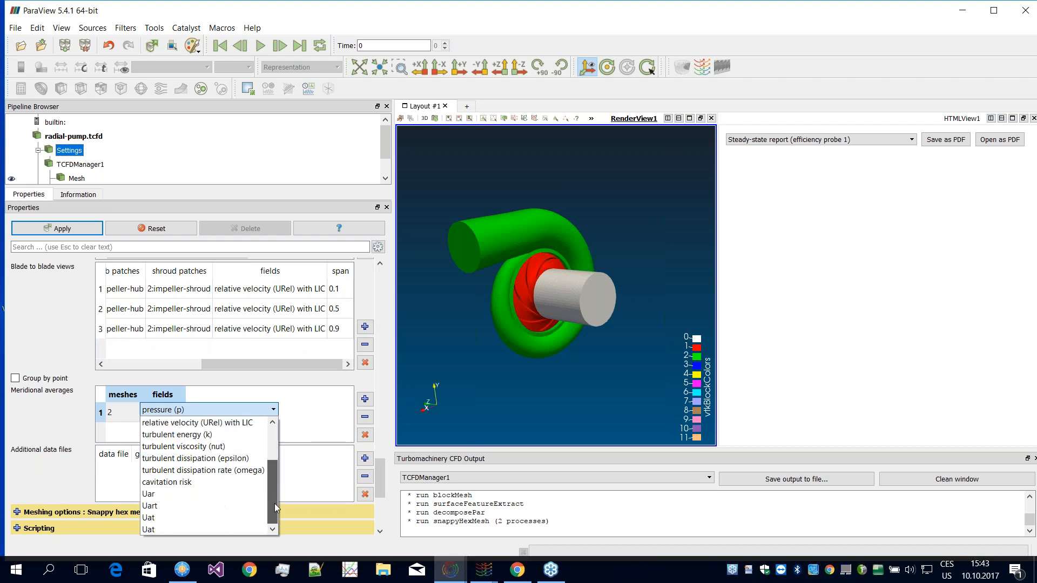
pyautogui.moveTo(275, 493); pyautogui.dragTo(279, 465)
pyautogui.click(41, 407)
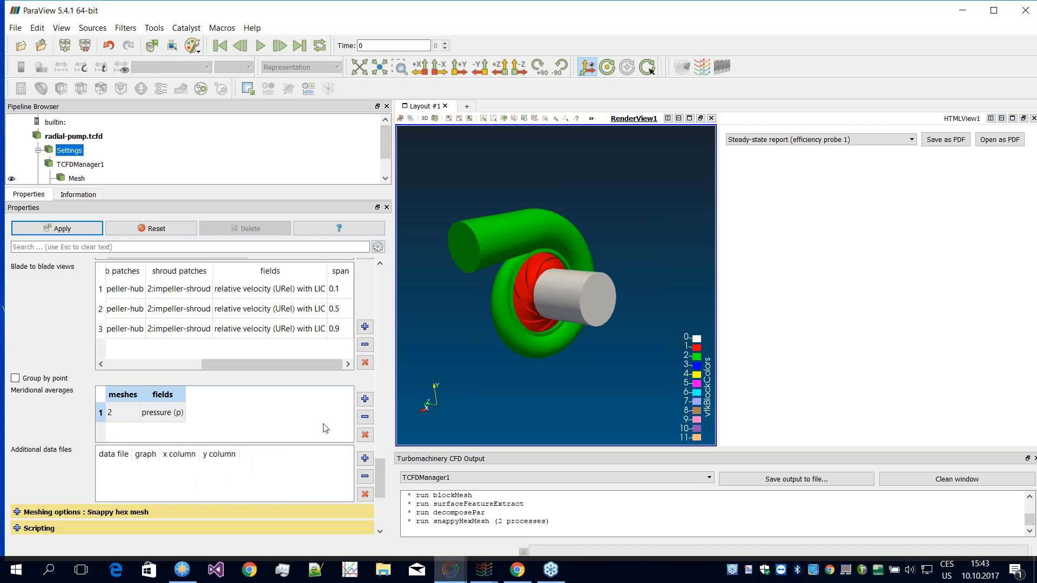
# Step: Review the additional data files table and the script files and execution points of the scripting section
pyautogui.moveTo(380, 473); pyautogui.dragTo(379, 483)
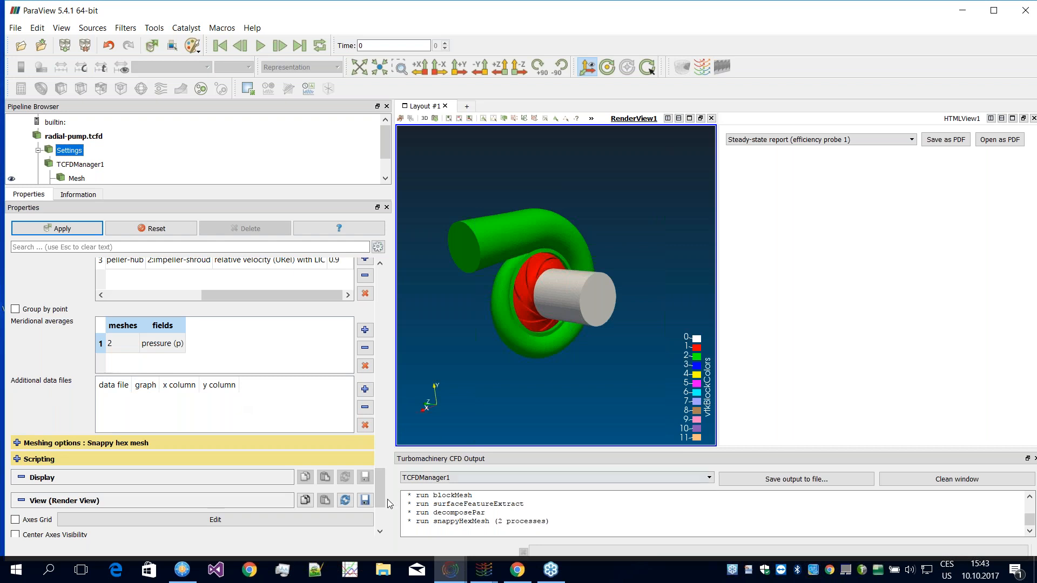
pyautogui.moveTo(377, 497)
pyautogui.mouseDown()
pyautogui.moveTo(385, 482)
pyautogui.moveTo(385, 498)
pyautogui.mouseUp()
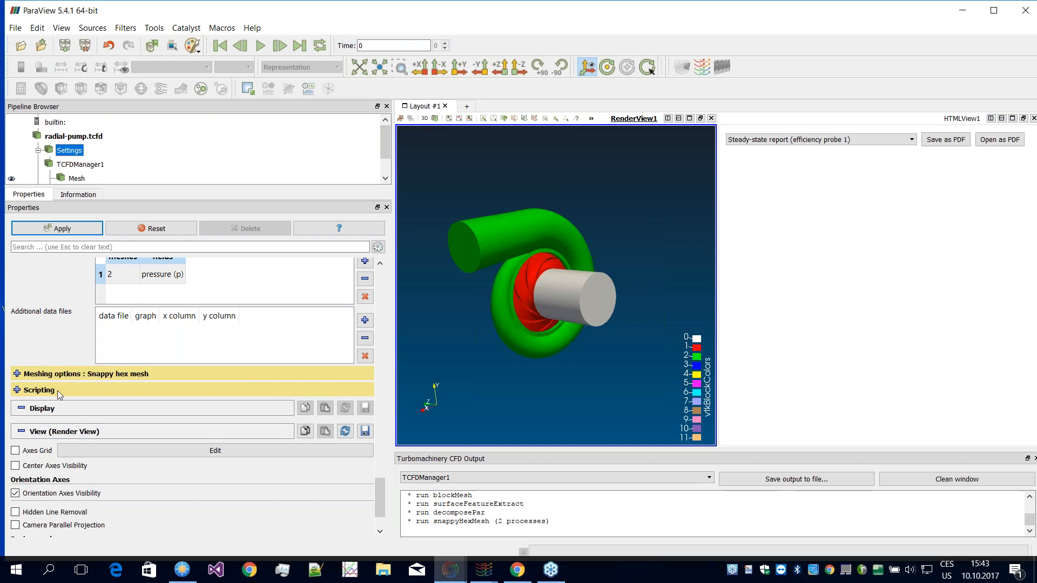
pyautogui.click(19, 390)
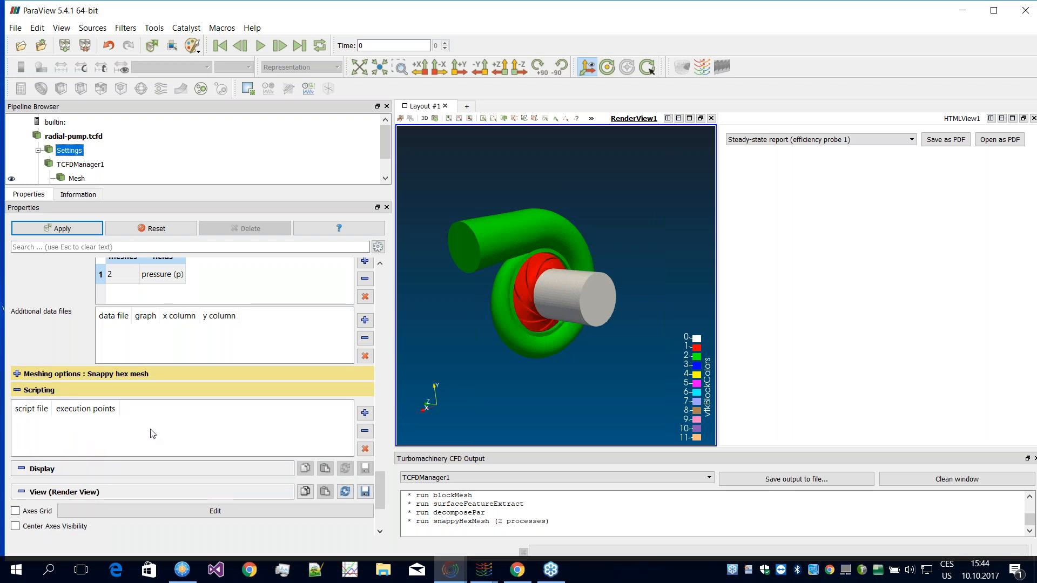
pyautogui.moveTo(383, 494); pyautogui.dragTo(381, 486)
pyautogui.scroll(-1, 380, 491)
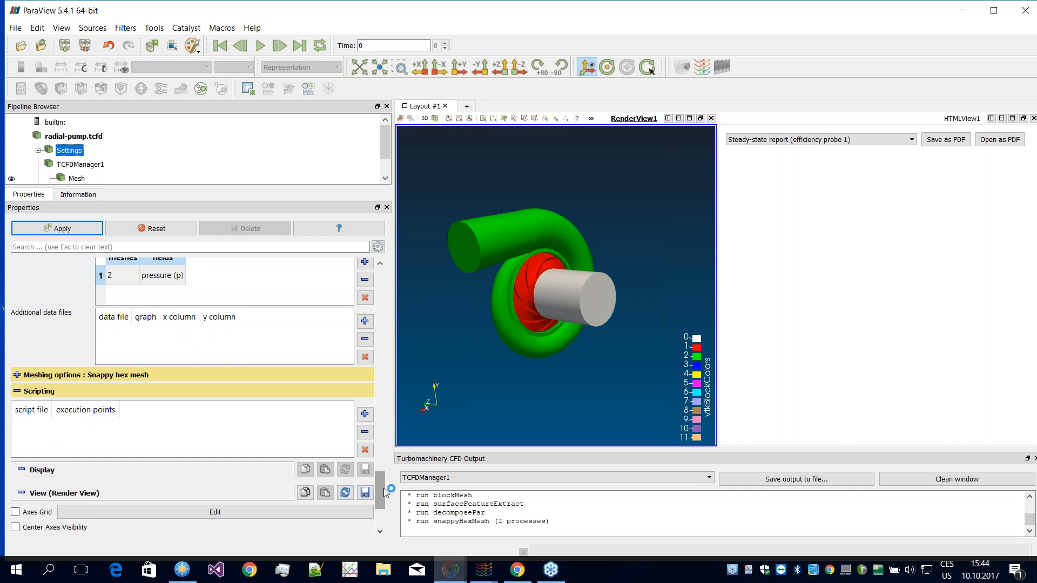
# Step: Return to the start of the case settings and expand the simulation and physics sections for review
pyautogui.moveTo(378, 494); pyautogui.dragTo(380, 280)
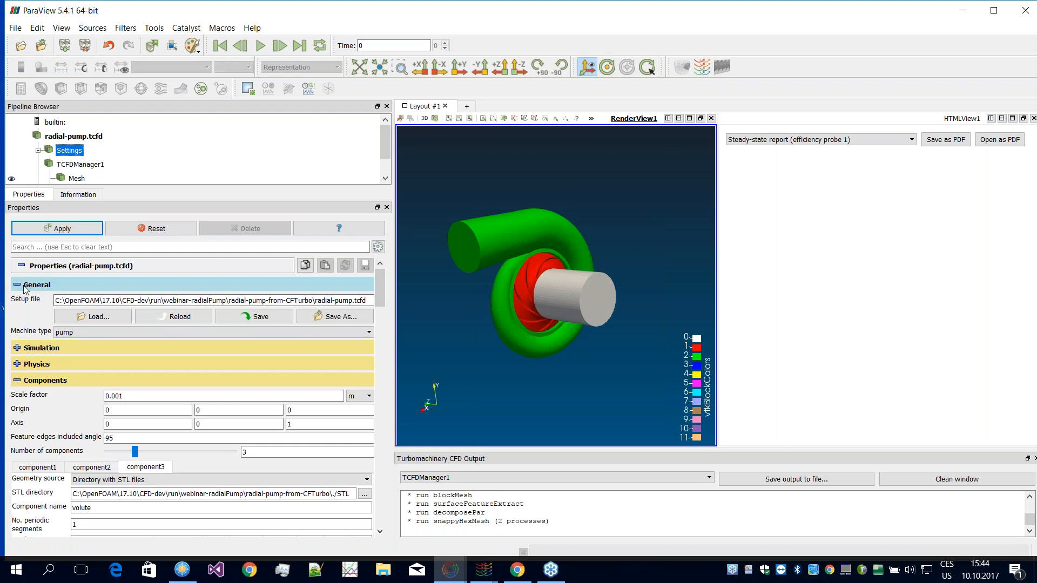
pyautogui.click(51, 348)
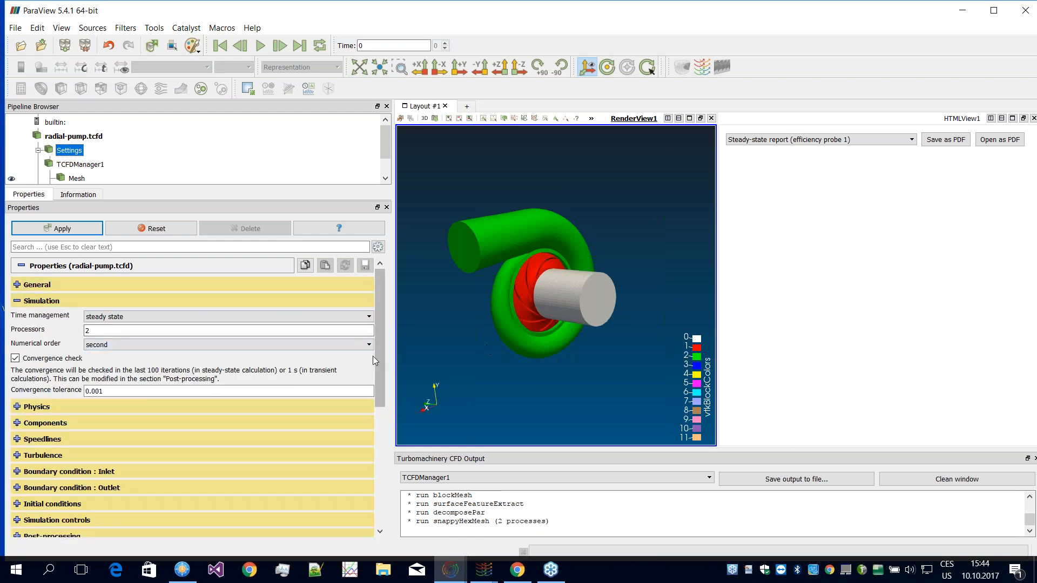
pyautogui.scroll(-2, 377, 368)
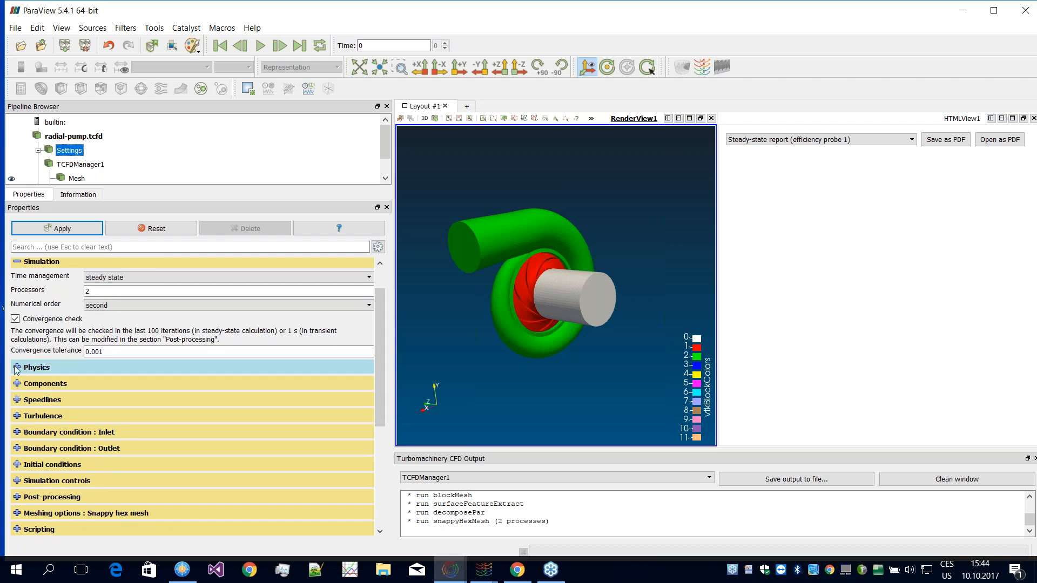
pyautogui.click(16, 368)
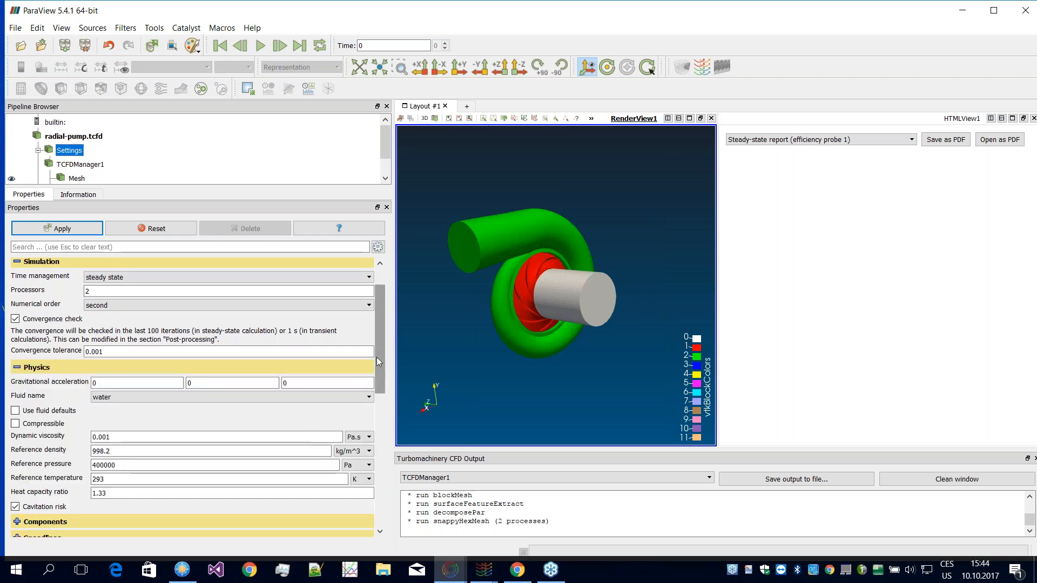
pyautogui.scroll(-2, 377, 357)
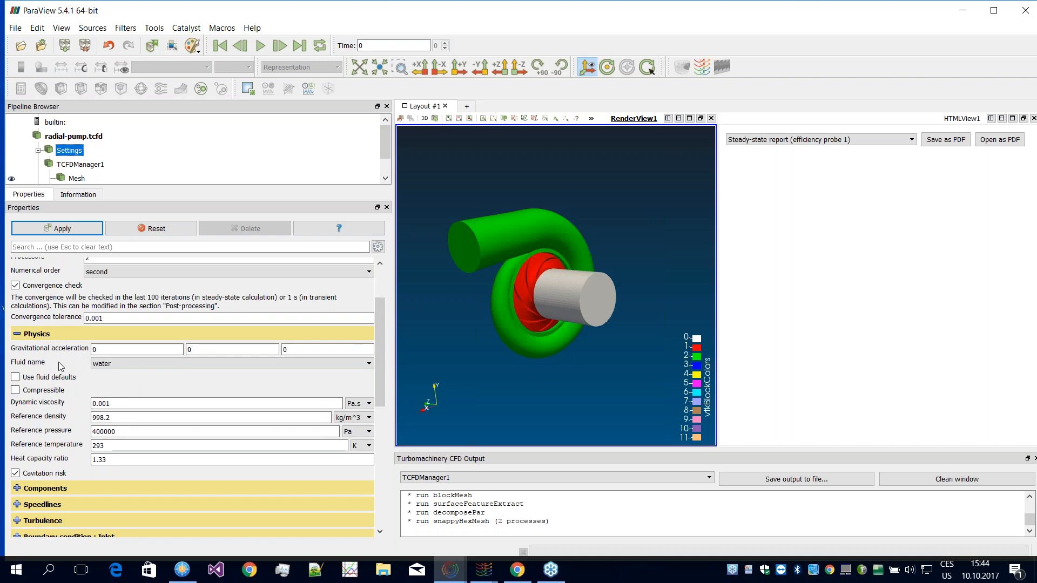
# Step: Check the available fluids in the physics section, keep water and look at the Compressible option
pyautogui.moveTo(121, 368)
pyautogui.click(122, 364)
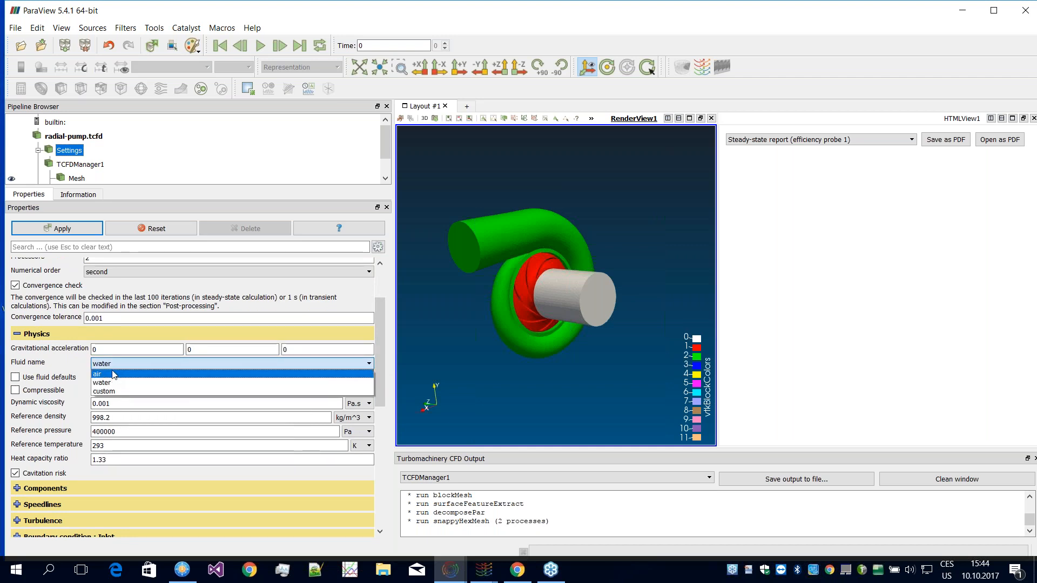
pyautogui.click(115, 382)
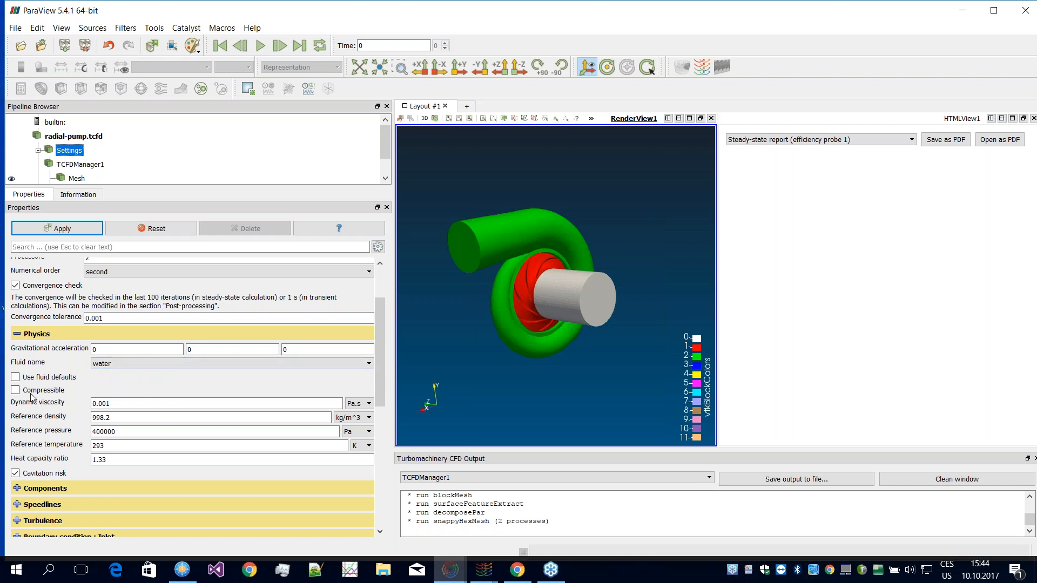
pyautogui.moveTo(35, 394)
# Step: Set the simulation's time management to steady state + transient (real mesh motion - dynamic mesh)
pyautogui.moveTo(385, 351); pyautogui.dragTo(378, 311)
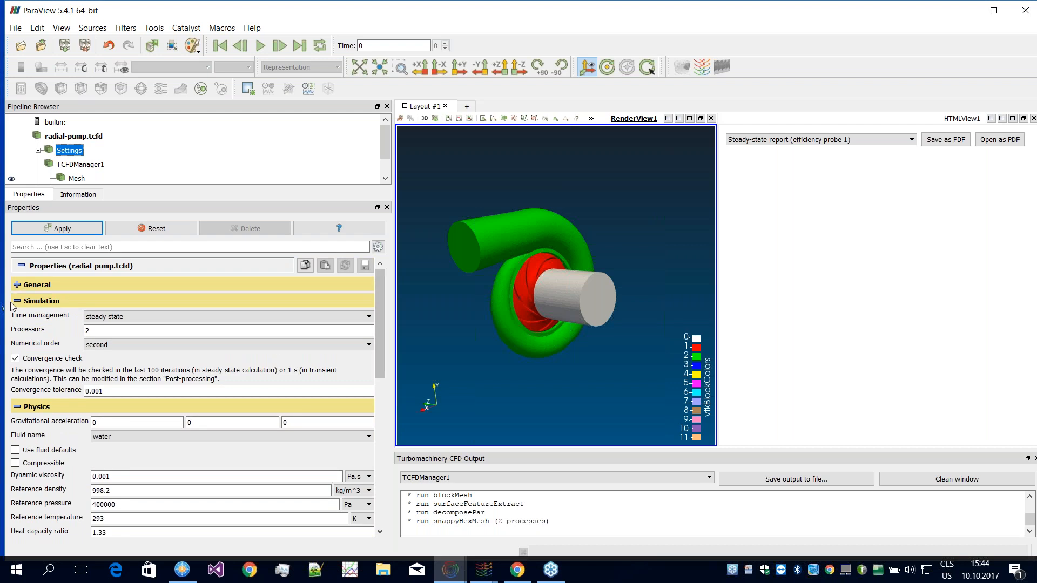
pyautogui.click(111, 317)
pyautogui.click(110, 324)
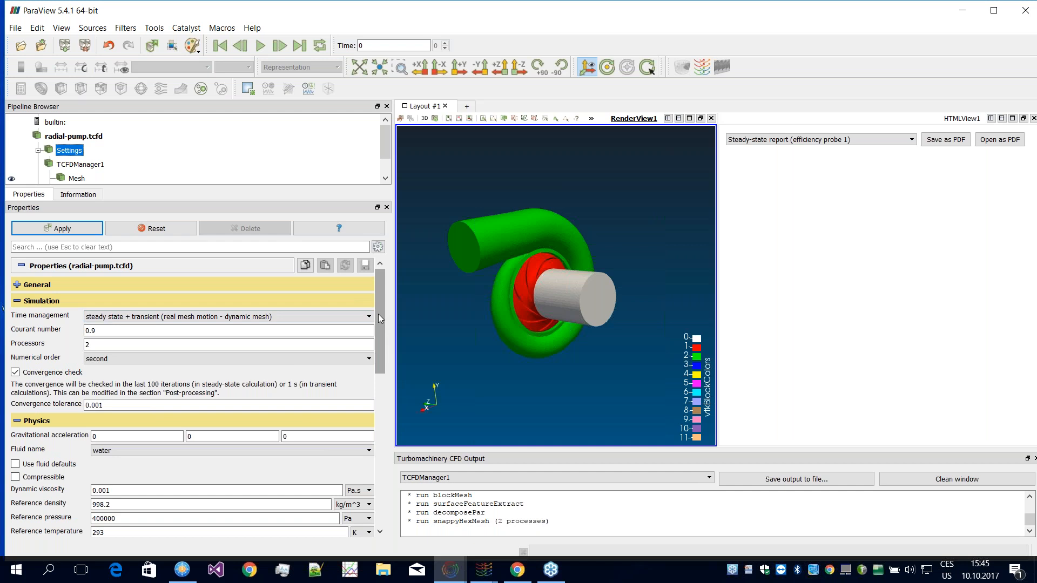
# Step: Enable multiphase cavitation in the physics section and review the parameters of its SchnerrSauer model
pyautogui.moveTo(379, 318); pyautogui.dragTo(381, 370)
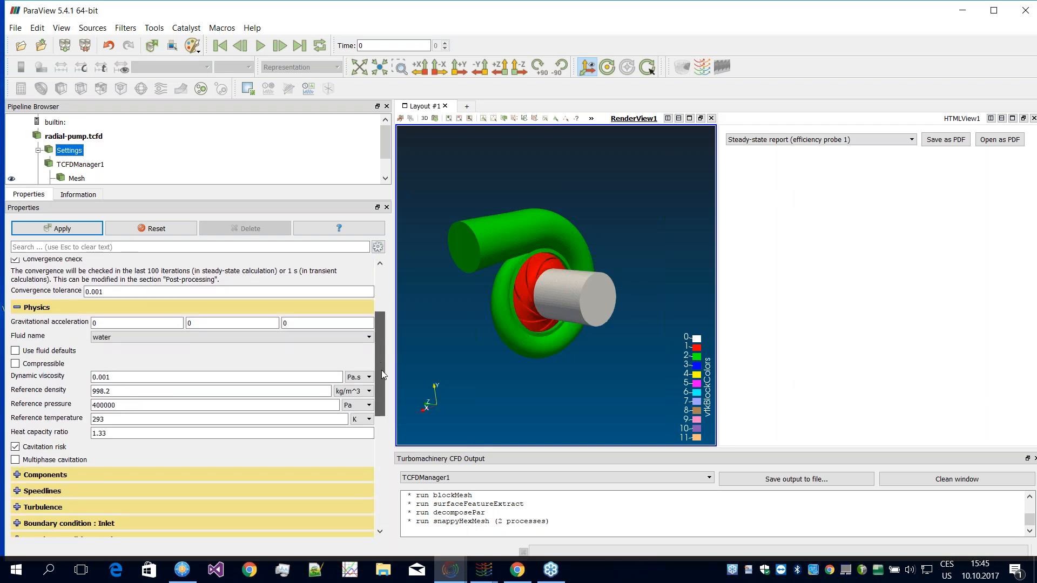
pyautogui.click(15, 459)
pyautogui.moveTo(383, 352); pyautogui.dragTo(384, 377)
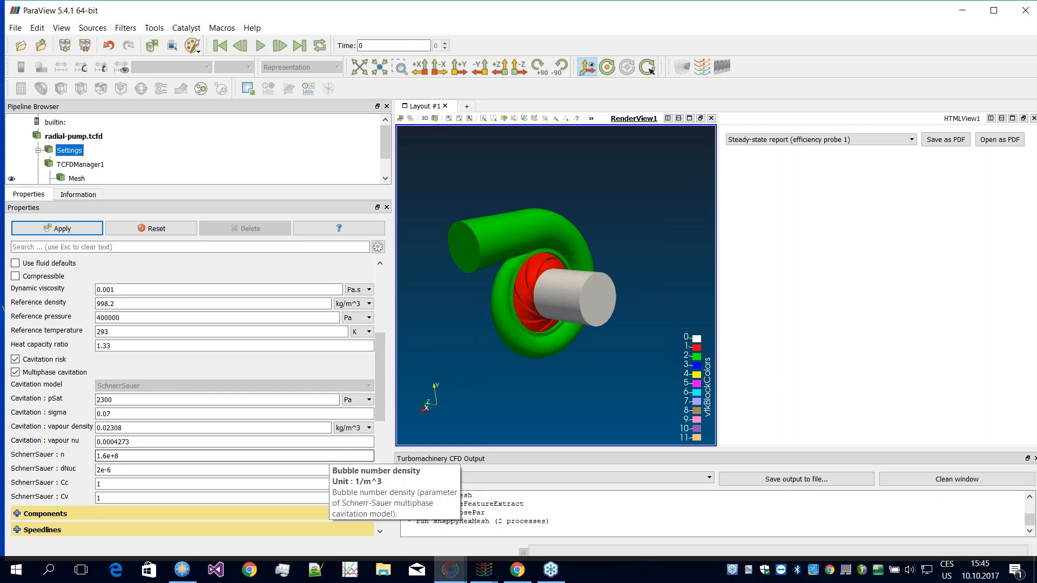
# Step: Disable multiphase cavitation in the physics section and set the simulation's time management back to steady state
pyautogui.moveTo(379, 385); pyautogui.dragTo(380, 392)
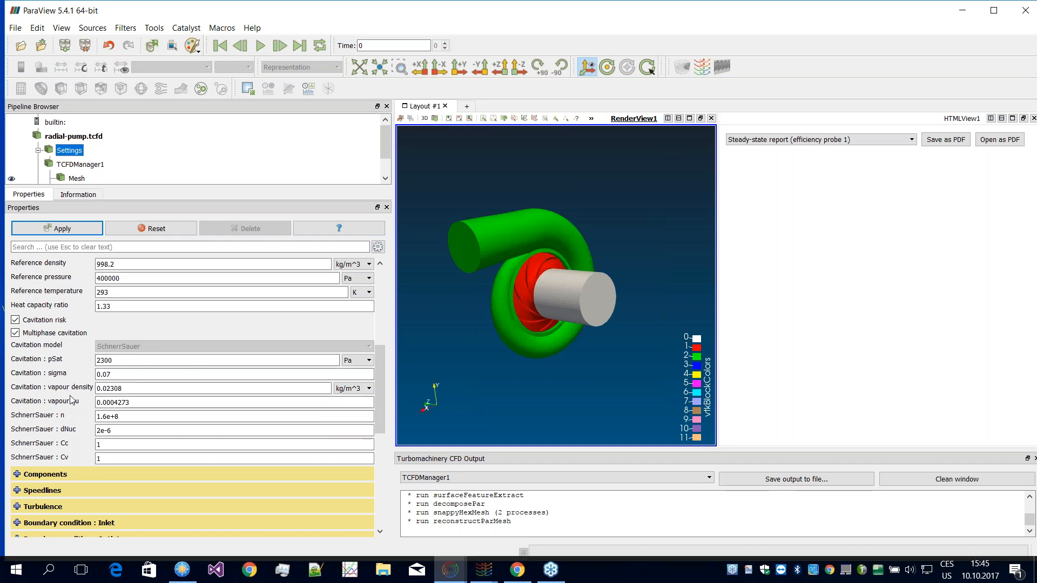
pyautogui.click(16, 334)
pyautogui.moveTo(382, 376); pyautogui.dragTo(382, 346)
pyautogui.scroll(2, 382, 343)
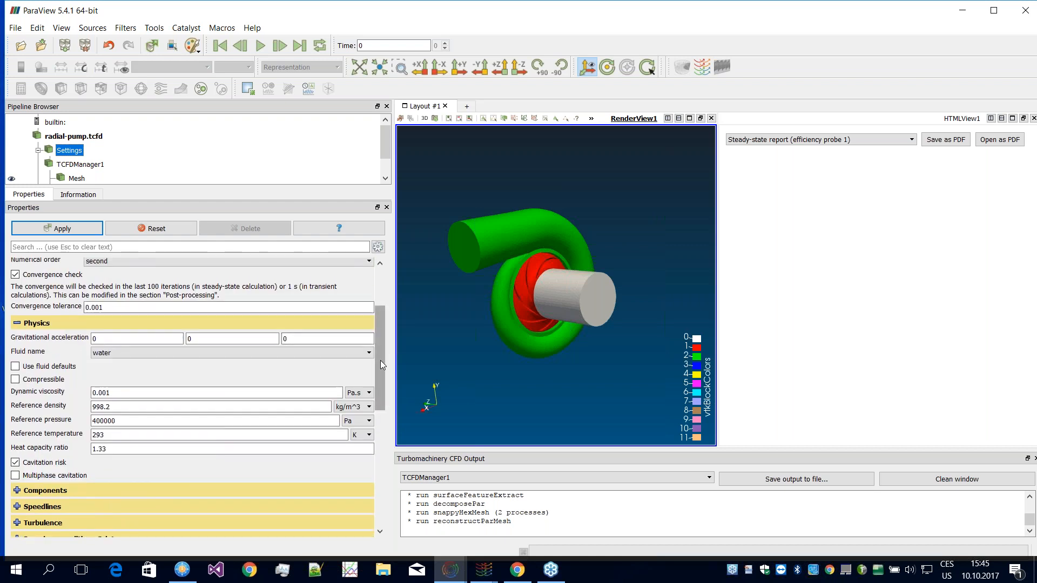
pyautogui.scroll(3, 380, 361)
pyautogui.click(111, 307)
pyautogui.click(116, 316)
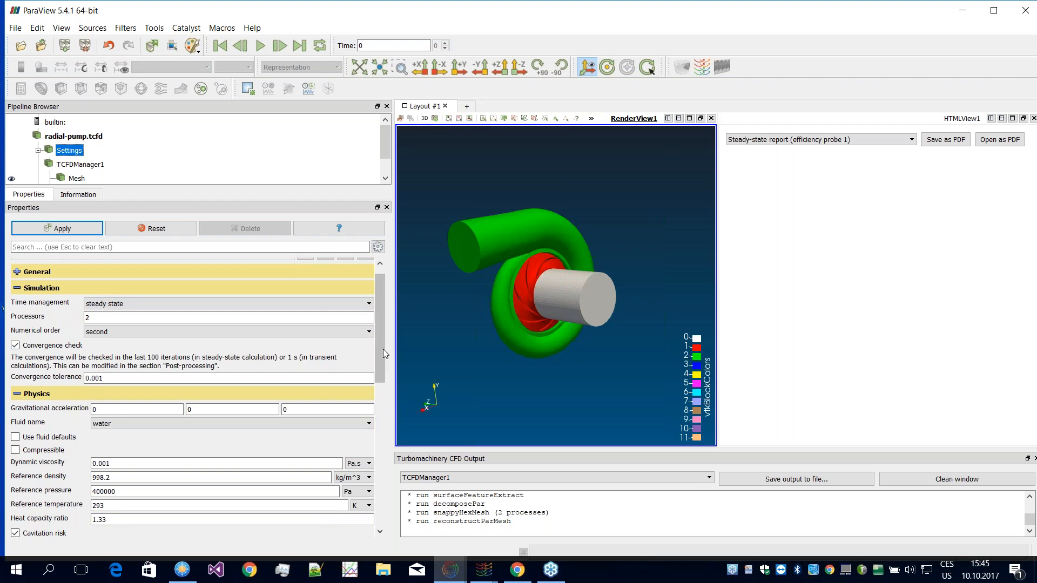
# Step: Examine the turbulence settings, try the Rough walls option, leave it disabled and collapse the section
pyautogui.scroll(-3, 381, 359)
pyautogui.scroll(-2, 380, 394)
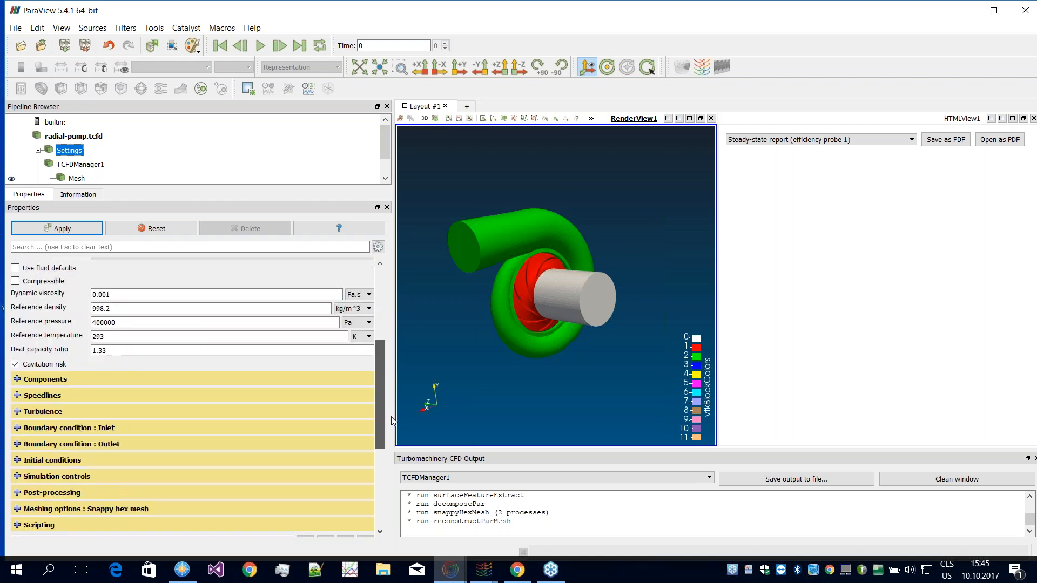
pyautogui.moveTo(392, 417); pyautogui.dragTo(384, 417)
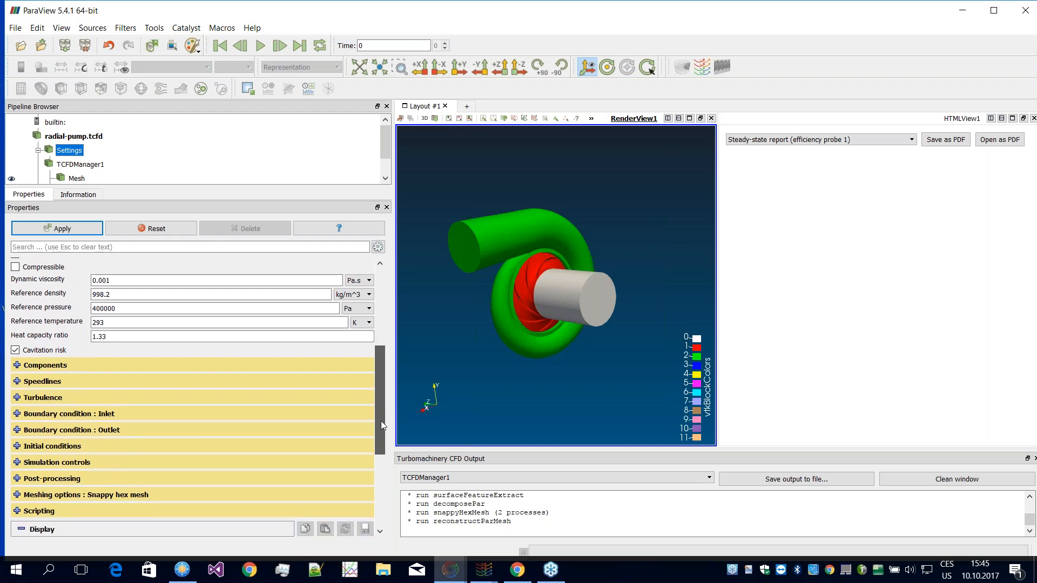
pyautogui.moveTo(379, 421); pyautogui.dragTo(378, 425)
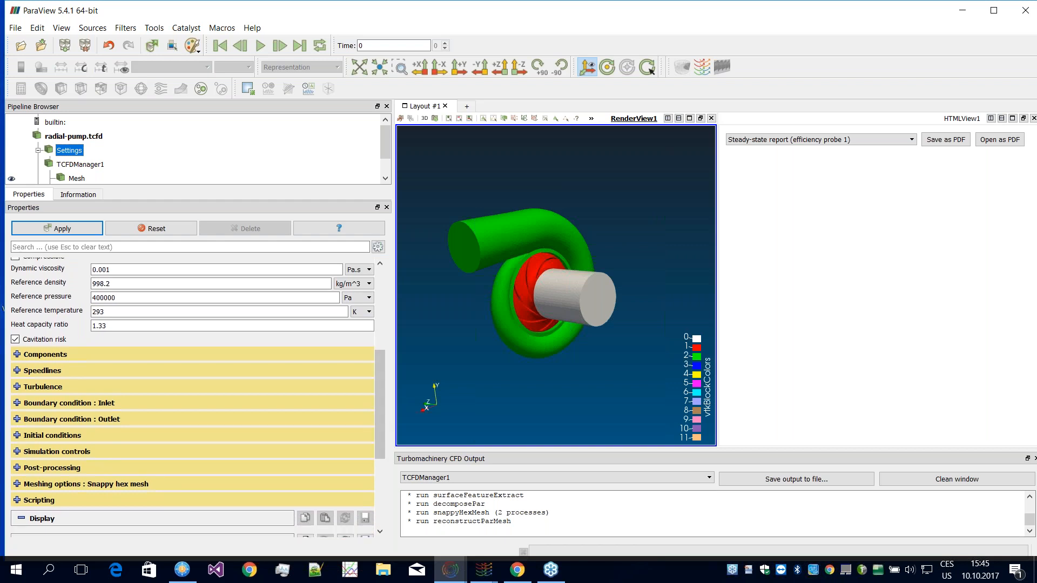
pyautogui.click(17, 386)
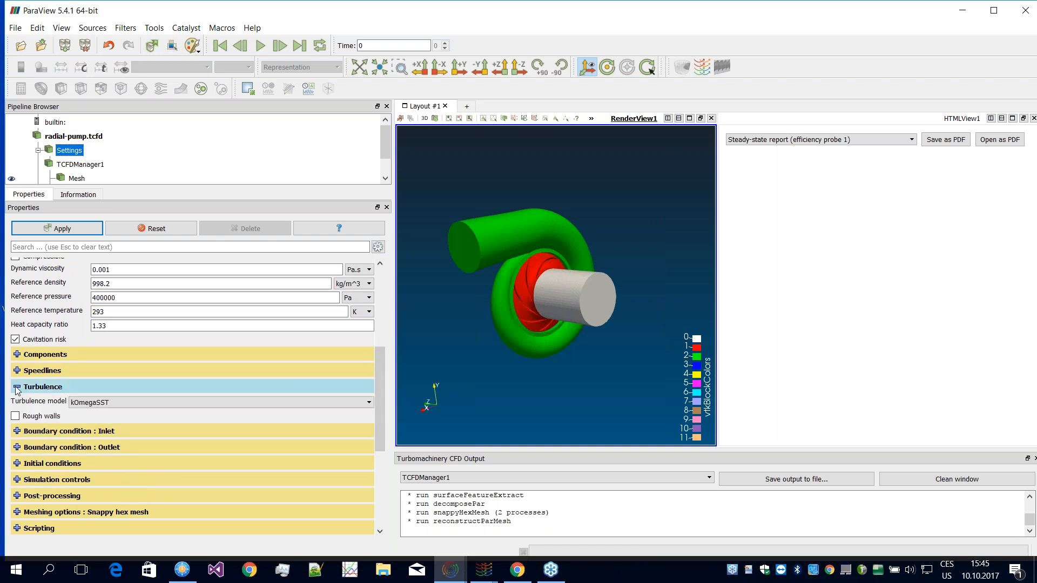
pyautogui.click(15, 417)
pyautogui.click(17, 415)
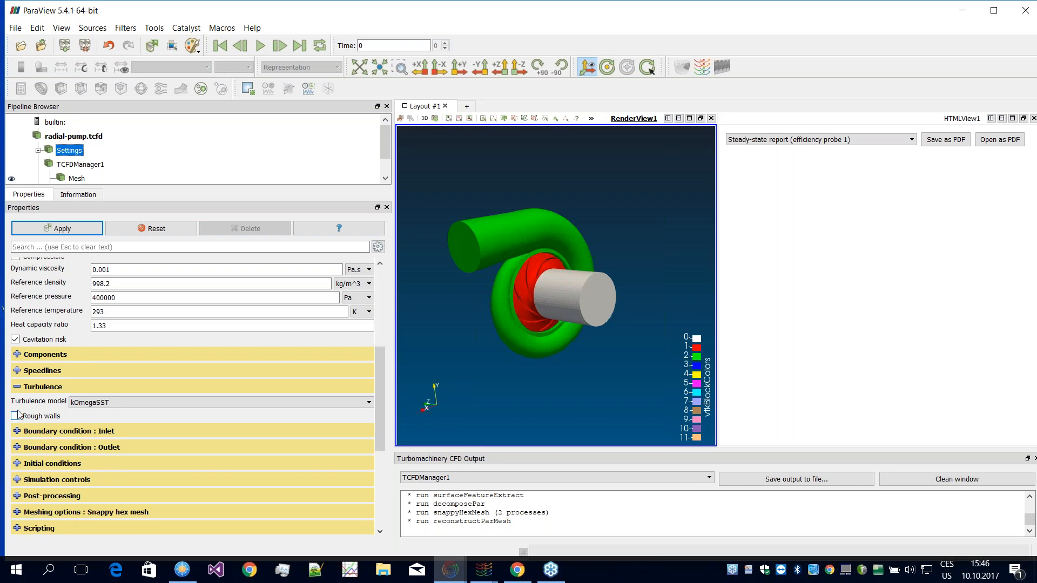
pyautogui.moveTo(378, 380); pyautogui.dragTo(377, 397)
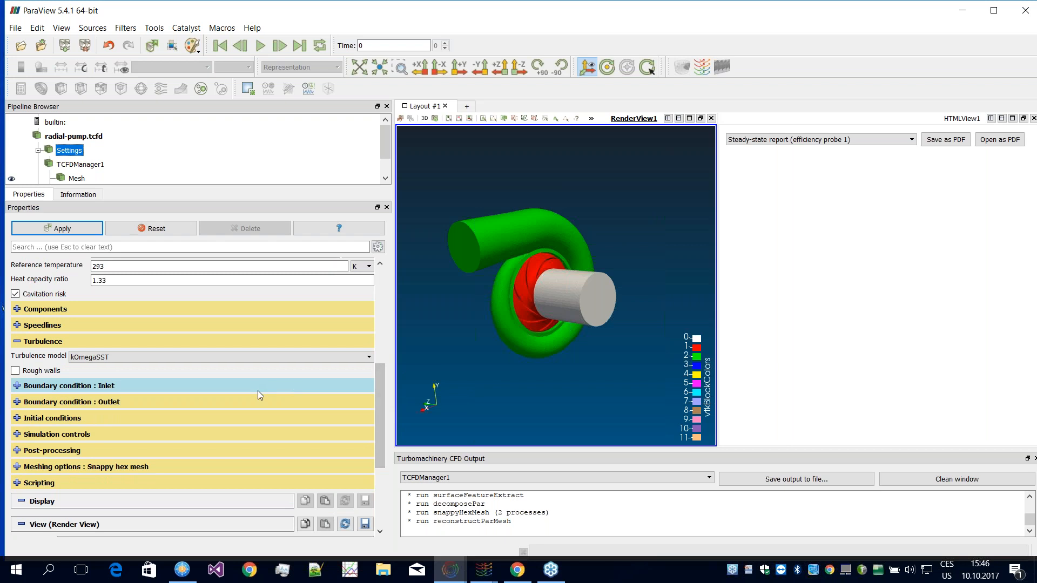
pyautogui.click(15, 371)
pyautogui.click(15, 372)
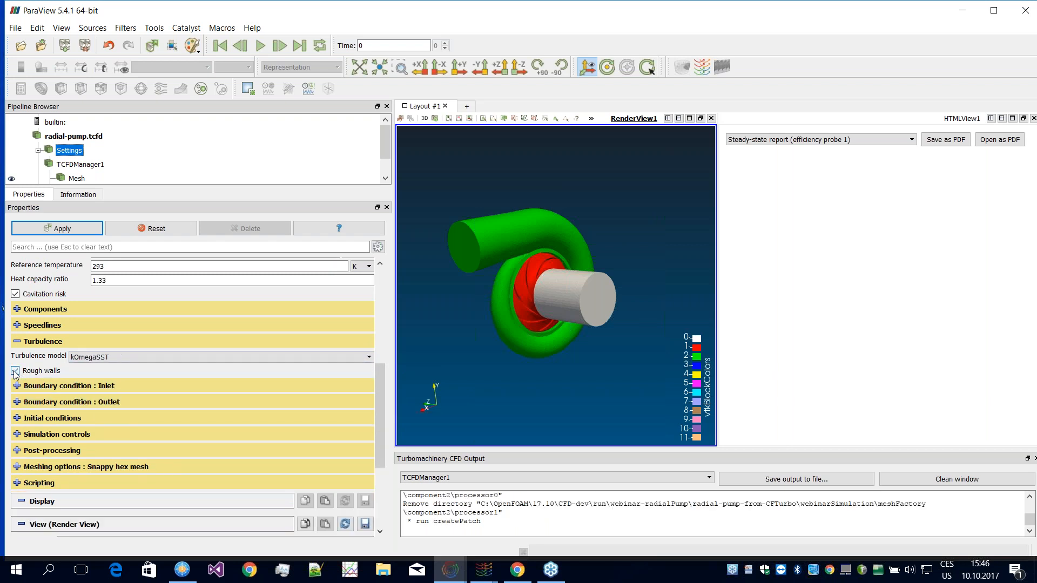
pyautogui.click(17, 342)
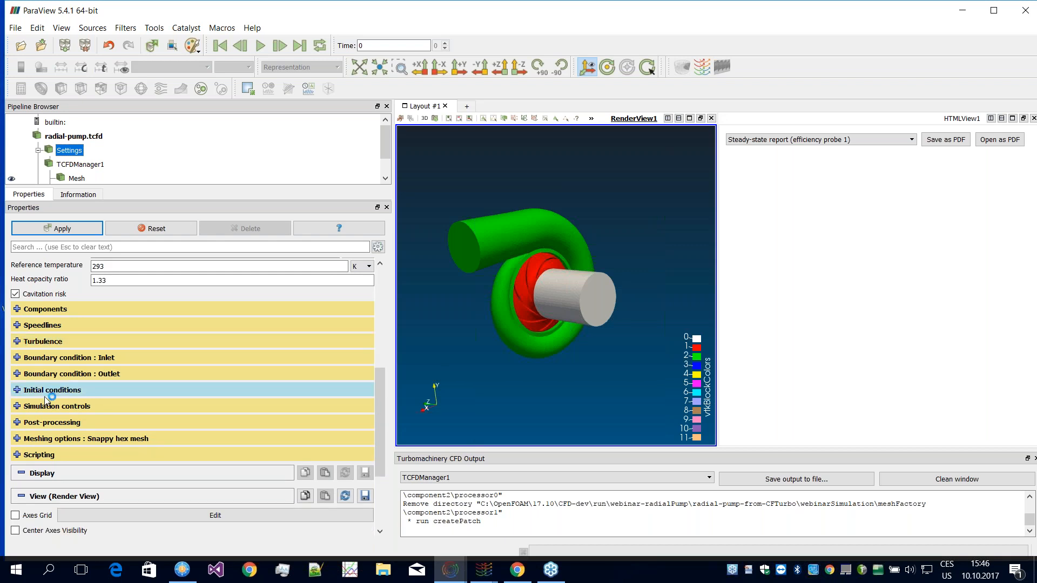
# Step: Expand the initial conditions and review the type choices and the manual input fields, keeping manual
pyautogui.click(17, 390)
pyautogui.click(227, 409)
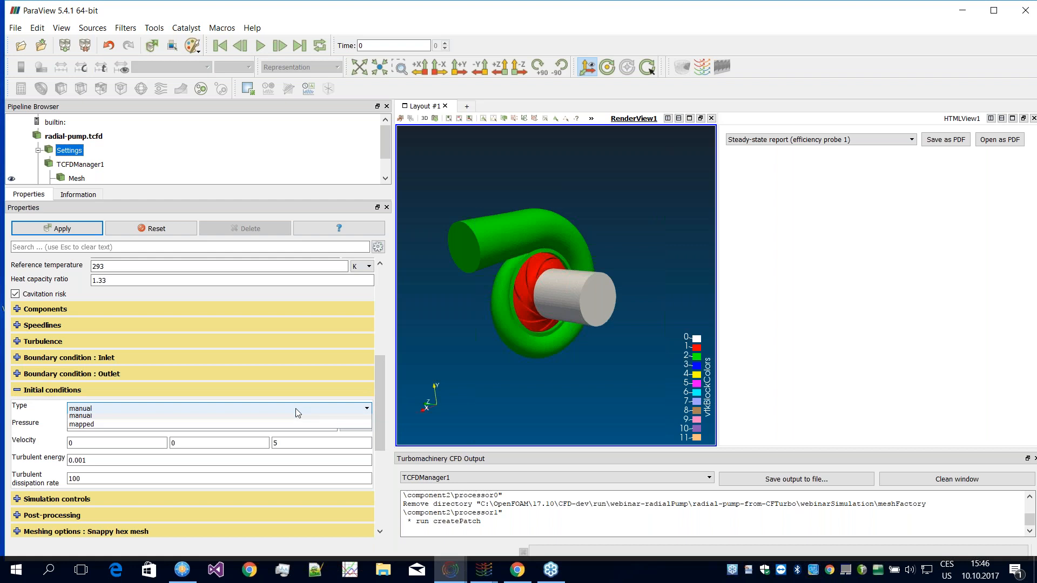
pyautogui.click(96, 419)
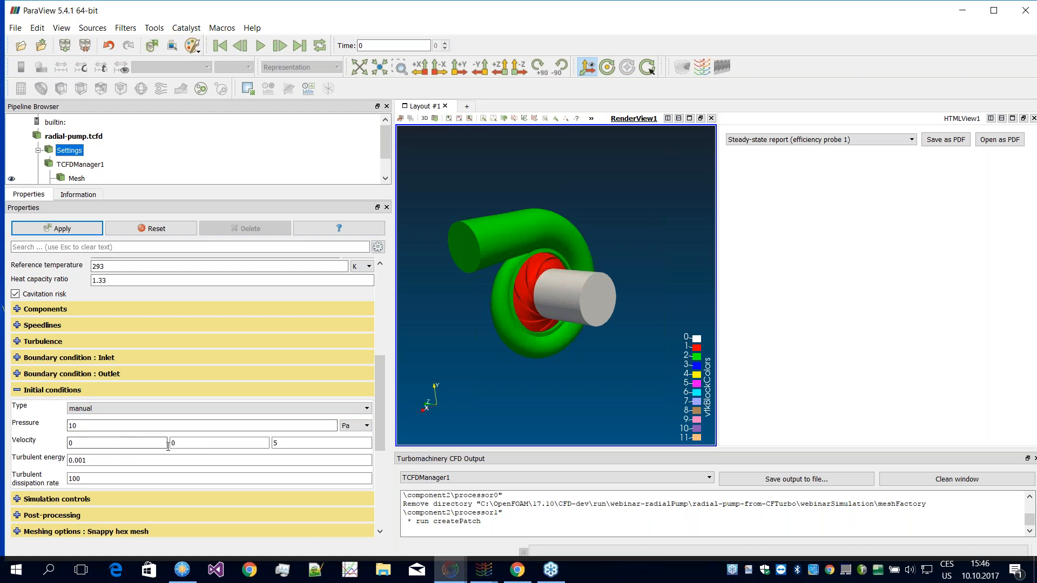
pyautogui.click(83, 424)
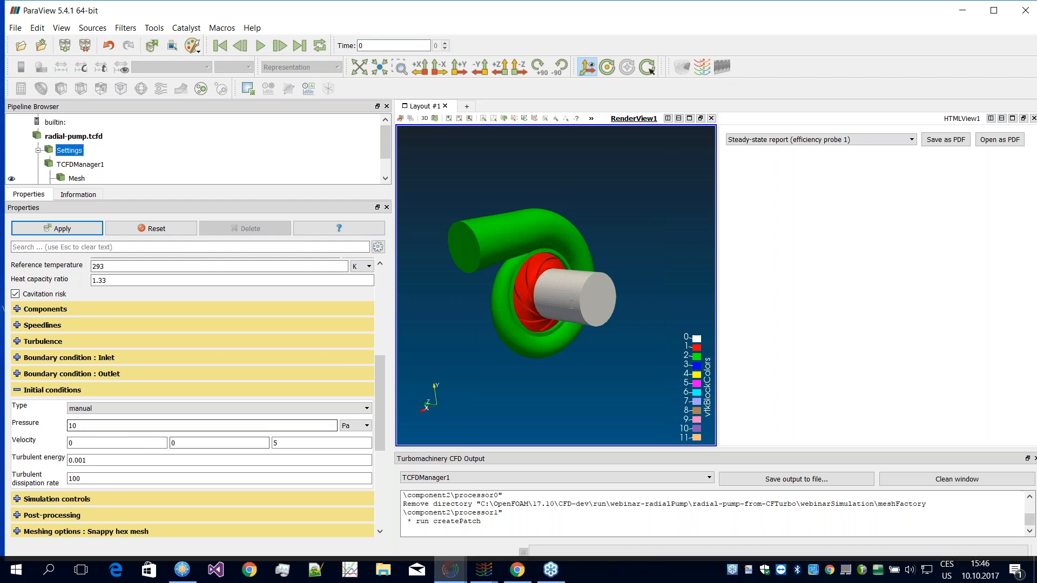
# Step: Try the mapped initial conditions type, look at browsing for a source case, cancel and restore the manual type
pyautogui.click(92, 409)
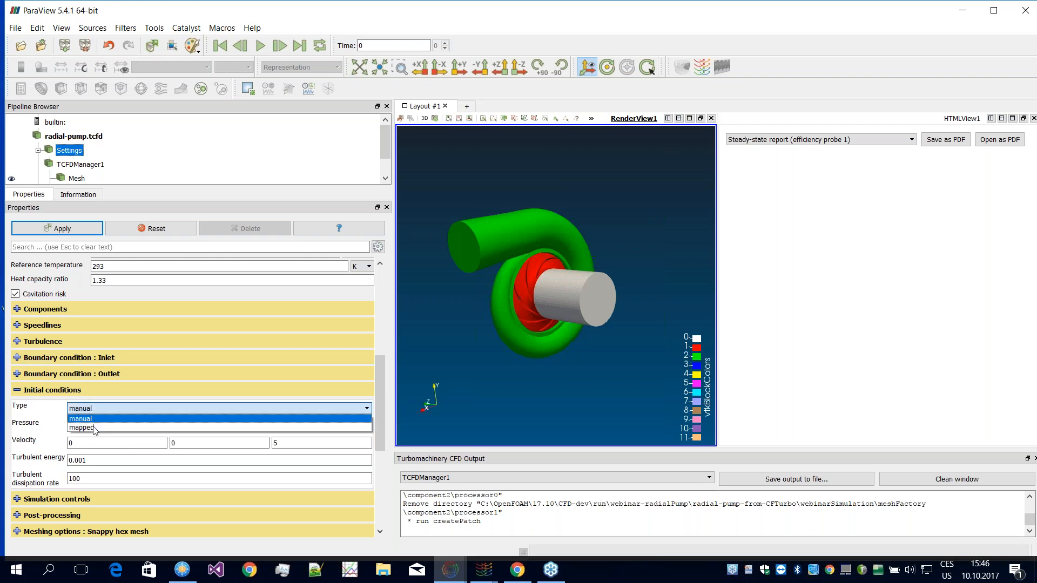
pyautogui.click(93, 428)
pyautogui.click(364, 429)
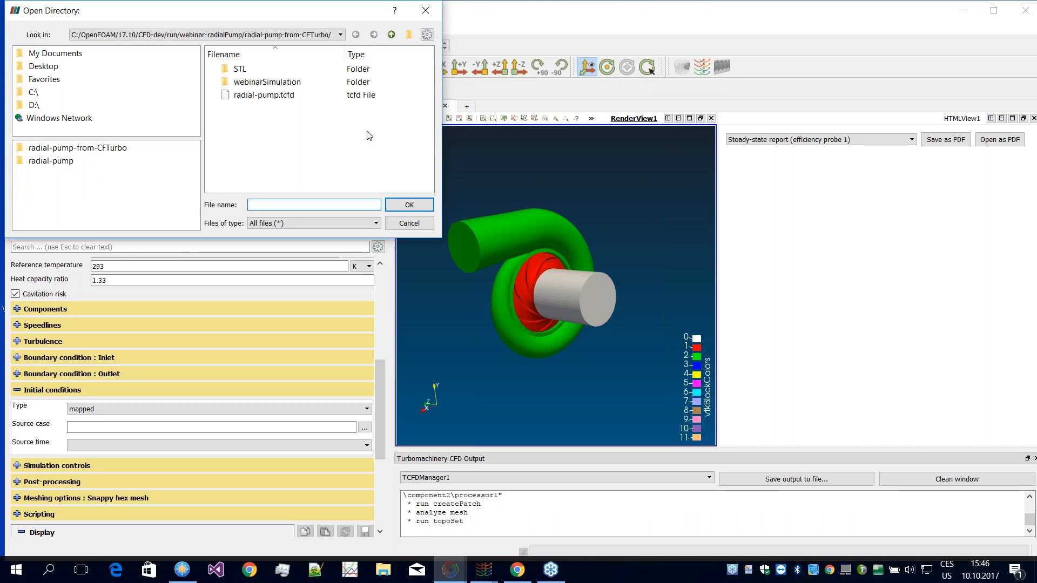
pyautogui.click(409, 223)
pyautogui.click(112, 409)
pyautogui.click(107, 418)
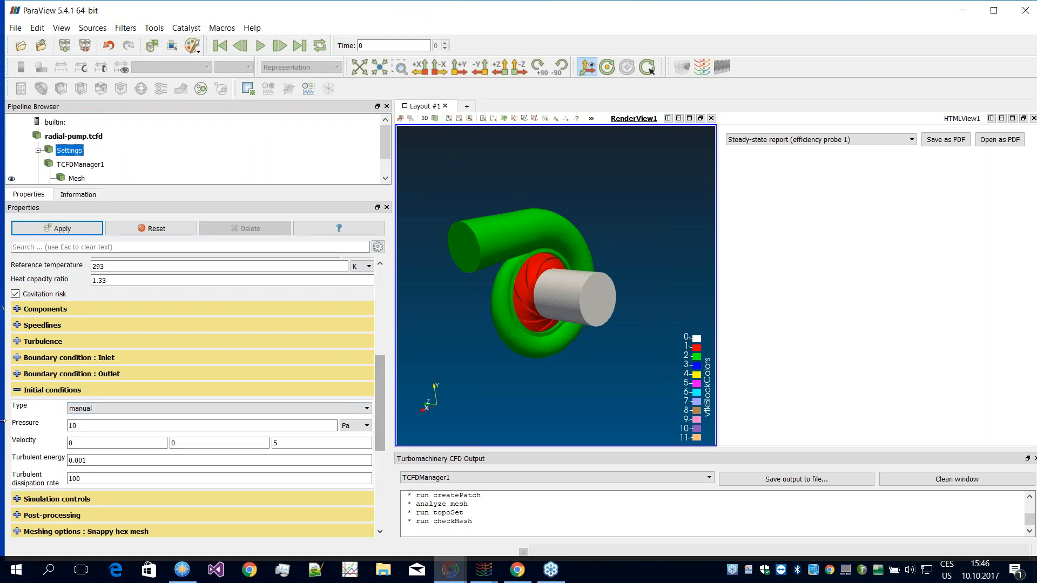
# Step: Collapse the initial conditions and physics sections of the case settings
pyautogui.click(324, 390)
pyautogui.moveTo(381, 413); pyautogui.dragTo(373, 350)
pyautogui.click(141, 325)
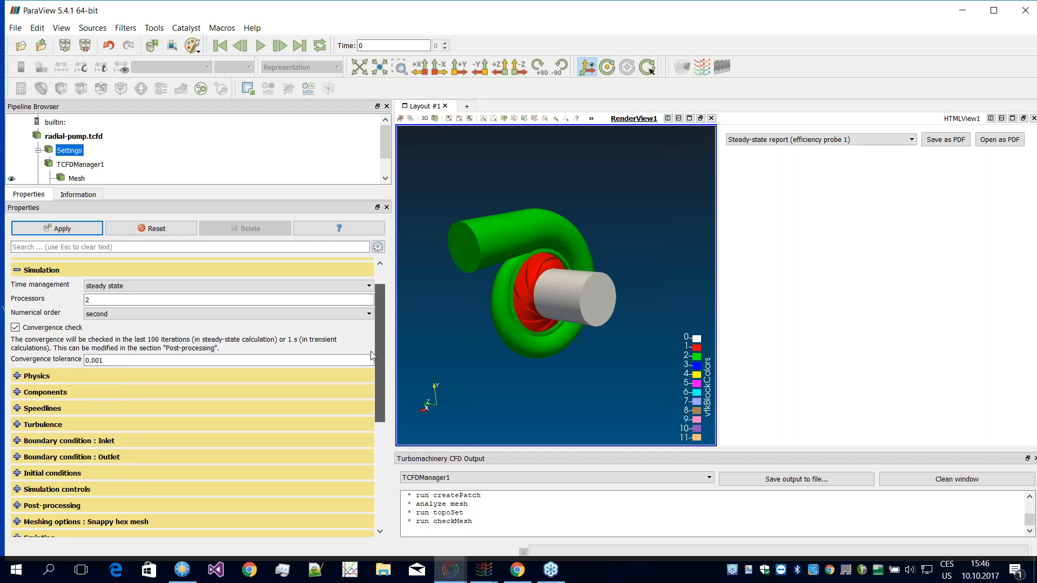
pyautogui.moveTo(382, 401); pyautogui.dragTo(385, 426)
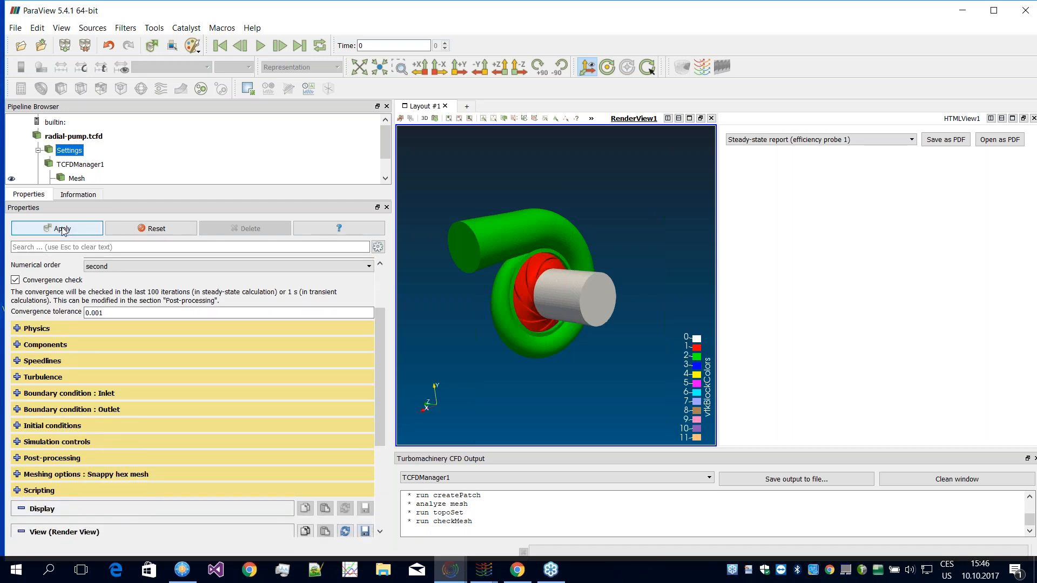
# Step: Return to TCFDManager1 and check the output setup and the meshing progress of the components
pyautogui.click(71, 165)
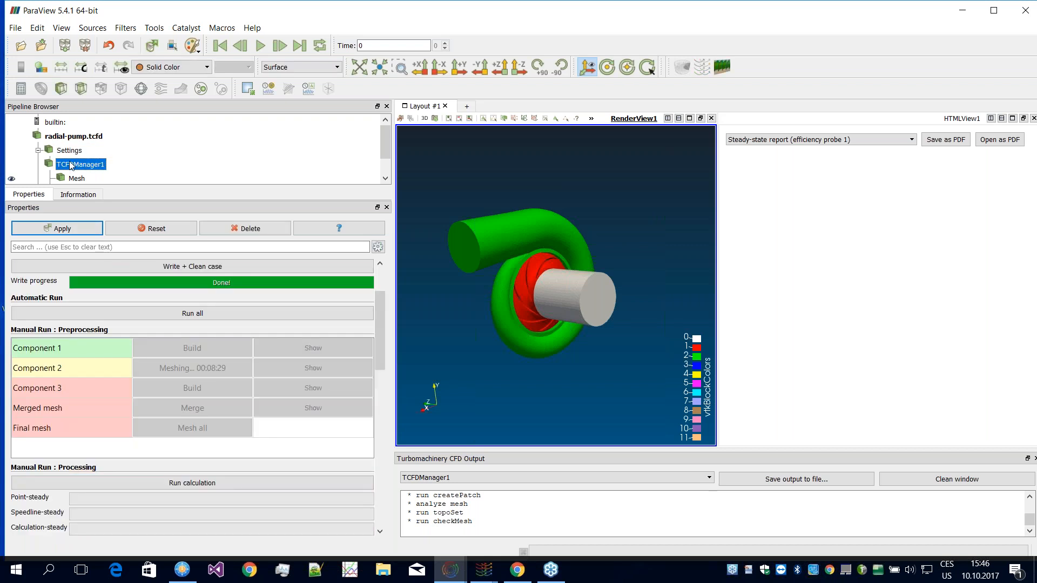
pyautogui.moveTo(382, 342); pyautogui.dragTo(378, 314)
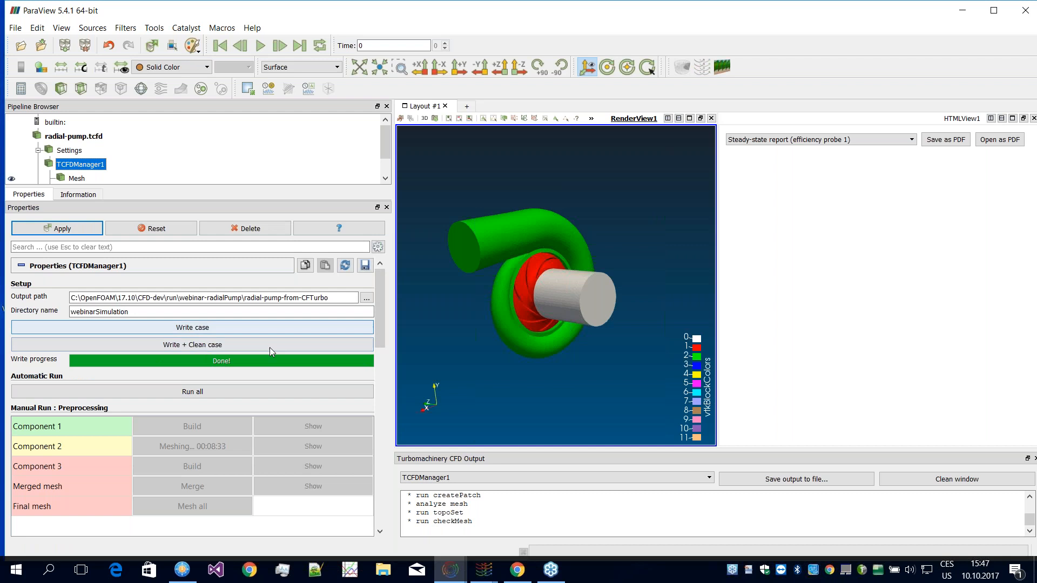
pyautogui.scroll(-3, 375, 319)
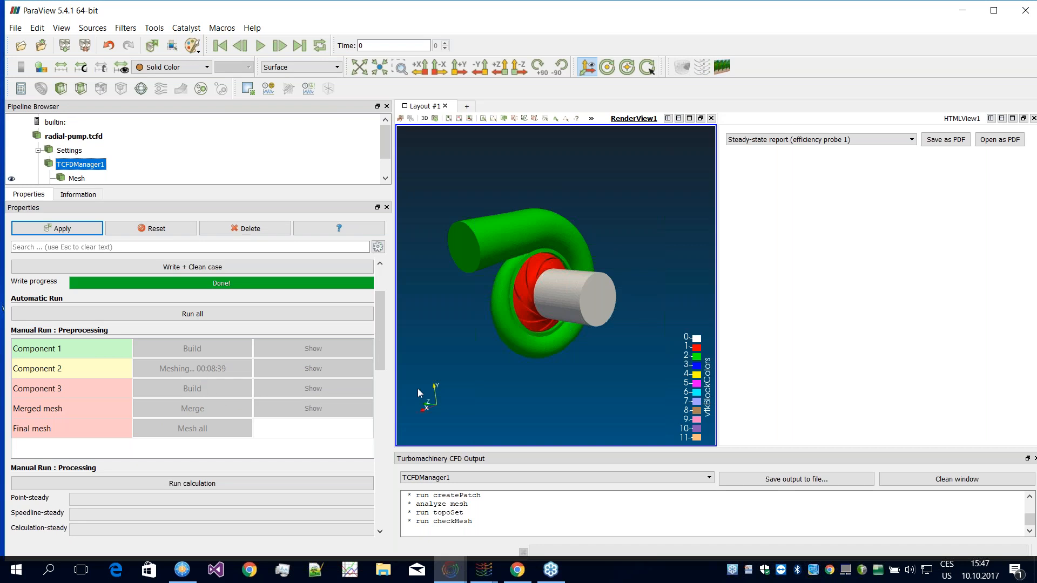
pyautogui.scroll(-1, 378, 335)
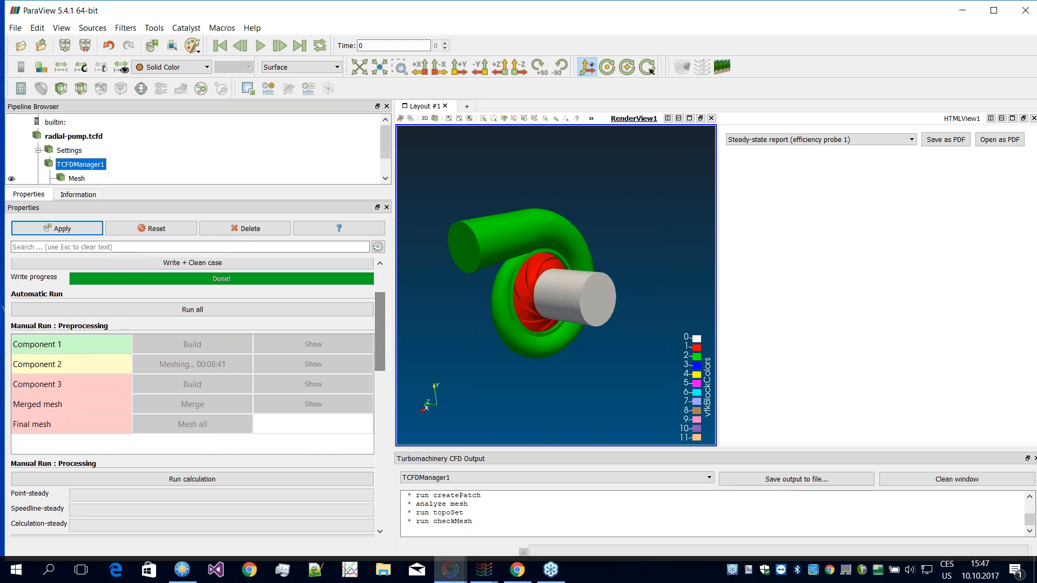
# Step: Switch to the other ParaView window holding the finished mesh, show the mesh of Component 2 and bring it fully into view
pyautogui.click(469, 571)
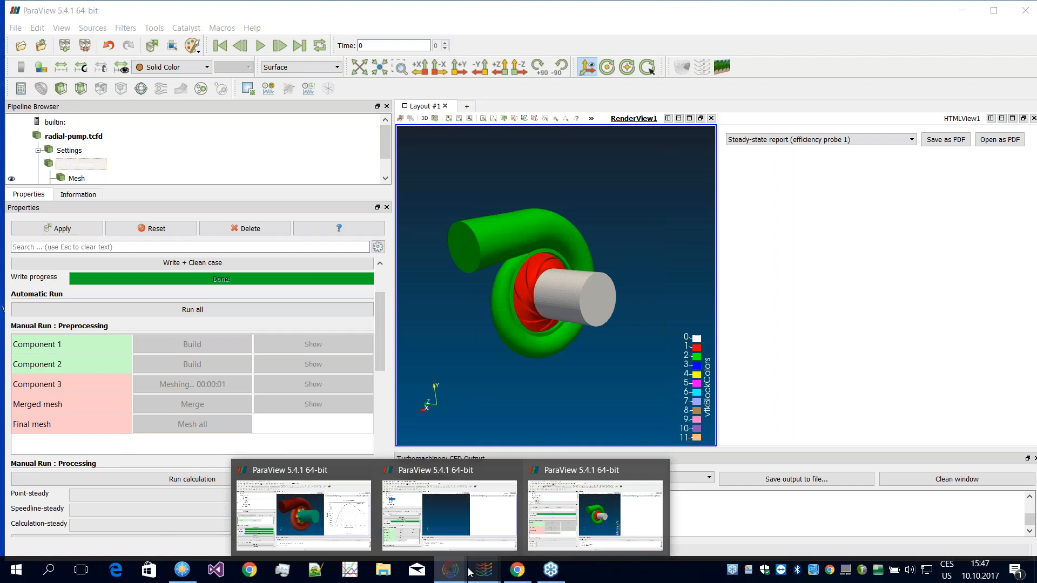
pyautogui.moveTo(462, 539)
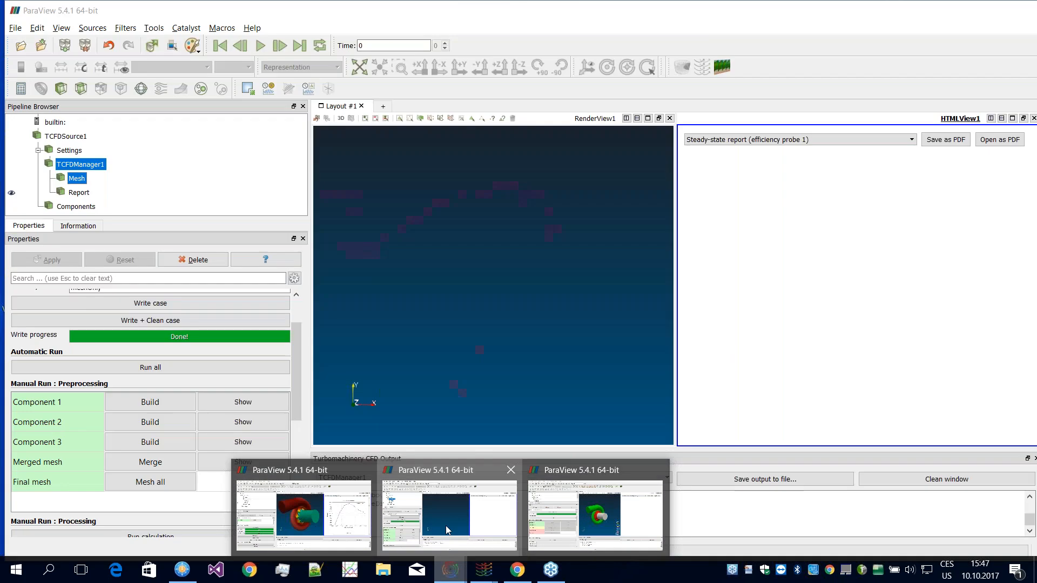
pyautogui.click(450, 516)
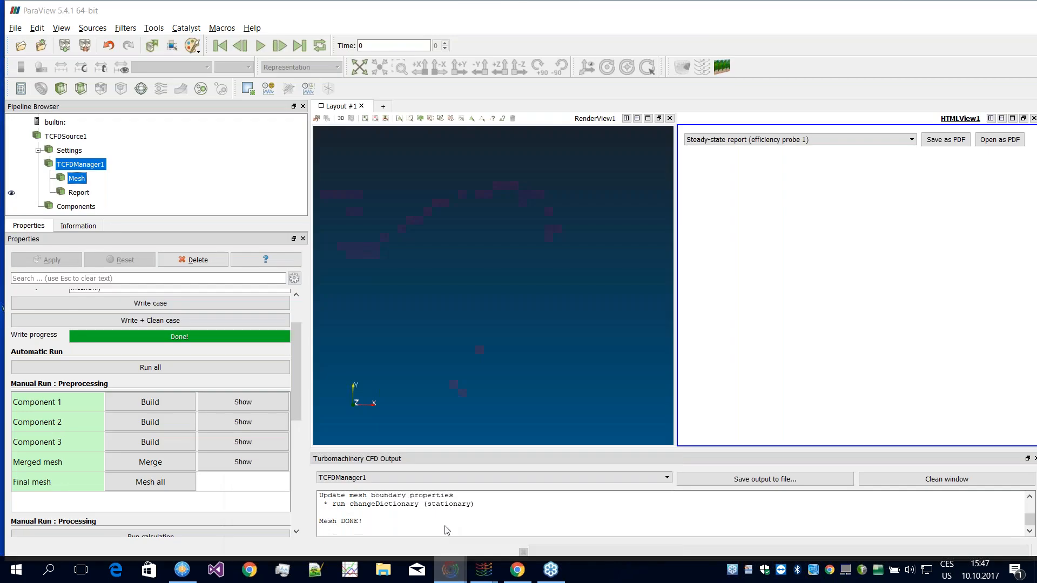
pyautogui.moveTo(294, 346); pyautogui.dragTo(299, 374)
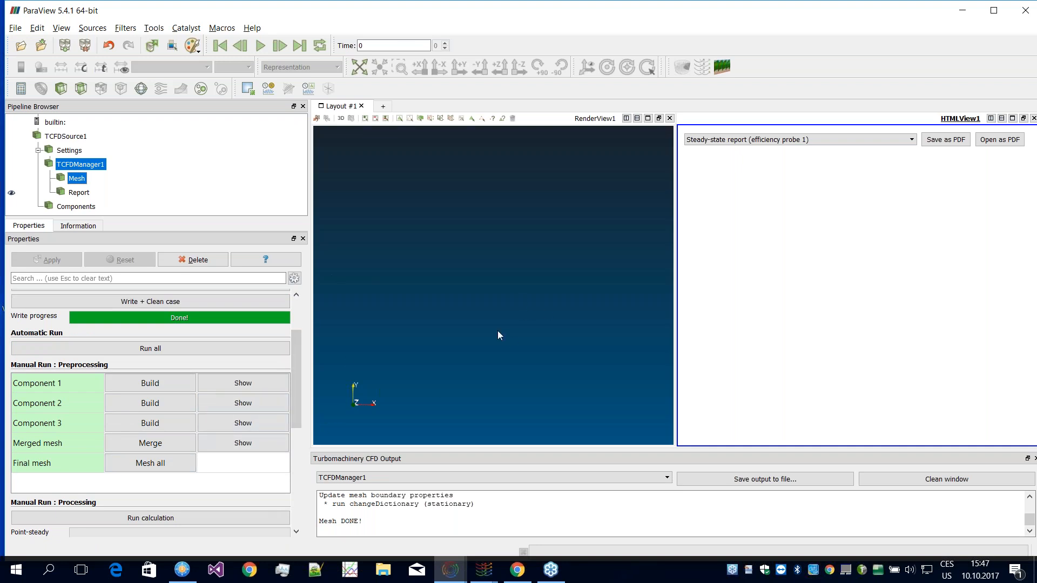
pyautogui.click(235, 405)
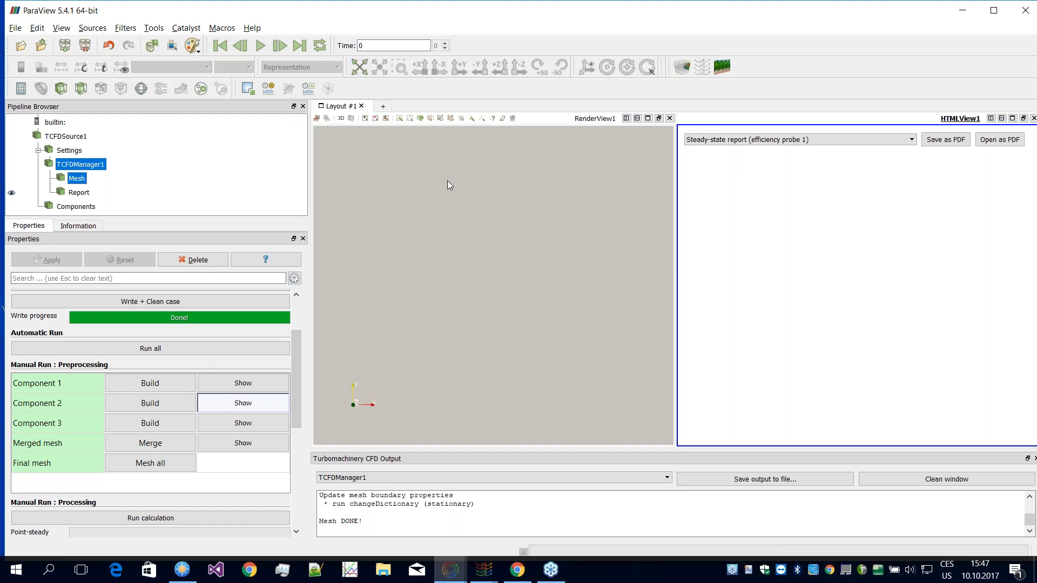
pyautogui.moveTo(434, 236); pyautogui.dragTo(331, 248)
pyautogui.click(378, 68)
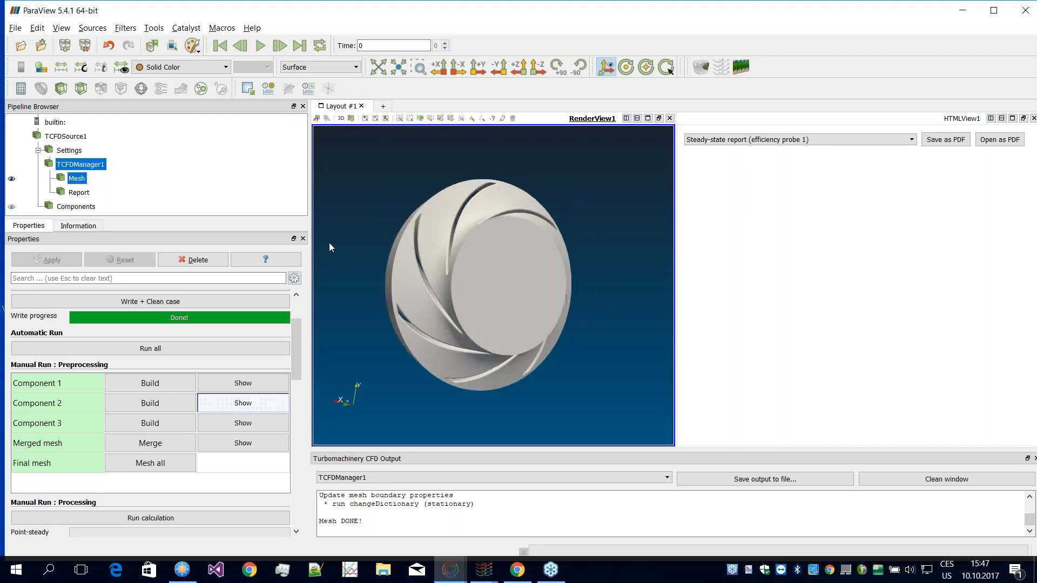
# Step: Try the Surface With Edges representation on the impeller mesh, restore Surface and view the impeller from the side
pyautogui.click(318, 67)
pyautogui.click(326, 136)
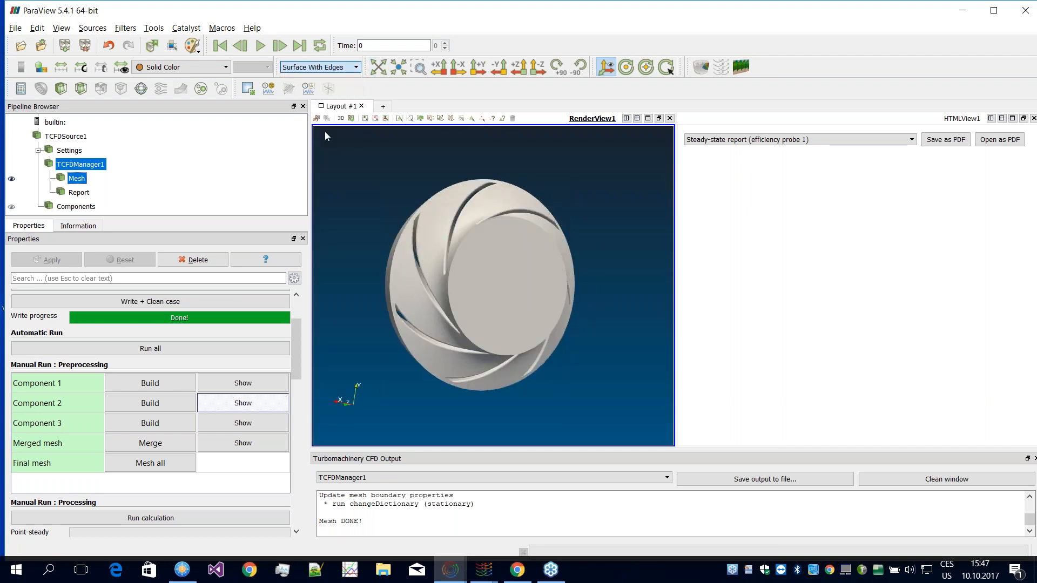
pyautogui.click(307, 68)
pyautogui.click(305, 112)
pyautogui.moveTo(448, 240); pyautogui.dragTo(485, 247)
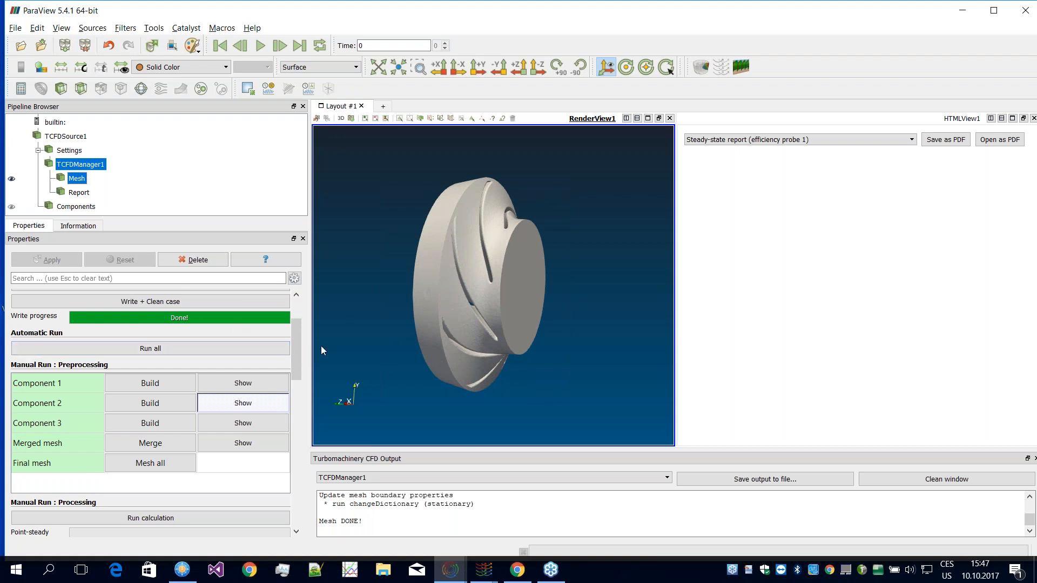
# Step: Run the calculation on the finished mesh from the manual processing section
pyautogui.scroll(-5, 295, 348)
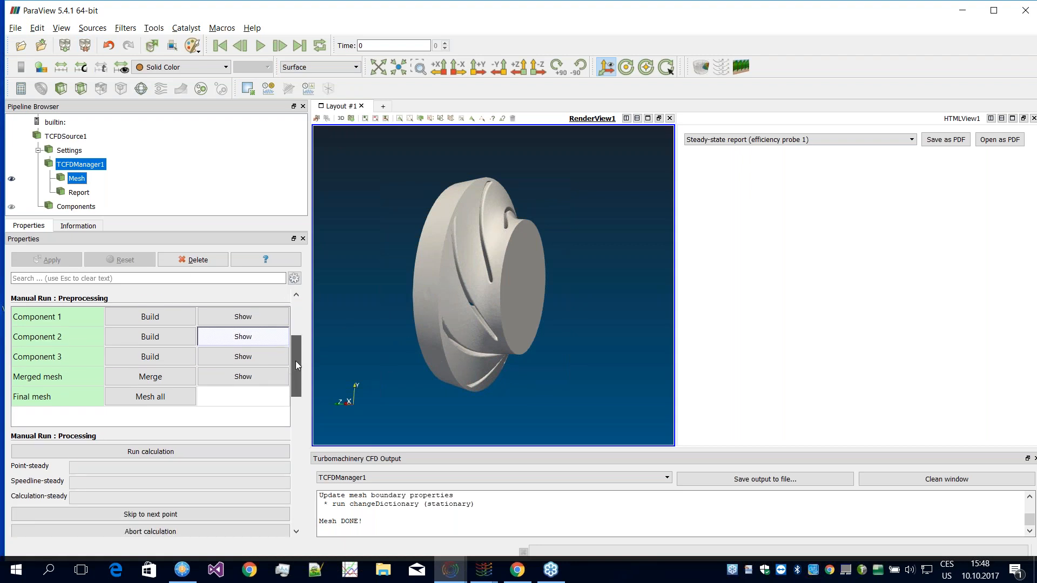
pyautogui.scroll(-4, 298, 368)
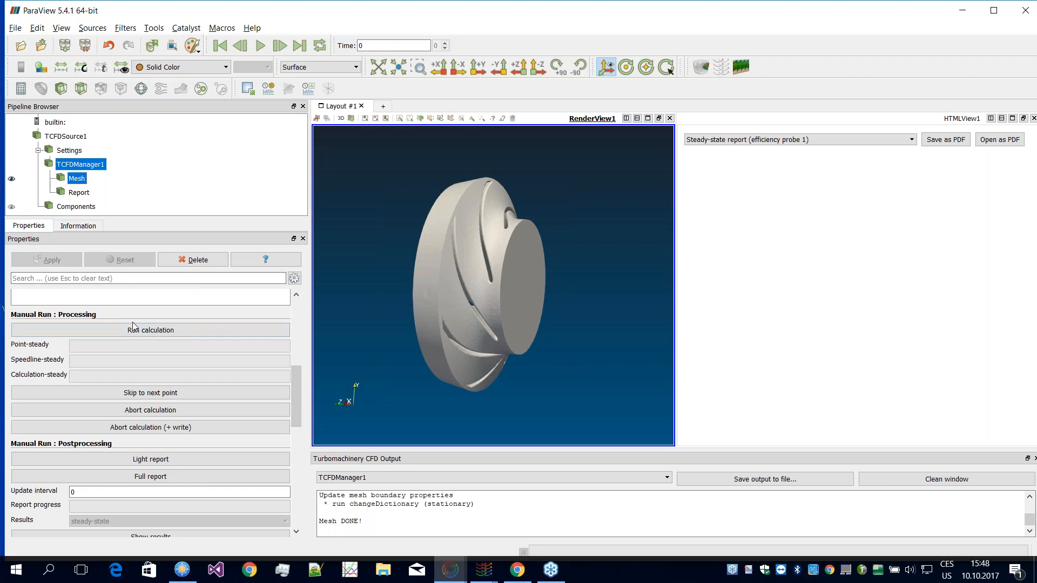
pyautogui.click(141, 331)
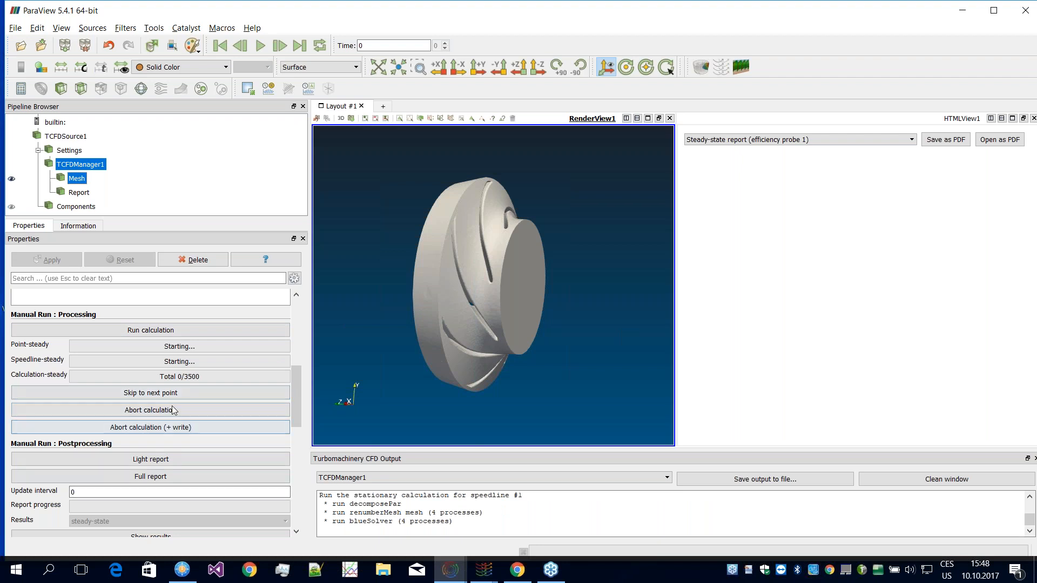
# Step: Check the calculation progress and look over the postprocessing options for the light and full reports
pyautogui.scroll(-2, 278, 410)
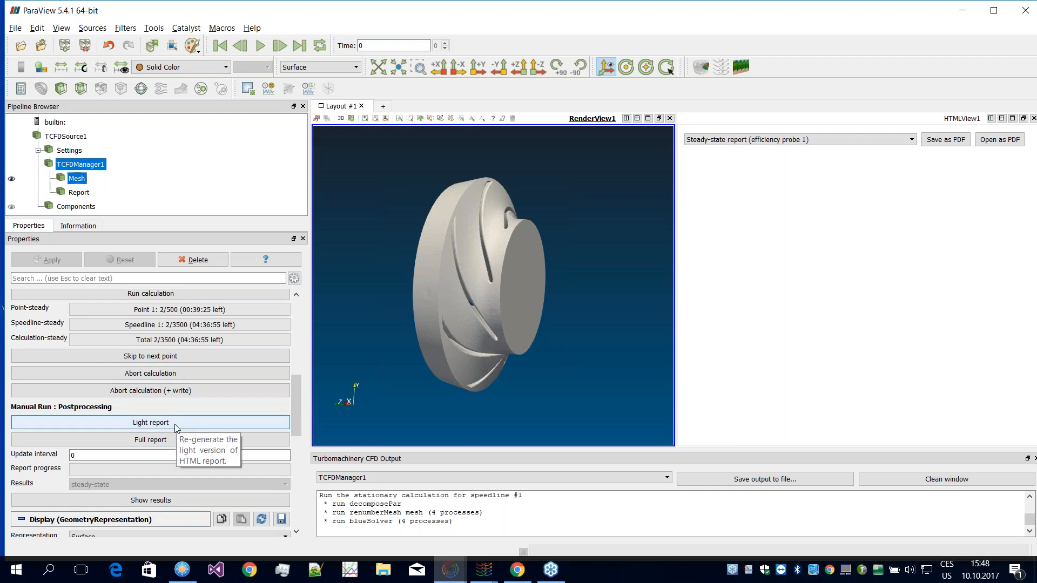
pyautogui.scroll(2, 299, 403)
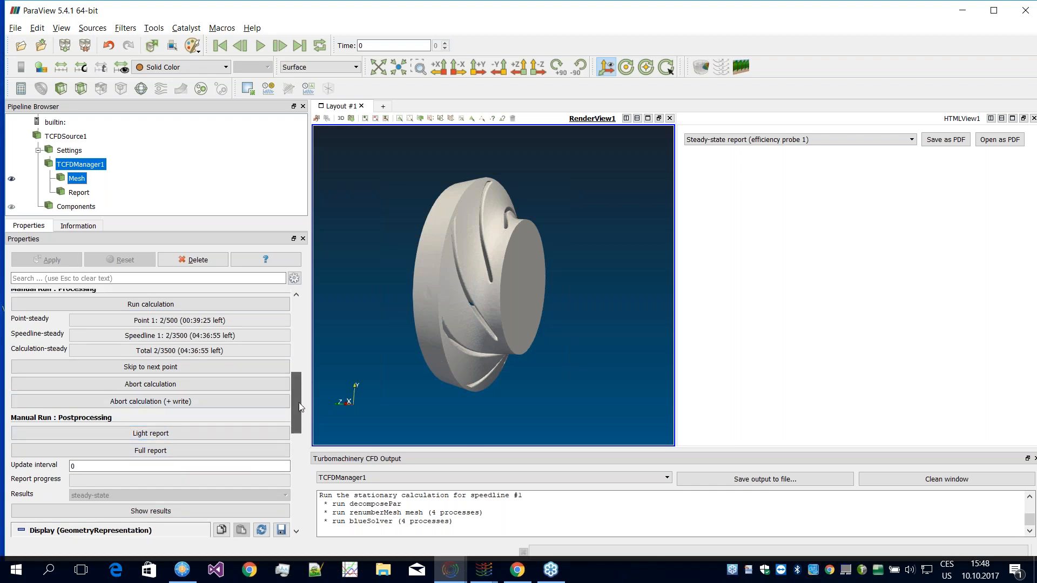
pyautogui.moveTo(300, 404)
pyautogui.mouseDown()
pyautogui.moveTo(298, 383)
pyautogui.moveTo(298, 392)
pyautogui.mouseUp()
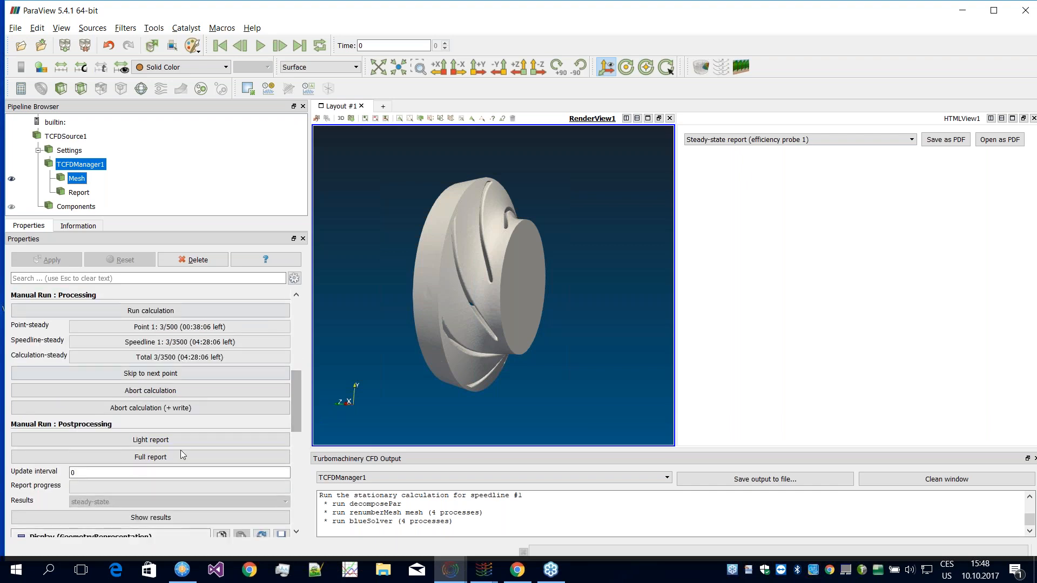
# Step: Review the case manager's setup, automatic run, preprocessing and postprocessing sections while the calculation runs
pyautogui.moveTo(296, 397); pyautogui.dragTo(294, 335)
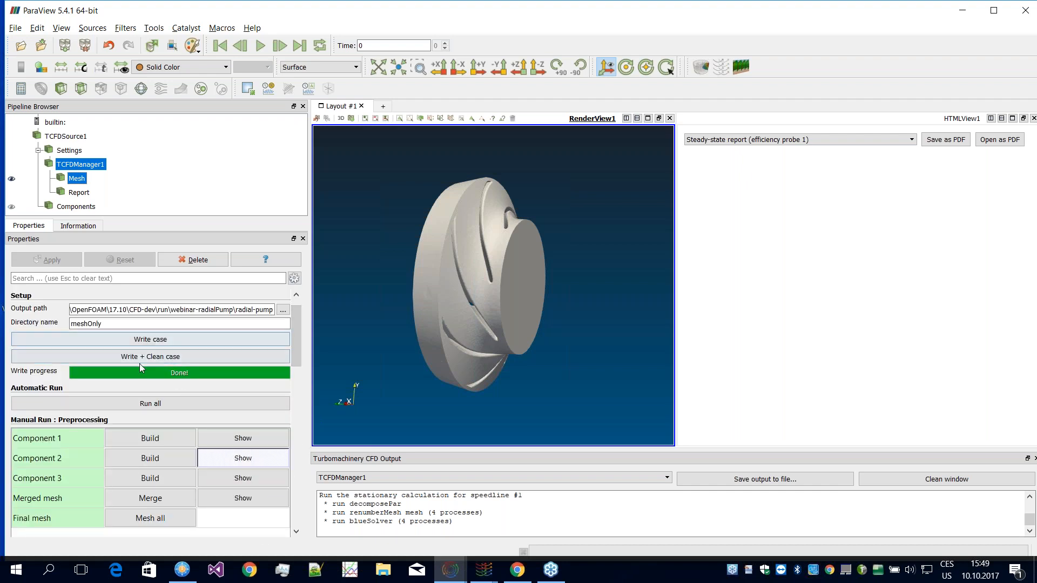
pyautogui.moveTo(294, 352); pyautogui.dragTo(285, 421)
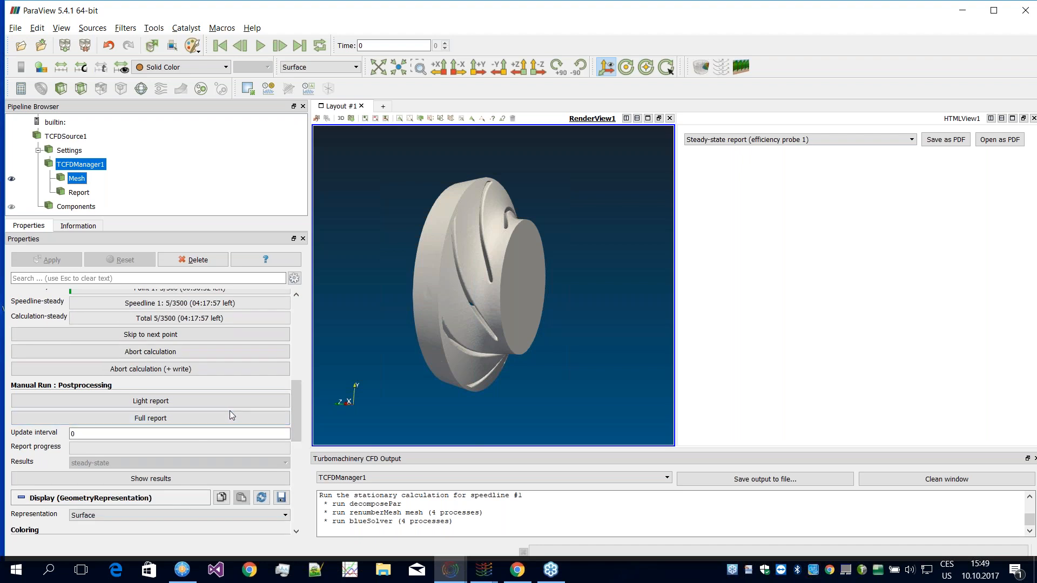
pyautogui.scroll(6, 298, 410)
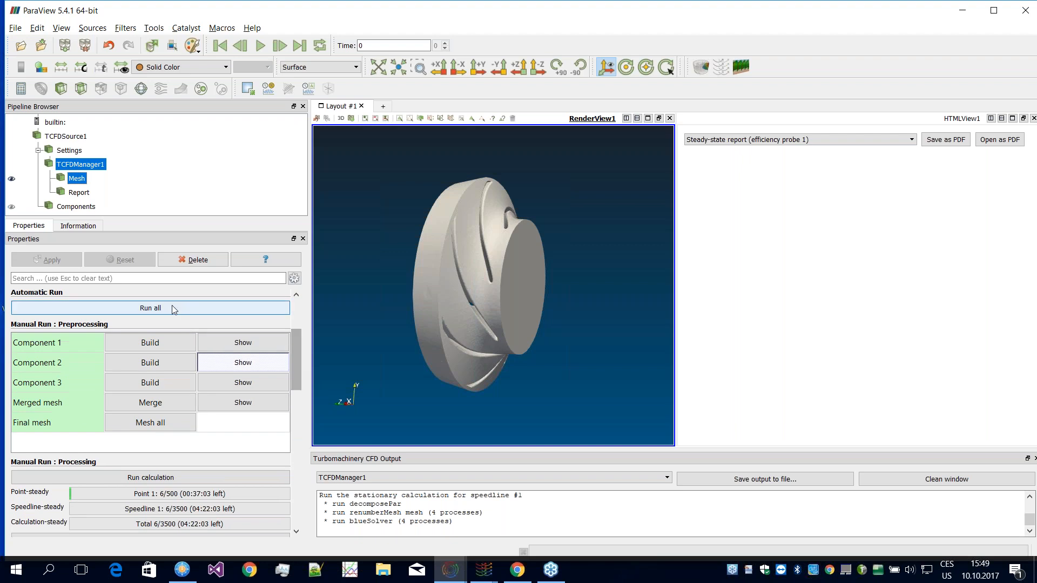
pyautogui.moveTo(295, 359); pyautogui.dragTo(295, 425)
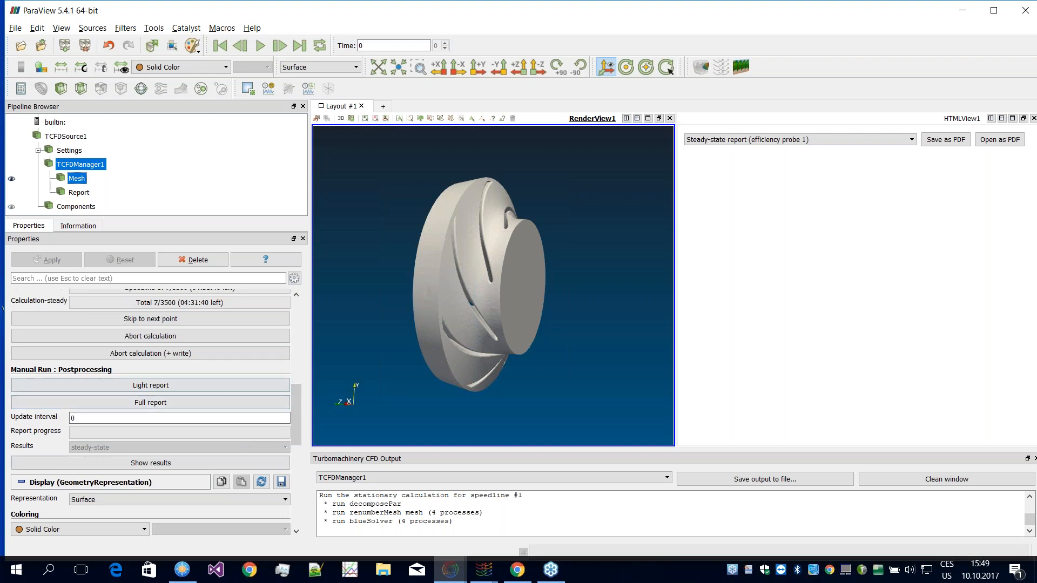
# Step: Switch to the ParaView window holding the already computed pump case and check its processing section
pyautogui.click(450, 570)
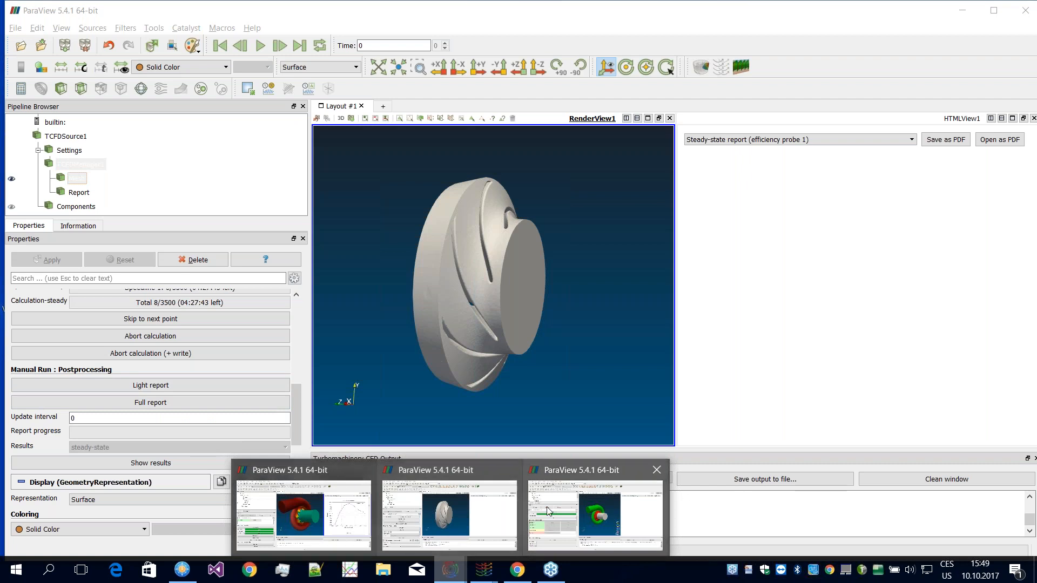
pyautogui.moveTo(479, 506)
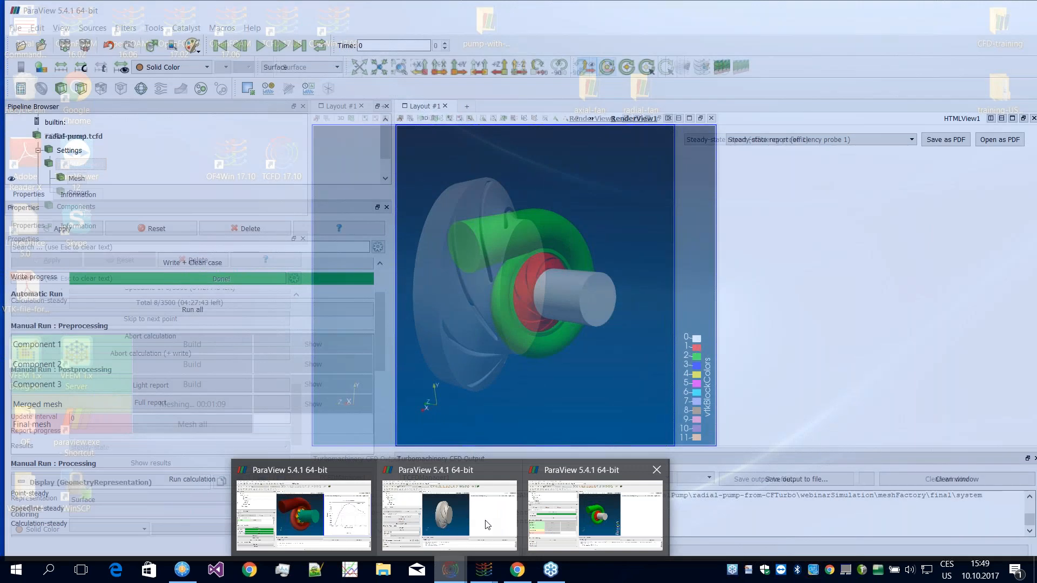
pyautogui.click(323, 509)
pyautogui.moveTo(295, 459); pyautogui.dragTo(295, 456)
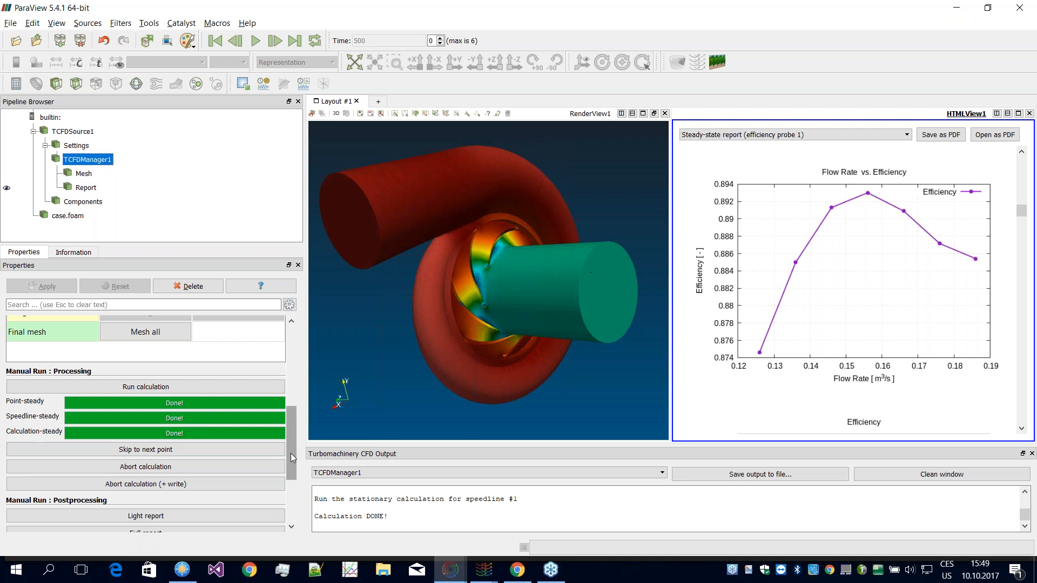
pyautogui.moveTo(291, 452); pyautogui.dragTo(290, 462)
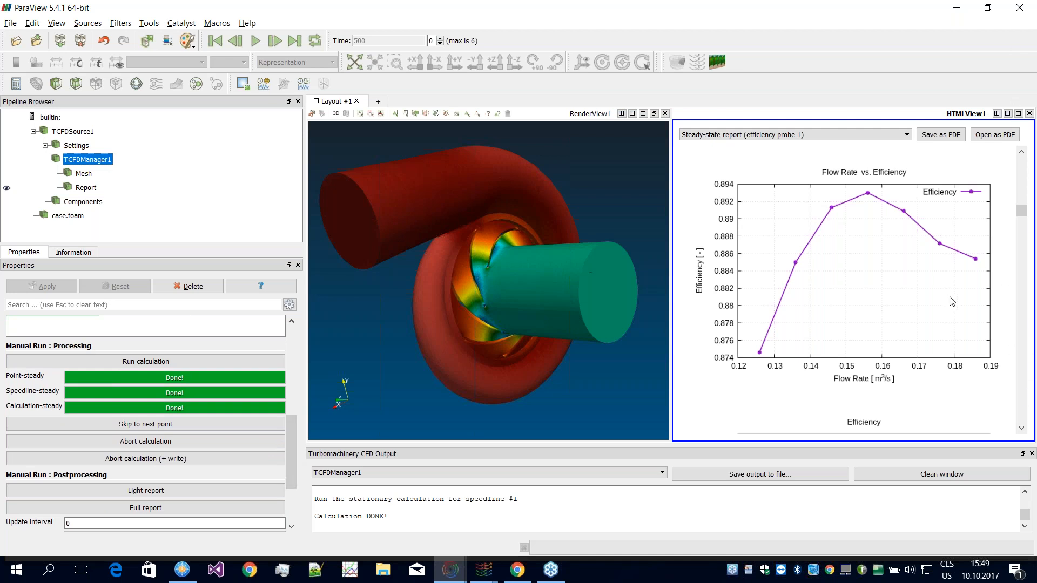
# Step: Look through the steady-state report's efficiency, head, flow rate and residual plots back to Simulation Stats, and review the postprocessing options
pyautogui.scroll(10, 996, 333)
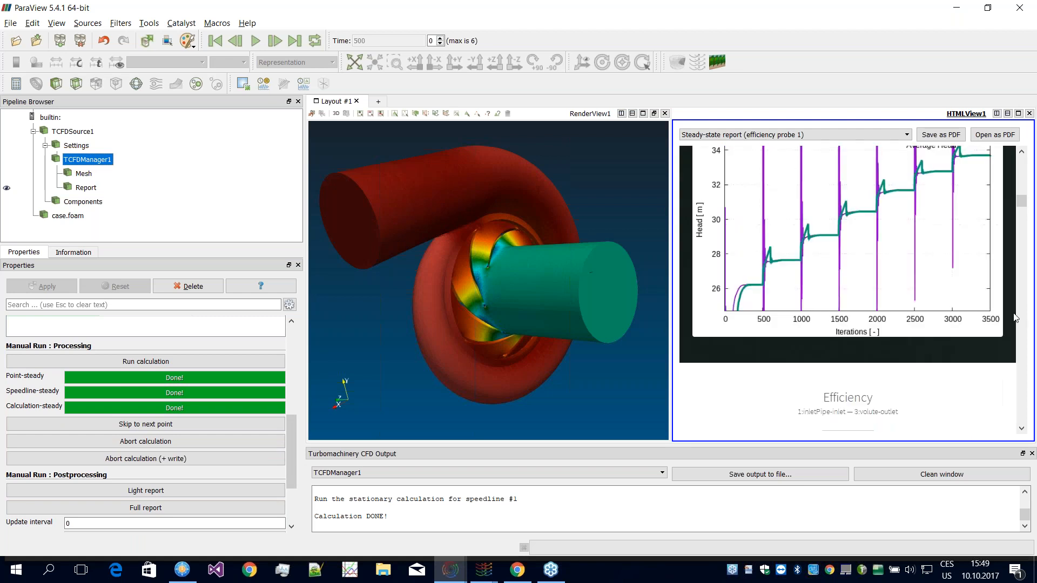
pyautogui.scroll(10, 1010, 311)
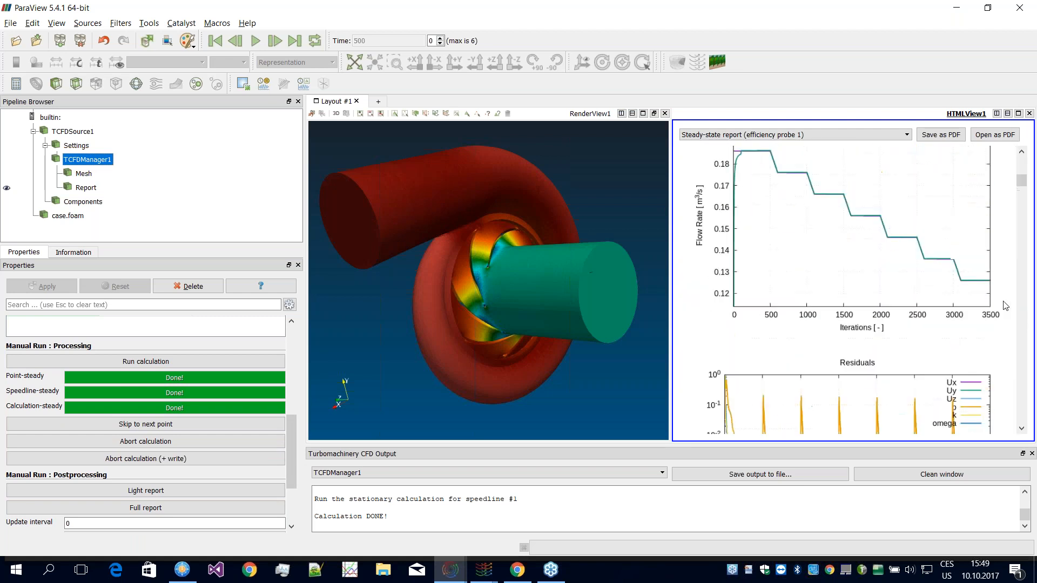
pyautogui.scroll(5, 1006, 302)
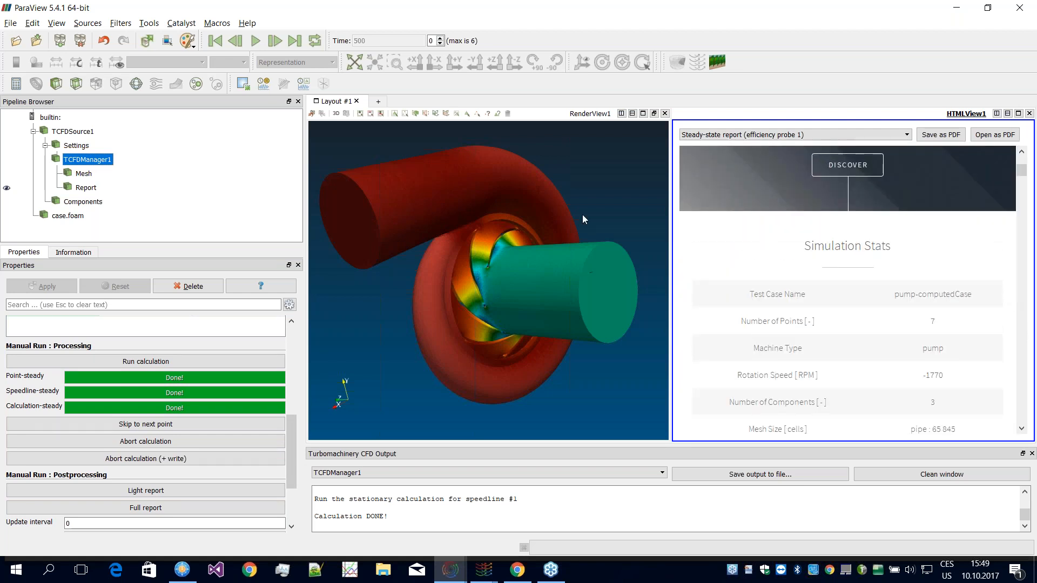
pyautogui.scroll(-4, 290, 462)
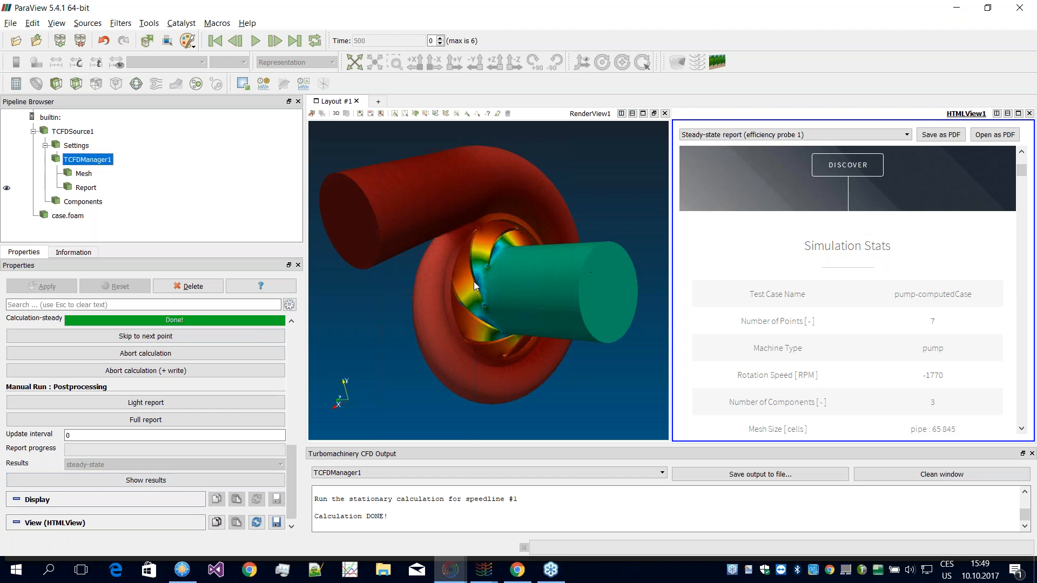
# Step: Select the case.foam results, view the pressure-coloured pump from different angles and examine the available cell arrays
pyautogui.moveTo(452, 283); pyautogui.dragTo(476, 301)
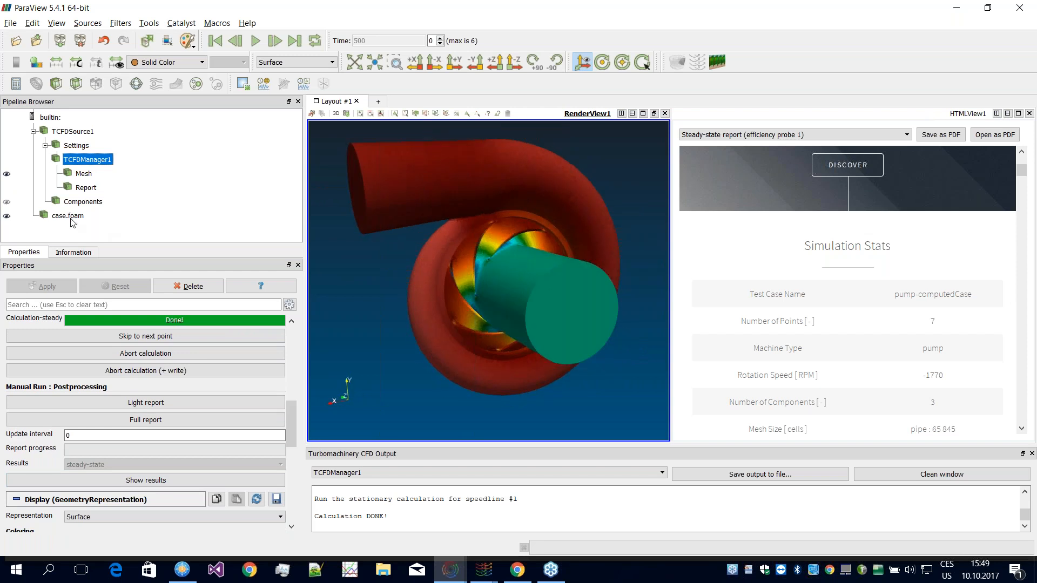
pyautogui.click(68, 216)
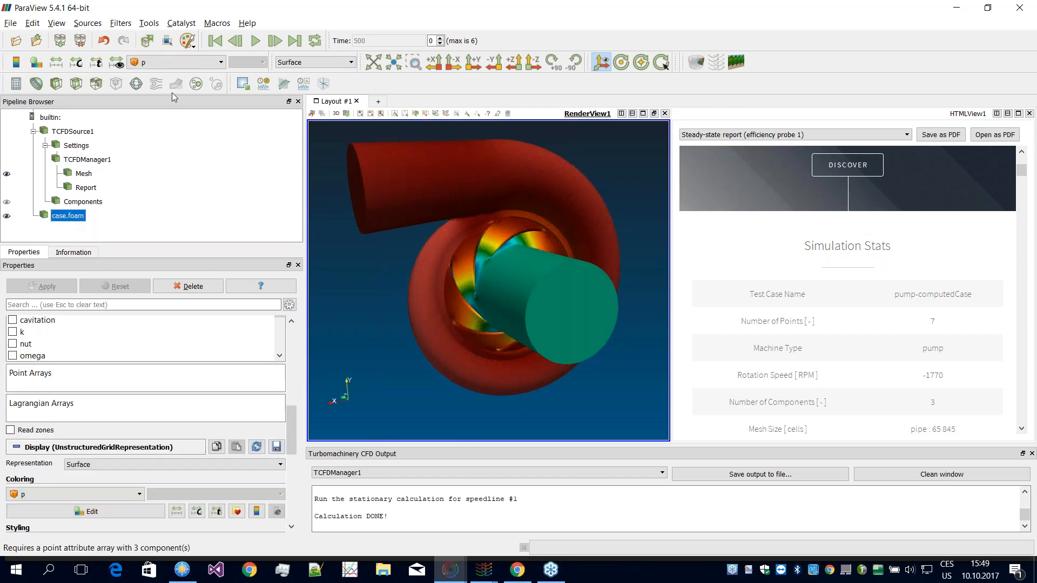
pyautogui.click(179, 63)
pyautogui.click(162, 91)
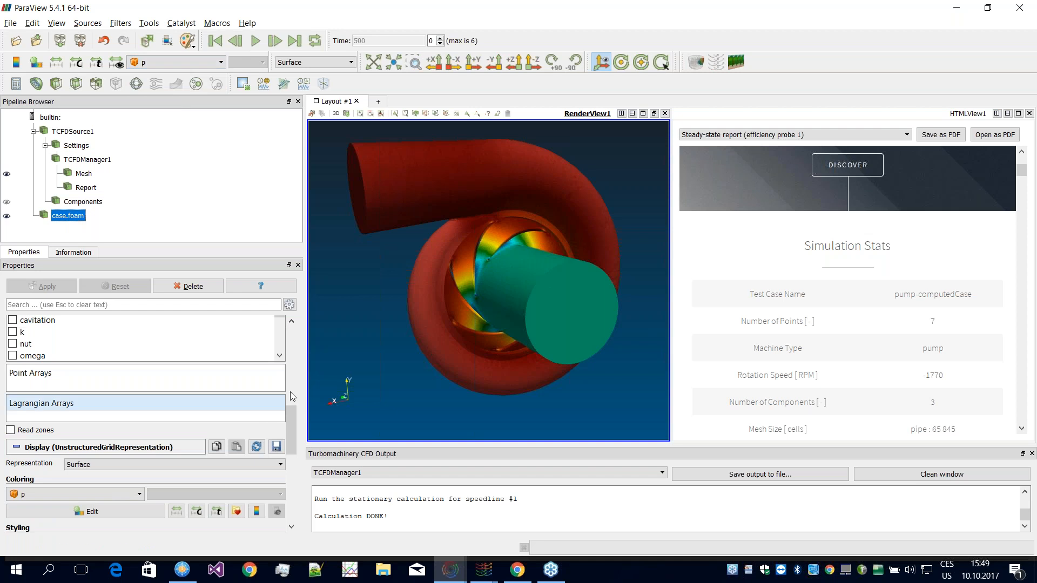
pyautogui.moveTo(290, 425); pyautogui.dragTo(292, 394)
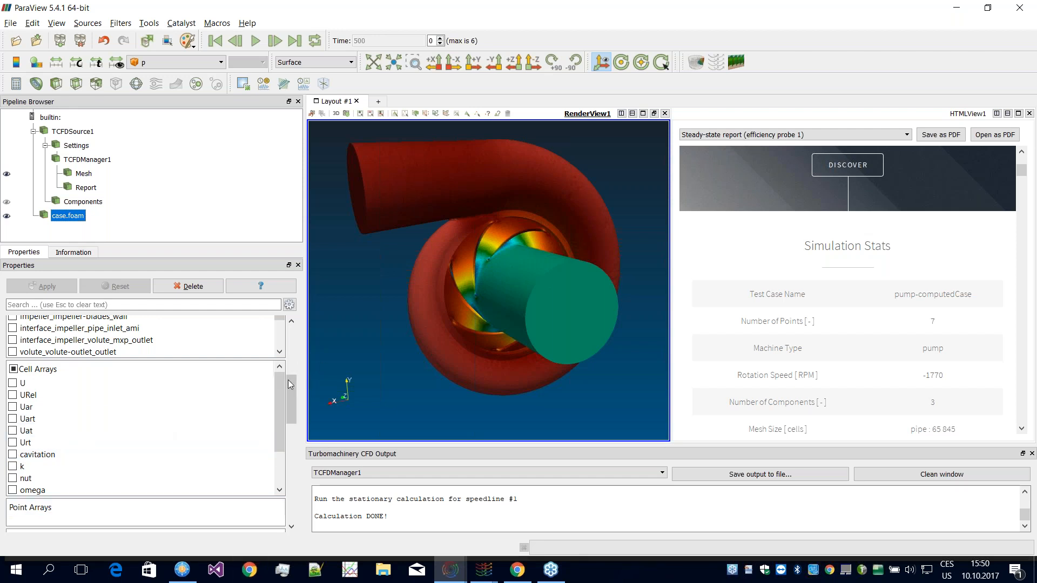
pyautogui.moveTo(478, 267)
pyautogui.mouseDown()
pyautogui.moveTo(497, 263)
pyautogui.moveTo(479, 266)
pyautogui.mouseUp()
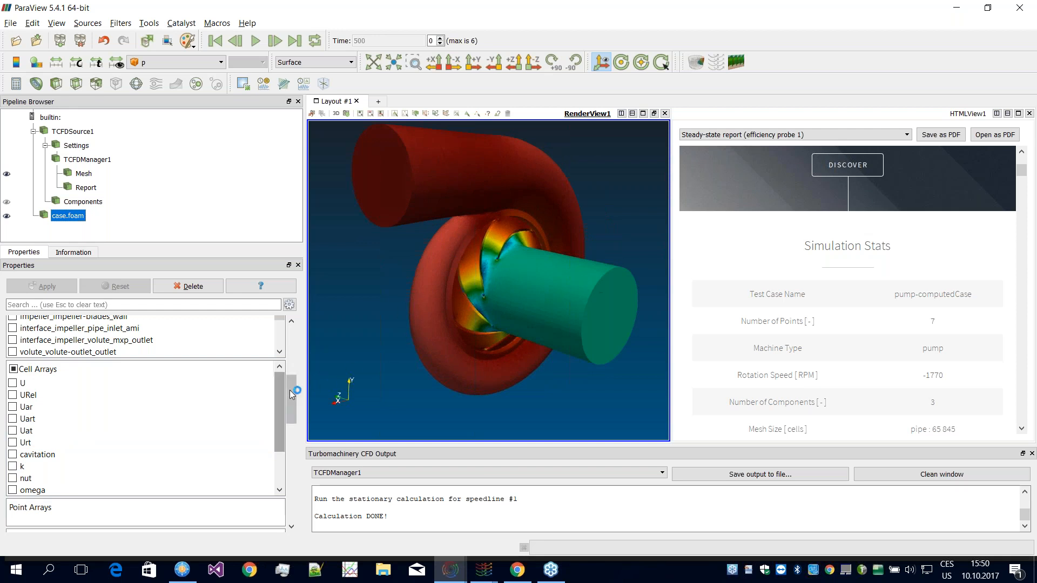
pyautogui.scroll(-1, 284, 400)
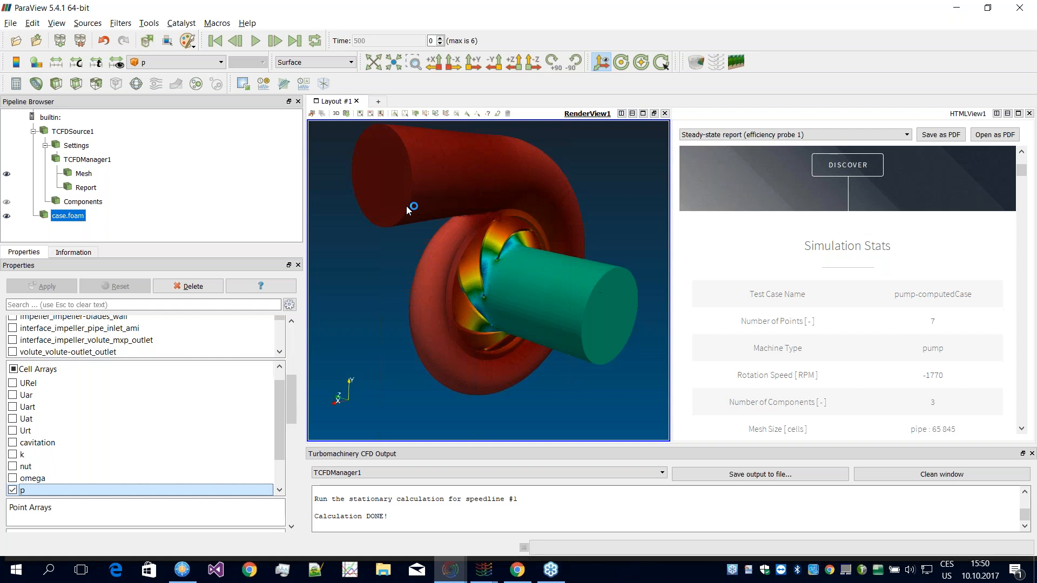
pyautogui.moveTo(293, 402); pyautogui.dragTo(295, 426)
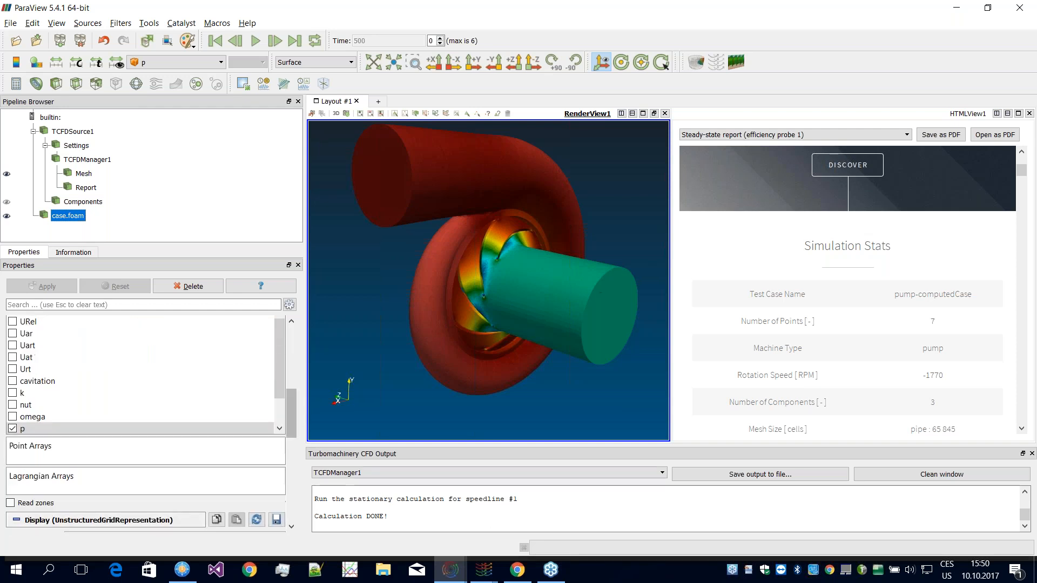
# Step: Minimize the computed case window, switch to FreeCommander and open the radial-pump\computedCase folder to examine its result files
pyautogui.click(961, 6)
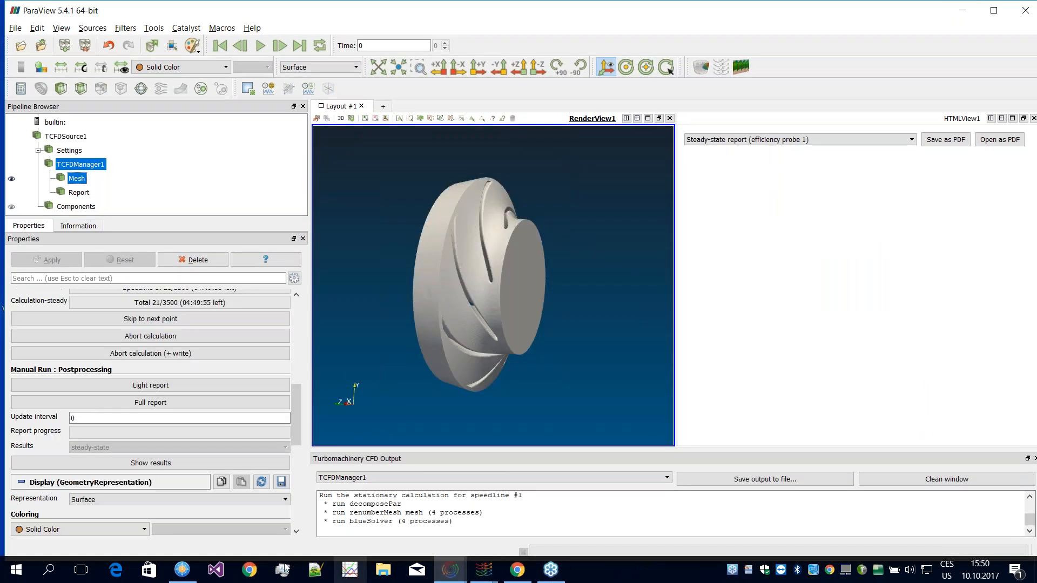
pyautogui.click(183, 570)
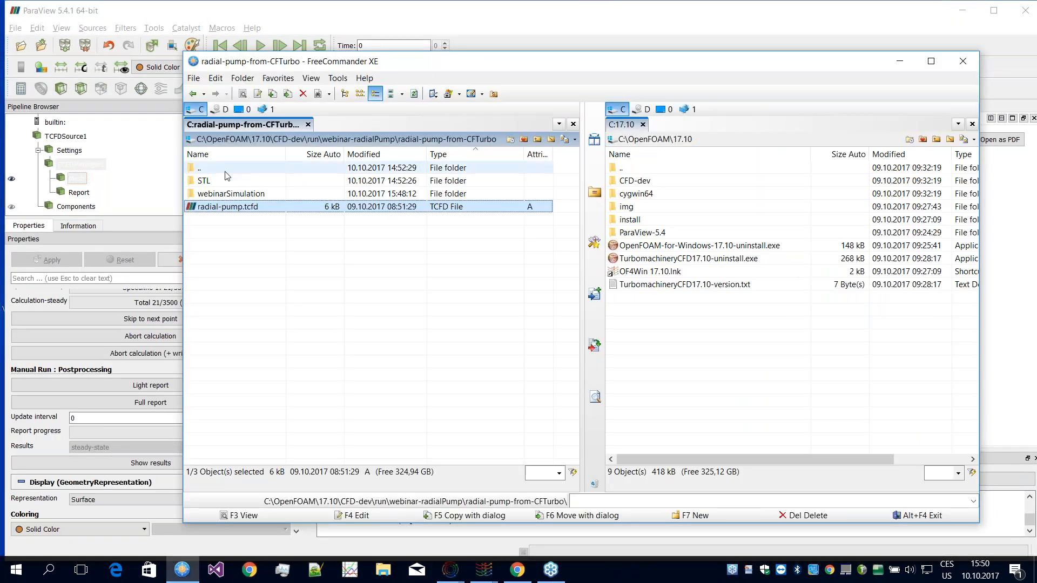
pyautogui.doubleClick(226, 172)
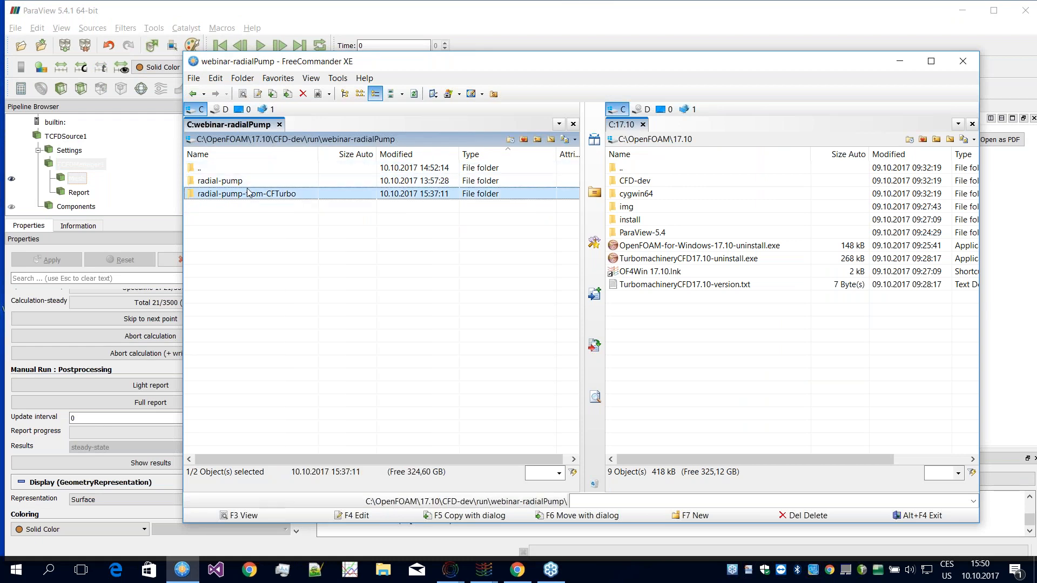
pyautogui.doubleClick(237, 182)
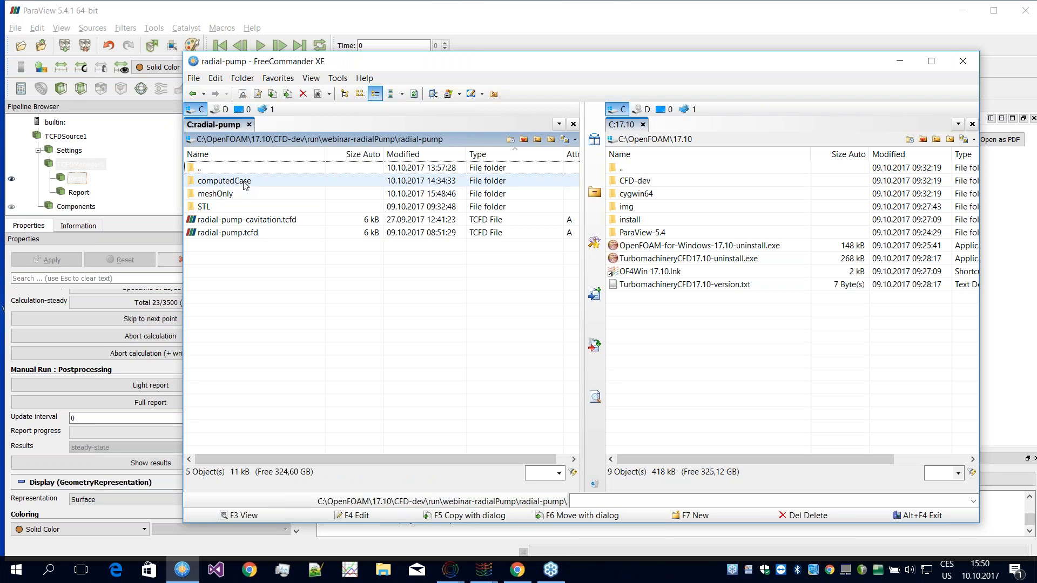
pyautogui.doubleClick(244, 182)
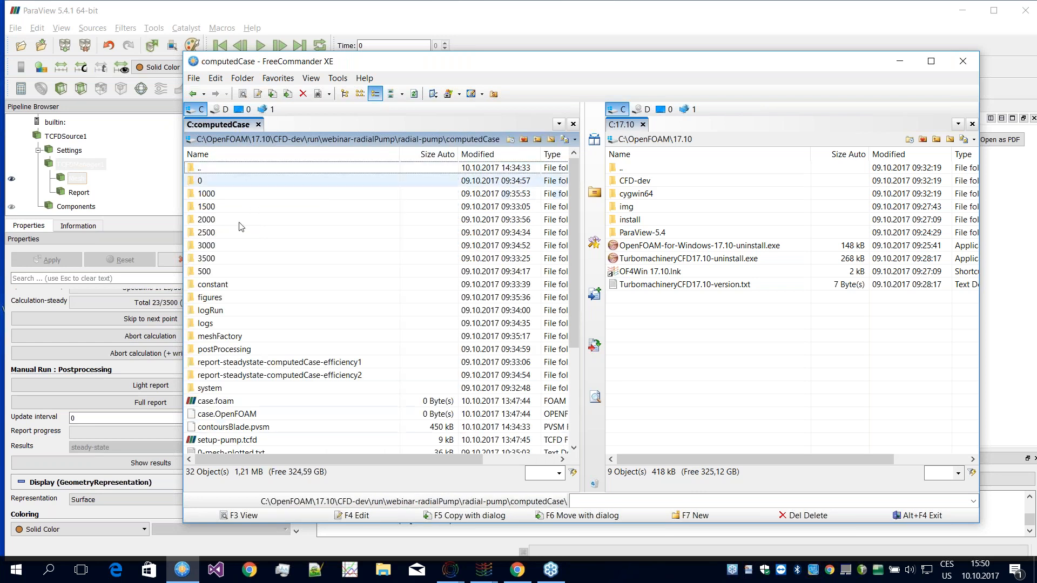
pyautogui.scroll(-2, 272, 307)
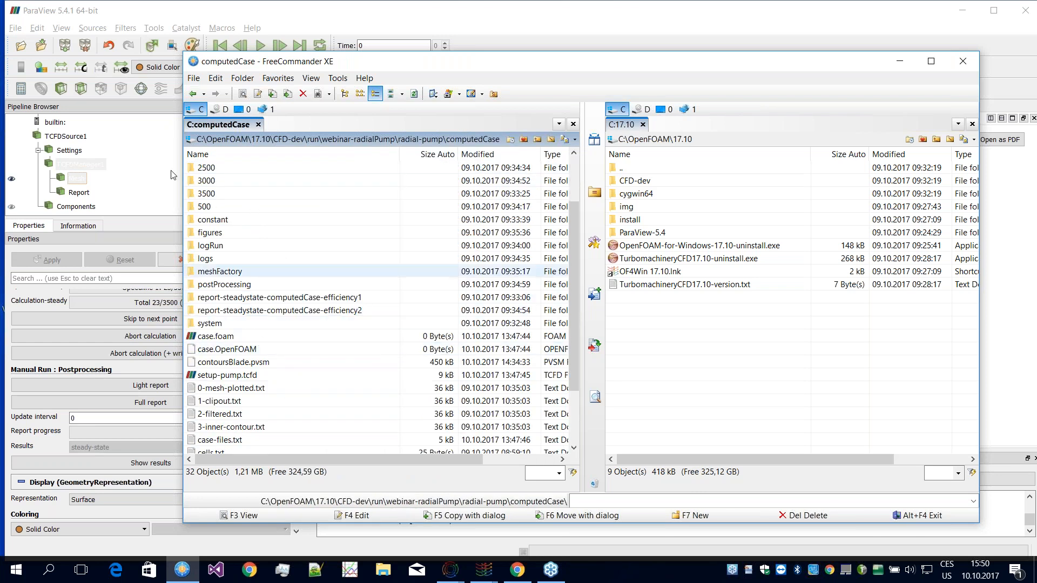
pyautogui.moveTo(575, 315); pyautogui.dragTo(571, 325)
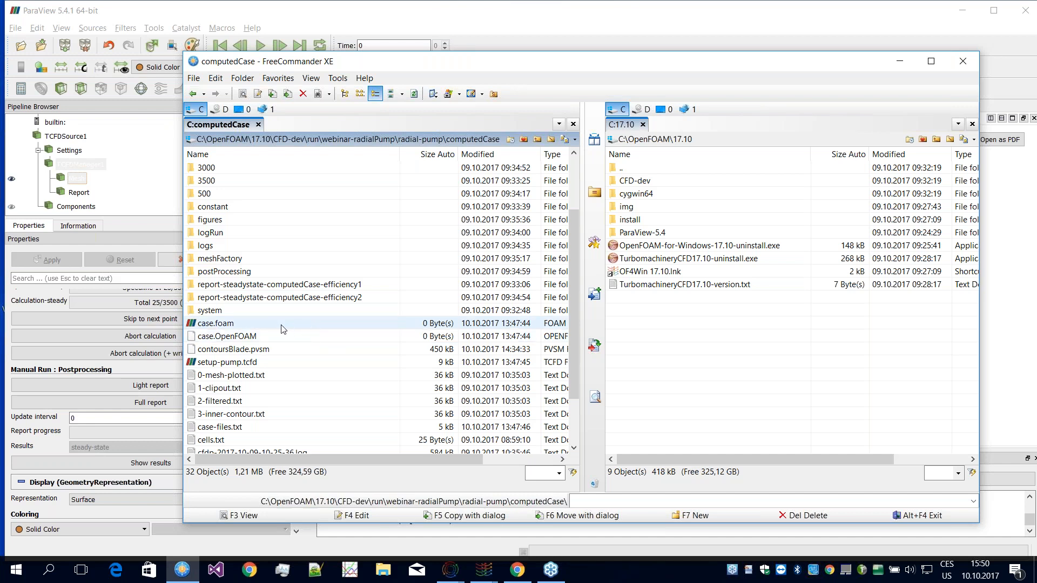
# Step: Switch to the ParaView 5.3.0 window and inspect the pump's pressure distribution and the streamlines through the impeller in Layout #2
pyautogui.click(486, 568)
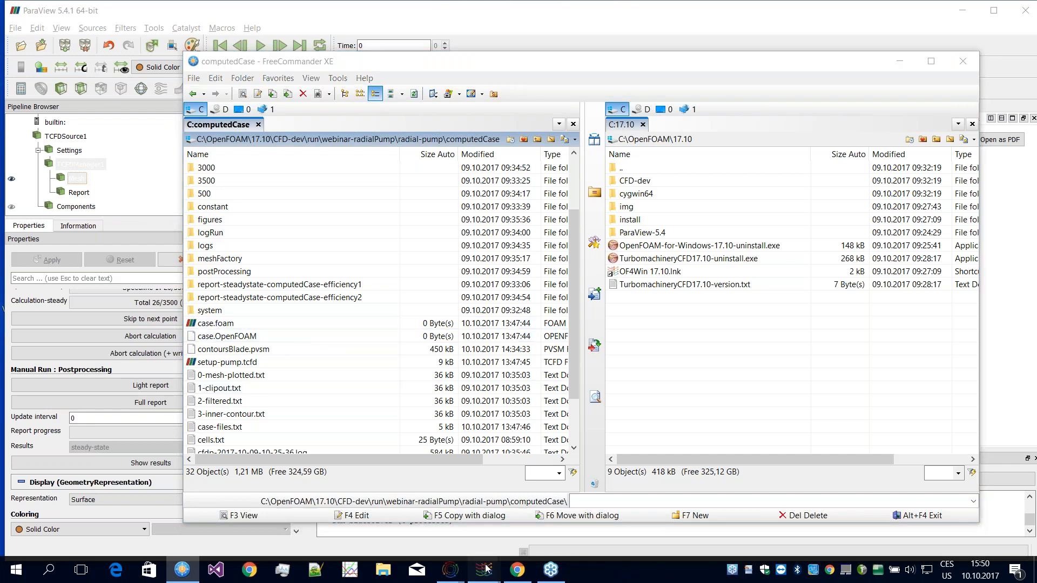
pyautogui.moveTo(523, 524)
pyautogui.click(431, 522)
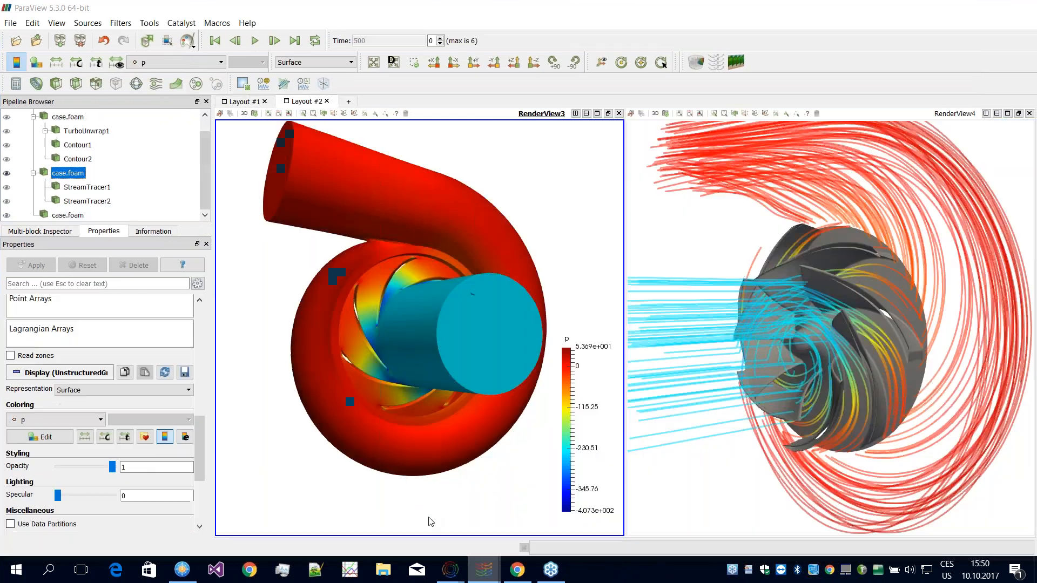
pyautogui.moveTo(420, 342); pyautogui.dragTo(426, 310)
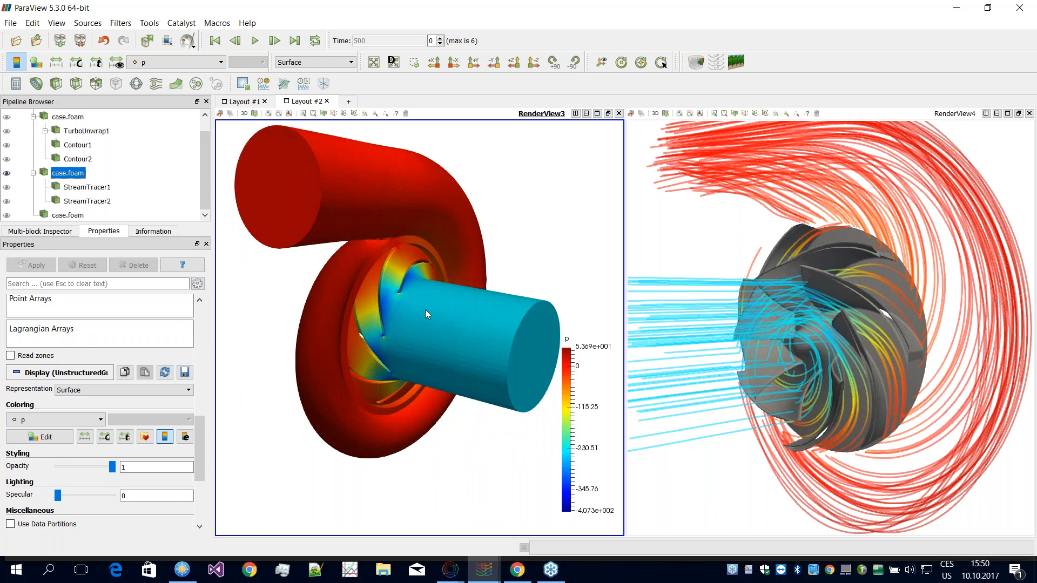
pyautogui.click(754, 490)
pyautogui.moveTo(755, 490)
pyautogui.mouseDown()
pyautogui.moveTo(708, 486)
pyautogui.moveTo(734, 492)
pyautogui.mouseUp()
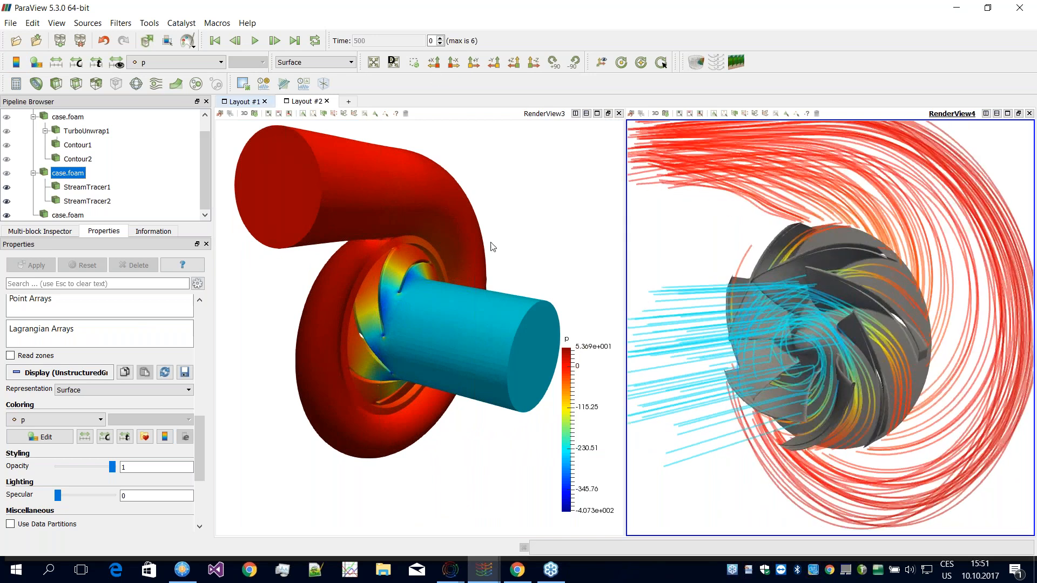
# Step: Show Layout #1 and inspect the total pressure contours on the impeller and on the unwrapped blades from several angles
pyautogui.click(245, 102)
pyautogui.moveTo(527, 255)
pyautogui.mouseDown()
pyautogui.moveTo(485, 261)
pyautogui.moveTo(510, 262)
pyautogui.mouseUp()
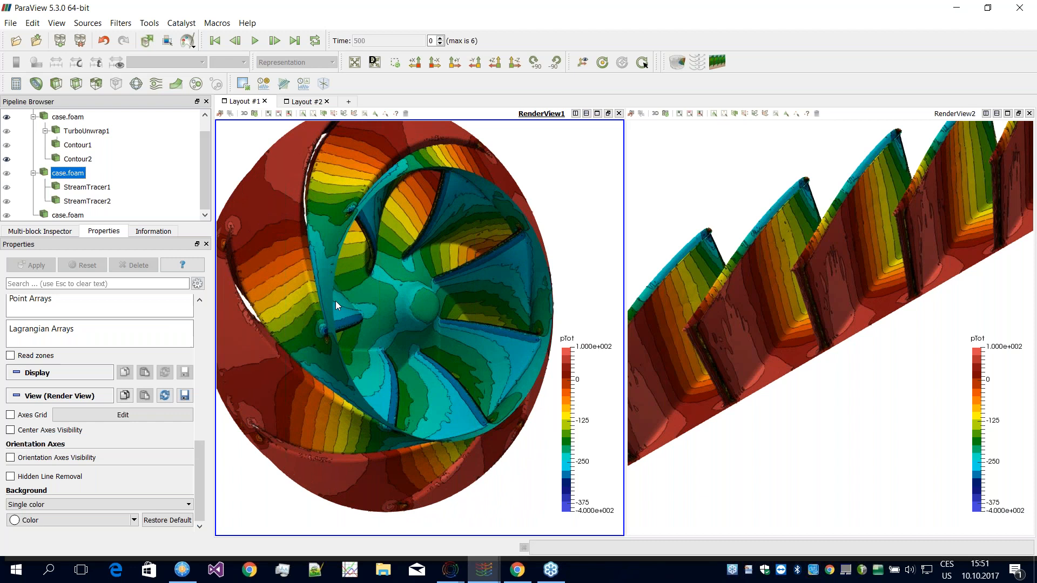
pyautogui.moveTo(406, 324); pyautogui.dragTo(471, 333)
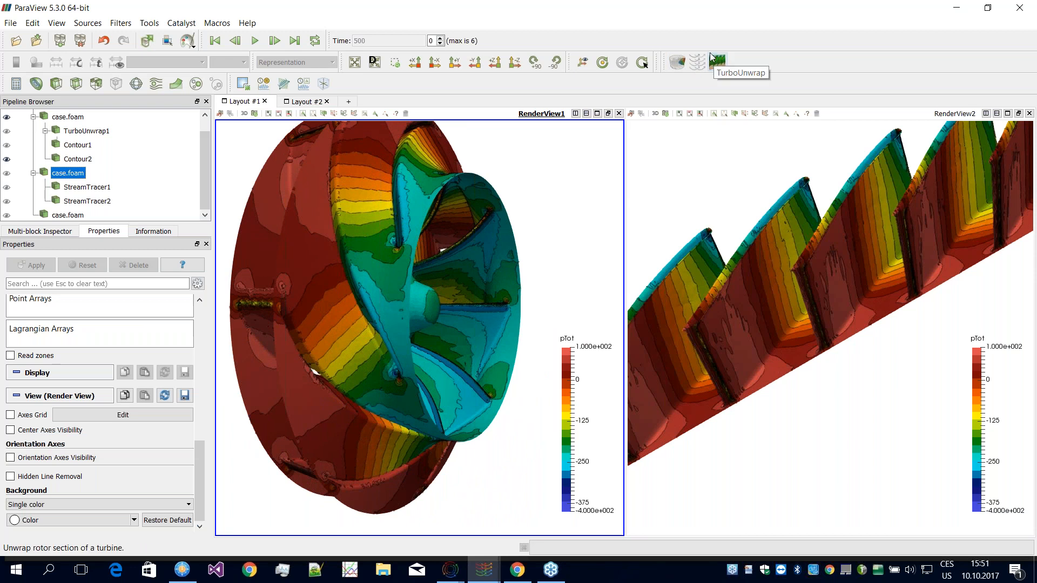
pyautogui.moveTo(835, 443); pyautogui.dragTo(831, 394)
pyautogui.moveTo(721, 346); pyautogui.dragTo(721, 354)
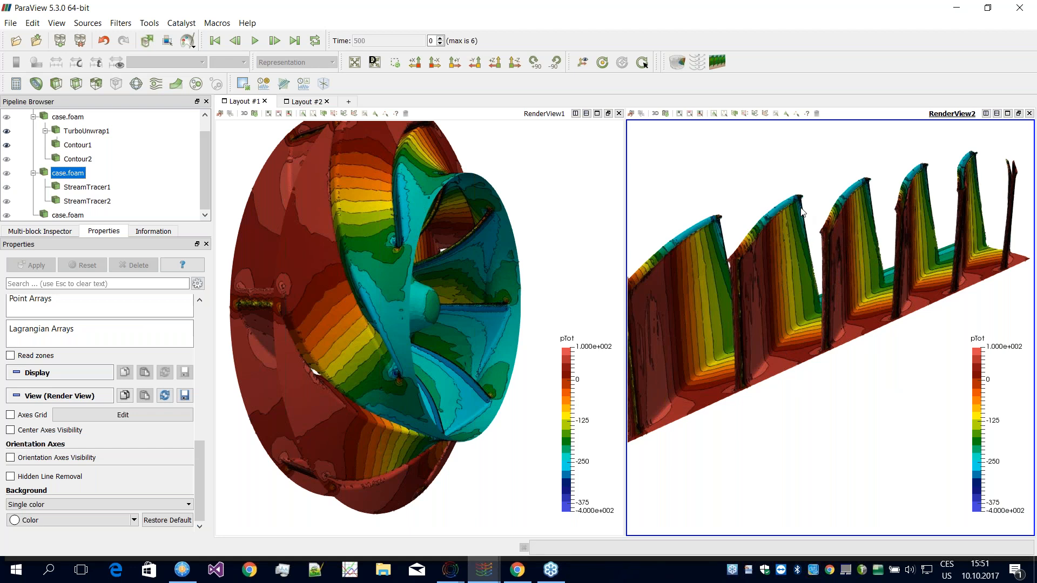
pyautogui.moveTo(792, 427)
pyautogui.mouseDown()
pyautogui.moveTo(854, 422)
pyautogui.moveTo(768, 415)
pyautogui.moveTo(780, 432)
pyautogui.moveTo(724, 488)
pyautogui.moveTo(694, 501)
pyautogui.mouseUp()
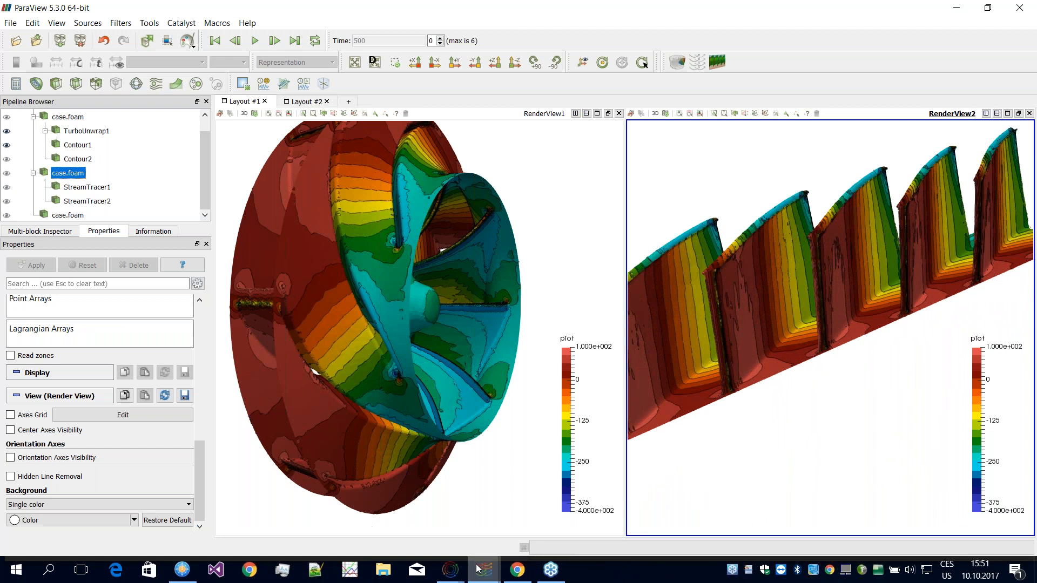
# Step: Switch to FreeCommander, enter the report-steadystate-computedCase-efficiency1 folder and open the computedCase.html report in the browser
pyautogui.click(181, 574)
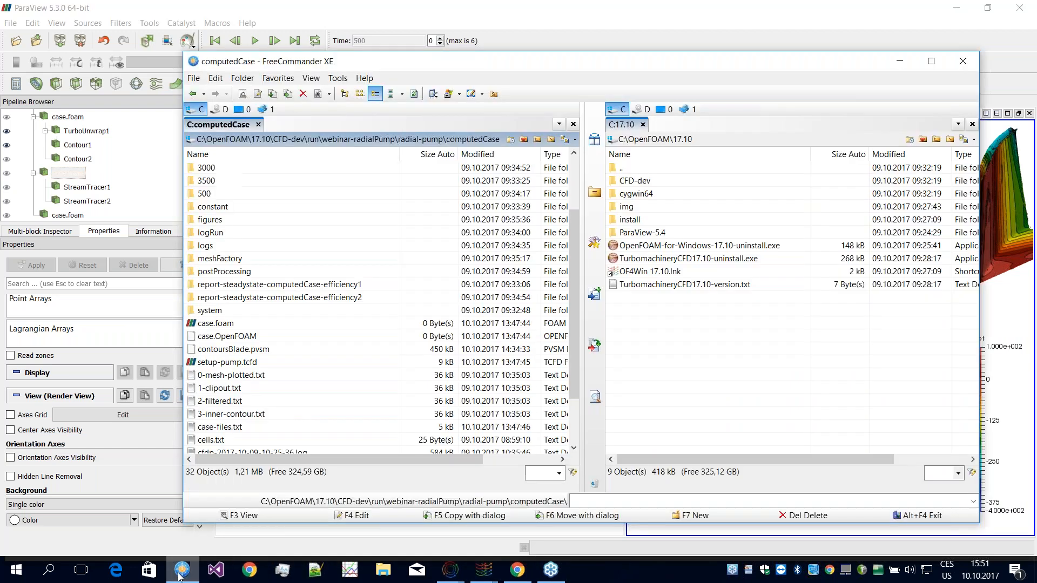
pyautogui.doubleClick(295, 286)
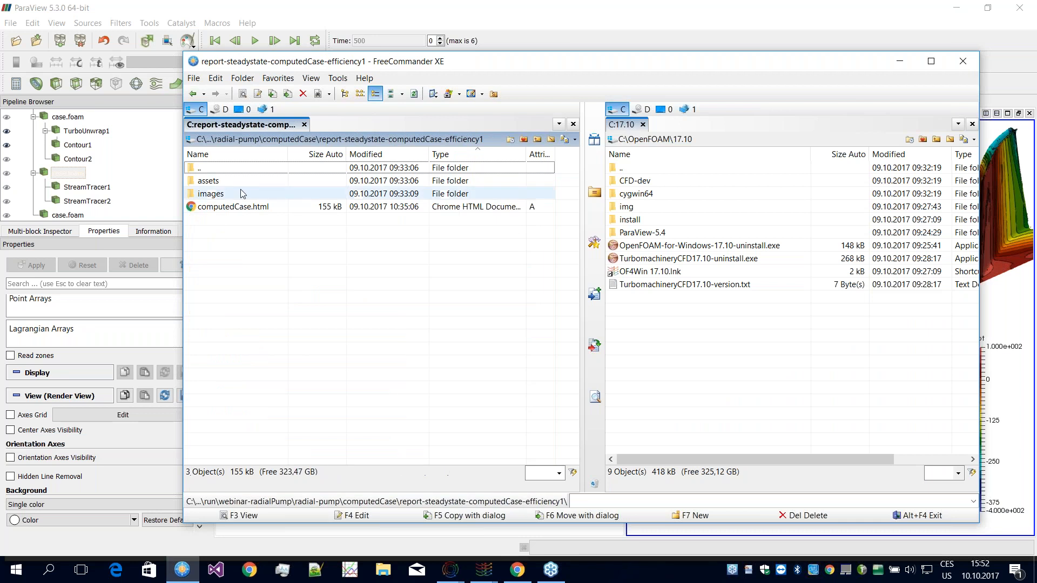
pyautogui.click(276, 208)
pyautogui.doubleClick(276, 209)
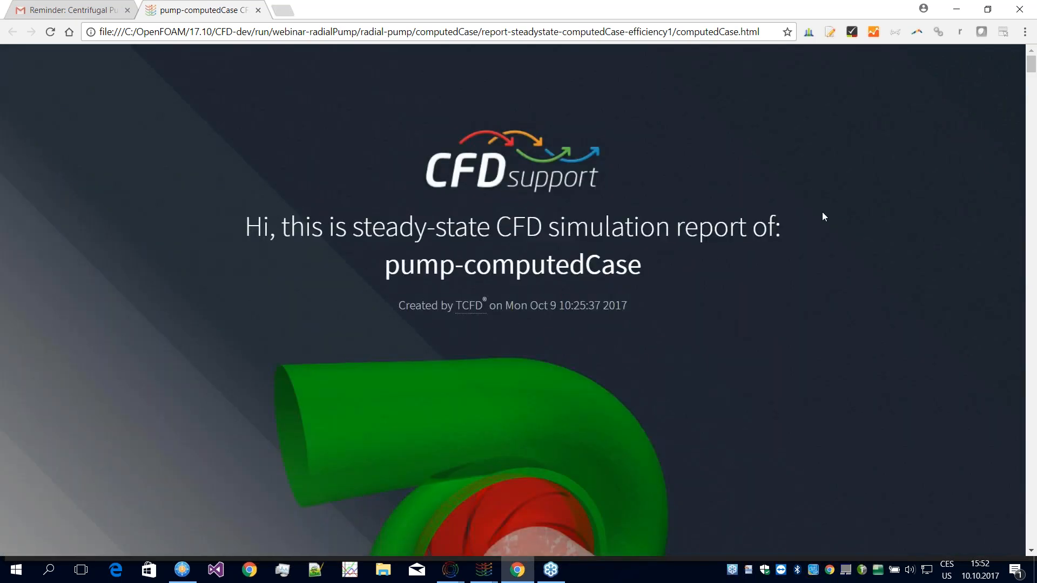
# Step: Examine the report's title section with the pump image and the Simulation Stats table with its flow rate plot
pyautogui.scroll(-2, 818, 222)
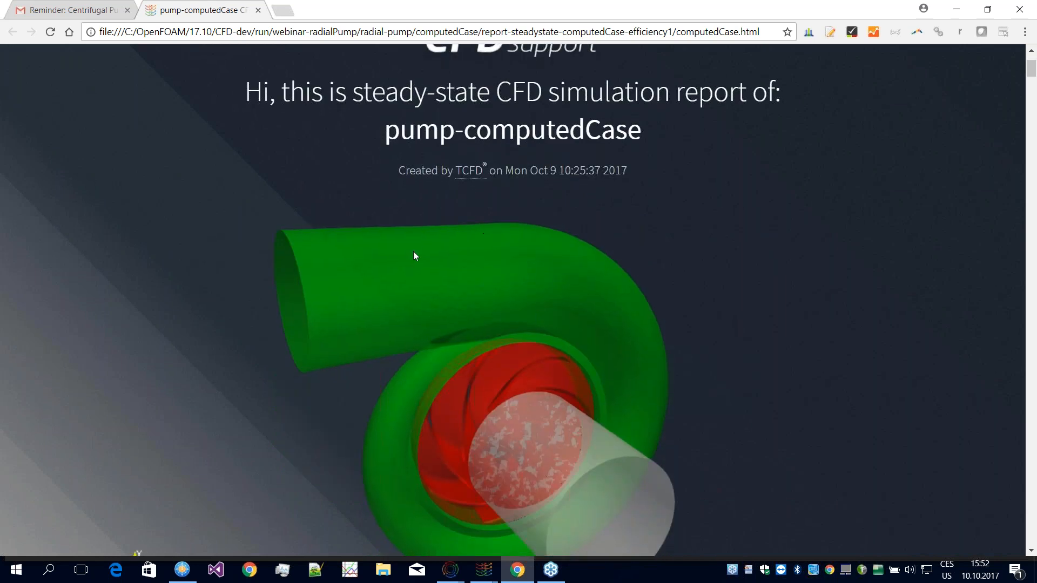
pyautogui.scroll(-5, 659, 254)
pyautogui.scroll(4, 659, 254)
pyautogui.scroll(-10, 659, 255)
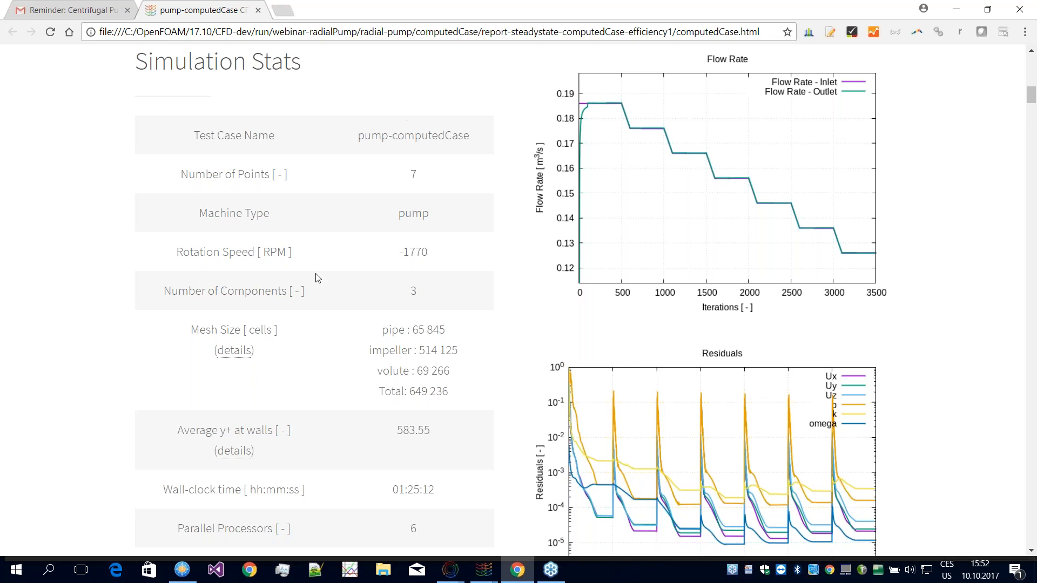
pyautogui.scroll(-1, 317, 269)
pyautogui.scroll(1, 325, 277)
pyautogui.scroll(-1, 390, 324)
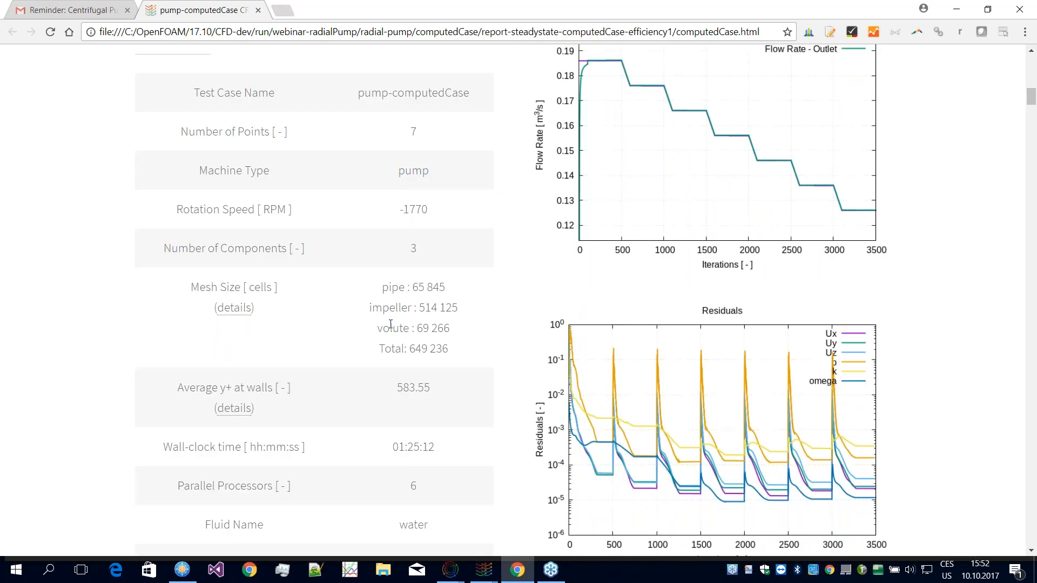
# Step: Highlight the impeller and total cell counts in the Mesh Size row of the Simulation Stats
pyautogui.scroll(-1, 391, 324)
pyautogui.moveTo(369, 283); pyautogui.dragTo(451, 283)
pyautogui.moveTo(374, 326); pyautogui.dragTo(451, 326)
pyautogui.scroll(-1, 325, 306)
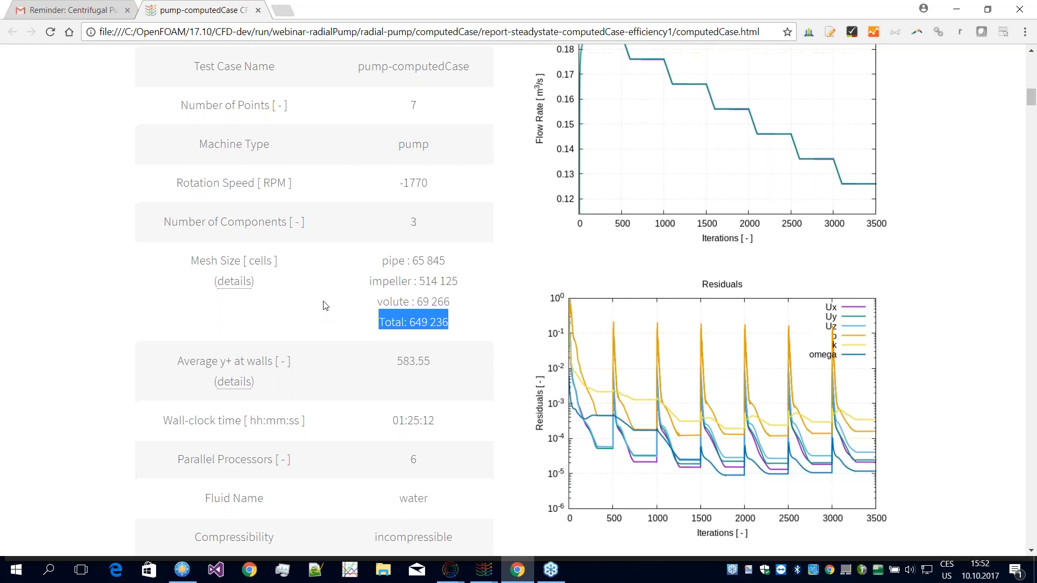
pyautogui.scroll(-1, 326, 306)
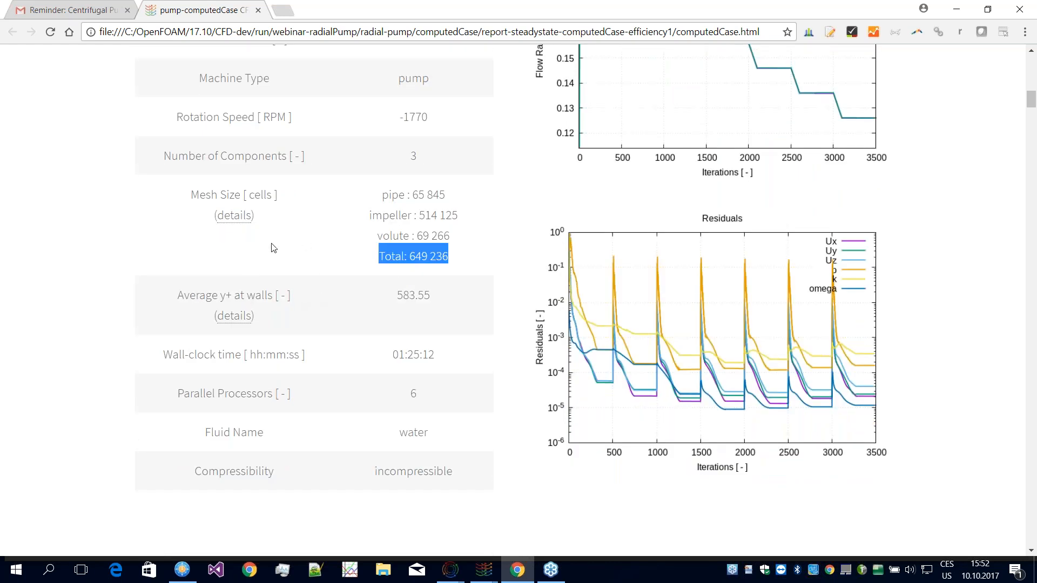
# Step: Expand the details of the average y+ at walls, examine the per-patch values and collapse them again
pyautogui.click(234, 317)
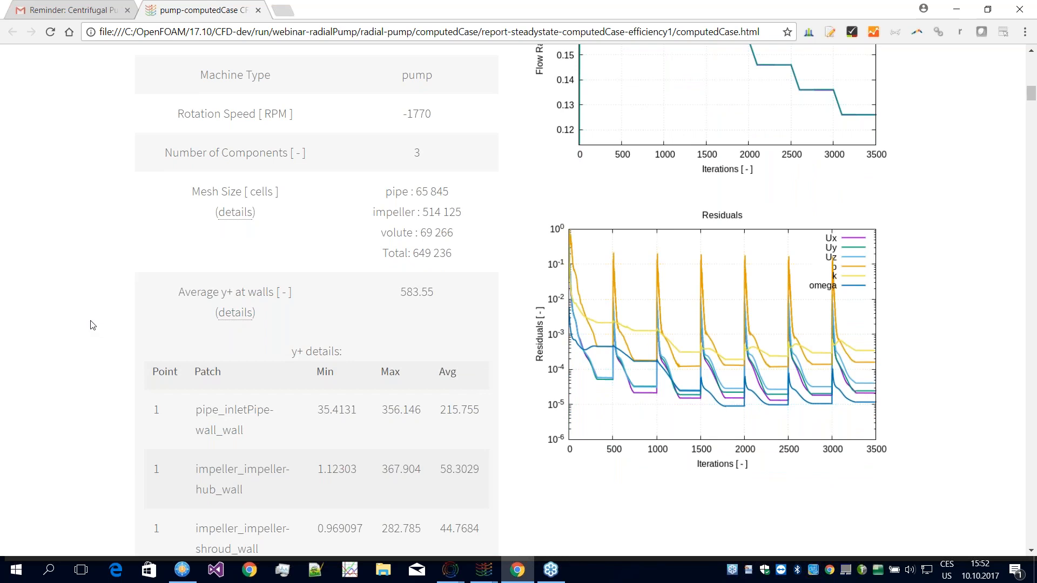
pyautogui.scroll(-8, 104, 320)
pyautogui.scroll(8, 104, 321)
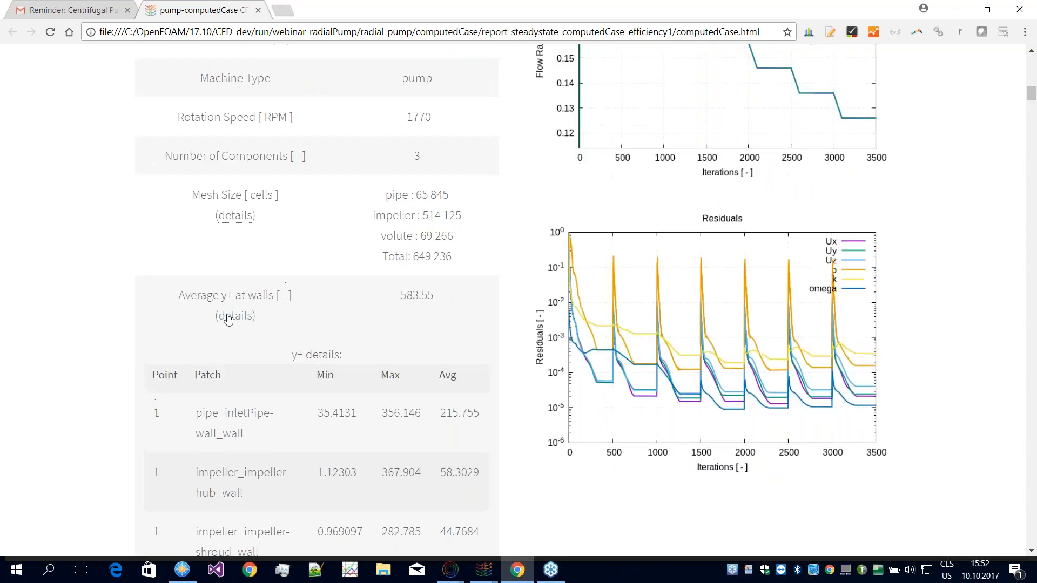
pyautogui.click(233, 315)
# Step: Highlight the wall-clock time in the Simulation Stats, examine the remaining rows and clear the highlight
pyautogui.scroll(-5, 136, 295)
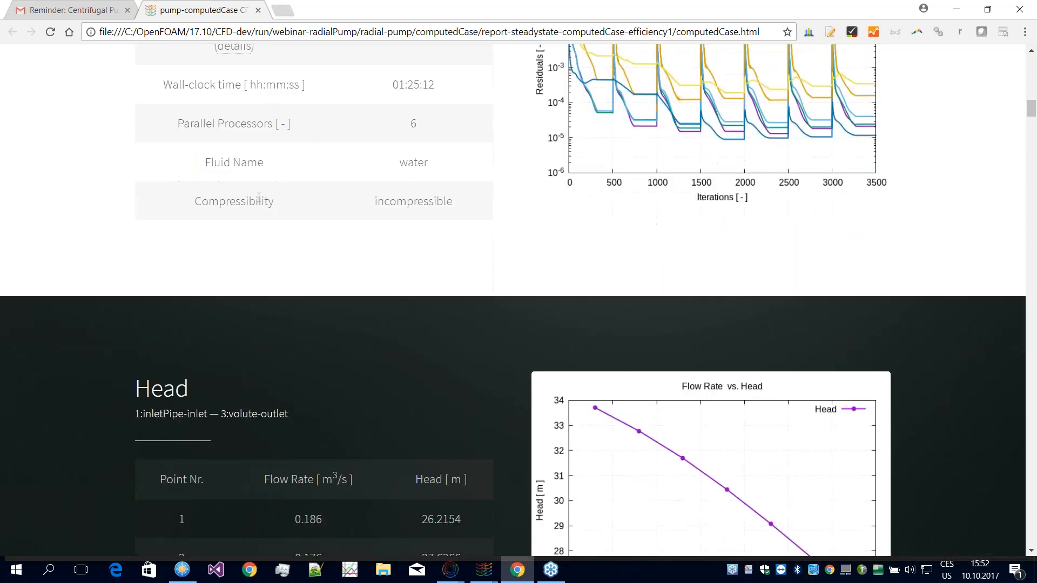
pyautogui.scroll(1, 259, 197)
pyautogui.moveTo(377, 149); pyautogui.dragTo(479, 153)
pyautogui.scroll(-1, 478, 153)
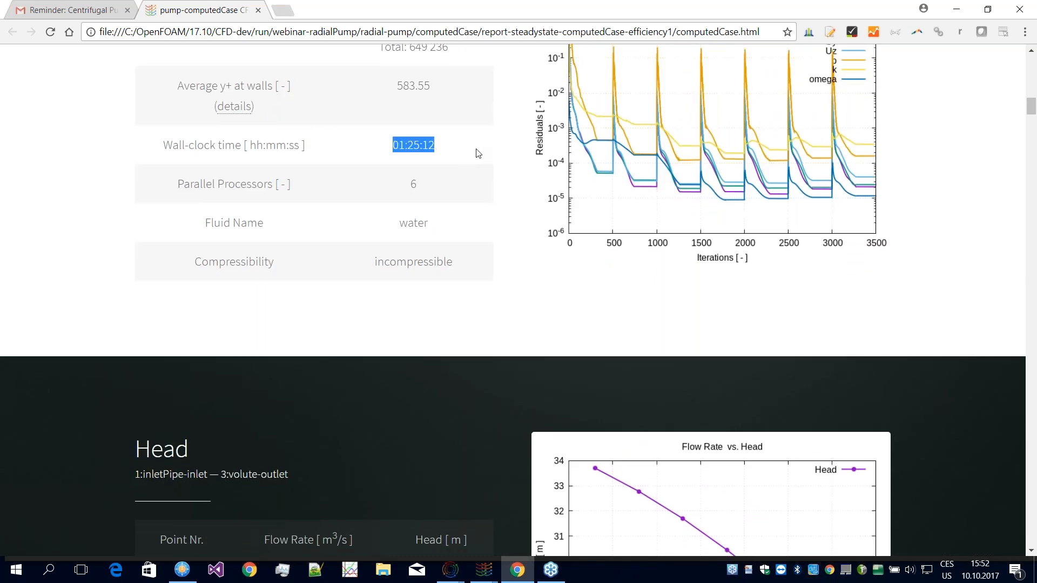
pyautogui.scroll(-1, 478, 154)
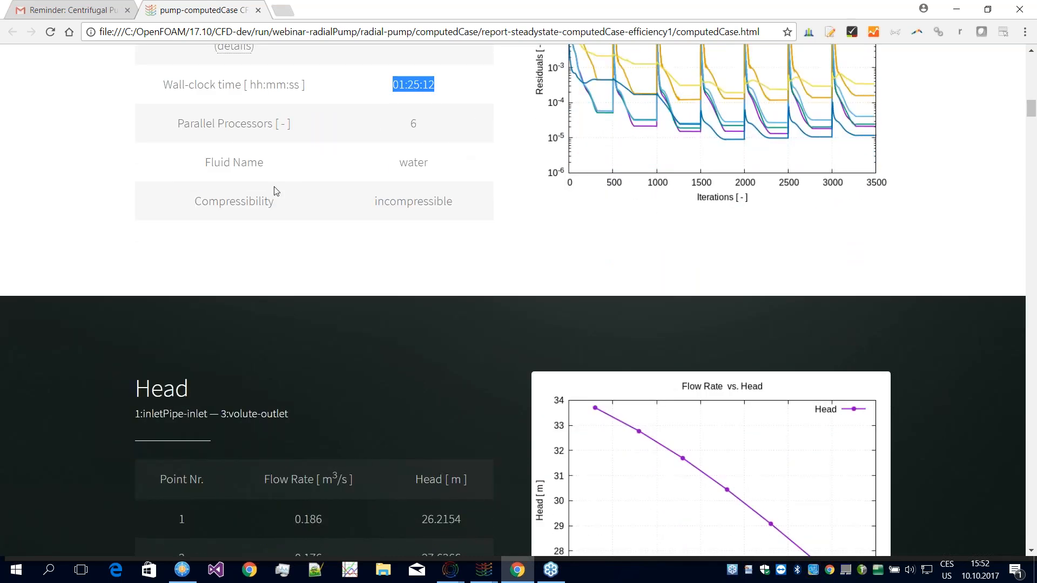
pyautogui.click(243, 162)
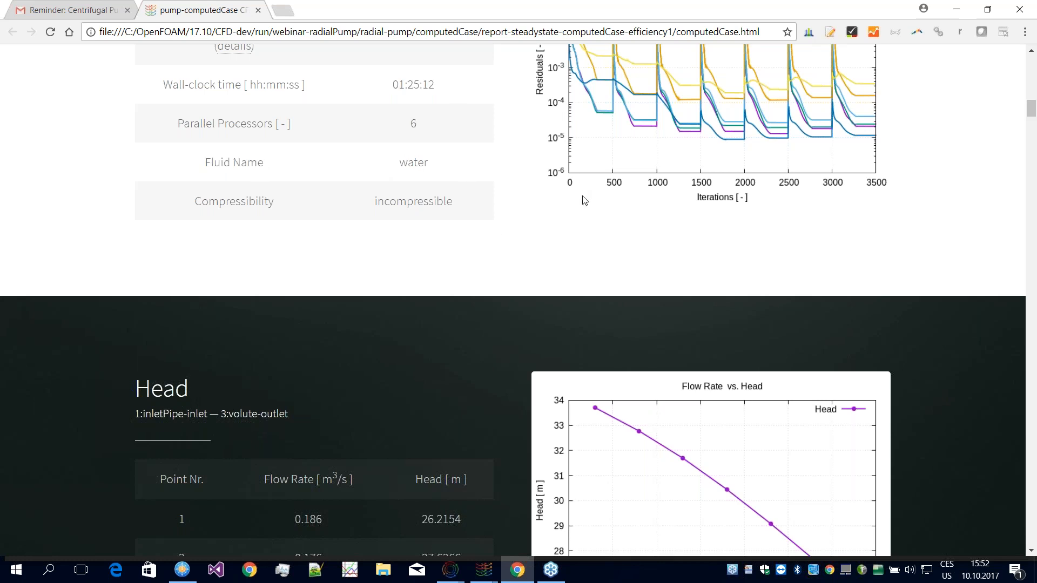
# Step: Examine the Flow Rate and Residuals plots over the iterations, and the Head section's table and flow rate versus head curve
pyautogui.scroll(1, 347, 258)
pyautogui.scroll(1, 347, 258)
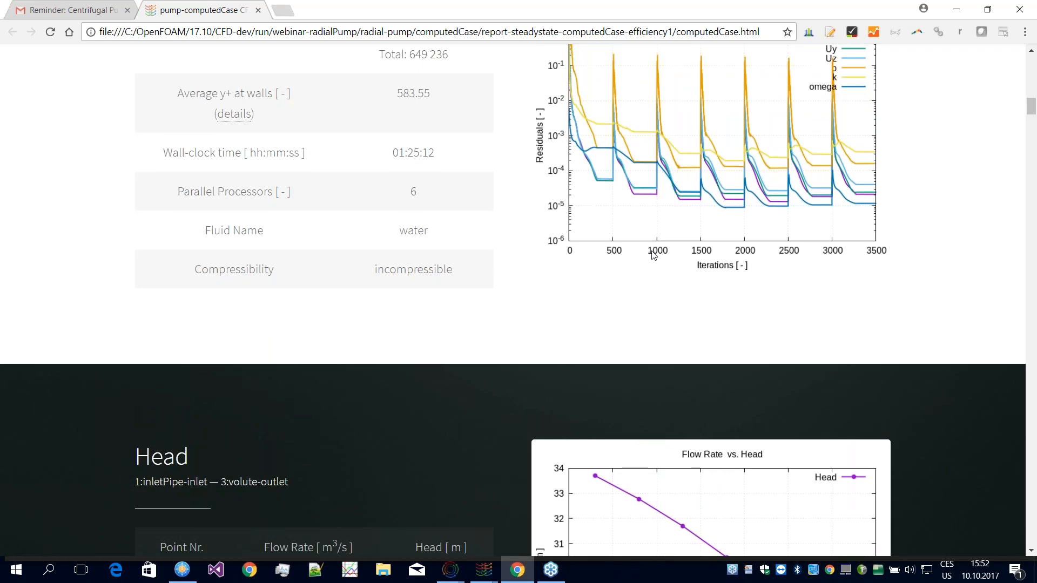
pyautogui.scroll(1, 653, 255)
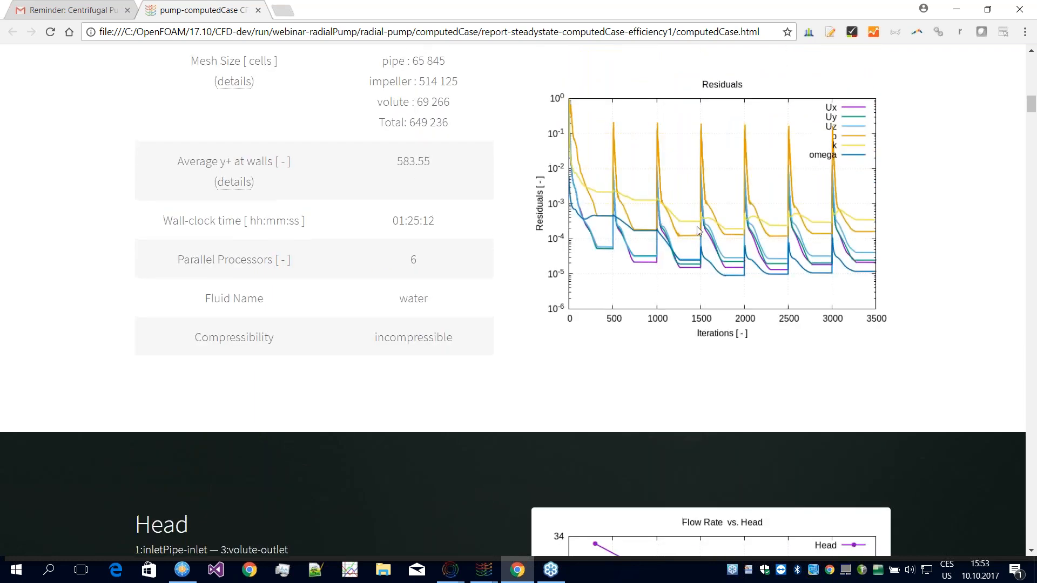
pyautogui.scroll(4, 697, 226)
pyautogui.scroll(1, 651, 399)
pyautogui.scroll(-3, 651, 398)
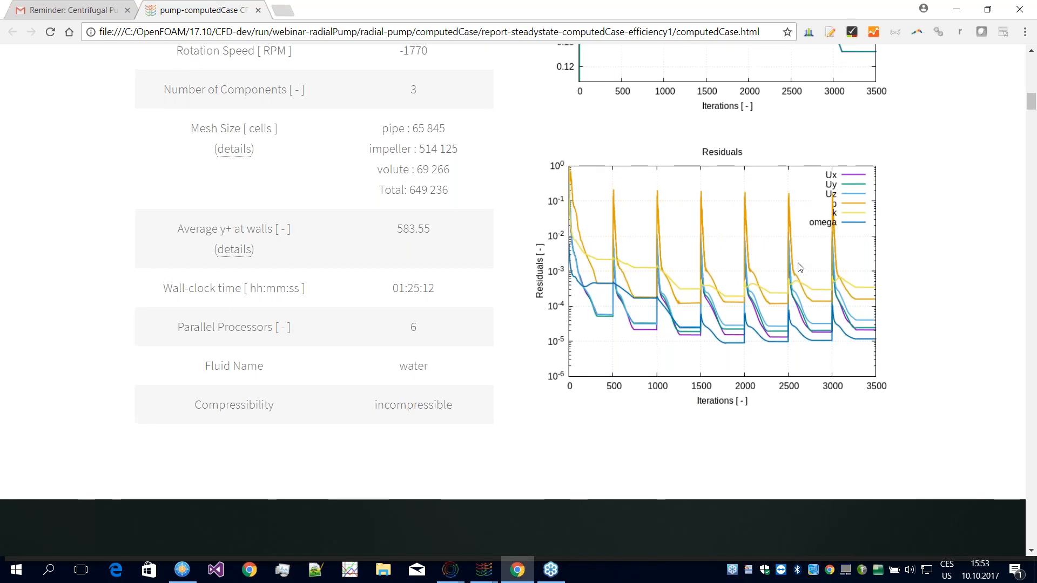
pyautogui.scroll(3, 807, 278)
pyautogui.scroll(2, 808, 278)
pyautogui.scroll(-10, 783, 225)
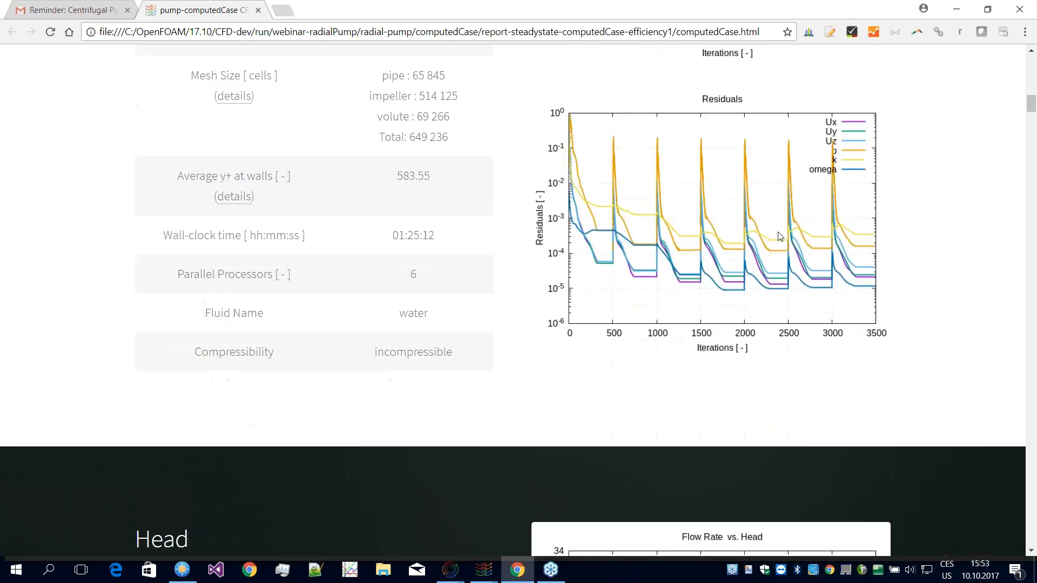
pyautogui.scroll(-1, 784, 229)
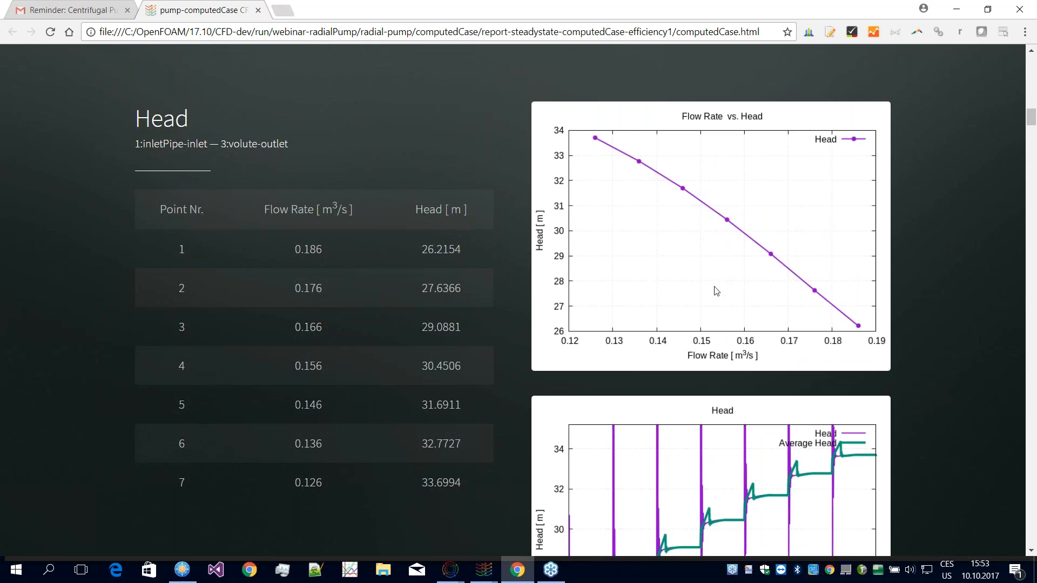
# Step: Examine the plot of head and average head over the iterations alongside the Head table's operating points
pyautogui.scroll(-1, 706, 298)
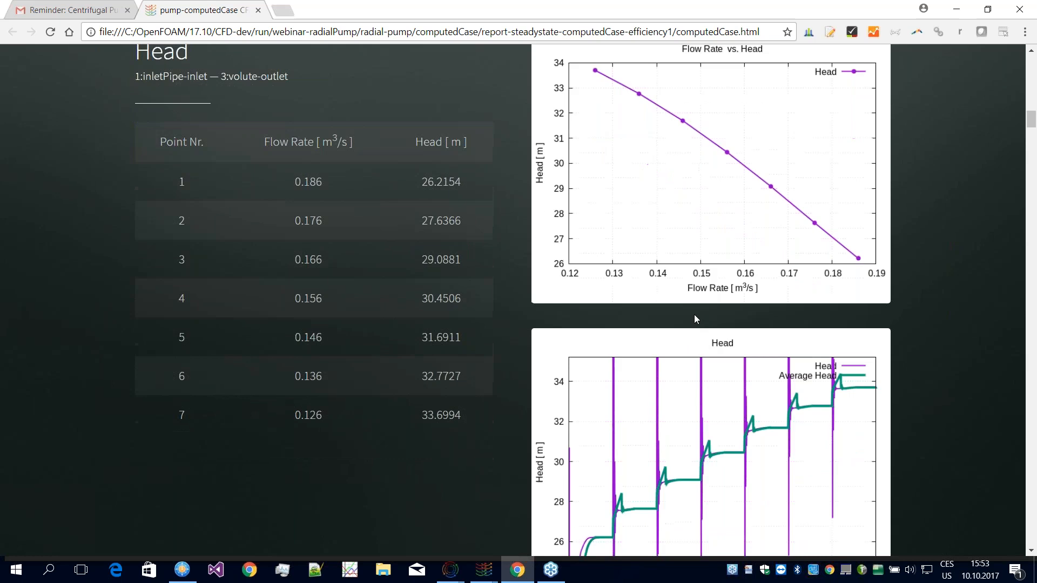
pyautogui.scroll(-4, 695, 315)
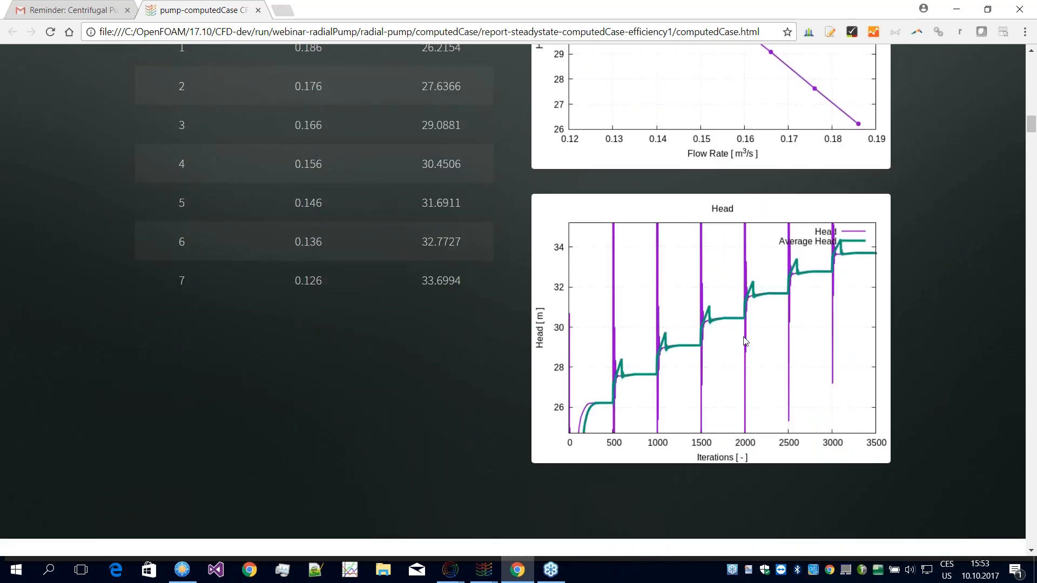
pyautogui.scroll(3, 745, 340)
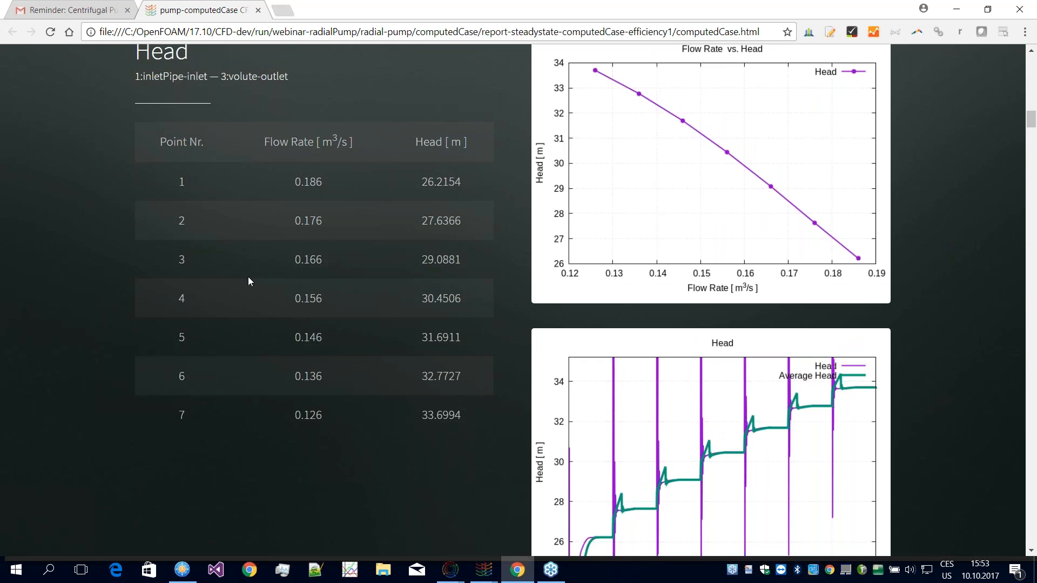
pyautogui.scroll(-1, 388, 240)
pyautogui.scroll(-1, 388, 239)
pyautogui.scroll(1, 398, 241)
pyautogui.scroll(-1, 413, 257)
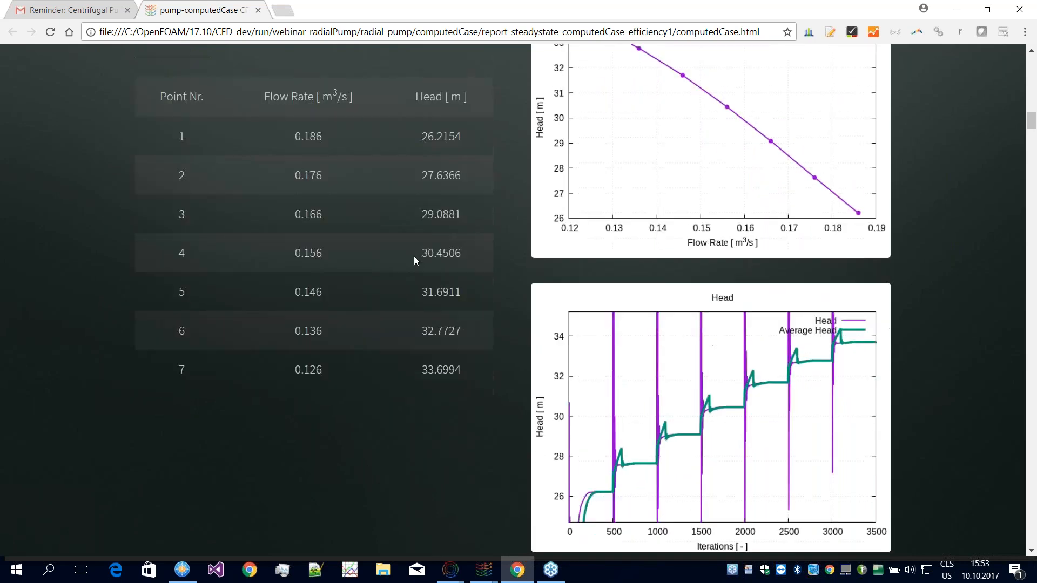
pyautogui.scroll(-1, 413, 257)
pyautogui.scroll(1, 430, 266)
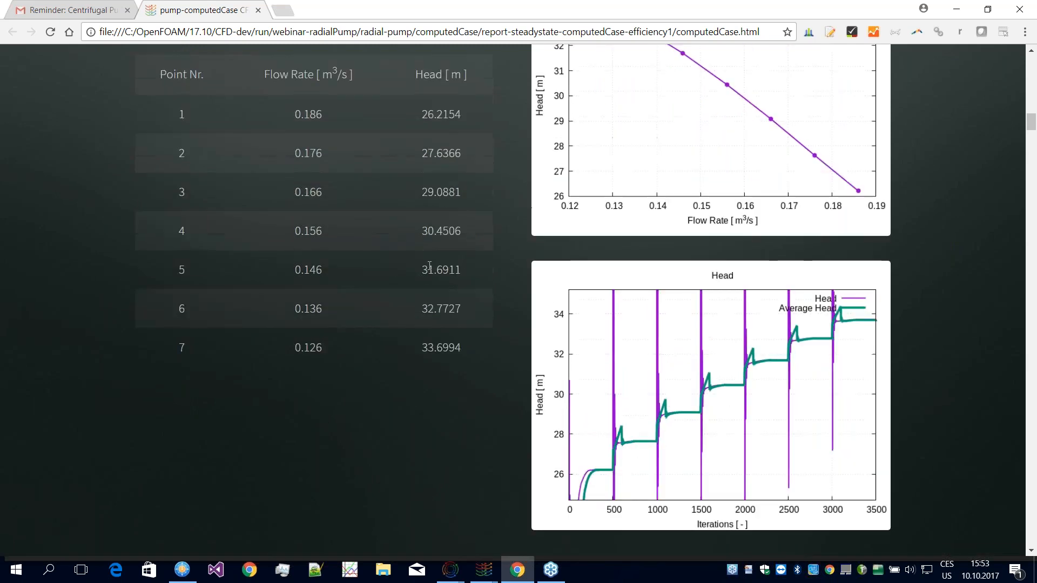
pyautogui.scroll(1, 440, 277)
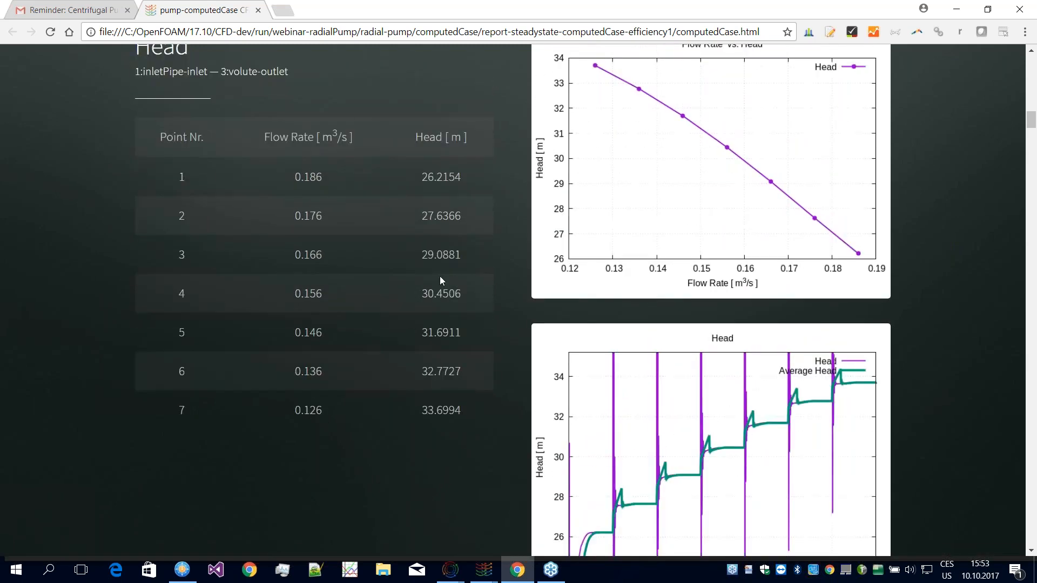
# Step: Enlarge the Flow Rate vs. Efficiency plot in the Efficiency section to examine the curve, and close the enlarged view
pyautogui.scroll(-7, 441, 275)
pyautogui.scroll(-1, 443, 280)
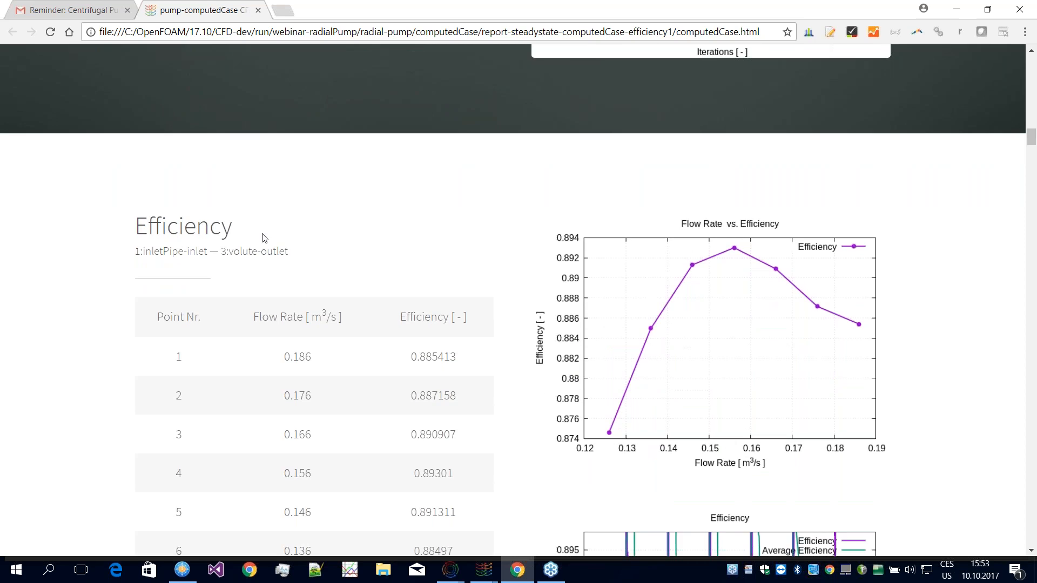
pyautogui.scroll(-2, 271, 231)
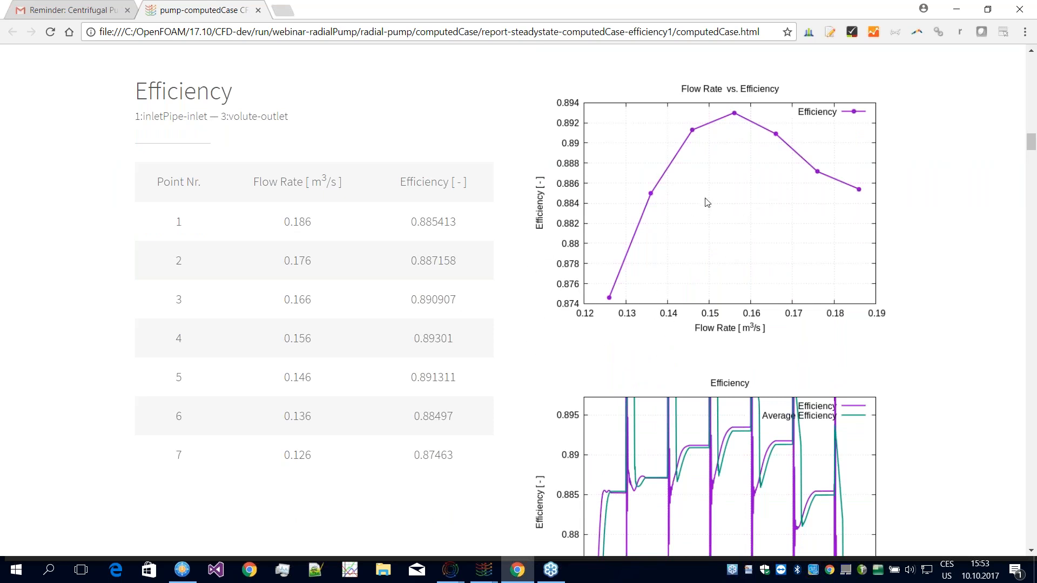
pyautogui.click(719, 218)
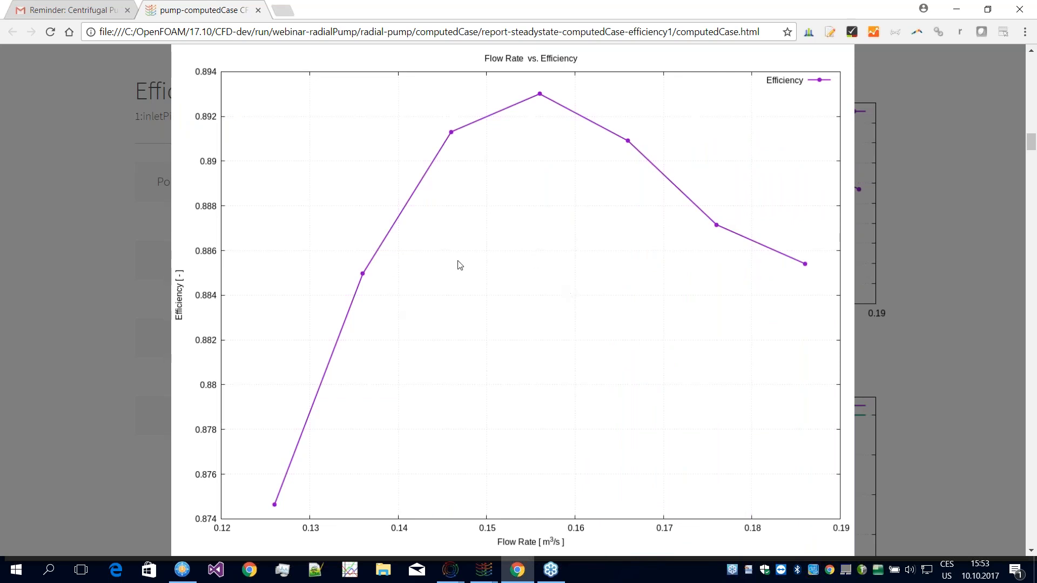
pyautogui.click(491, 236)
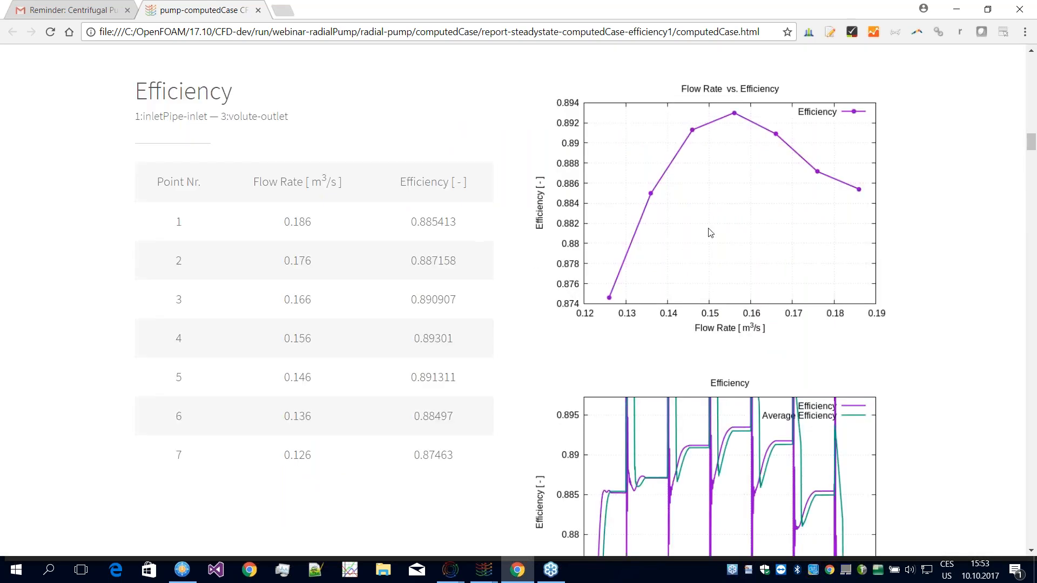
# Step: Examine the plot of efficiency and average efficiency over the iterations and compare it with the flow rate curve
pyautogui.scroll(-3, 800, 232)
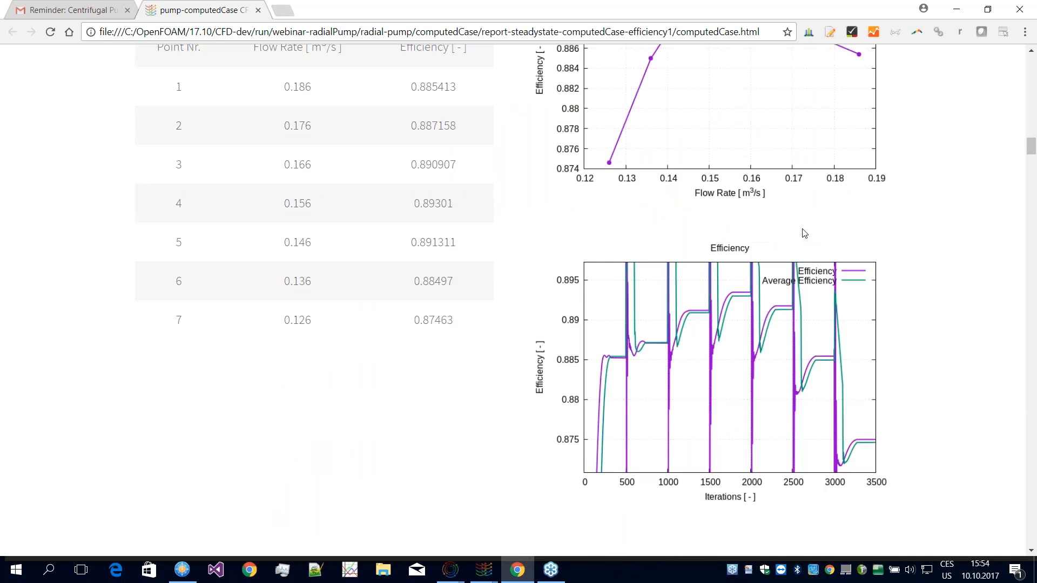
pyautogui.scroll(1, 783, 226)
pyautogui.scroll(1, 770, 162)
pyautogui.scroll(-1, 765, 187)
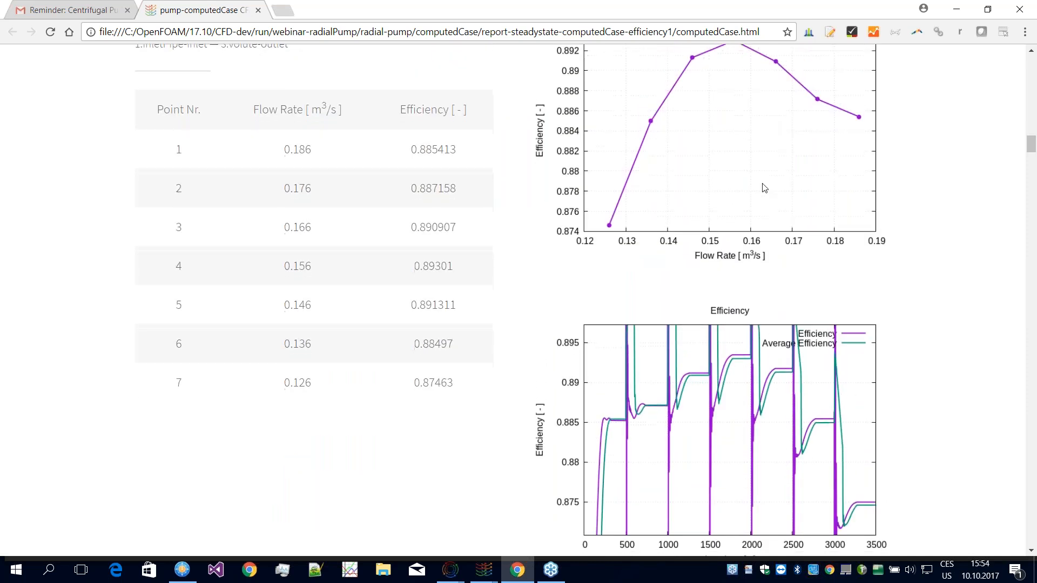
pyautogui.scroll(-1, 778, 197)
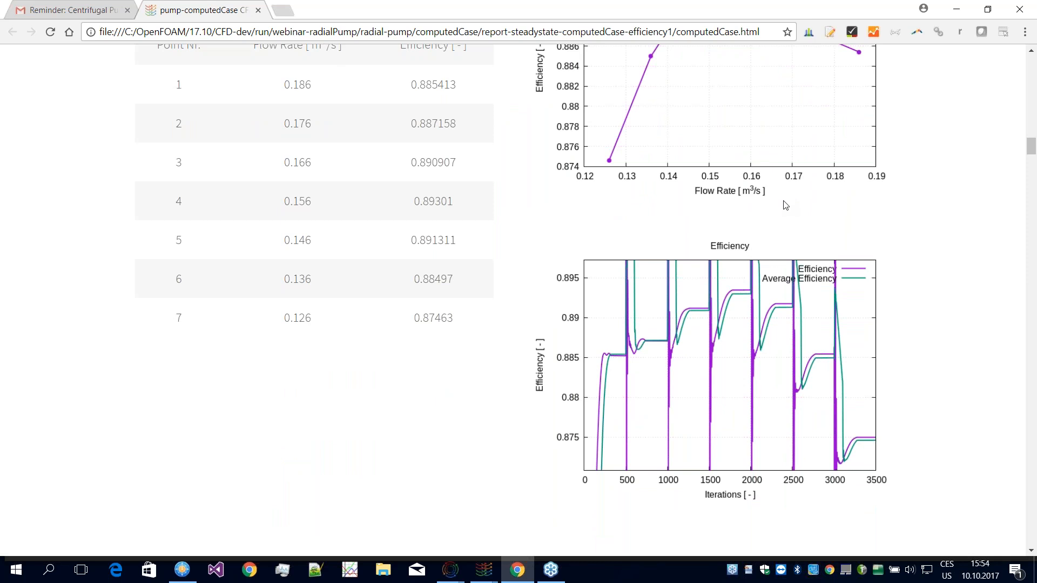
# Step: Examine the Torque section's table and plots, highlighting its heading and the Point Nr. and Flow Rate column headers
pyautogui.scroll(-1, 767, 227)
pyautogui.scroll(-7, 727, 264)
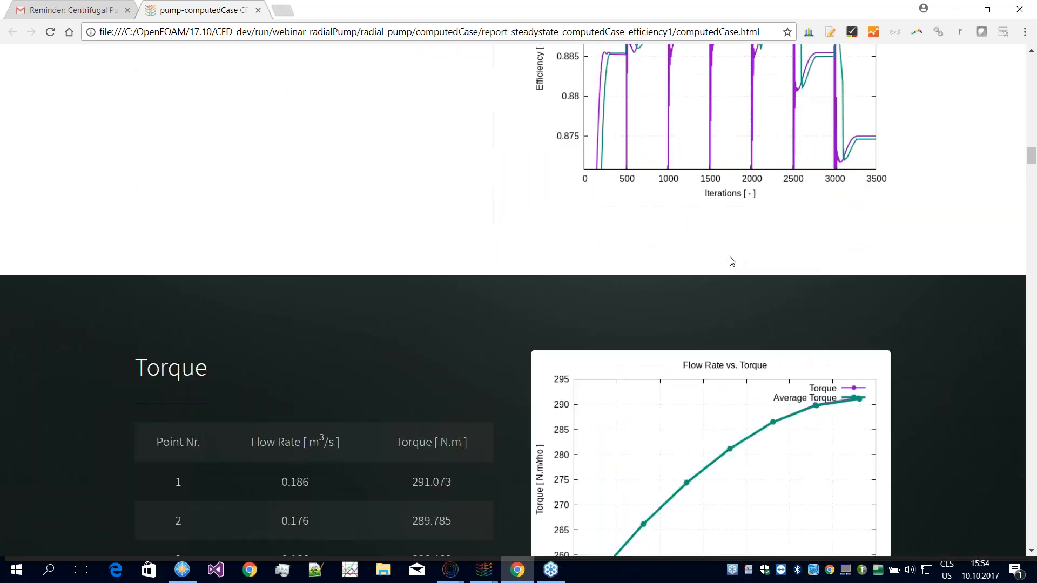
pyautogui.scroll(-1, 746, 259)
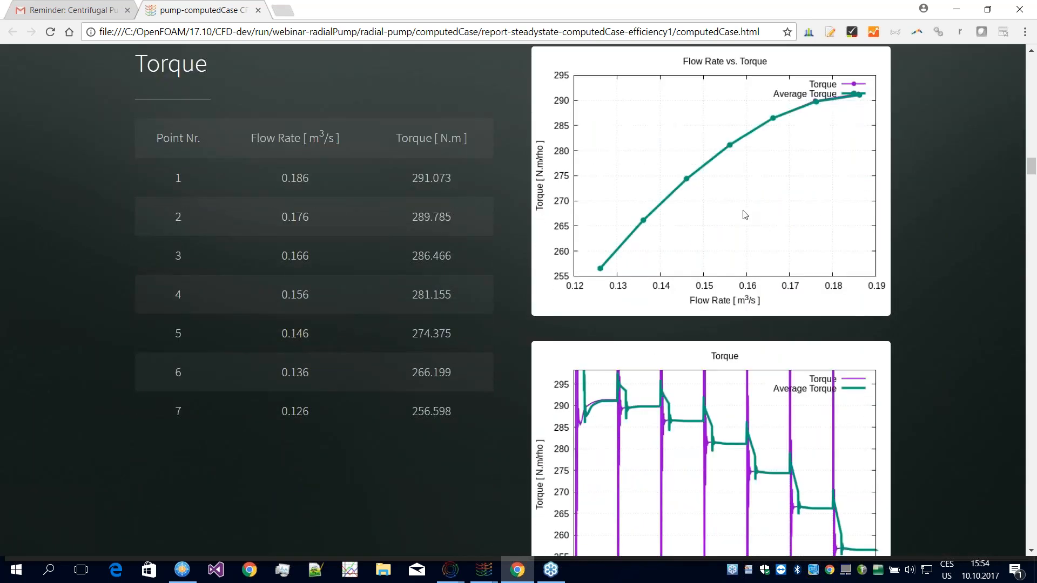
pyautogui.doubleClick(161, 63)
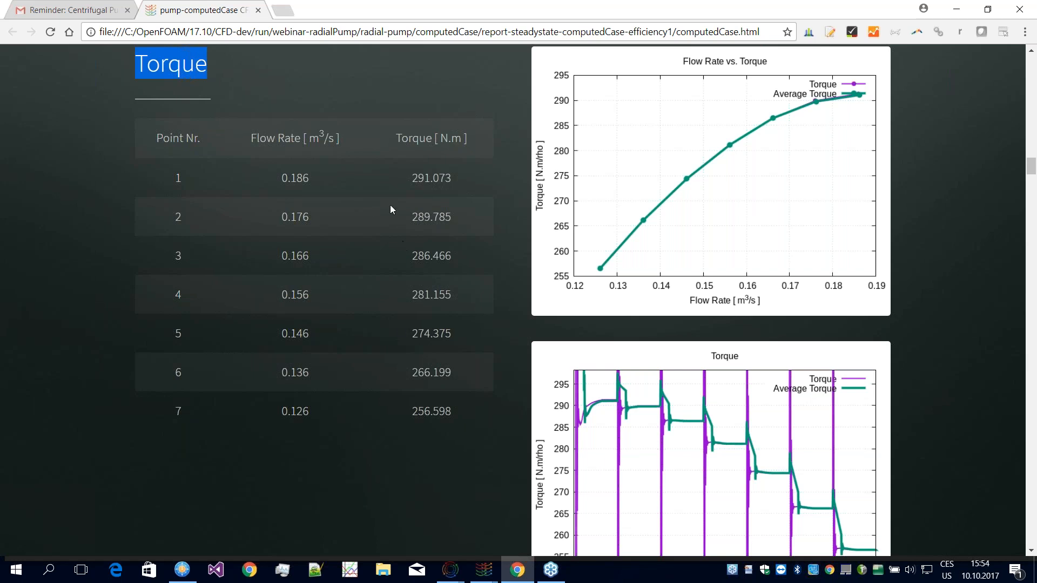
pyautogui.scroll(-1, 498, 211)
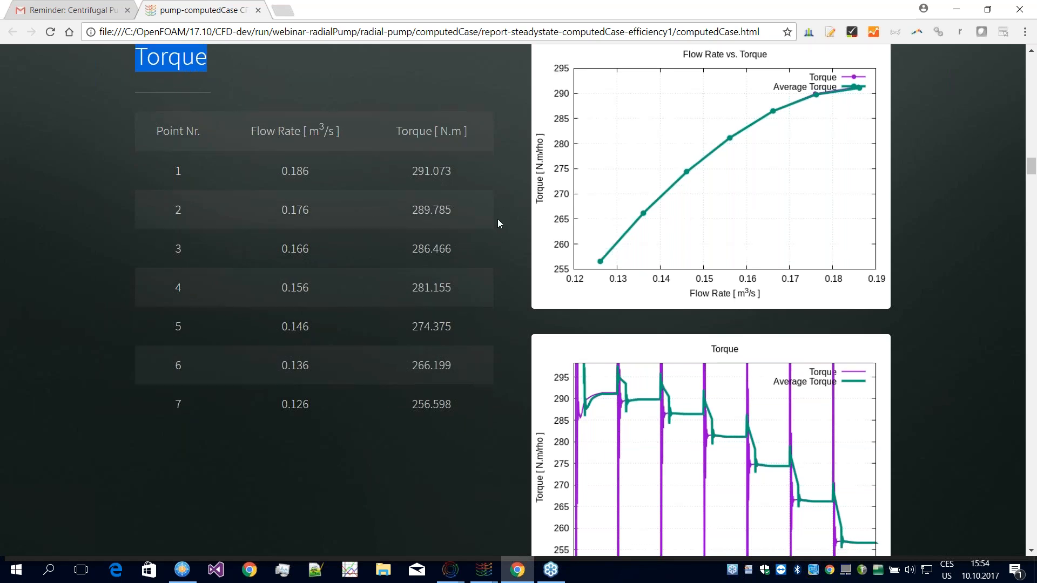
pyautogui.scroll(-1, 498, 219)
pyautogui.scroll(1, 256, 127)
pyautogui.moveTo(156, 137); pyautogui.dragTo(324, 135)
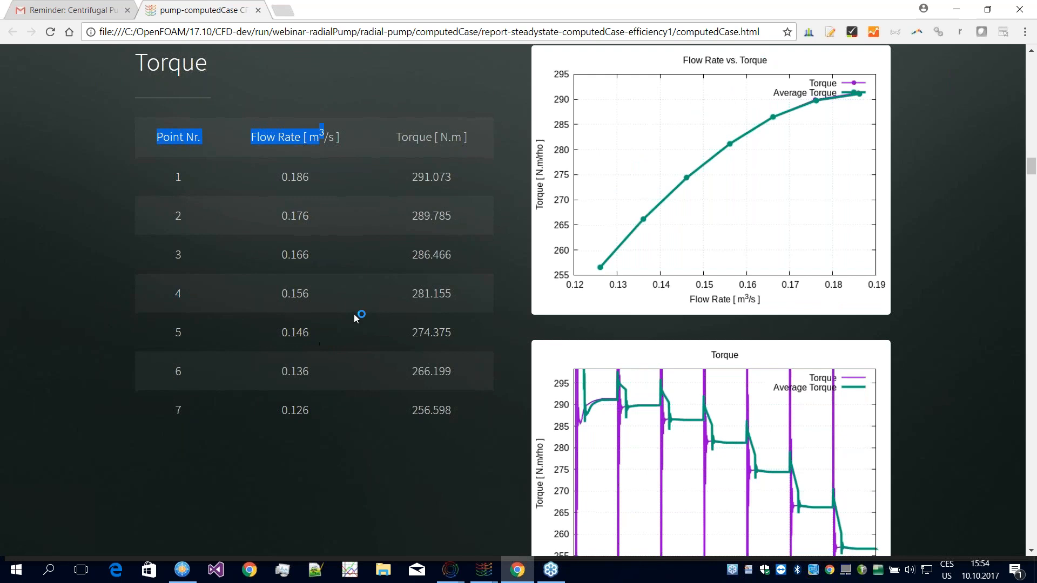
# Step: Examine the Total Pressure Difference table, its flow rate curve and its progress over the iterations
pyautogui.scroll(-3, 355, 313)
pyautogui.scroll(-8, 357, 303)
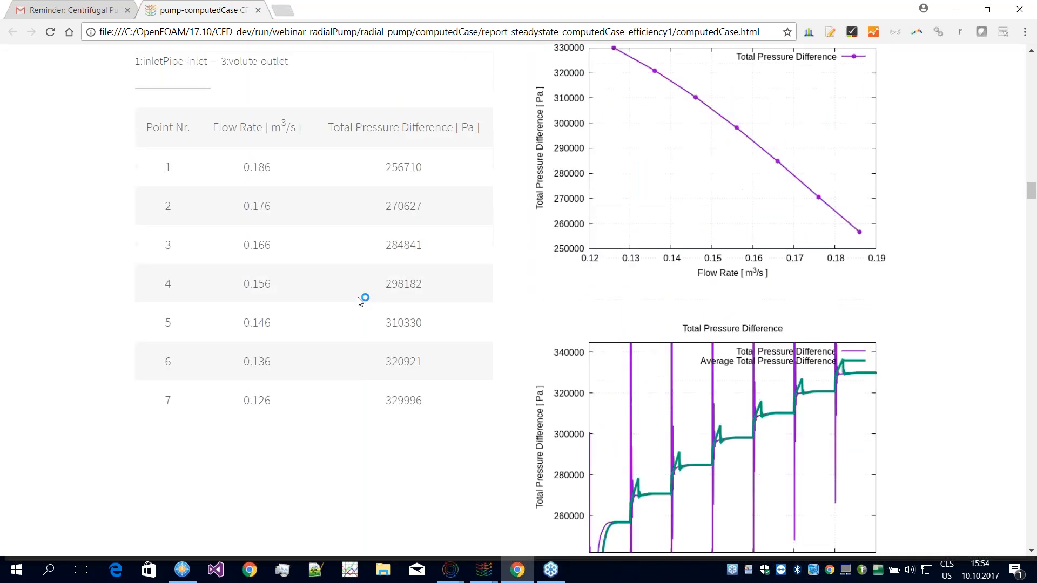
pyautogui.scroll(2, 255, 224)
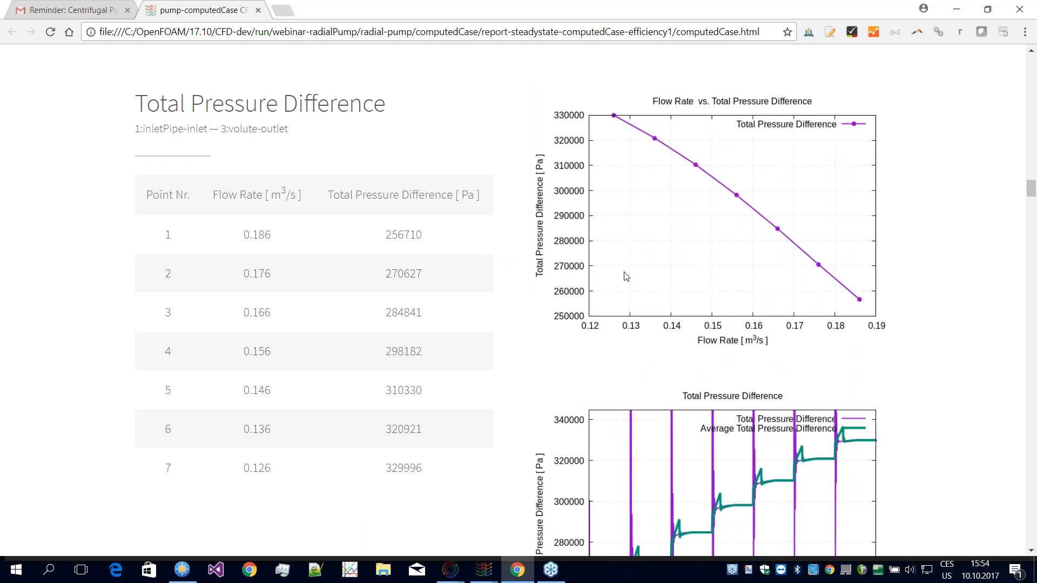
pyautogui.scroll(-1, 744, 209)
pyautogui.scroll(-9, 744, 209)
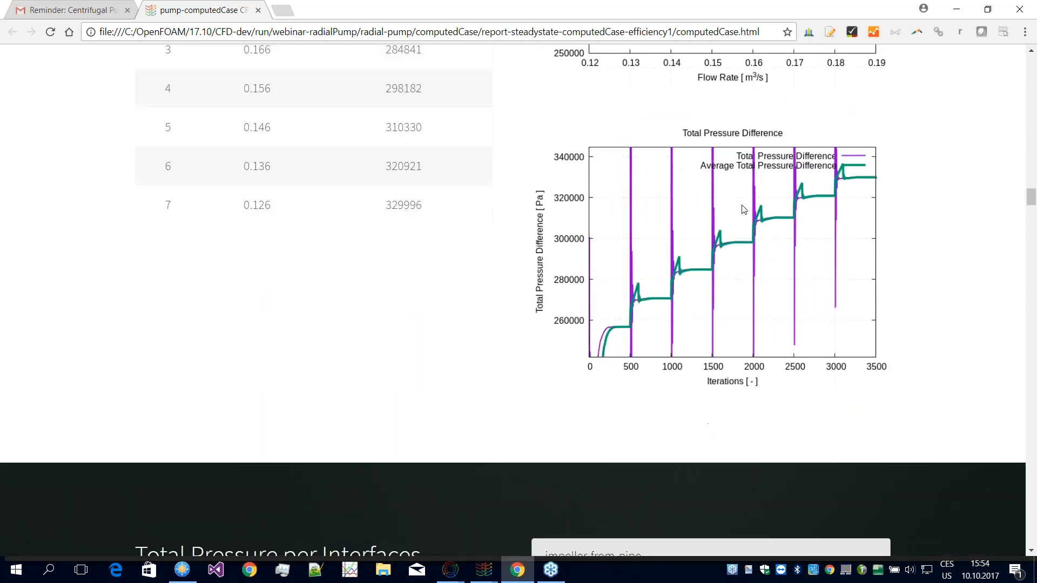
# Step: Show the Flow Rate vs. Total Pressure plot for the pipe-to-impeller interface and for impeller-to-volute, and examine the curves
pyautogui.scroll(-3, 674, 208)
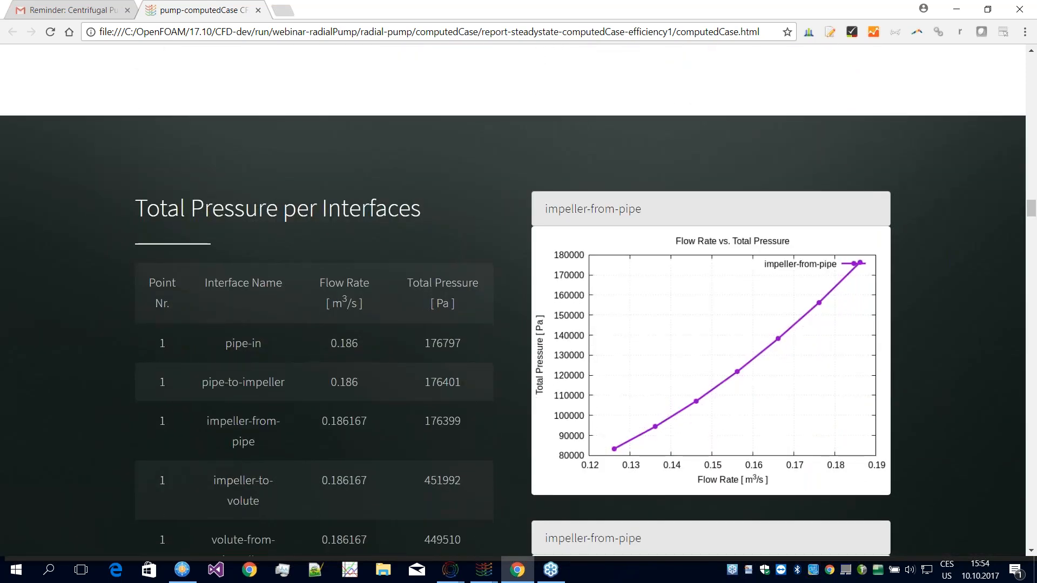
pyautogui.scroll(-2, 673, 208)
pyautogui.scroll(3, 644, 216)
pyautogui.click(644, 216)
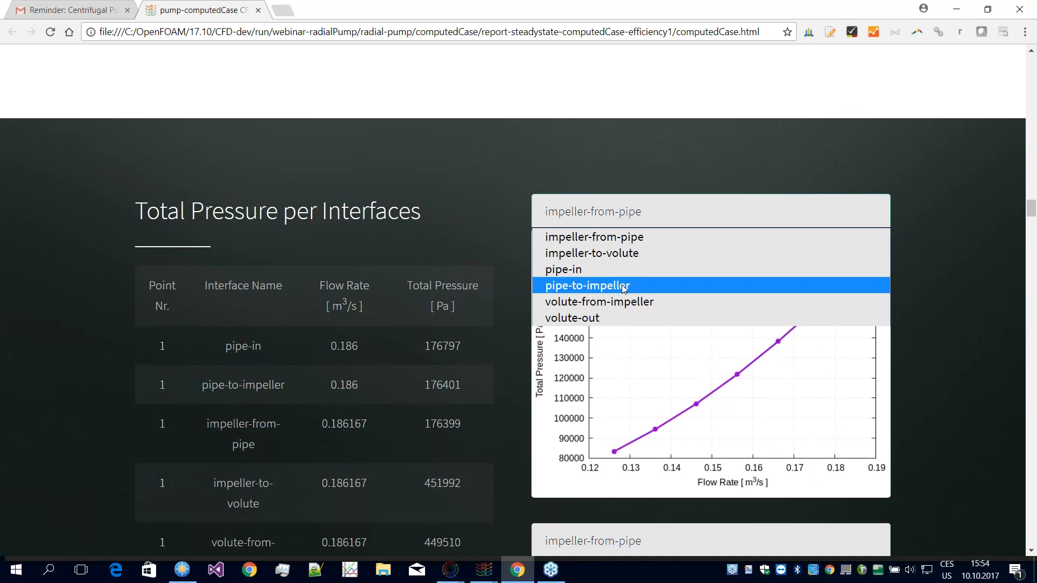
pyautogui.click(584, 282)
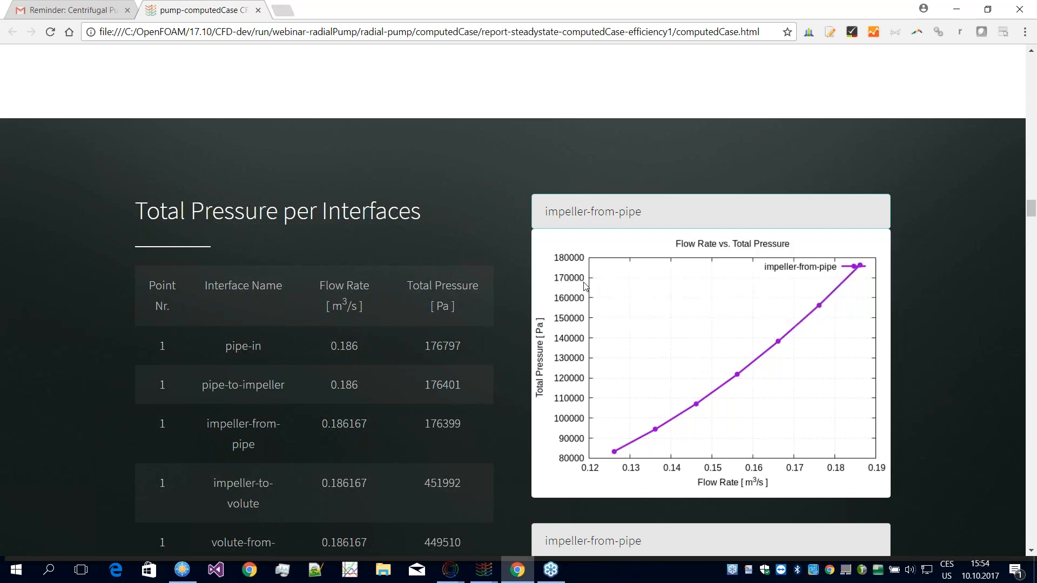
pyautogui.click(607, 221)
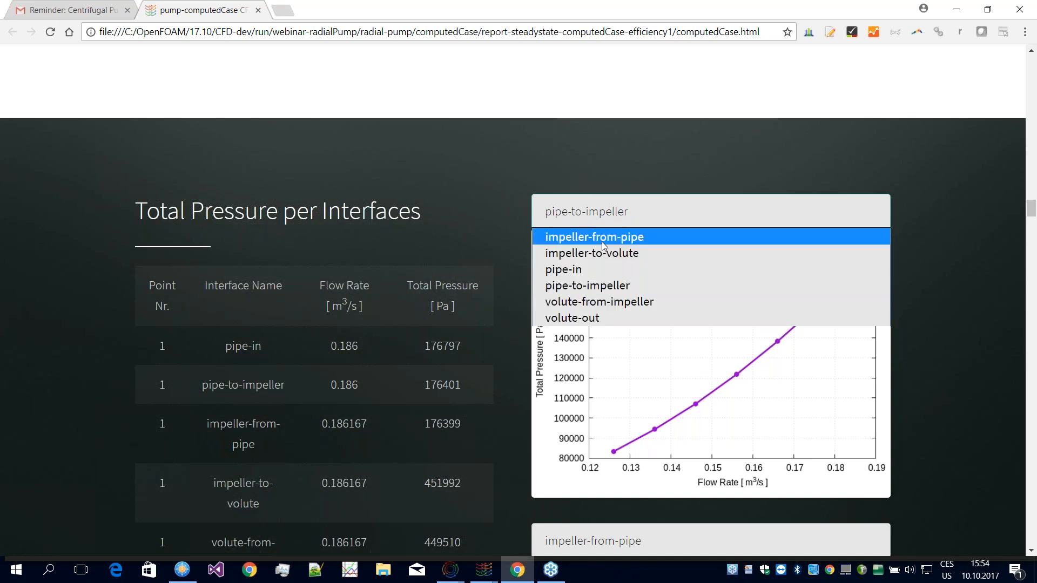
pyautogui.click(622, 258)
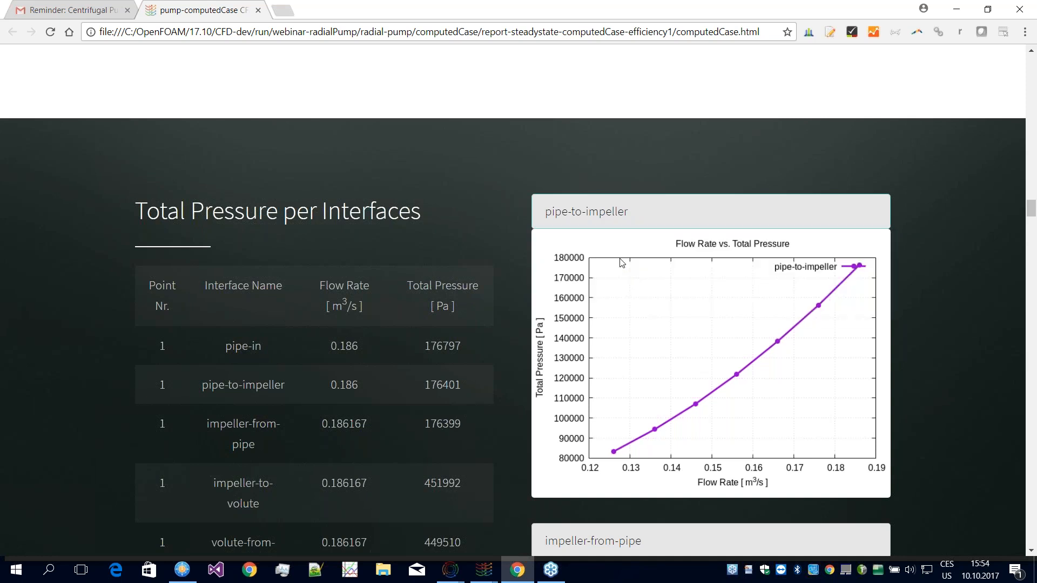
pyautogui.scroll(-4, 675, 347)
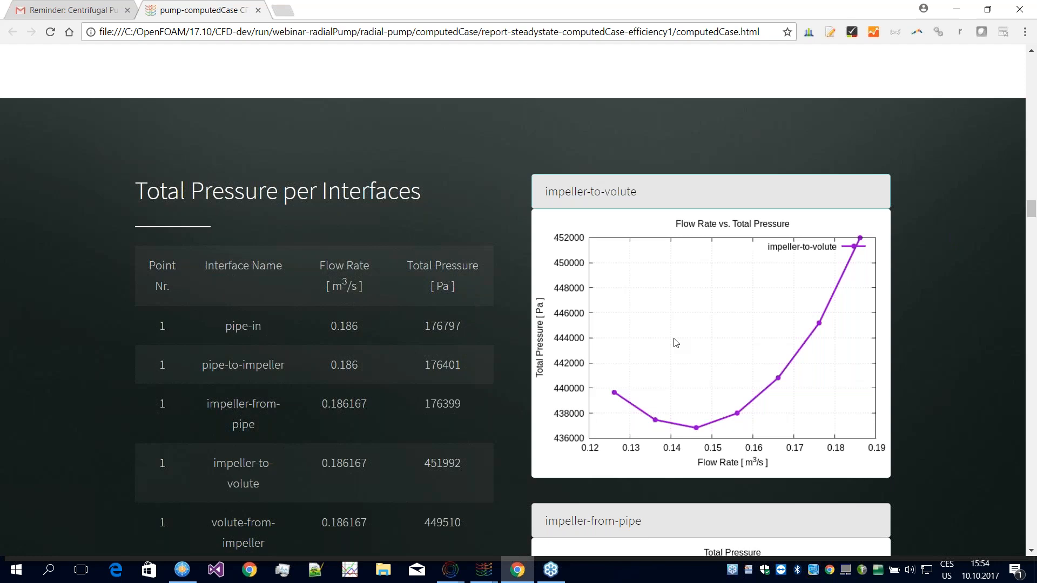
pyautogui.scroll(3, 682, 339)
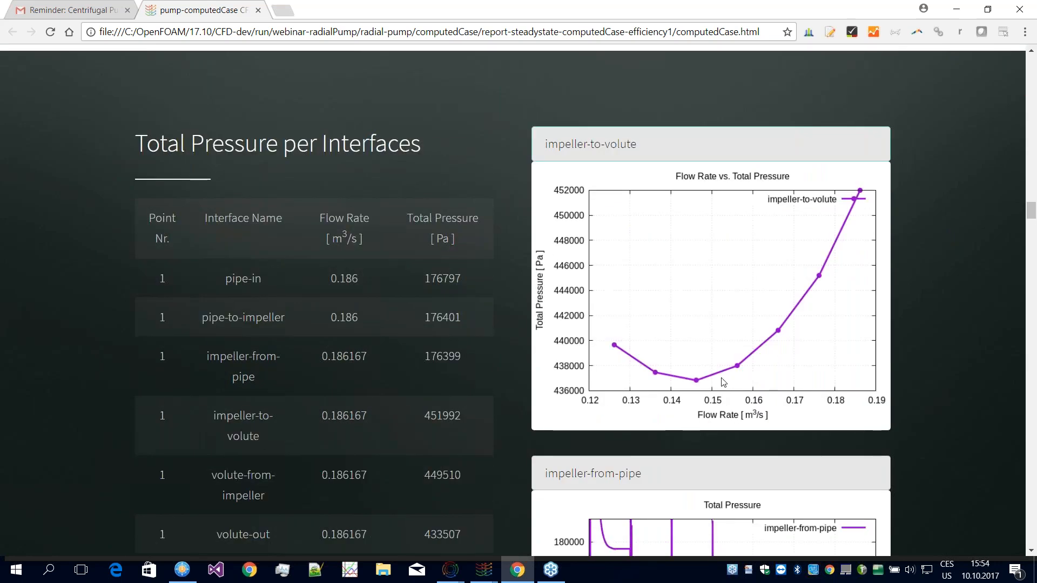
# Step: Examine the Total Pressure Profile plot from pipe-in to volute-out and the remaining rows of the interface pressure table
pyautogui.scroll(-1, 726, 382)
pyautogui.scroll(-10, 726, 380)
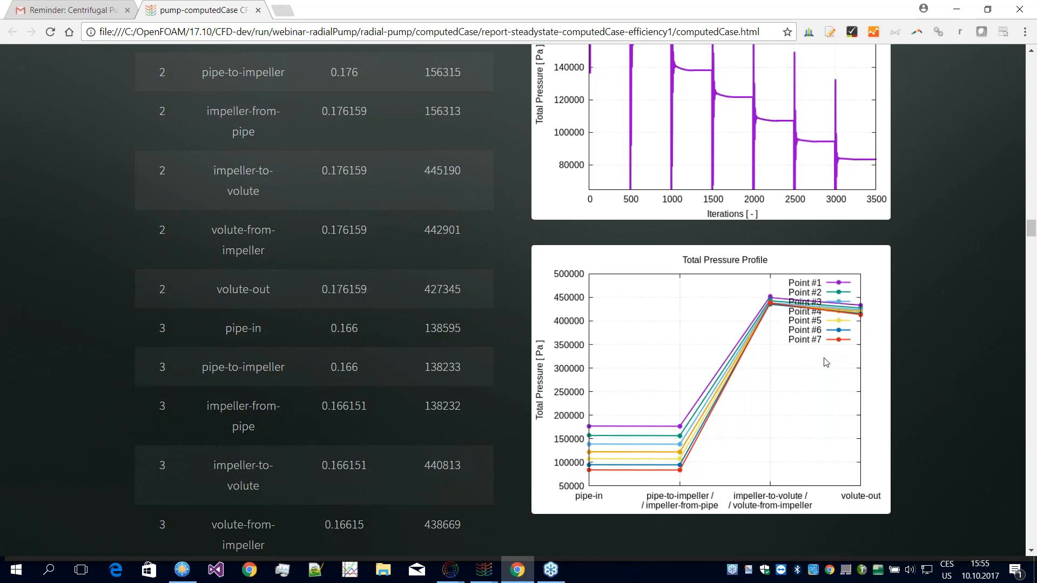
pyautogui.scroll(-1, 828, 368)
pyautogui.scroll(-5, 827, 368)
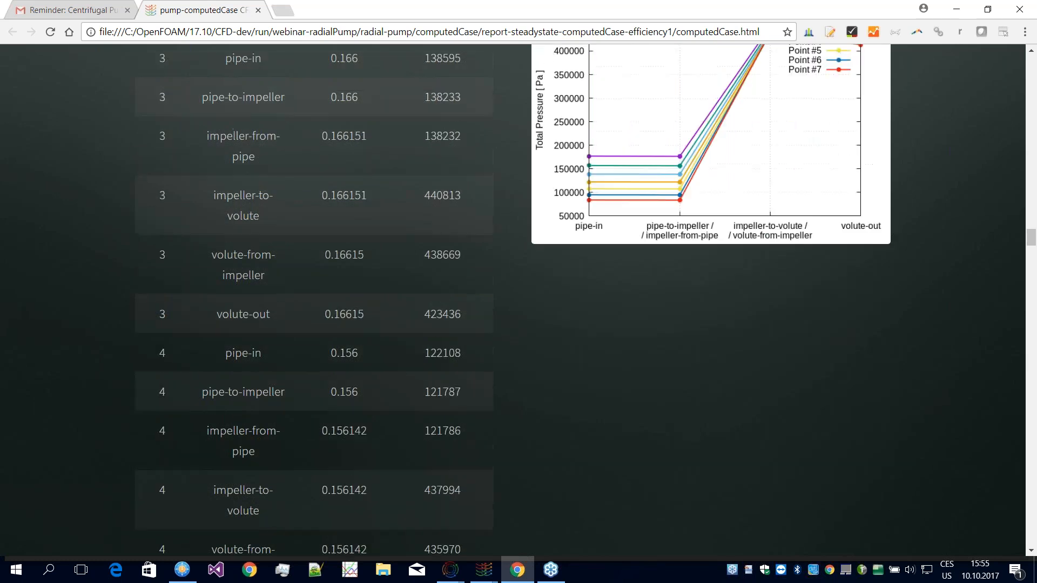
# Step: Switch the Flow Rate vs. Velocity Magnitude plot in the Velocity Magnitude per Interfaces section to pipe-to-impeller
pyautogui.scroll(-20, 825, 361)
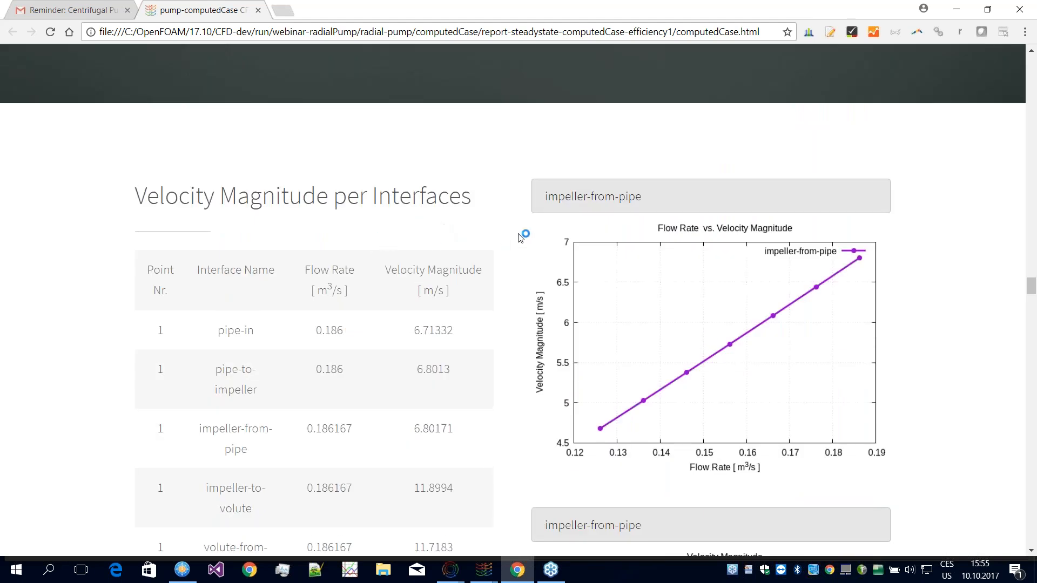
pyautogui.scroll(-1, 521, 238)
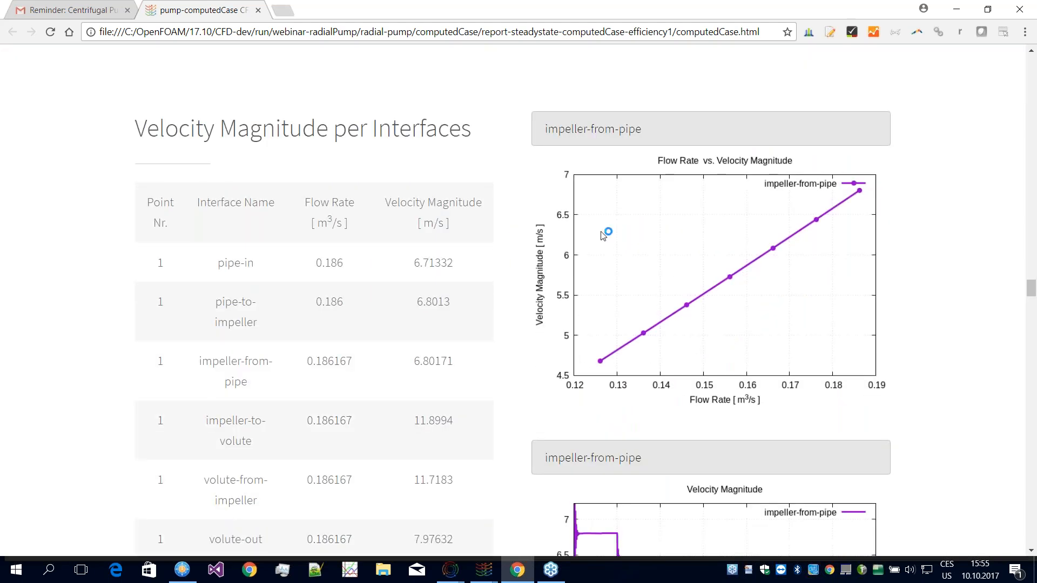
pyautogui.click(659, 125)
pyautogui.click(626, 184)
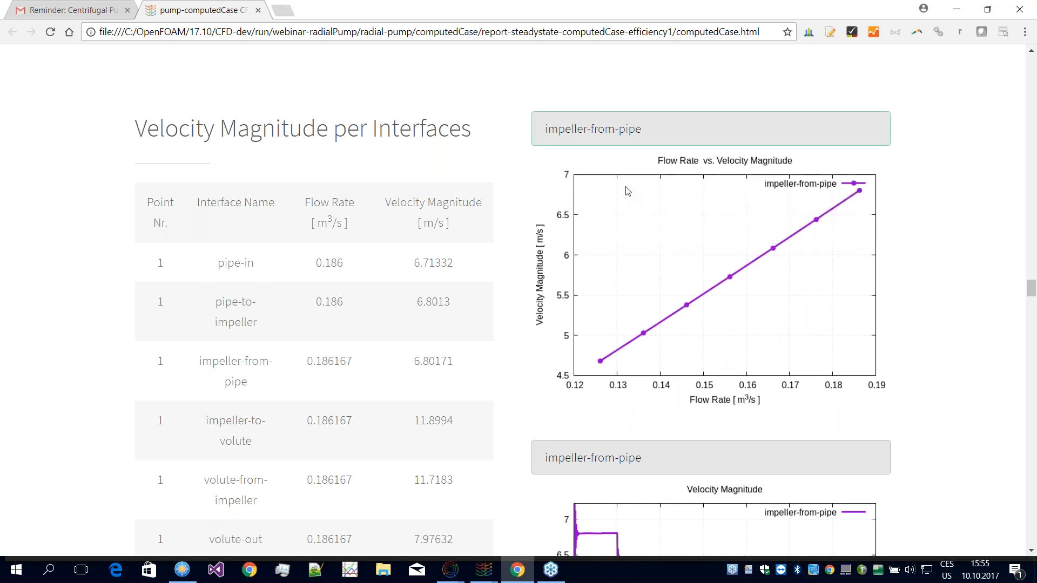
pyautogui.click(633, 130)
pyautogui.click(630, 203)
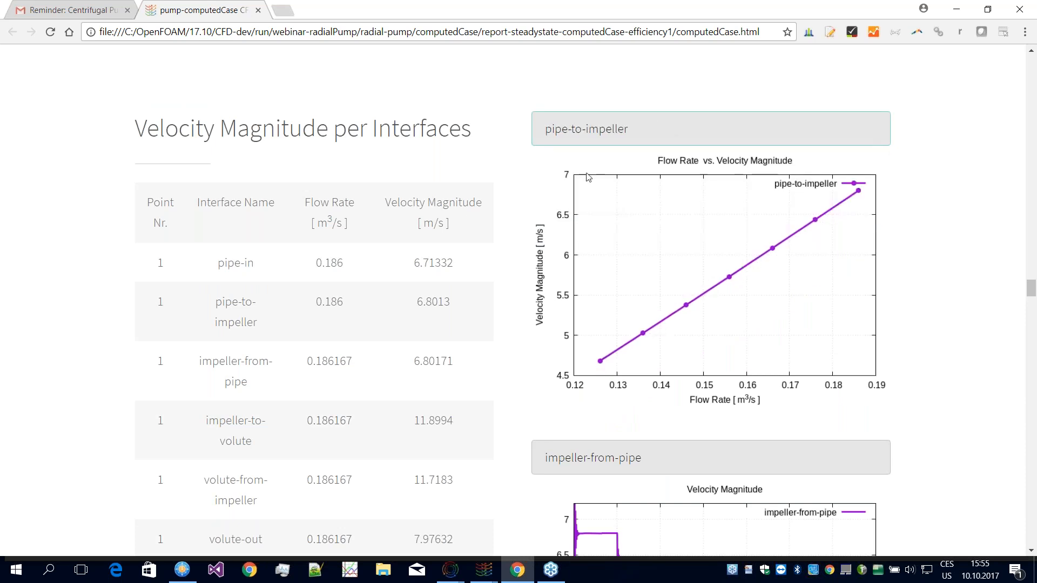
# Step: Examine the Circumferential and Meridional Angle section's table and the impeller-from-pipe angle plot
pyautogui.scroll(-3, 471, 259)
pyautogui.scroll(-20, 472, 259)
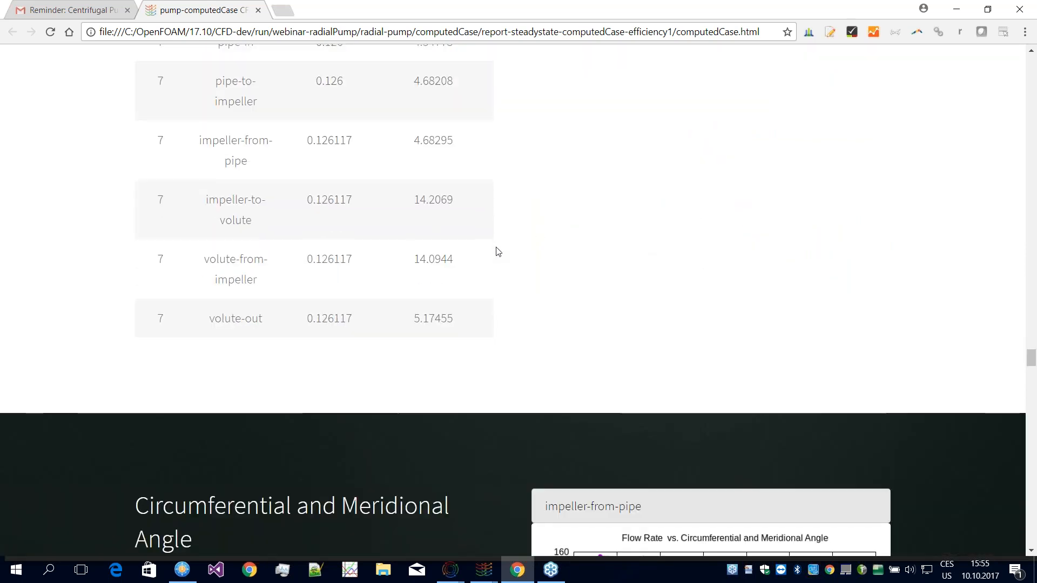
pyautogui.scroll(-7, 498, 252)
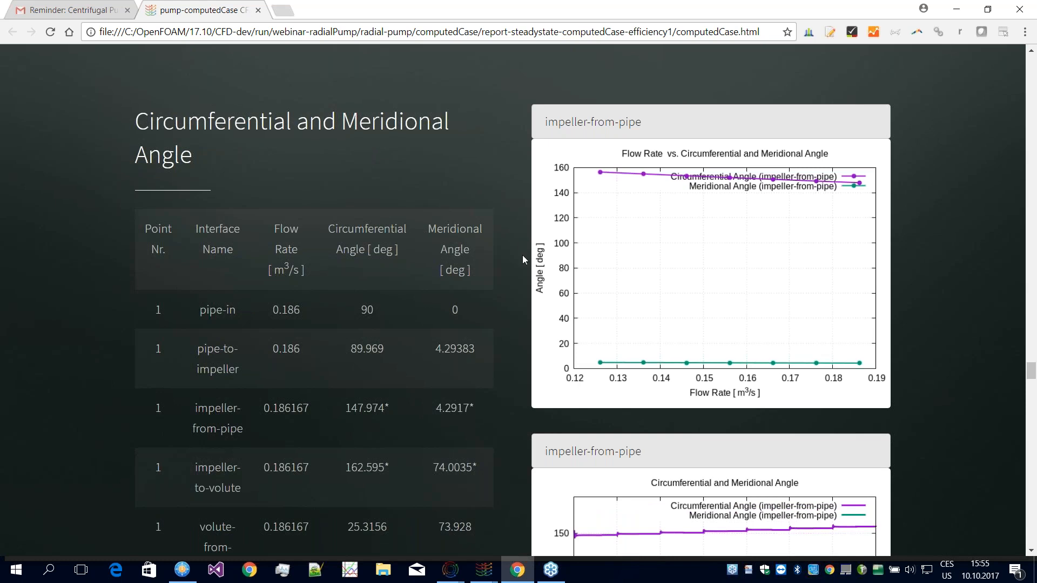
# Step: Compare the circumferential and meridional angles per interface across the operating points with the second impeller-from-pipe angle plot
pyautogui.scroll(-1, 664, 249)
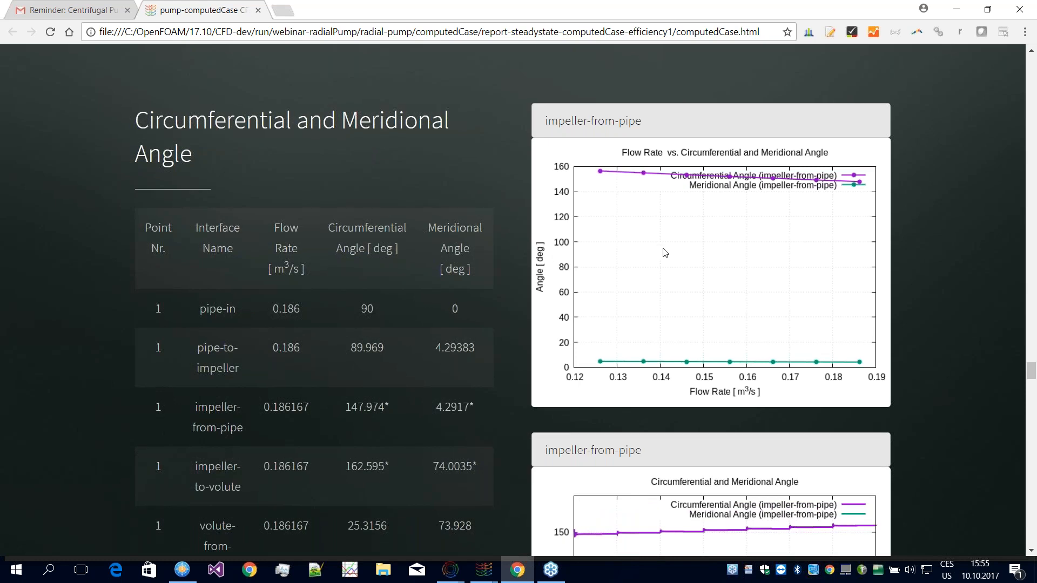
pyautogui.scroll(-1, 665, 253)
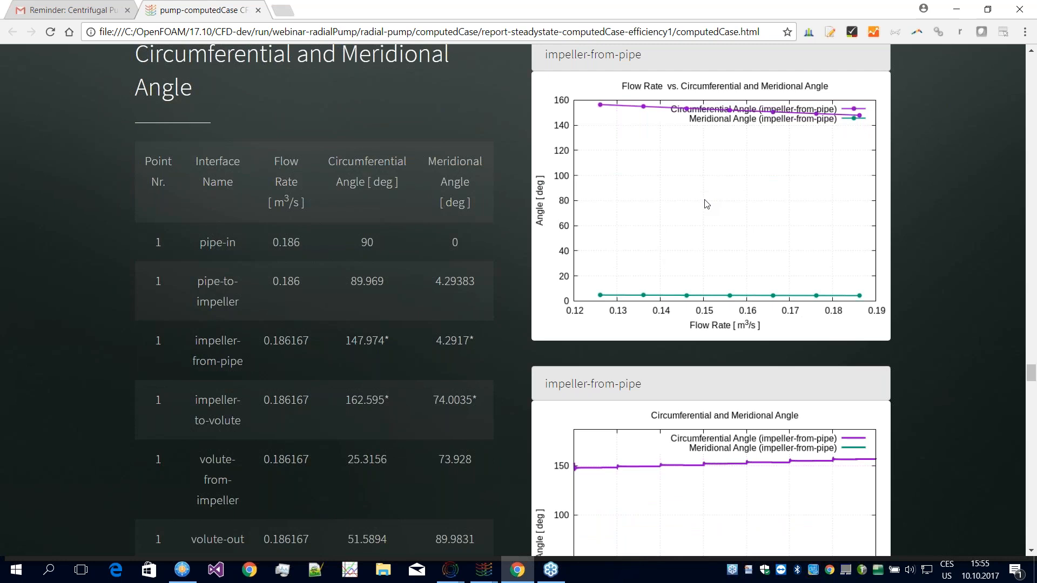
pyautogui.scroll(-1, 702, 206)
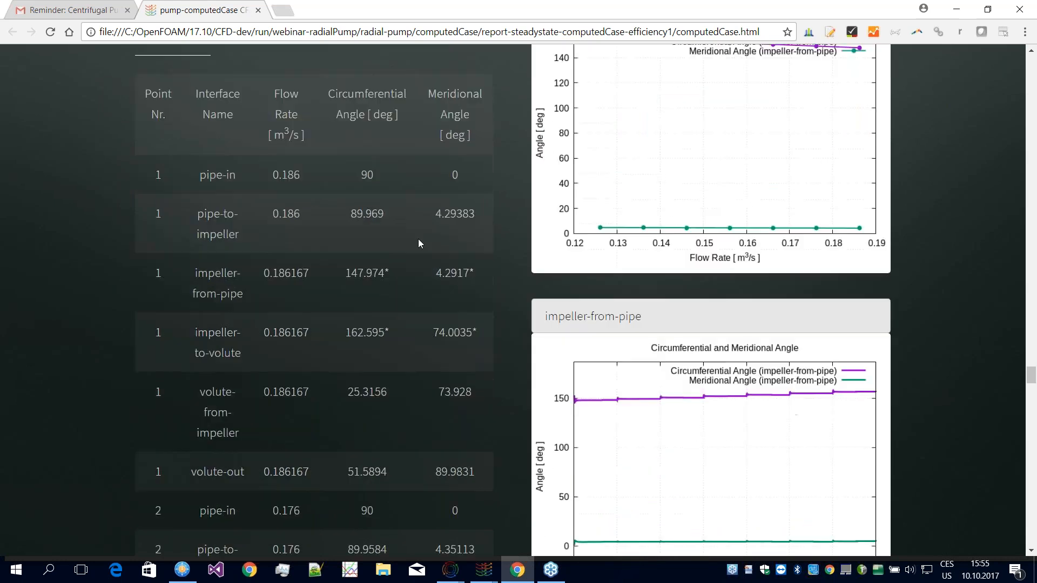
pyautogui.scroll(1, 456, 253)
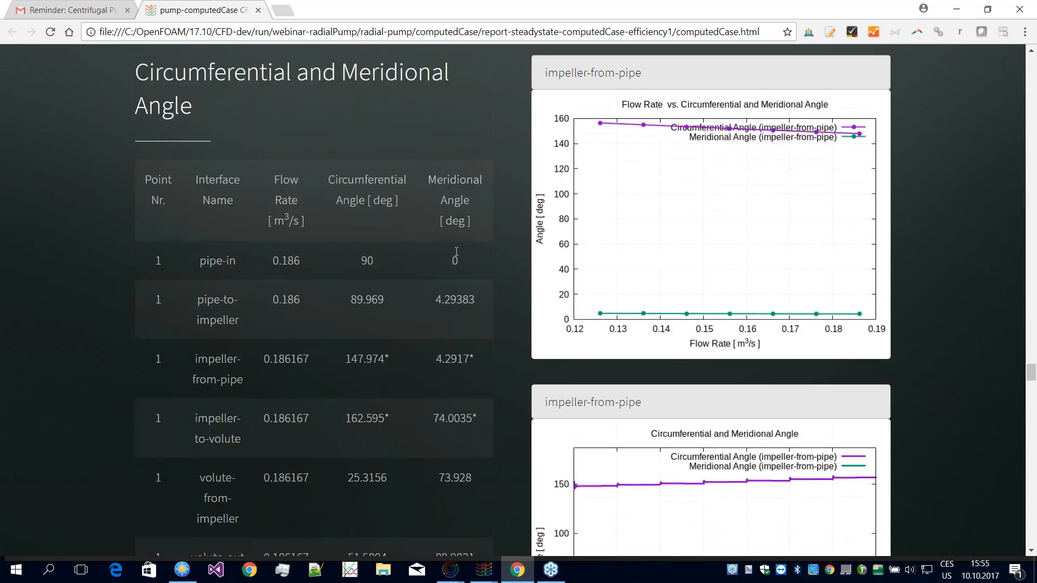
pyautogui.scroll(1, 457, 251)
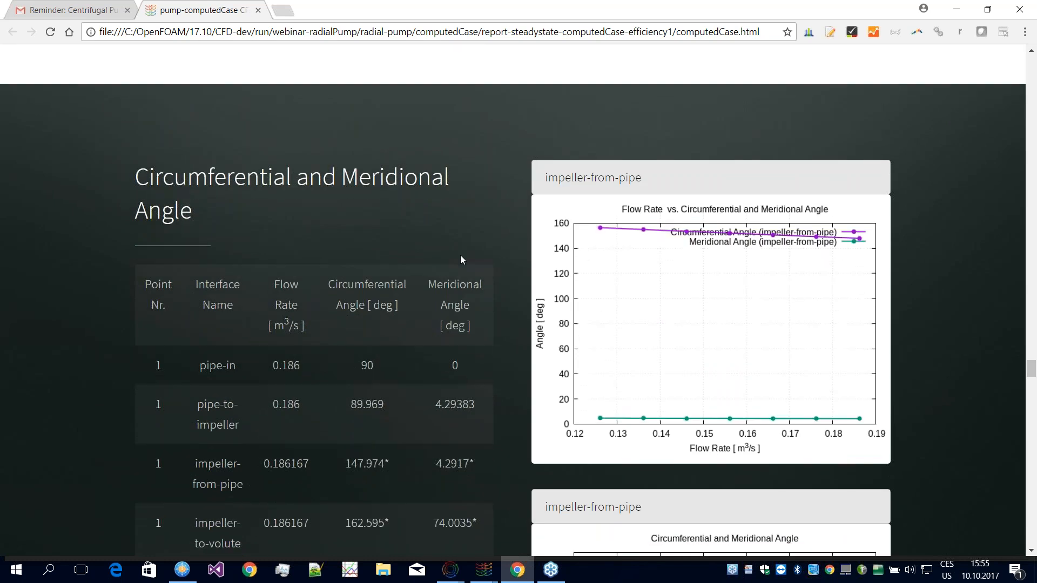
pyautogui.scroll(-10, 460, 255)
pyautogui.scroll(-20, 461, 254)
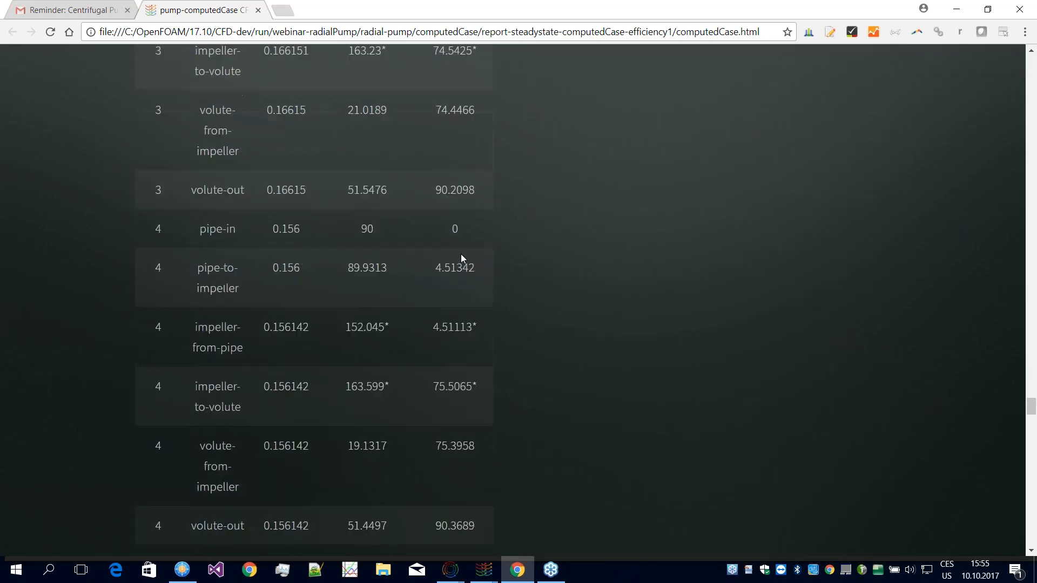
# Step: Examine the Cavitation Risk table and the plots of cavitating volume and surface percentage over the iterations
pyautogui.scroll(3, 463, 260)
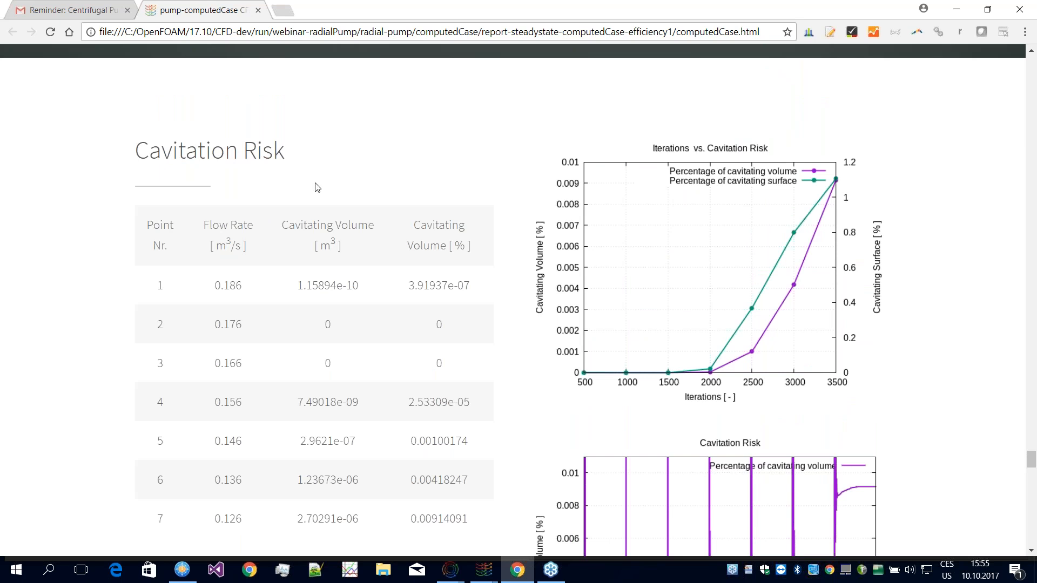
pyautogui.scroll(-1, 365, 182)
pyautogui.scroll(1, 686, 273)
pyautogui.scroll(-6, 689, 292)
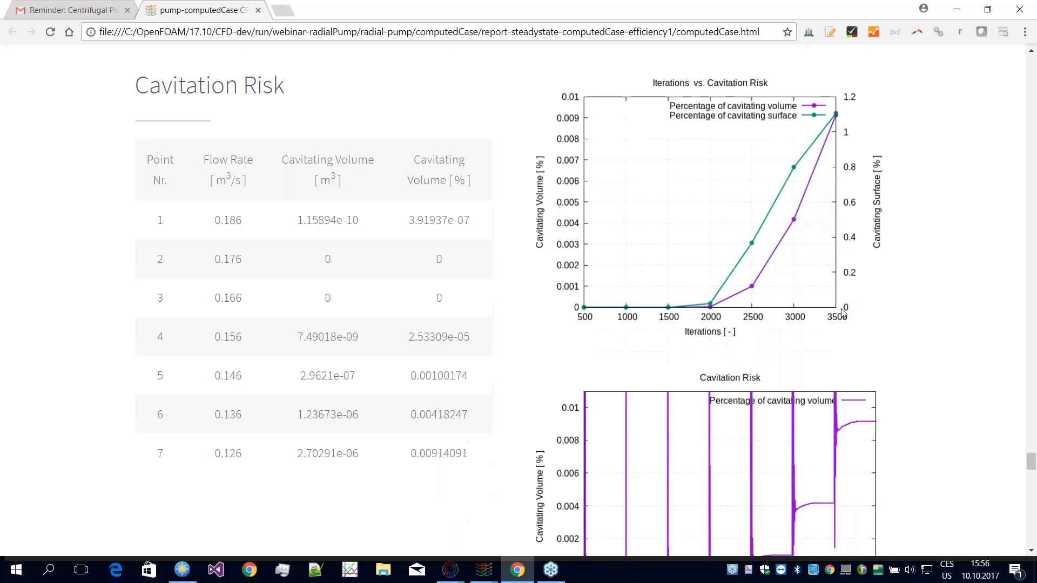
# Step: Examine the Cavitation Index table for the seven operating points and its two iteration plots
pyautogui.scroll(-5, 697, 293)
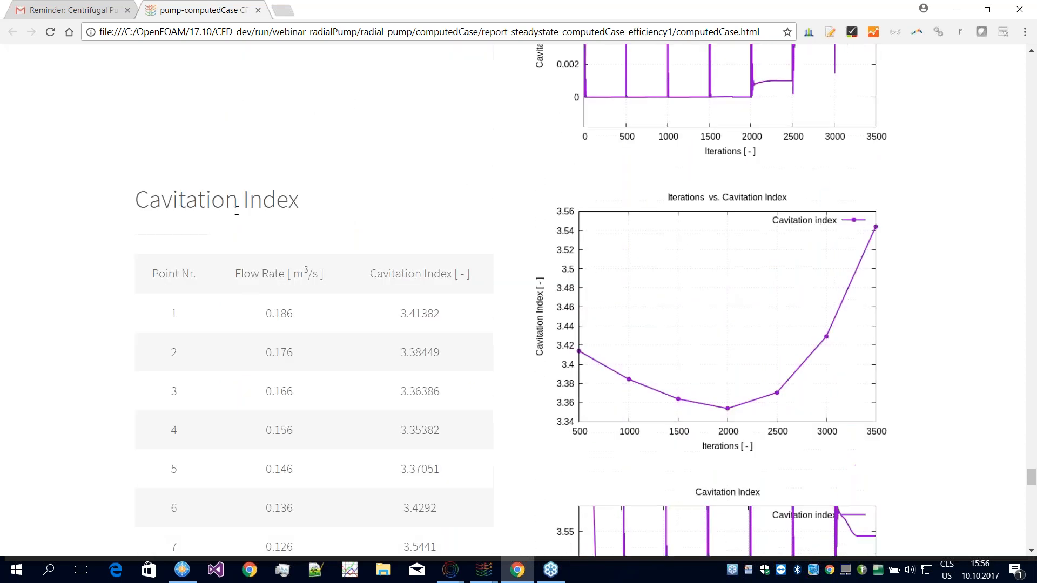
pyautogui.scroll(-2, 324, 195)
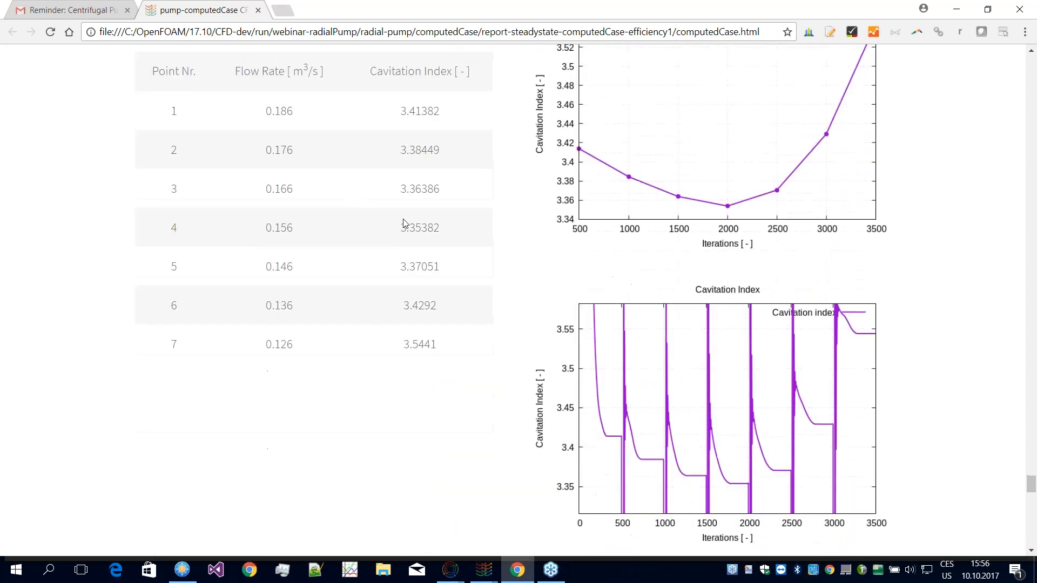
pyautogui.scroll(2, 443, 281)
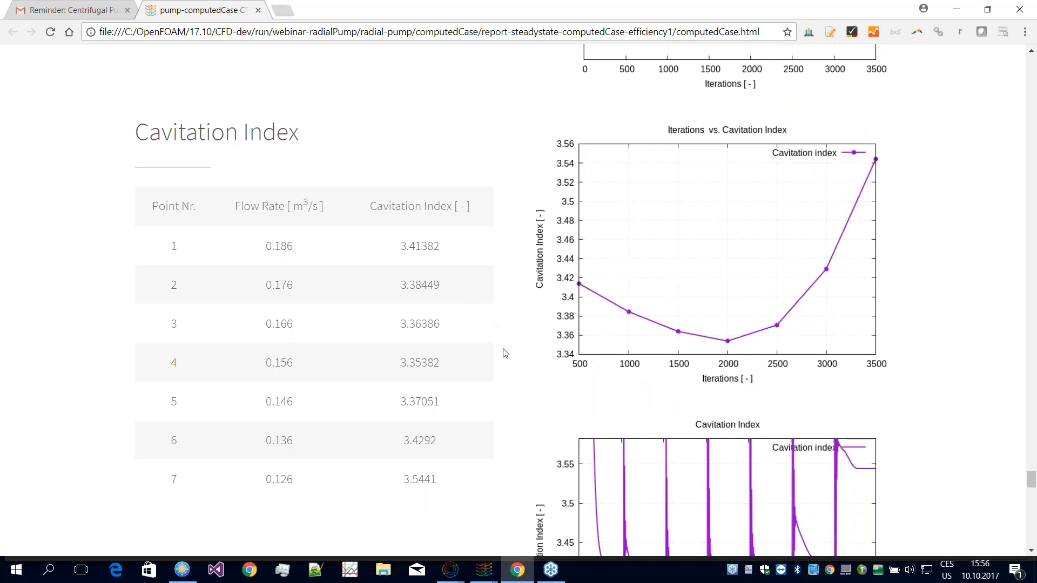
pyautogui.scroll(-1, 527, 336)
pyautogui.scroll(-2, 529, 336)
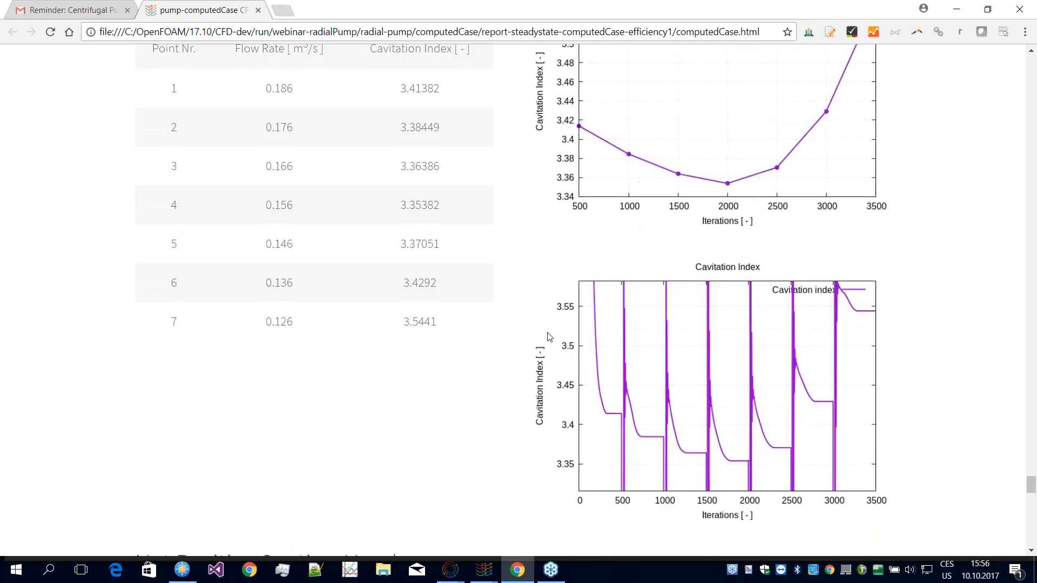
pyautogui.scroll(-1, 505, 320)
pyautogui.scroll(2, 535, 310)
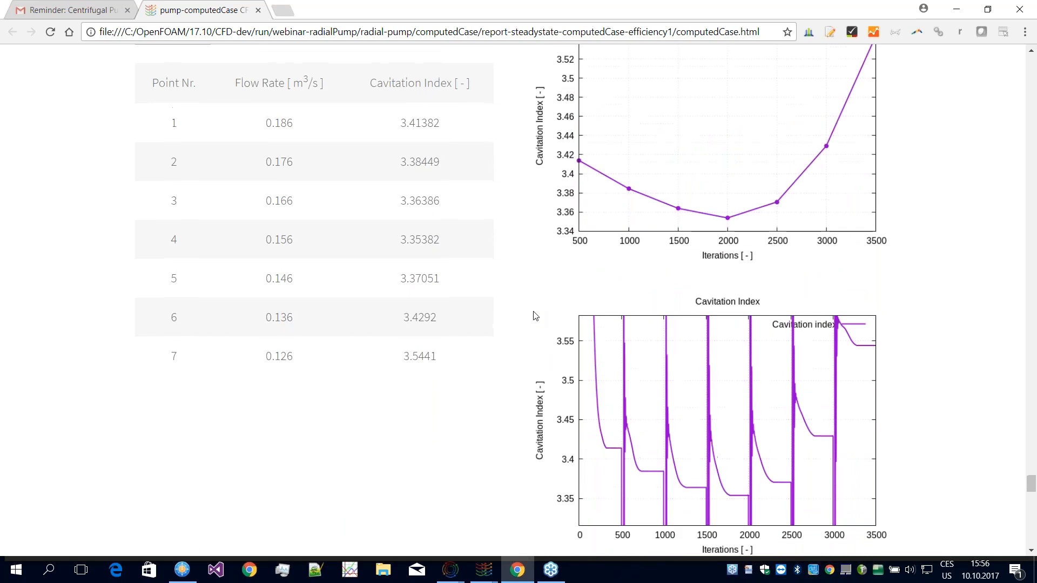
# Step: Examine the Net Positive Suction Head table and both NPSH plots over the iterations
pyautogui.scroll(-10, 537, 312)
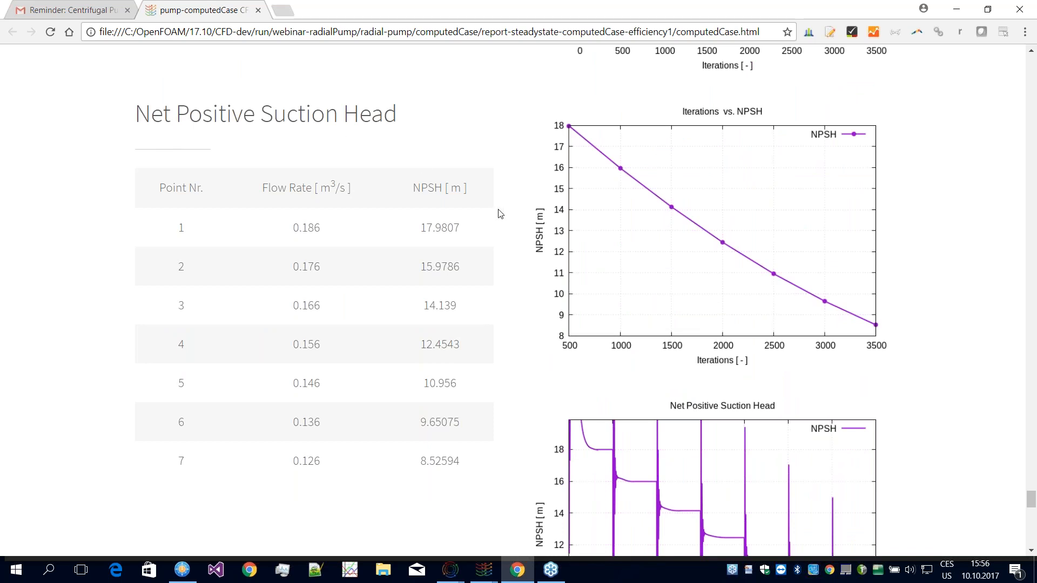
pyautogui.scroll(2, 390, 155)
pyautogui.scroll(-1, 516, 242)
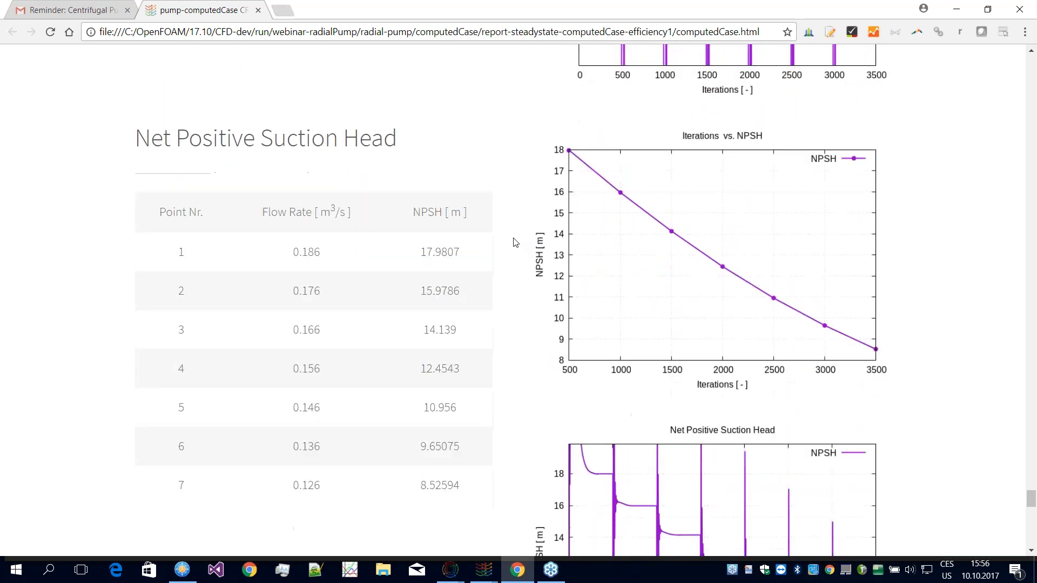
pyautogui.scroll(-3, 516, 243)
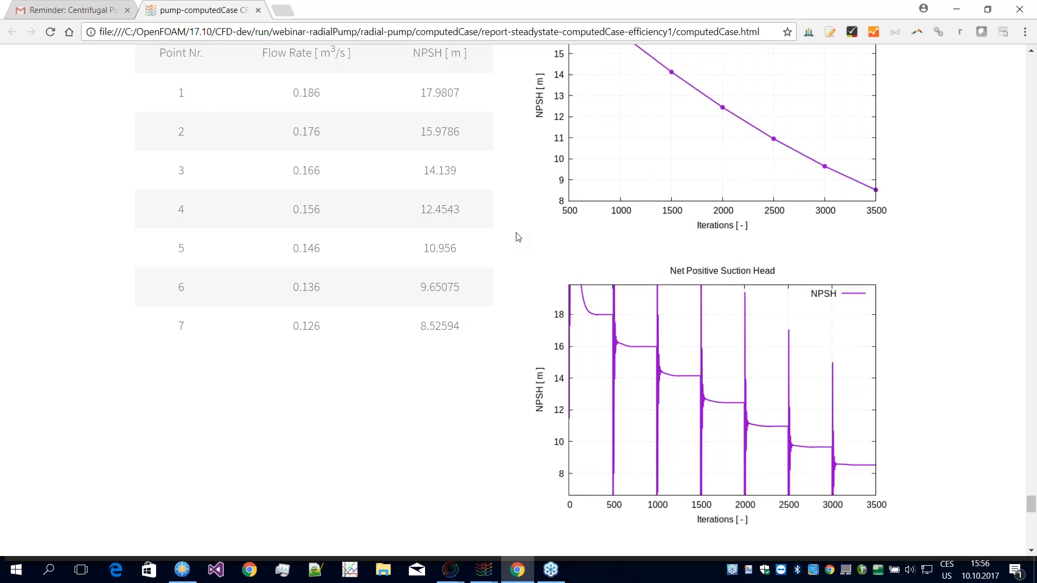
pyautogui.scroll(4, 536, 219)
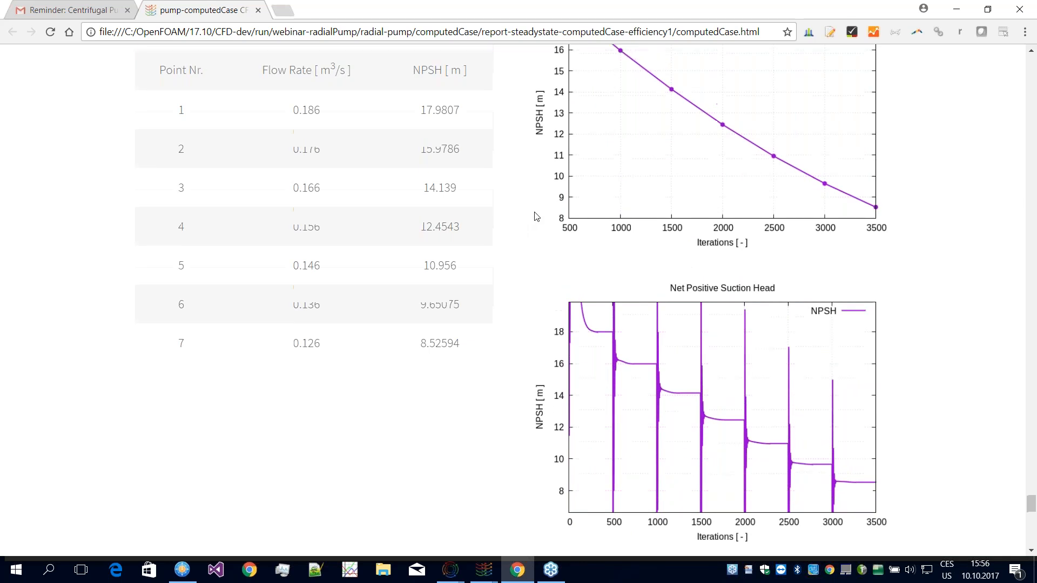
# Step: Expand Setup #1 in the Blade to Blade View section and review its patches, field and span settings
pyautogui.scroll(-14, 541, 222)
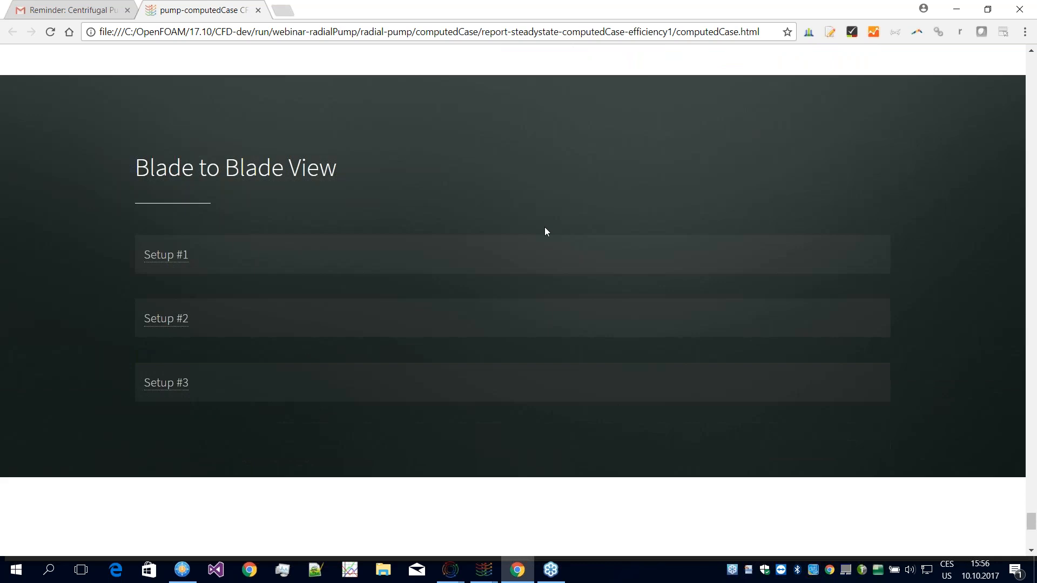
pyautogui.click(162, 243)
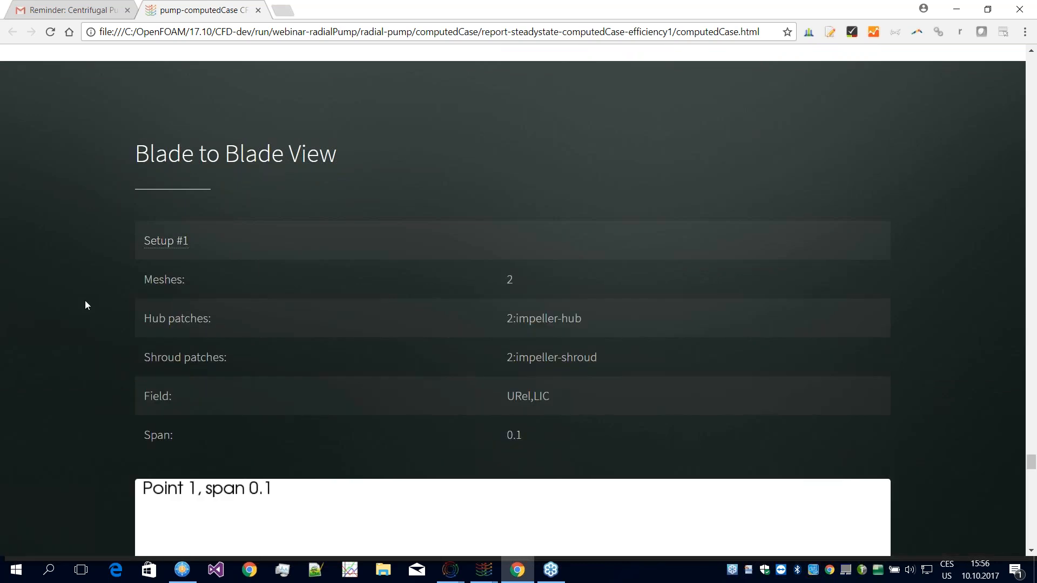
pyautogui.scroll(2, 227, 225)
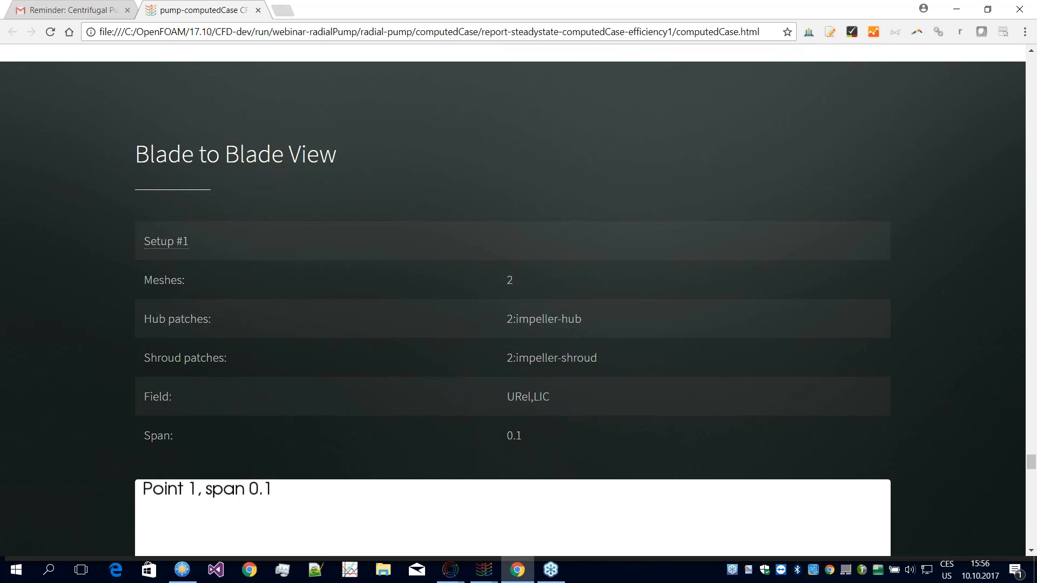
pyautogui.scroll(-5, 189, 206)
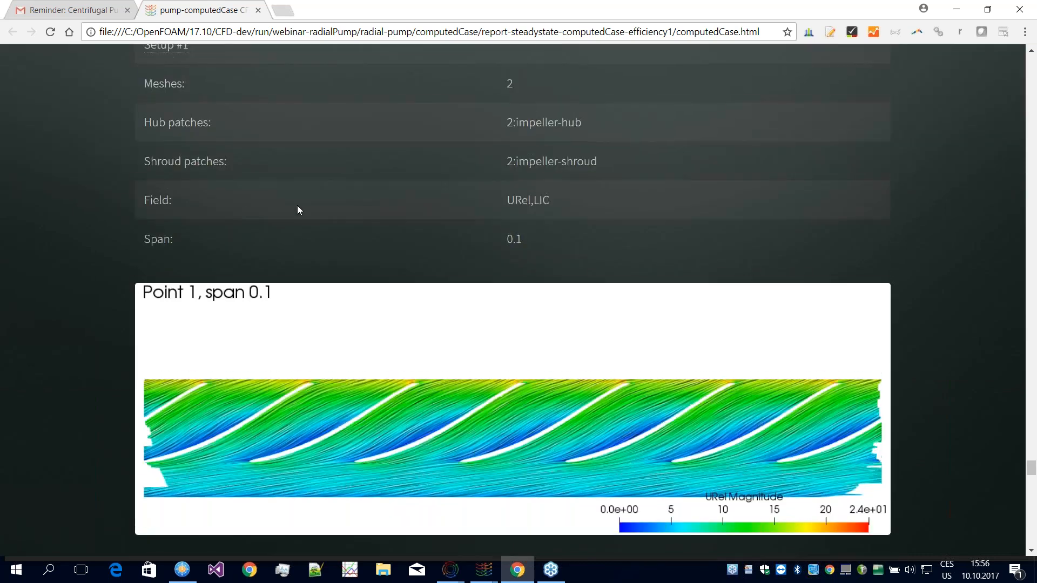
pyautogui.scroll(2, 311, 216)
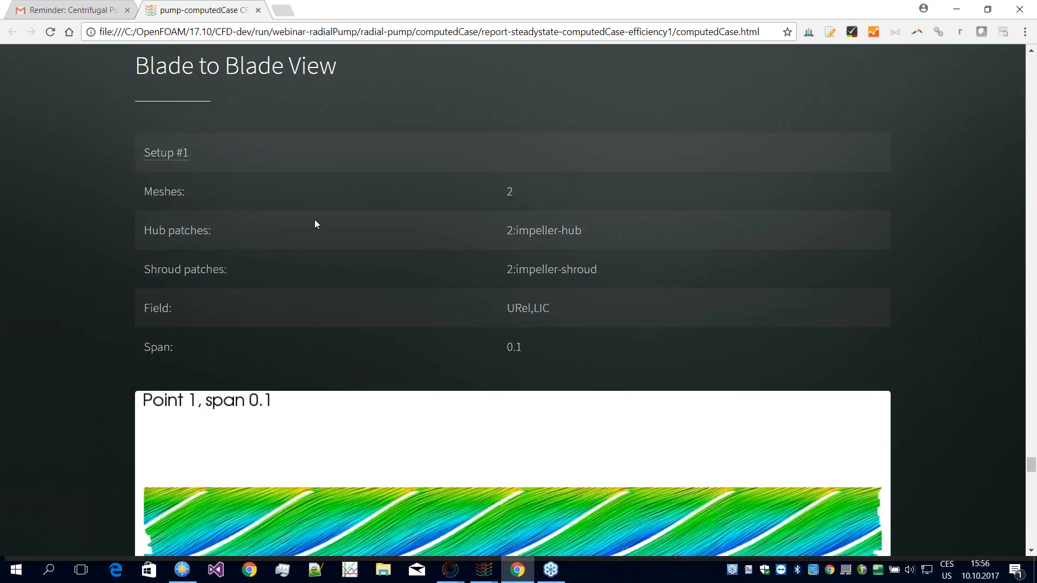
pyautogui.scroll(-3, 378, 281)
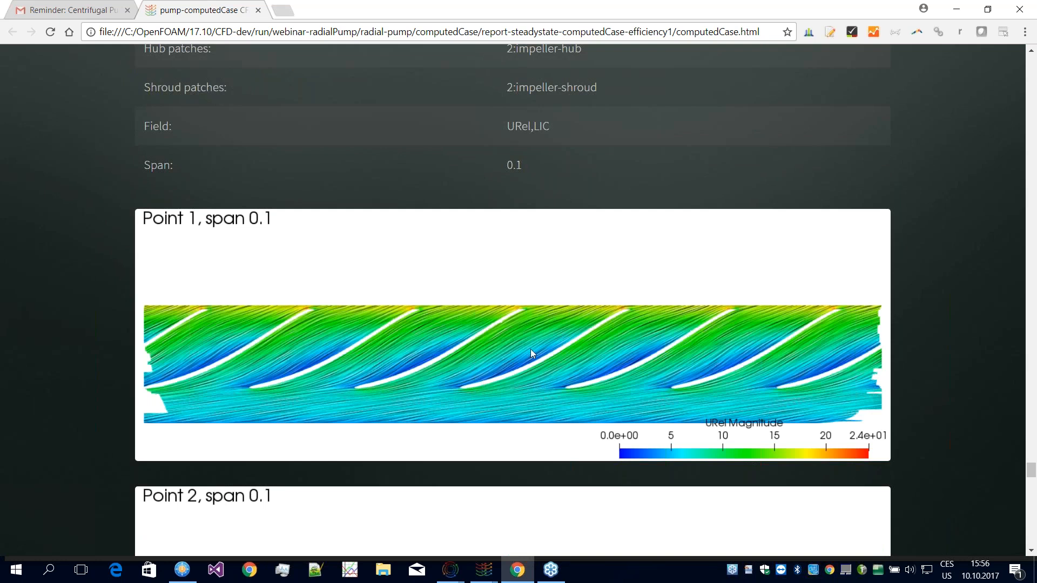
# Step: Compare the blade-to-blade relative velocity images at span 0.1 from Point 1 to Point 7
pyautogui.scroll(-1, 646, 310)
pyautogui.scroll(-2, 503, 322)
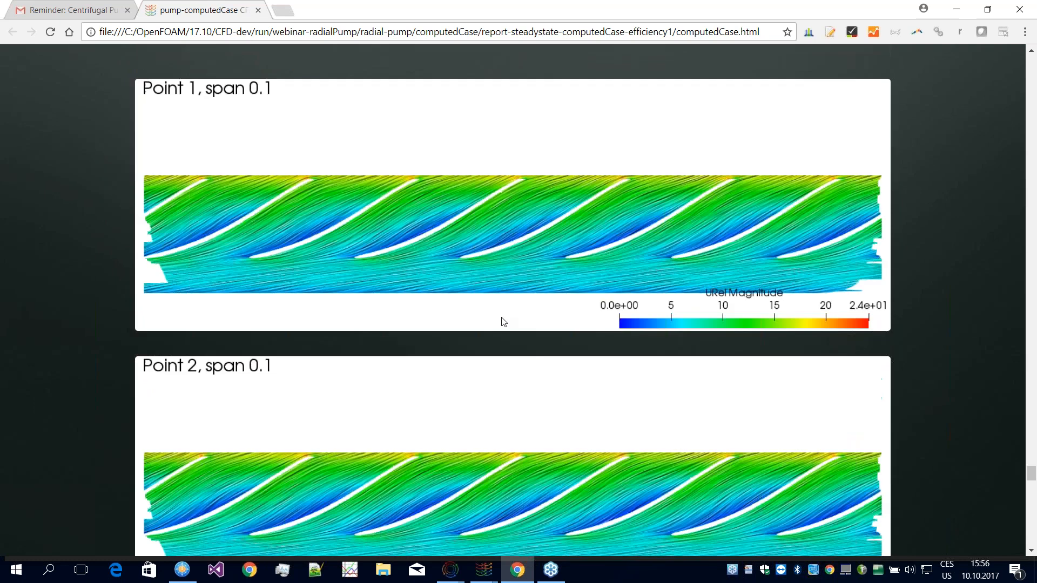
pyautogui.scroll(-3, 480, 338)
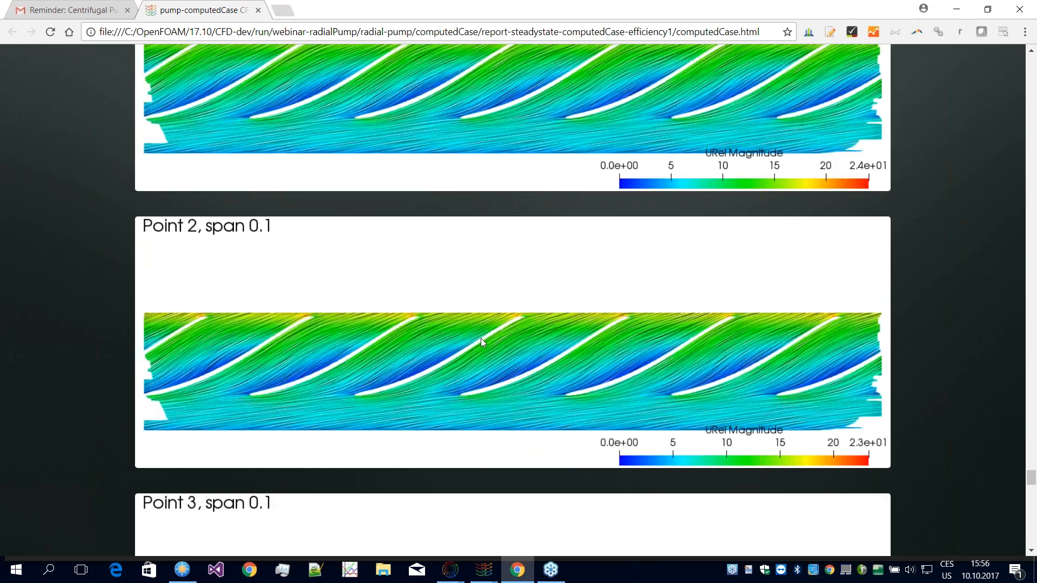
pyautogui.scroll(-15, 480, 339)
pyautogui.scroll(-10, 427, 302)
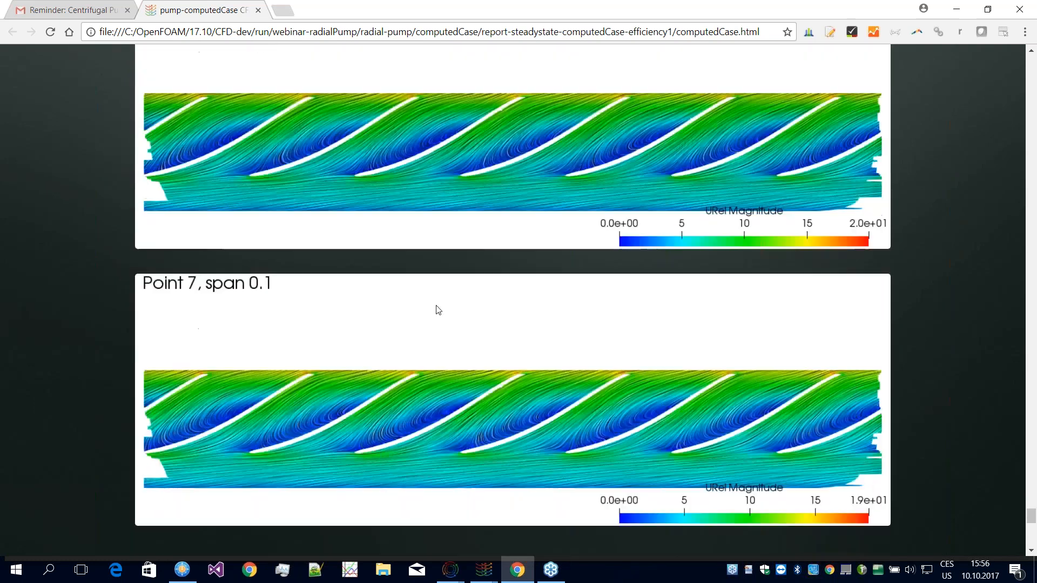
pyautogui.scroll(4, 471, 319)
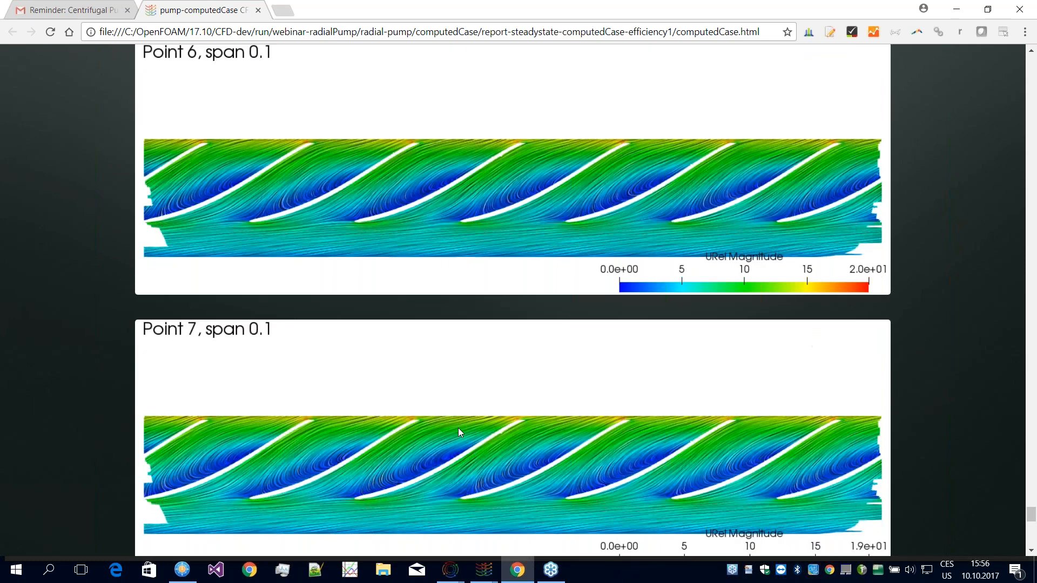
pyautogui.scroll(-2, 458, 428)
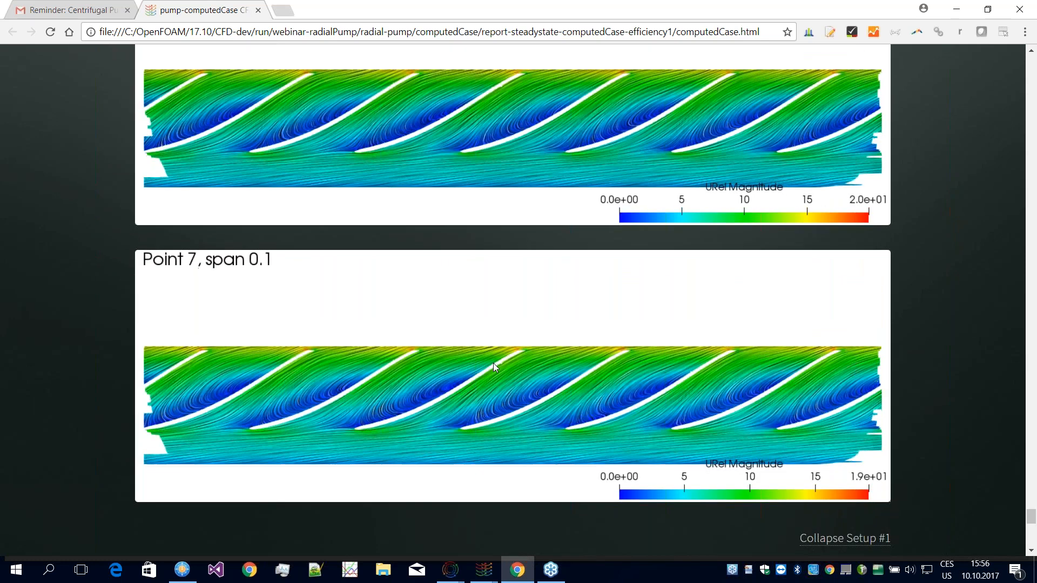
# Step: Expand Setup #2 of the Blade to Blade View and compare its relative velocity images at span 0.5
pyautogui.scroll(-5, 494, 363)
pyautogui.click(486, 325)
pyautogui.scroll(-1, 473, 399)
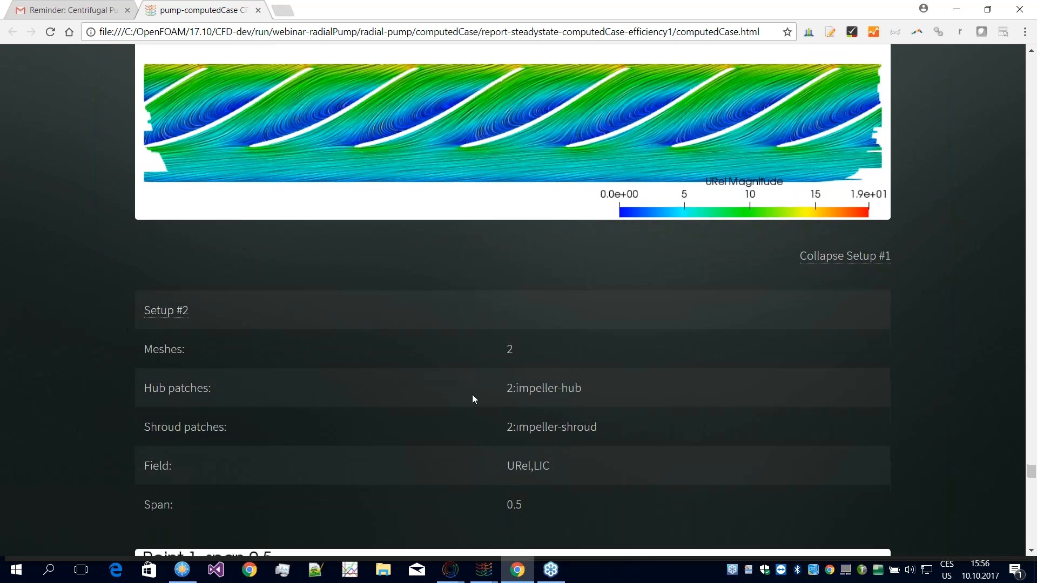
pyautogui.scroll(-6, 474, 397)
pyautogui.scroll(-4, 359, 238)
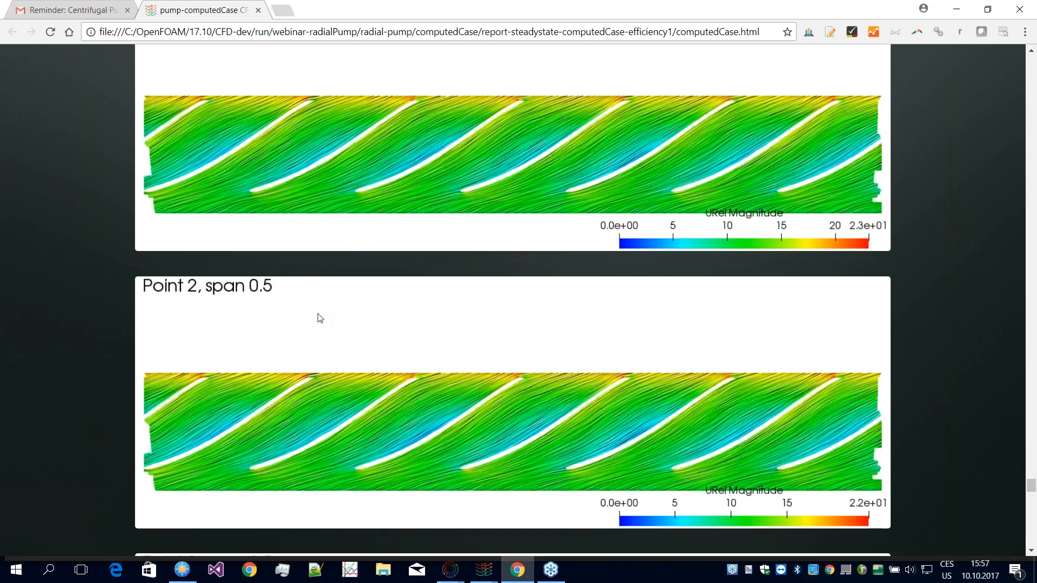
pyautogui.scroll(-7, 244, 197)
pyautogui.scroll(-11, 286, 200)
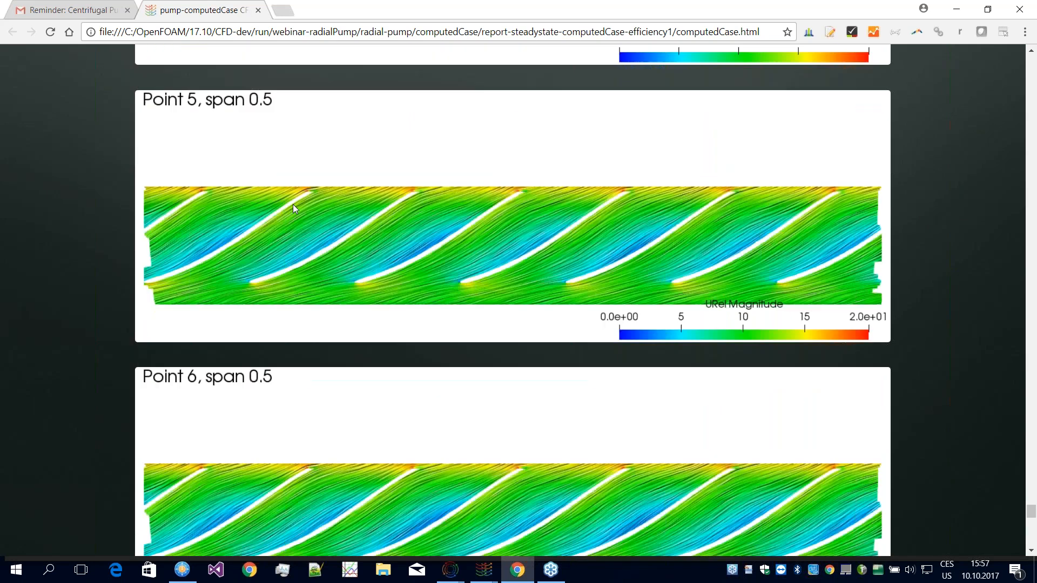
pyautogui.scroll(-5, 302, 226)
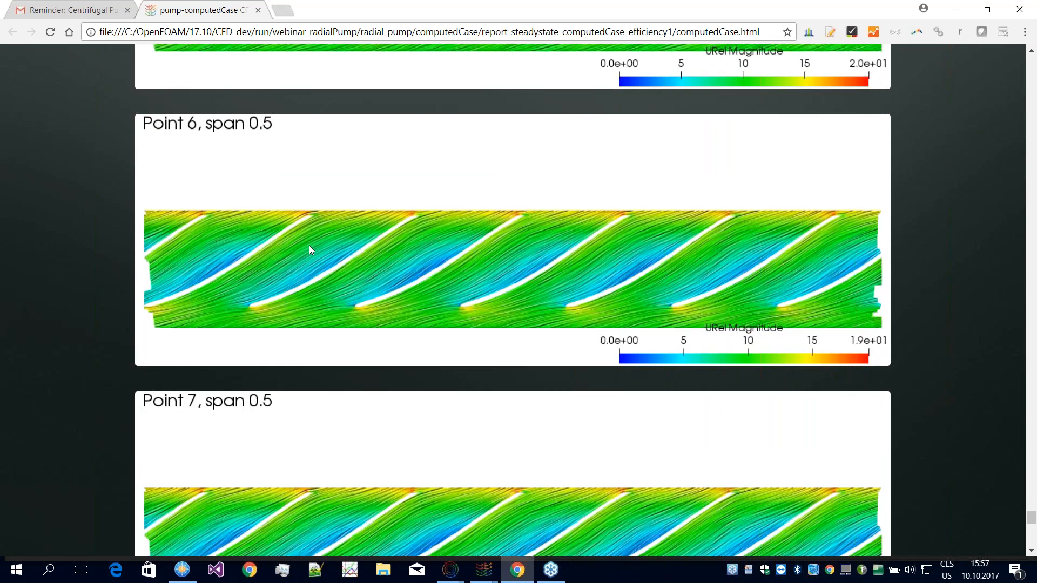
# Step: Expand Setup #1 in the MeridionalAverage section and examine the averaged pressure field for Point 1
pyautogui.scroll(-15, 310, 249)
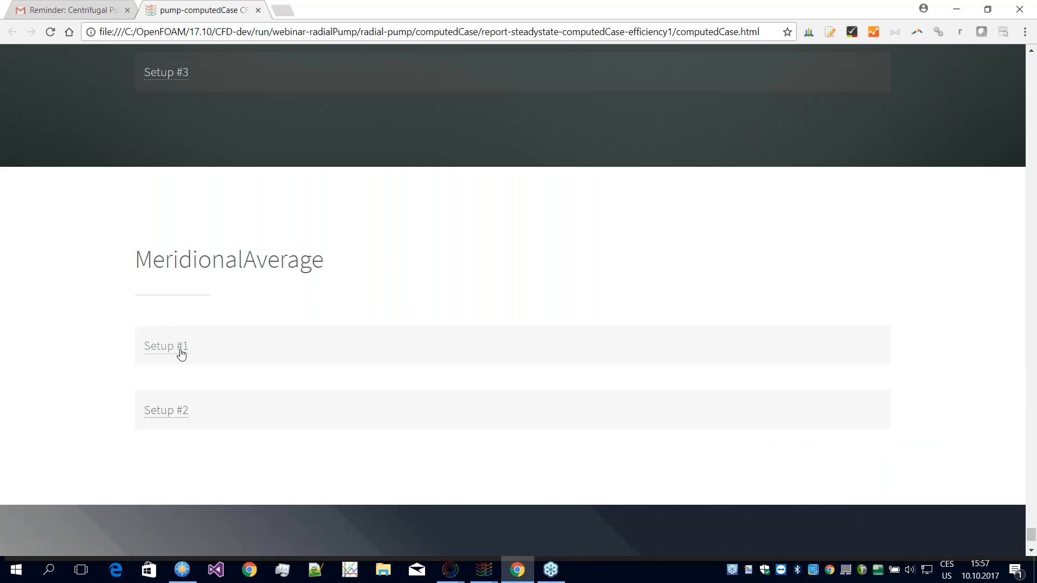
pyautogui.click(188, 355)
pyautogui.scroll(-4, 463, 367)
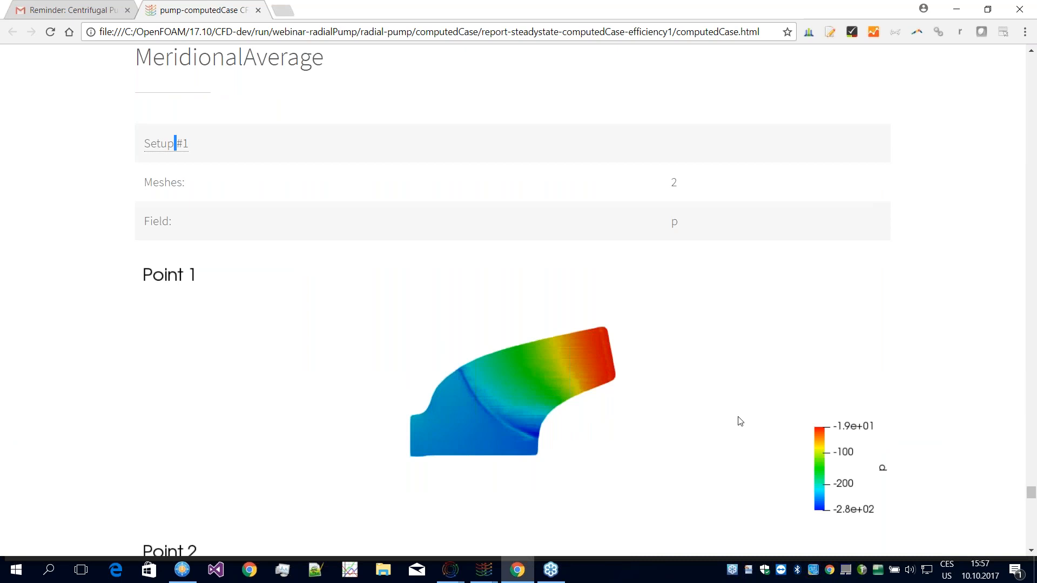
pyautogui.scroll(-1, 740, 423)
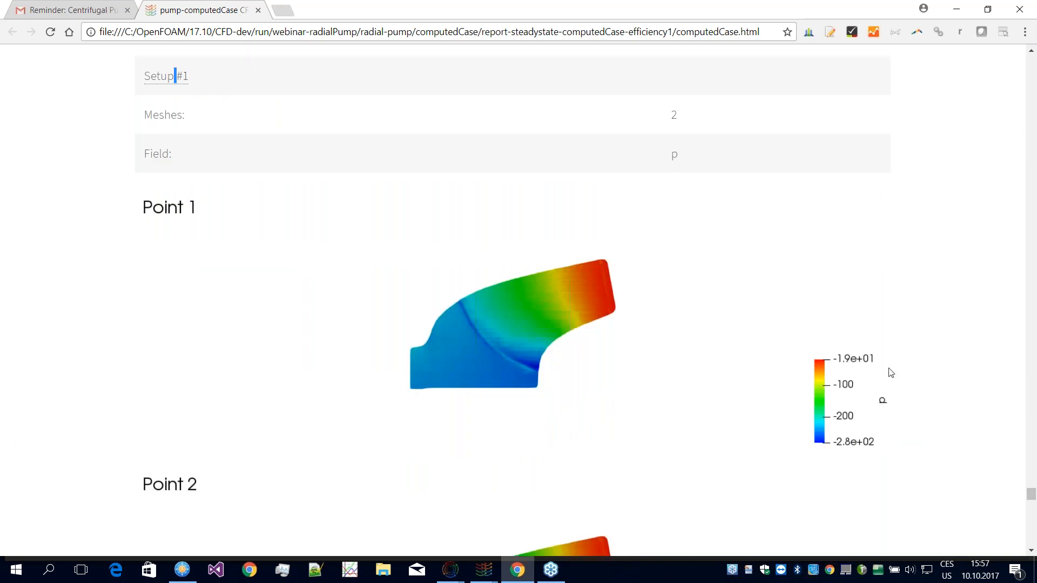
# Step: Compare the meridional-average pressure images of Setup #1 from Point 1 through the last operating point
pyautogui.scroll(-1, 889, 401)
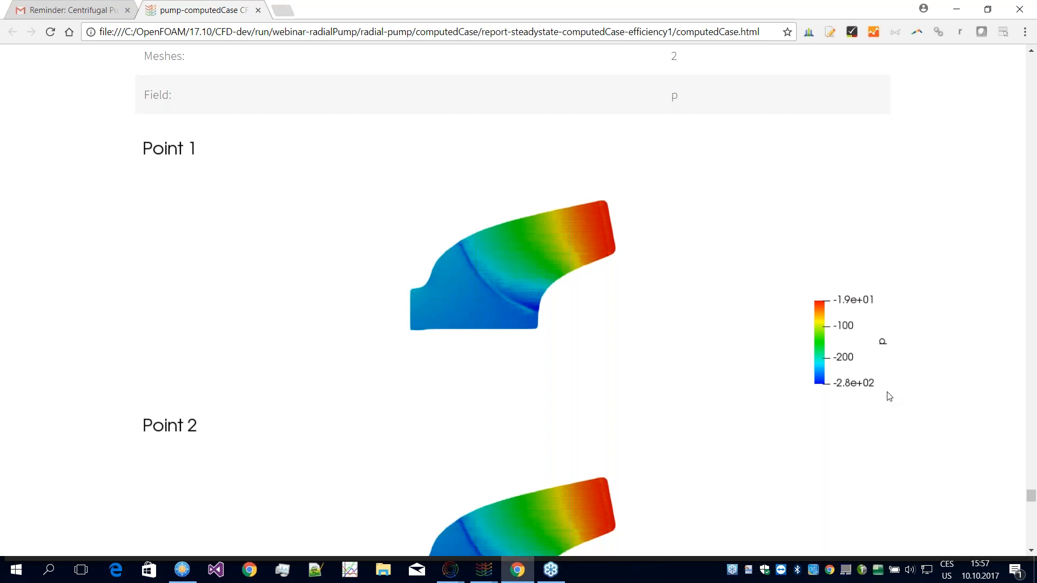
pyautogui.scroll(-12, 510, 277)
pyautogui.scroll(-17, 575, 278)
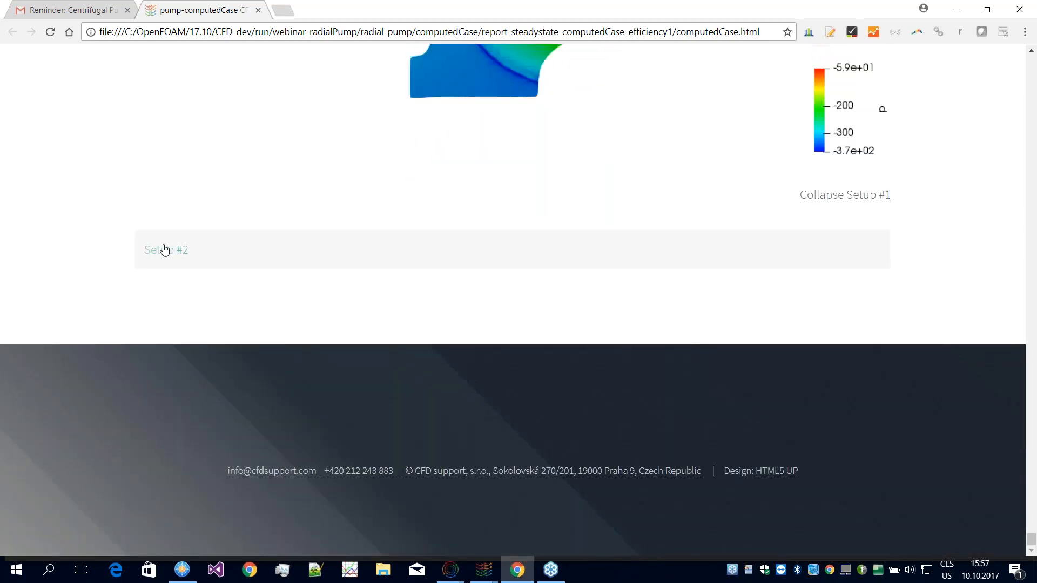
# Step: Expand Setup #2 in the MeridionalAverage section and compare its averaged Uar magnitude images from Point 1 to Point 7
pyautogui.click(157, 249)
pyautogui.scroll(-4, 423, 306)
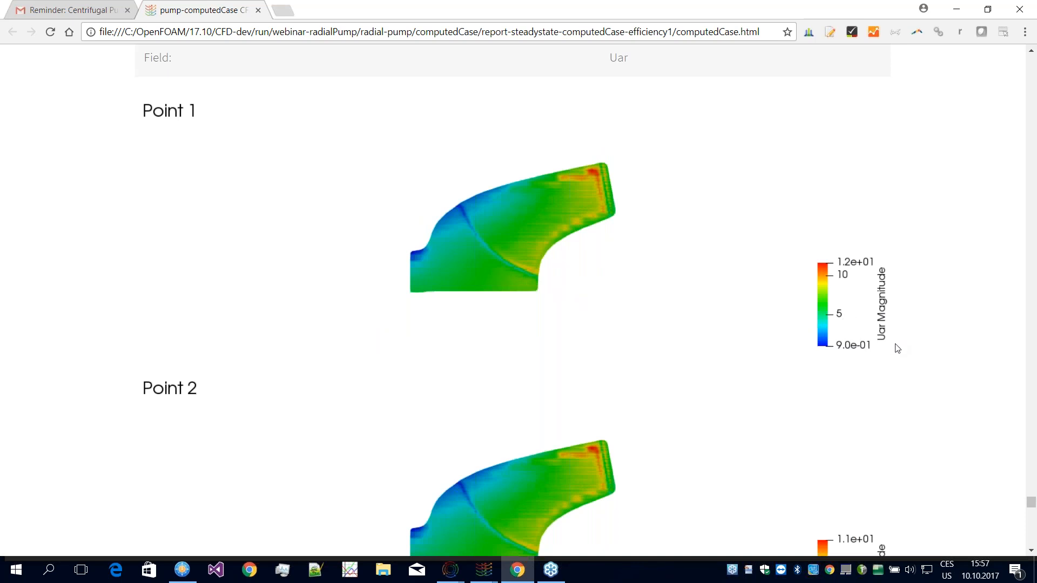
pyautogui.scroll(-15, 891, 321)
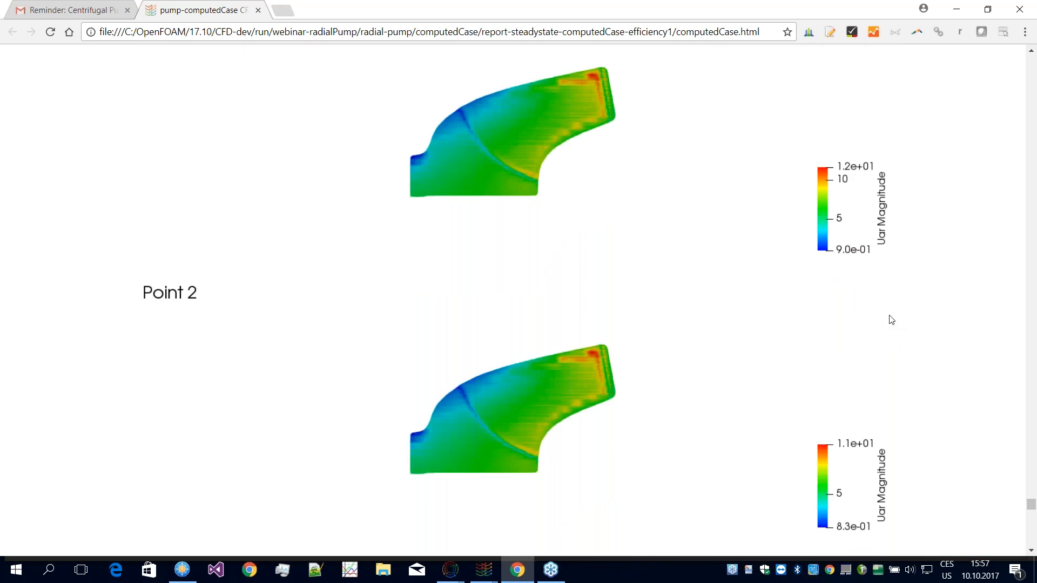
pyautogui.scroll(-15, 891, 318)
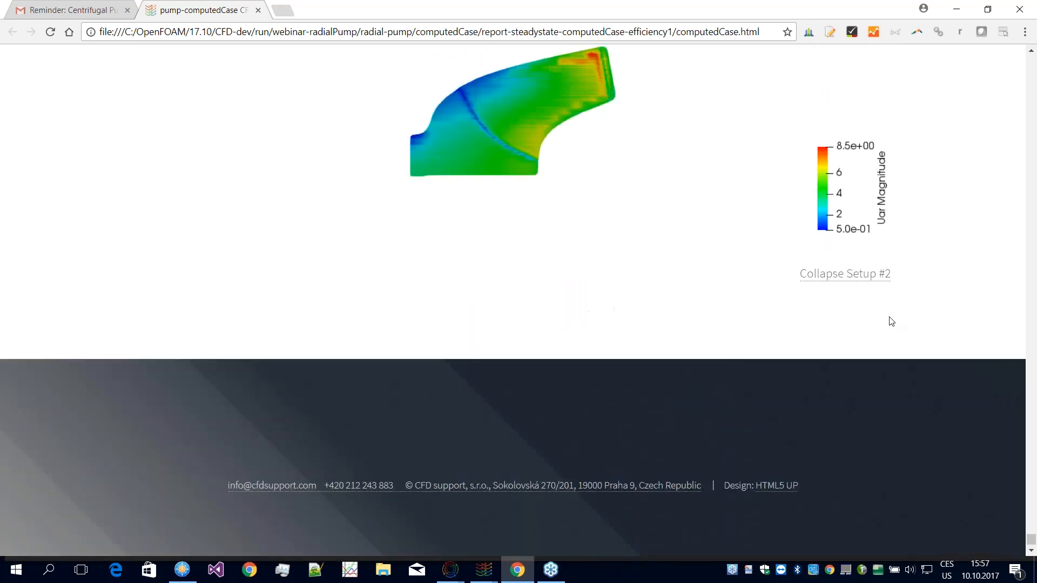
# Step: Re-examine the averaged Uar magnitude images of Setup #2 and their colour scales between Point 3 and Point 7
pyautogui.scroll(4, 648, 352)
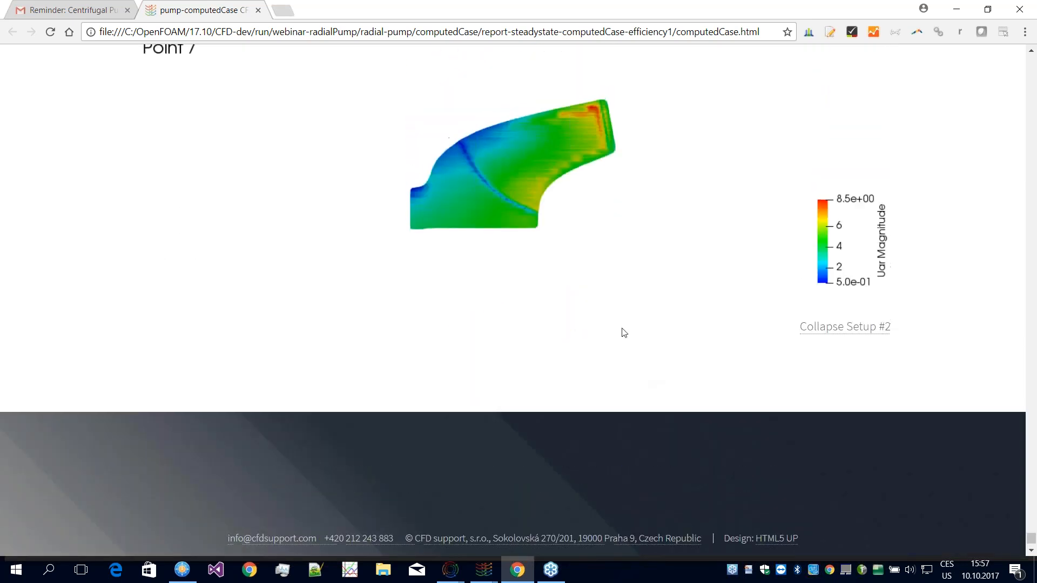
pyautogui.scroll(12, 704, 322)
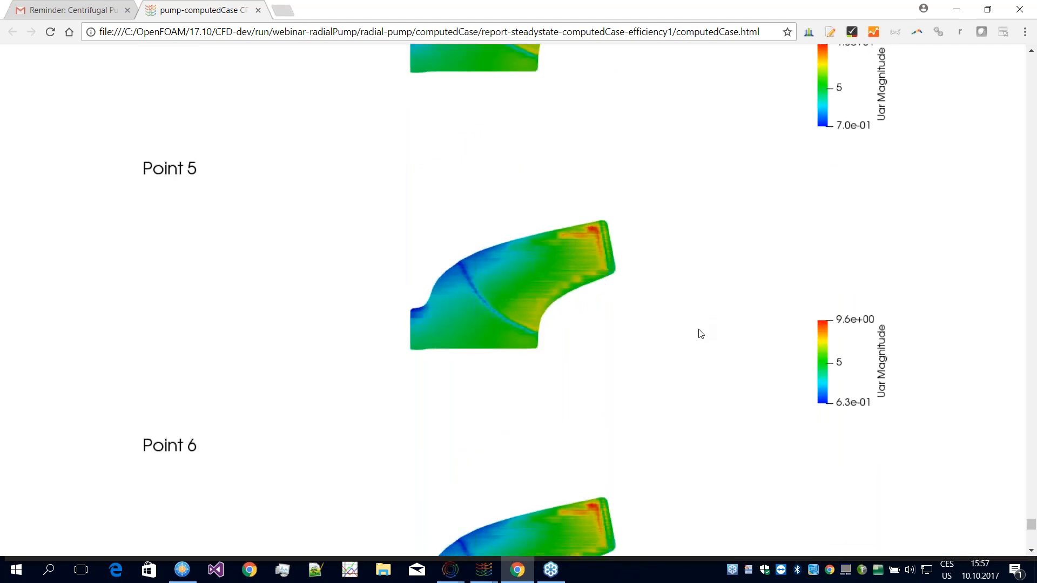
pyautogui.scroll(6, 703, 334)
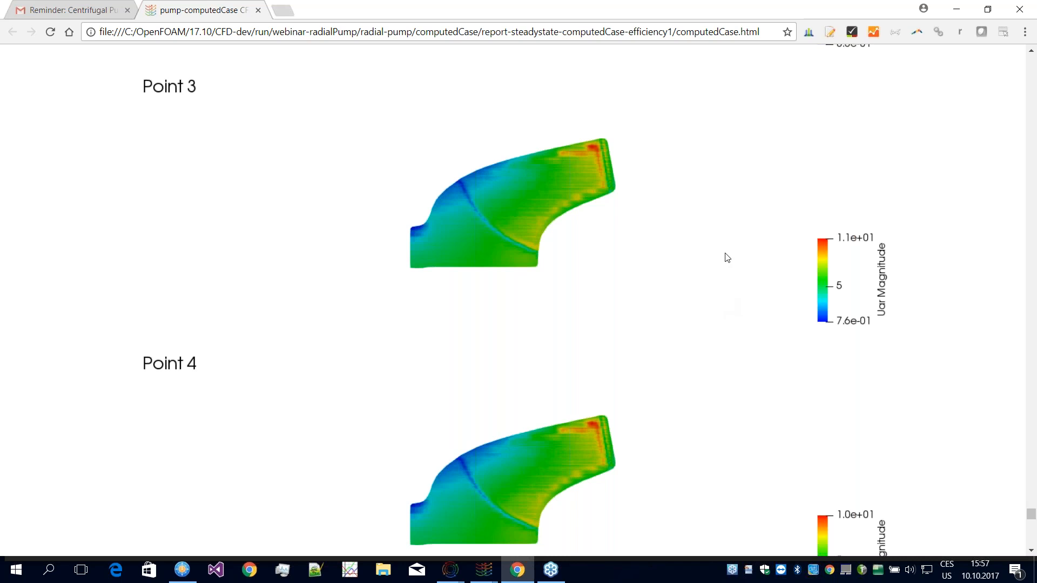
pyautogui.scroll(-1, 731, 259)
pyautogui.scroll(-5, 729, 264)
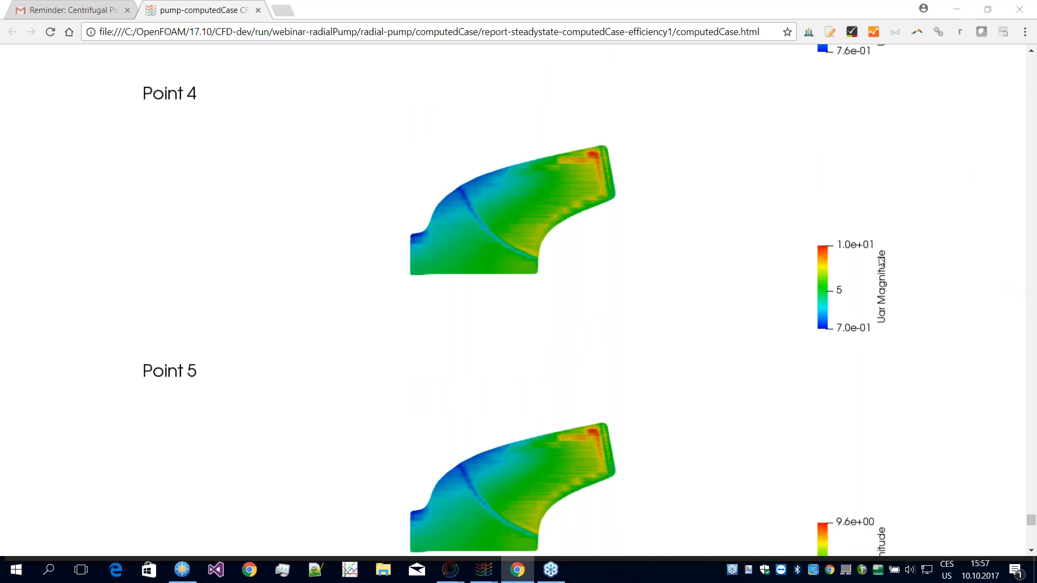
pyautogui.scroll(-1, 900, 270)
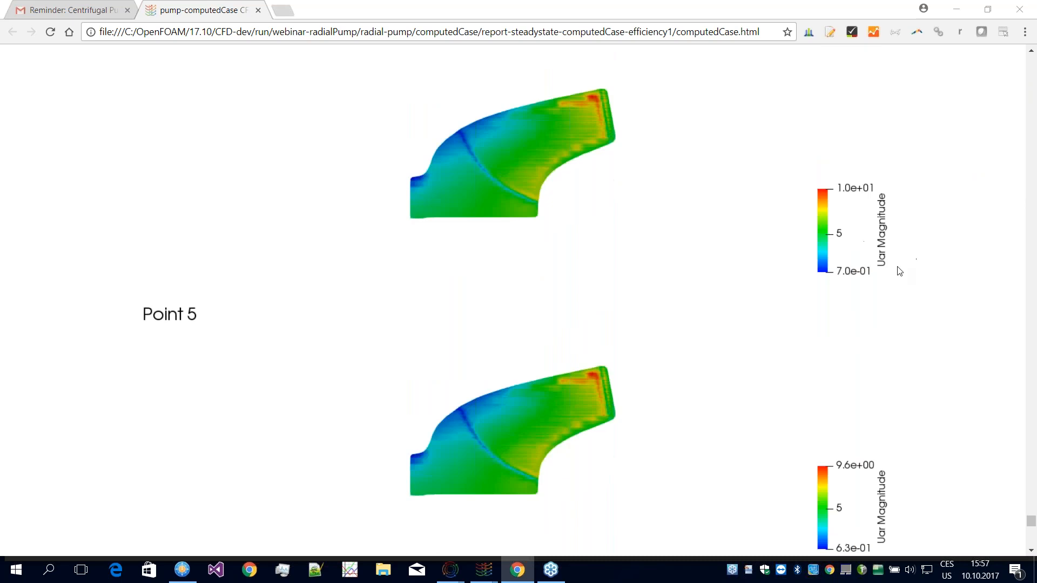
pyautogui.scroll(-4, 900, 270)
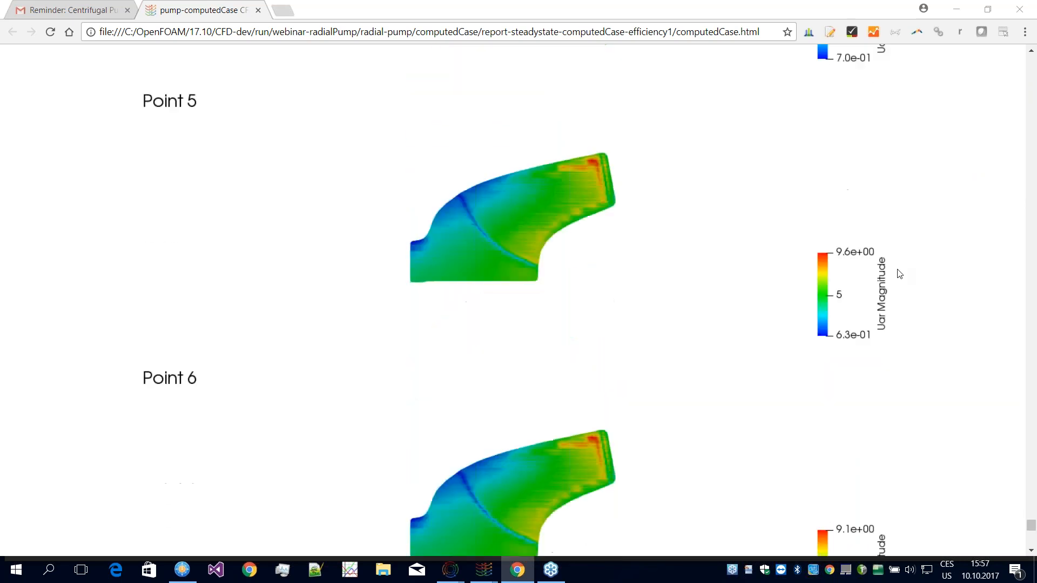
pyautogui.scroll(-10, 899, 274)
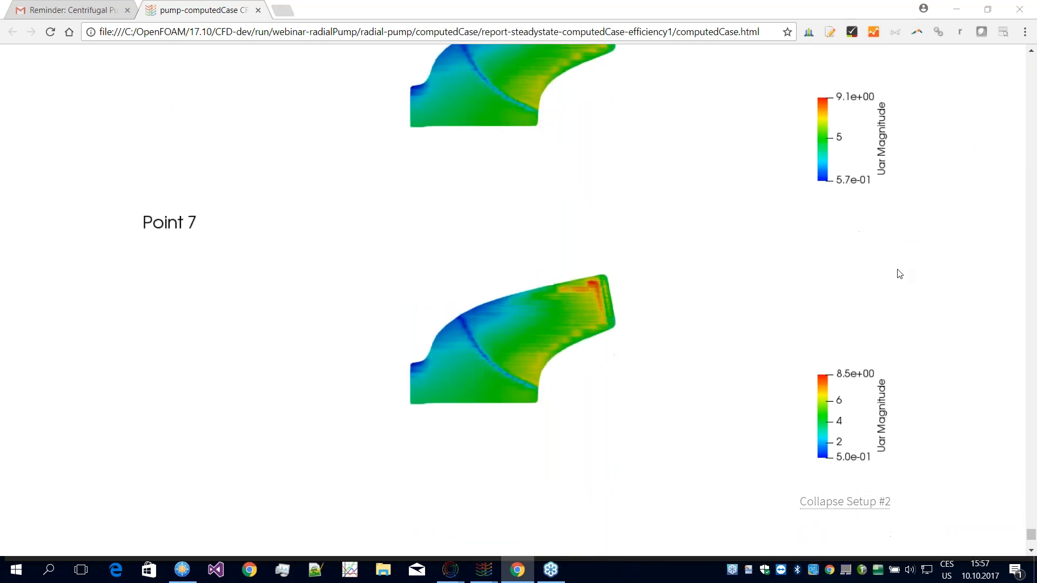
pyautogui.scroll(-2, 899, 276)
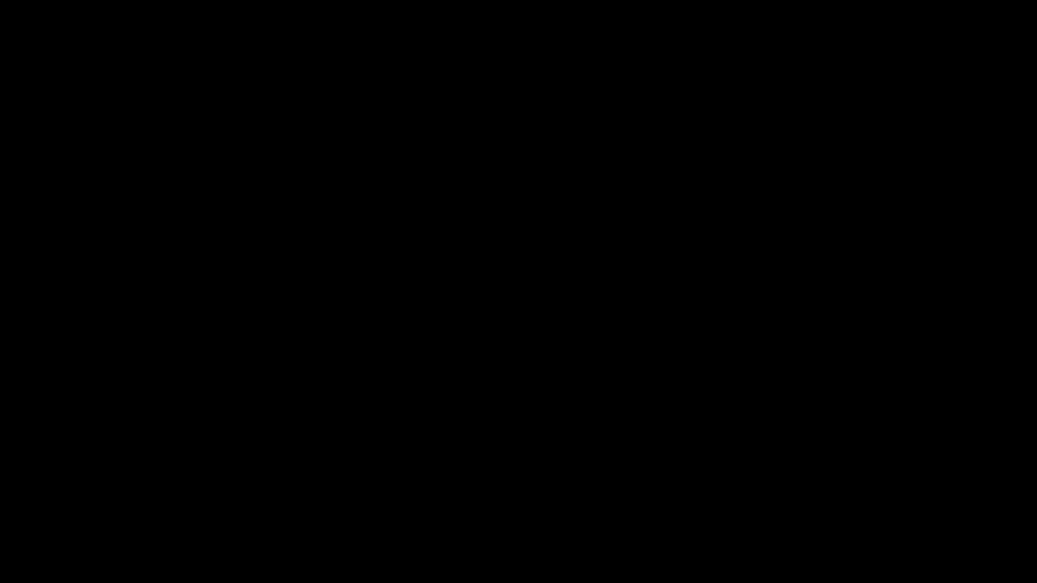
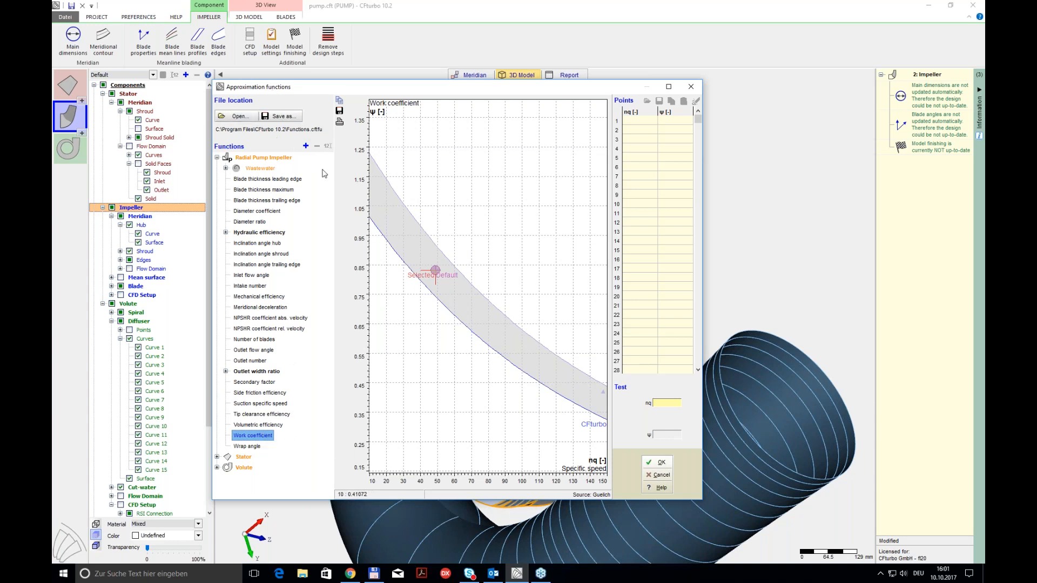
# Step: Try adding a custom function named test under the radial pump impeller's work coefficient, and discard the function changes
pyautogui.click(309, 146)
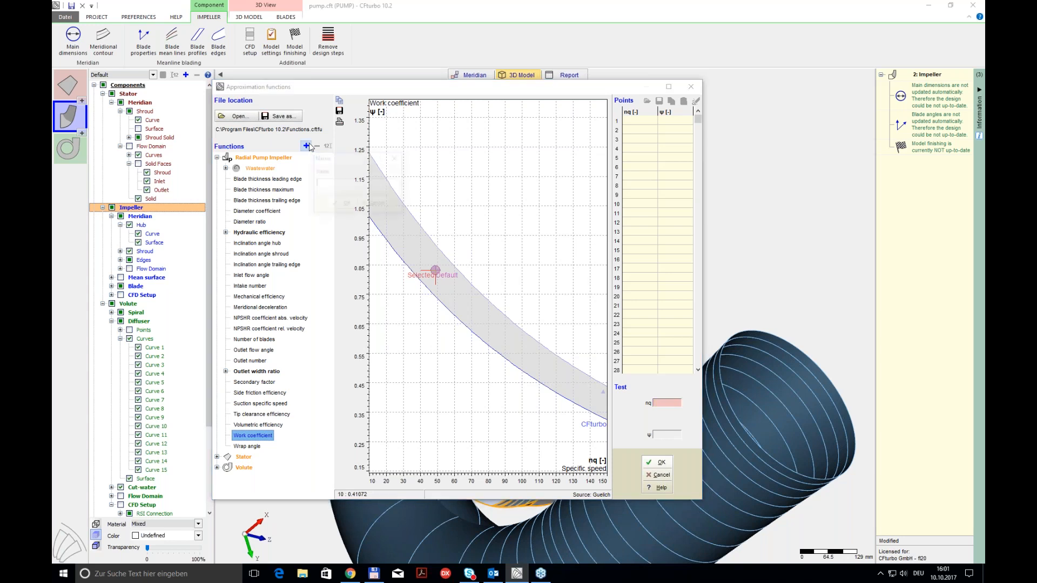
pyautogui.write('ts')
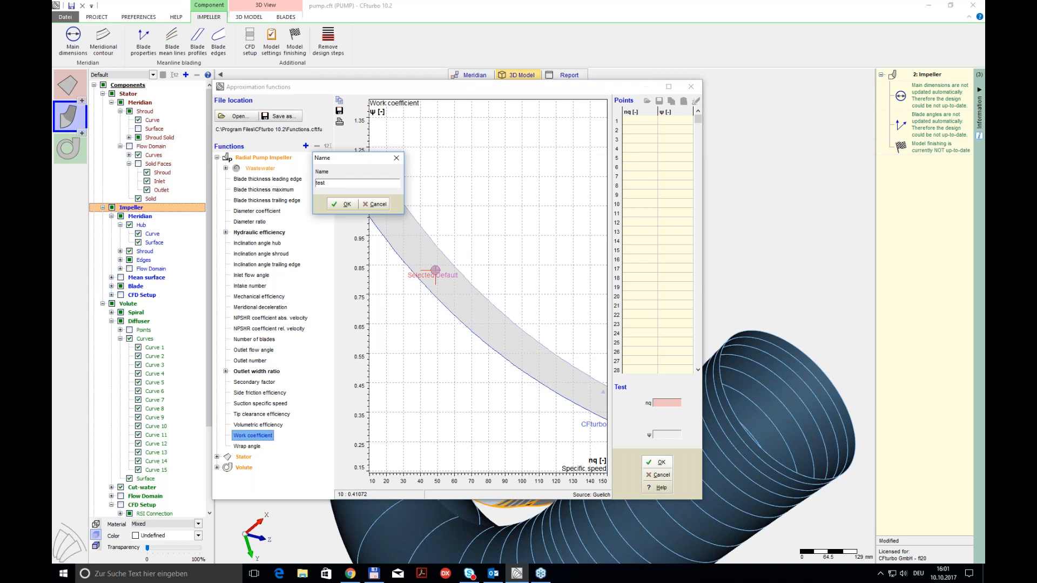
pyautogui.click(345, 205)
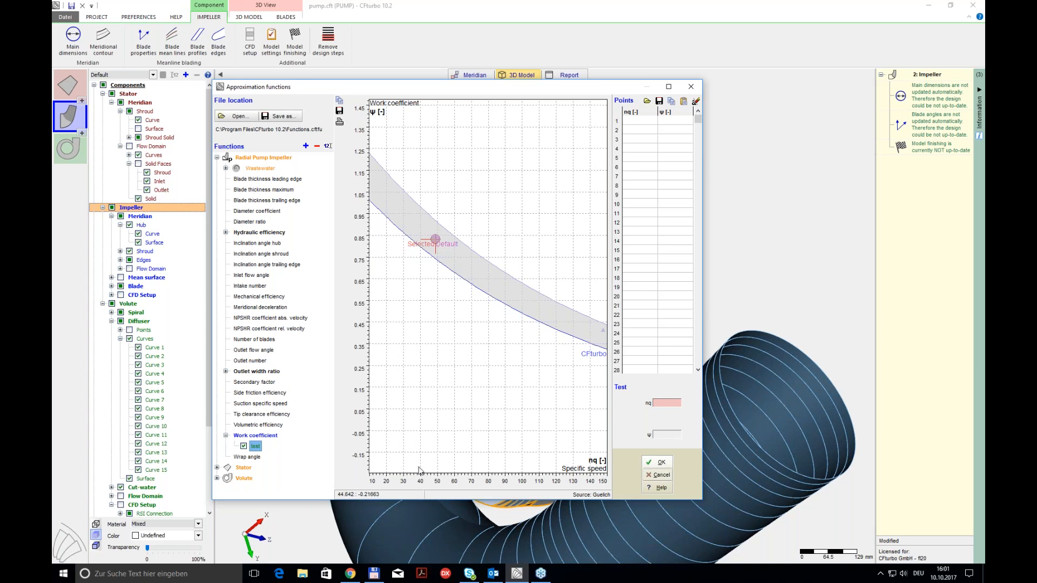
pyautogui.click(663, 476)
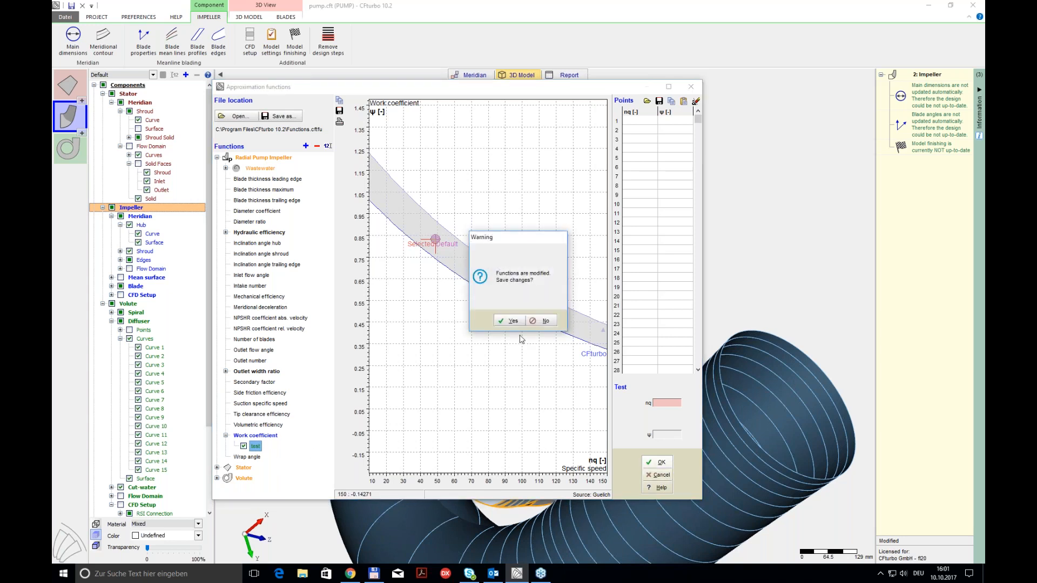
pyautogui.click(543, 322)
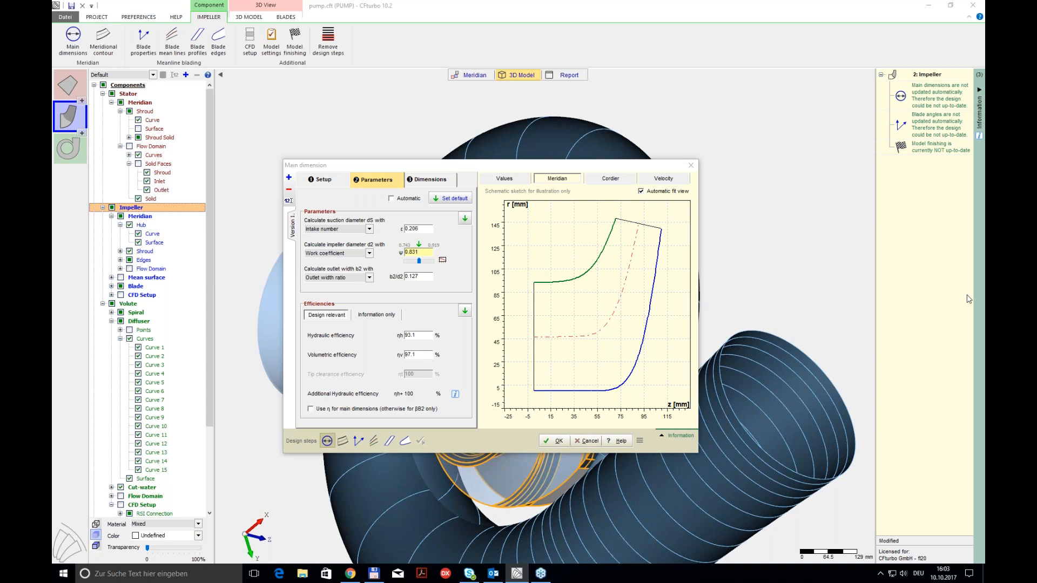
# Step: Leave the main dimensions without applying changes and close the pump project, saving it over the existing pump file
pyautogui.moveTo(520, 166); pyautogui.dragTo(569, 128)
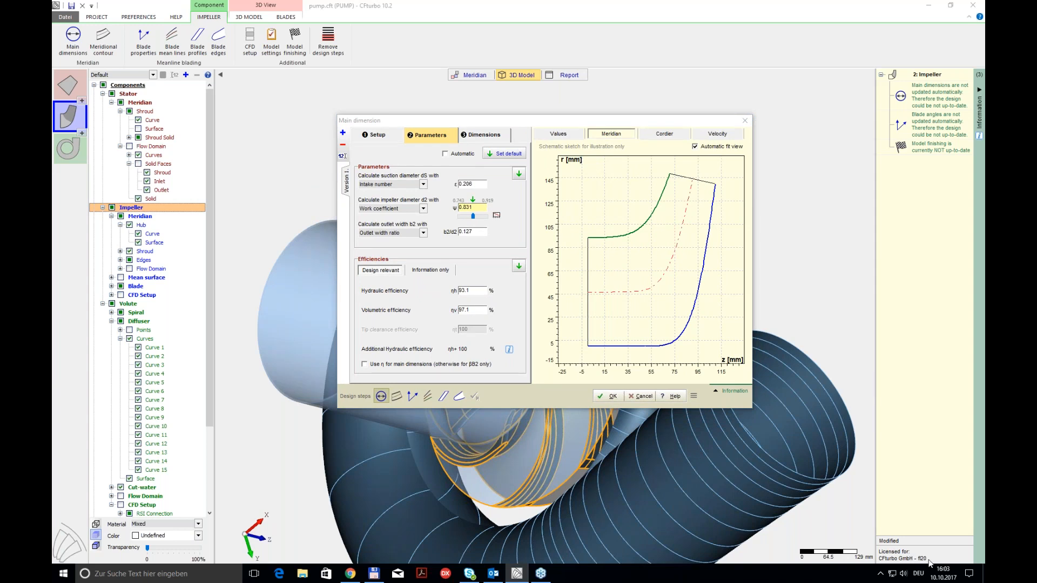
pyautogui.click(642, 396)
pyautogui.click(97, 17)
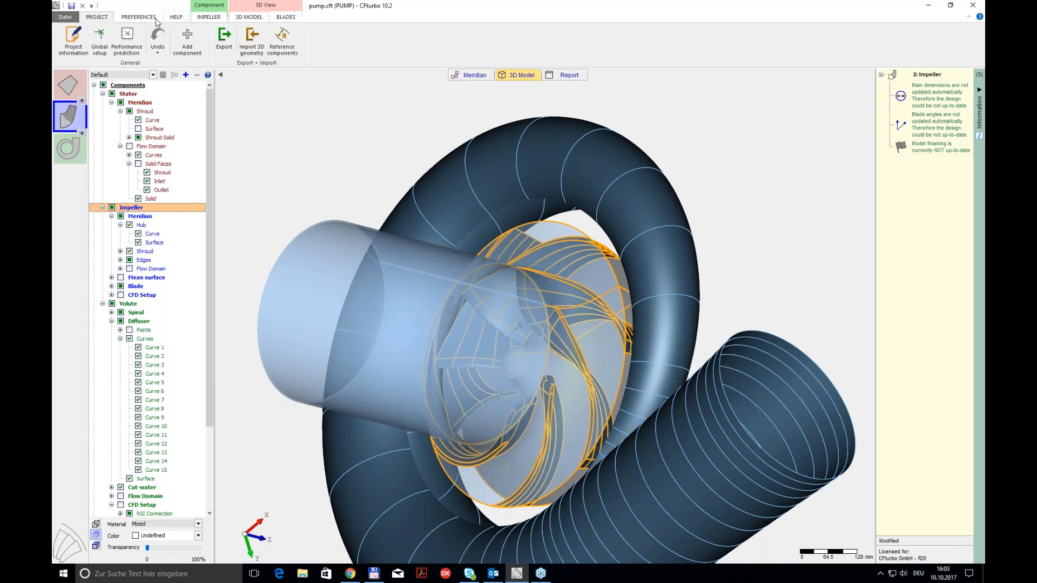
pyautogui.click(83, 7)
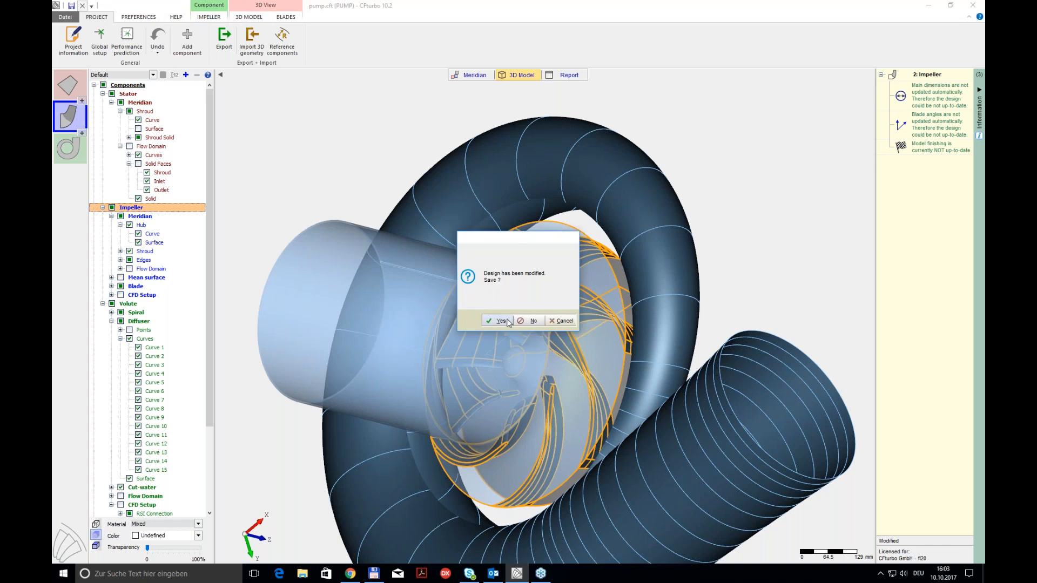
pyautogui.click(501, 321)
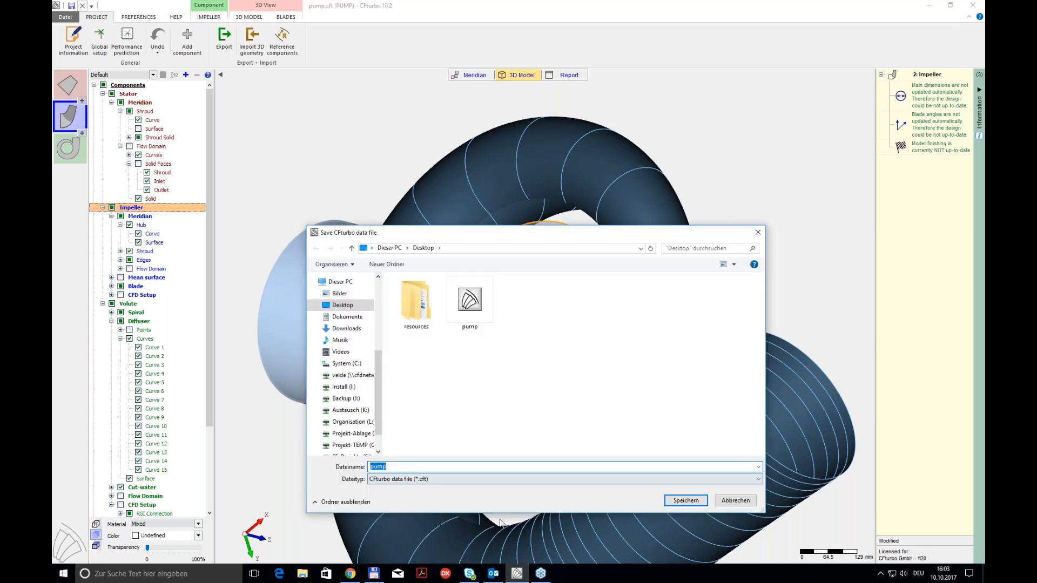
pyautogui.click(699, 504)
pyautogui.click(542, 290)
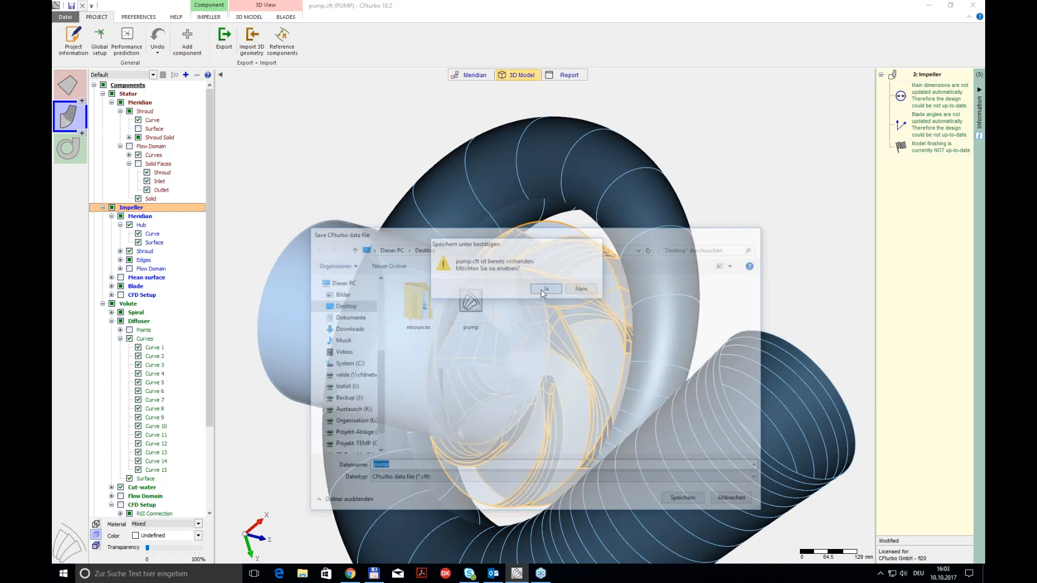
# Step: Open the default radial compressor example CC pi2.2 twostage (generic) and acknowledge the fluid information
pyautogui.click(425, 161)
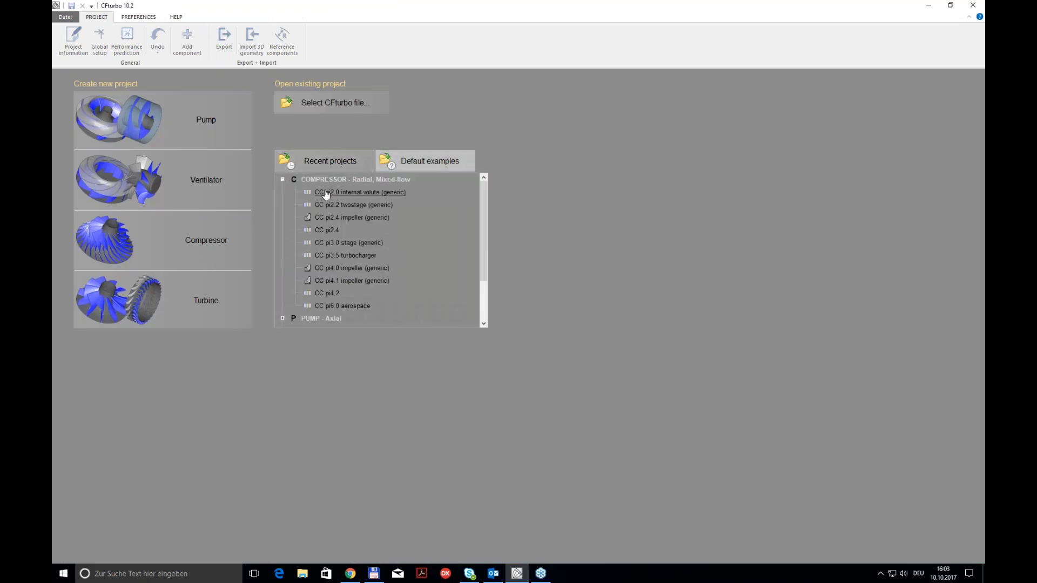
pyautogui.doubleClick(344, 196)
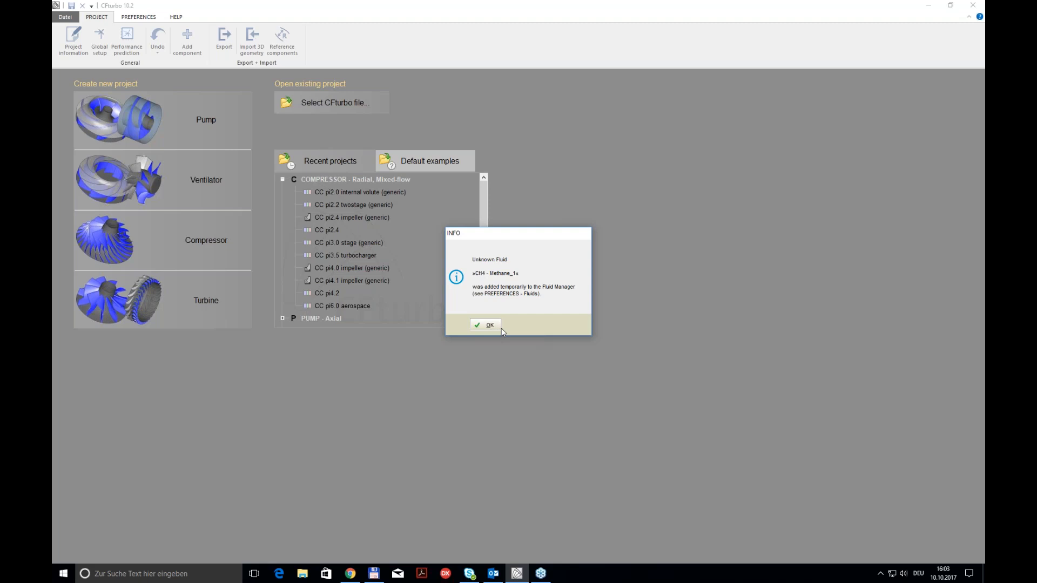
pyautogui.press('Return')
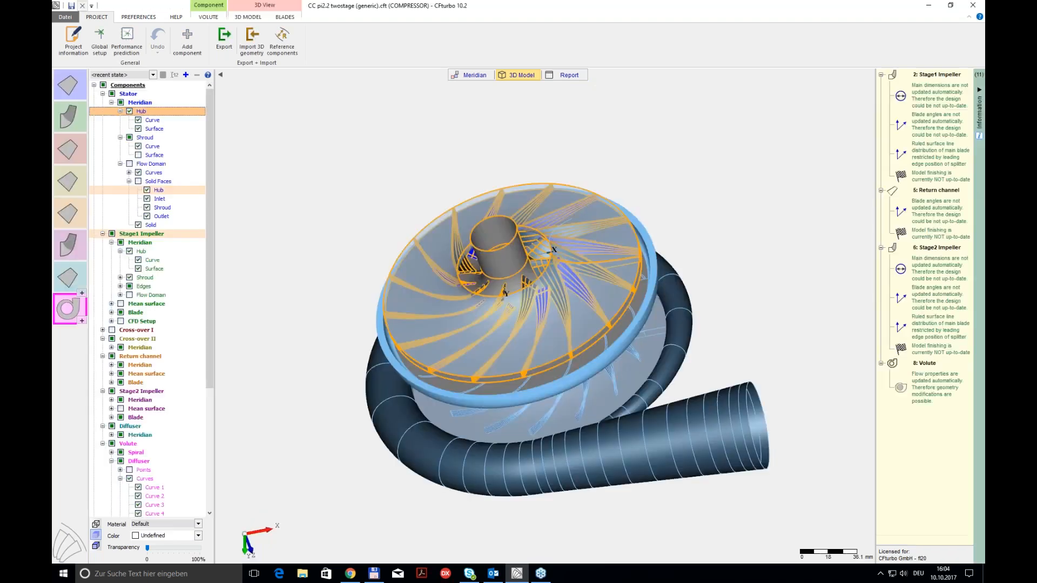
# Step: Apply the Default view state to the two-stage compressor and examine the model from several sides
pyautogui.moveTo(329, 342); pyautogui.dragTo(317, 318, button='middle')
pyautogui.moveTo(448, 354); pyautogui.dragTo(261, 426)
pyautogui.moveTo(583, 221); pyautogui.dragTo(547, 239)
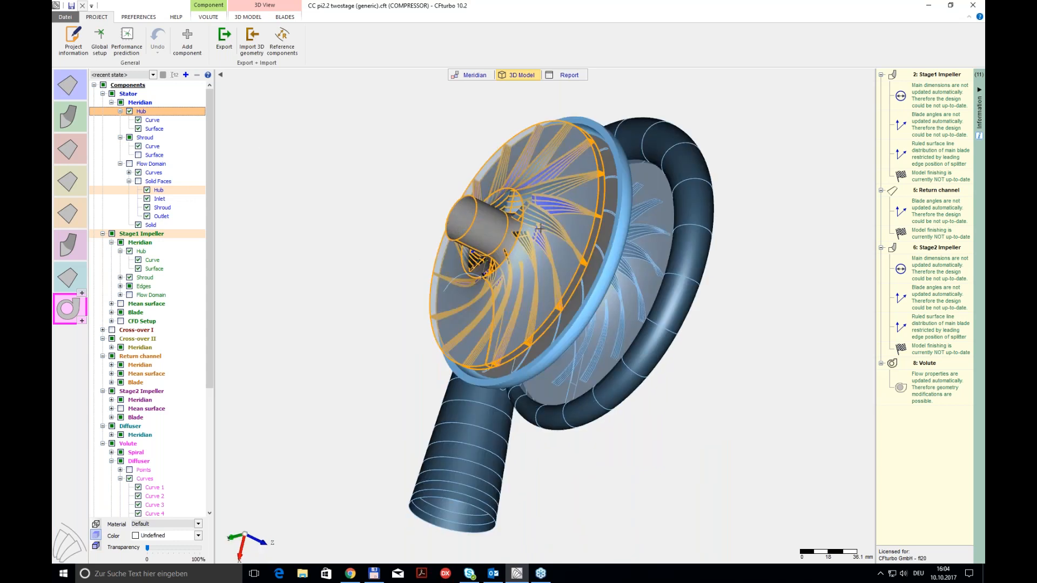
pyautogui.click(153, 76)
pyautogui.click(128, 89)
pyautogui.moveTo(575, 224)
pyautogui.mouseDown()
pyautogui.moveTo(461, 214)
pyautogui.moveTo(465, 274)
pyautogui.moveTo(575, 233)
pyautogui.mouseUp()
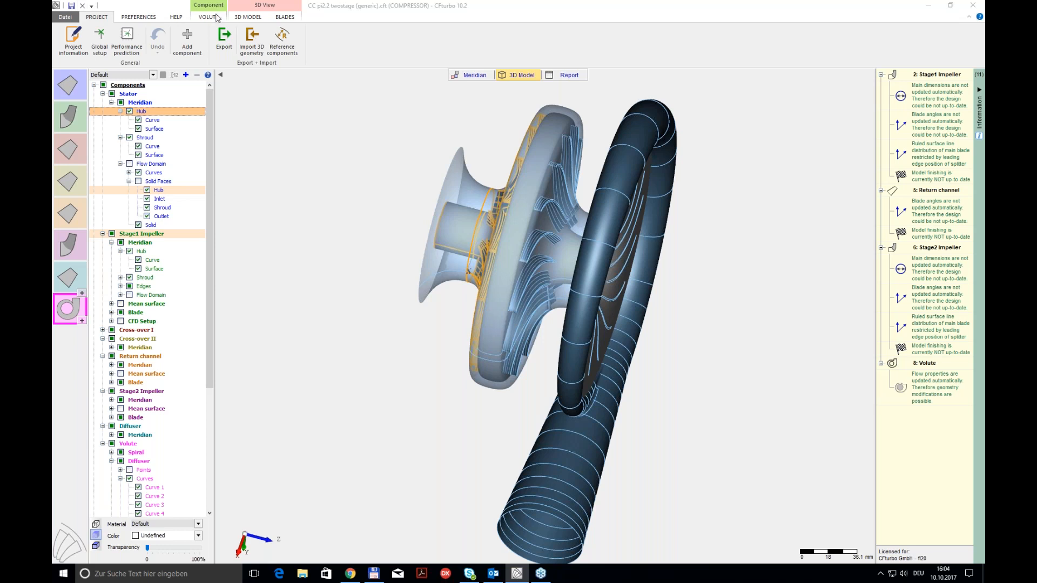
# Step: Open the meridional contour of the Stage1 Impeller and add the curvature progression diagram
pyautogui.click(68, 116)
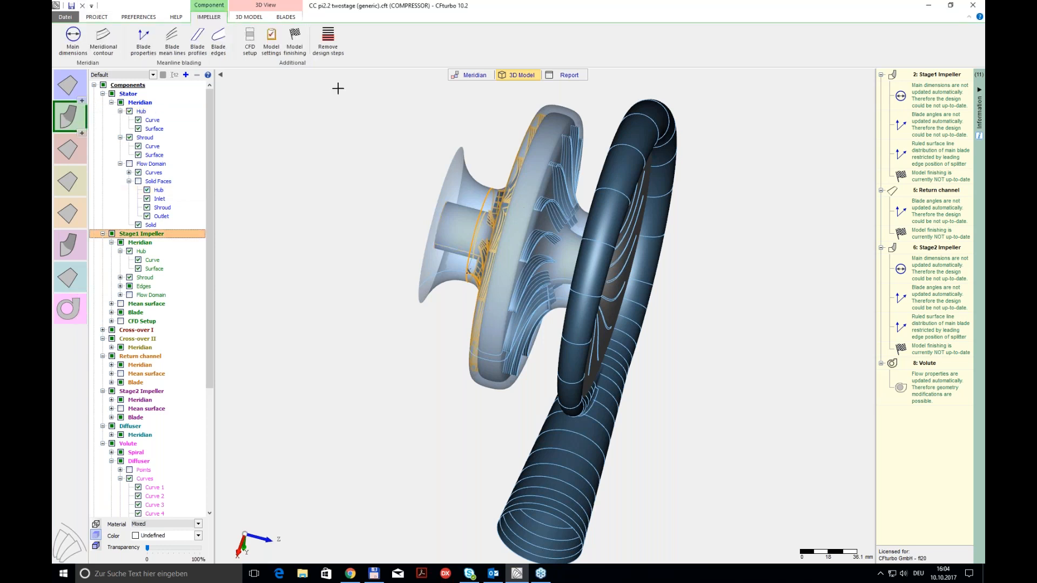
pyautogui.click(103, 38)
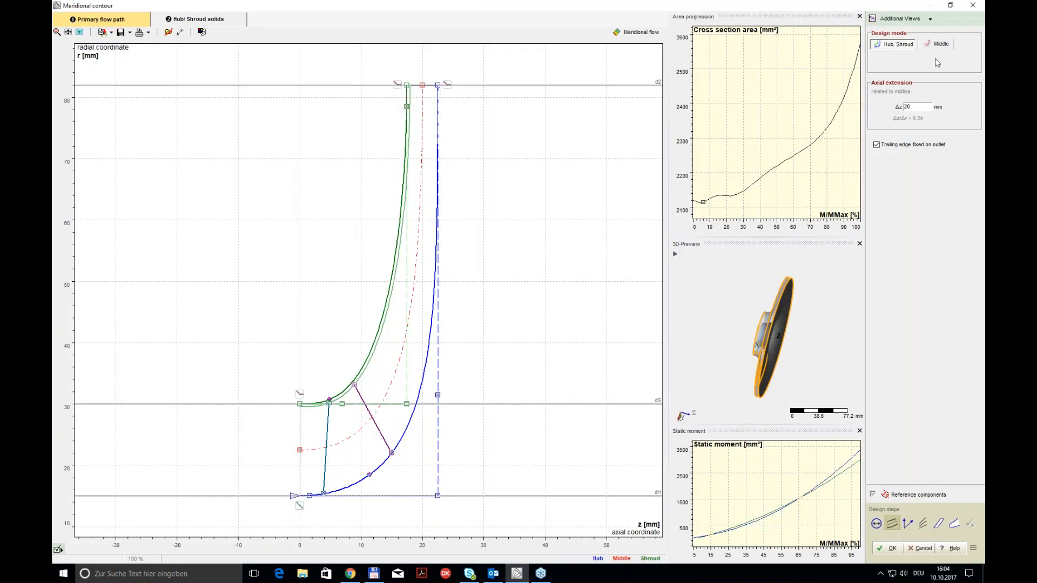
pyautogui.click(900, 19)
pyautogui.click(928, 57)
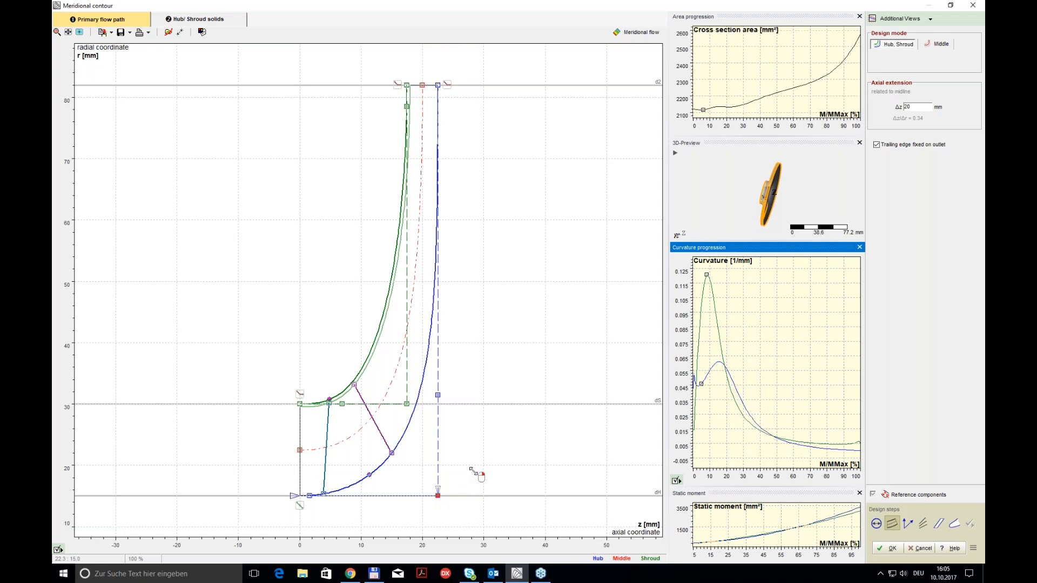
# Step: Try moving the control point on the hub's vertical guide line to about r = 24 mm, and discard the contour change
pyautogui.moveTo(438, 394); pyautogui.dragTo(438, 440)
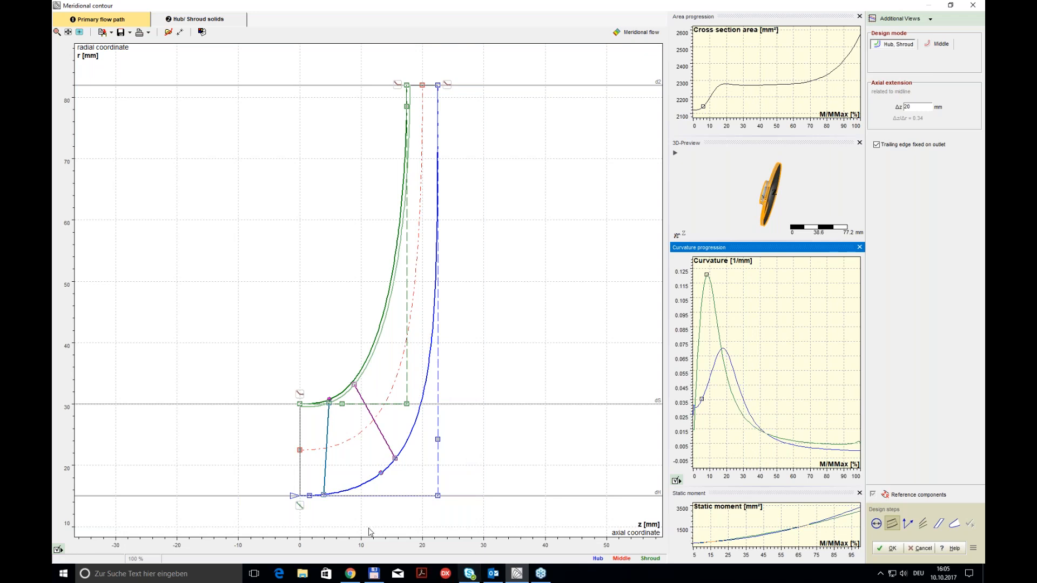
pyautogui.click(520, 572)
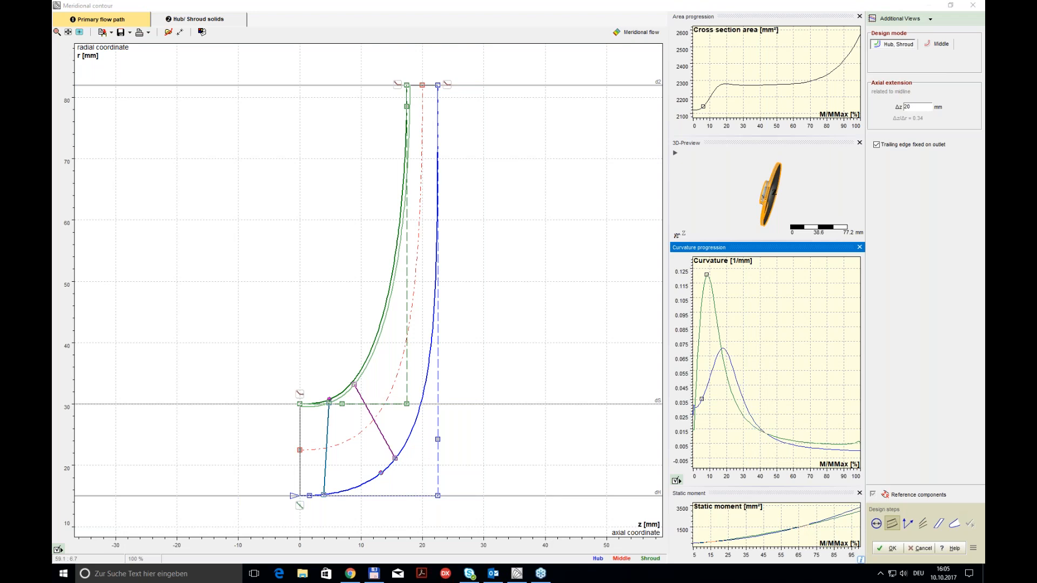
pyautogui.click(914, 549)
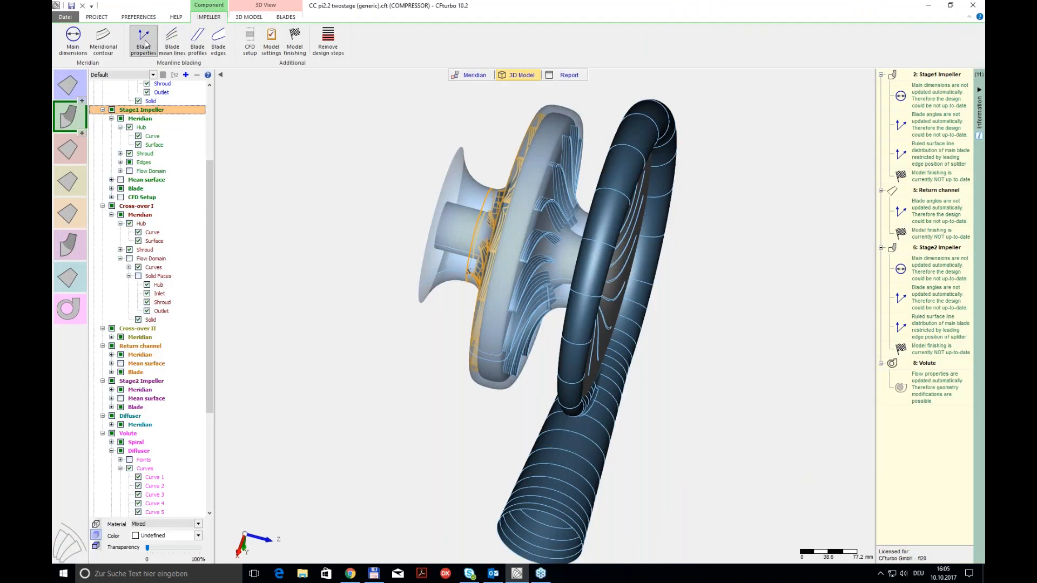
# Step: Examine the Stage1 Impeller's blade setup and the available blade shapes in the blade properties, and leave without applying changes
pyautogui.click(145, 45)
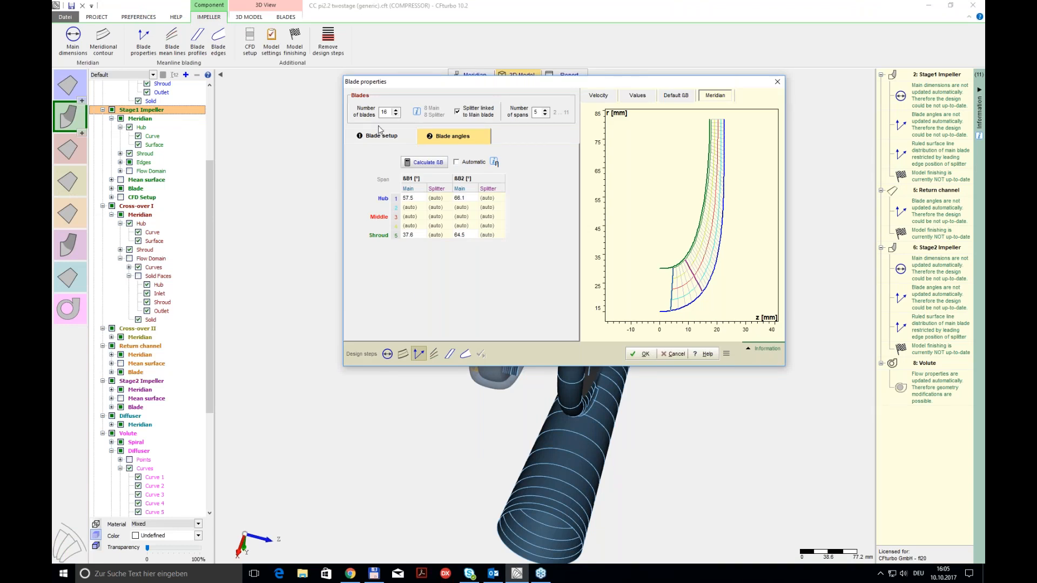
pyautogui.click(394, 135)
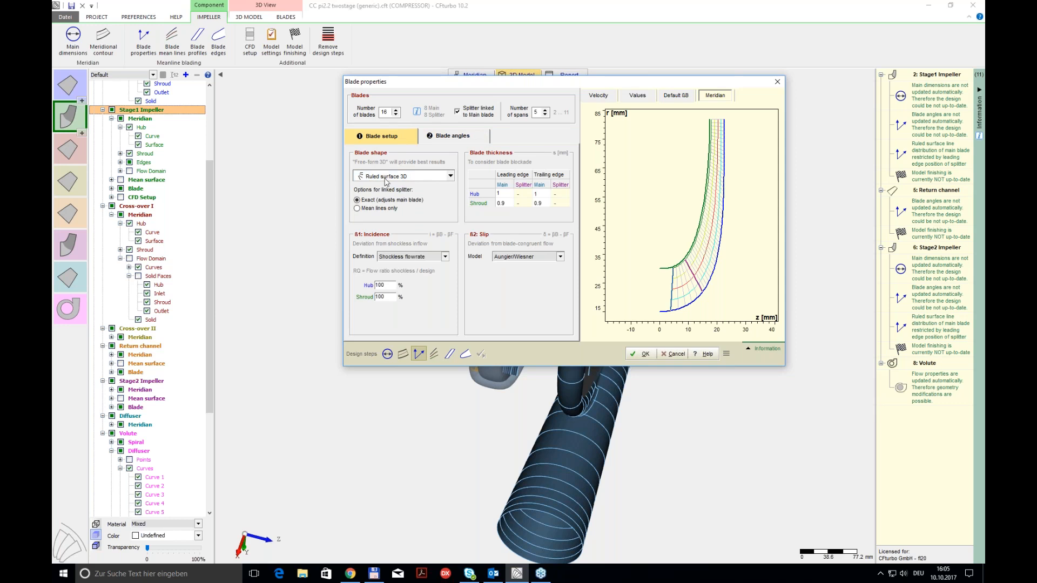
pyautogui.click(386, 176)
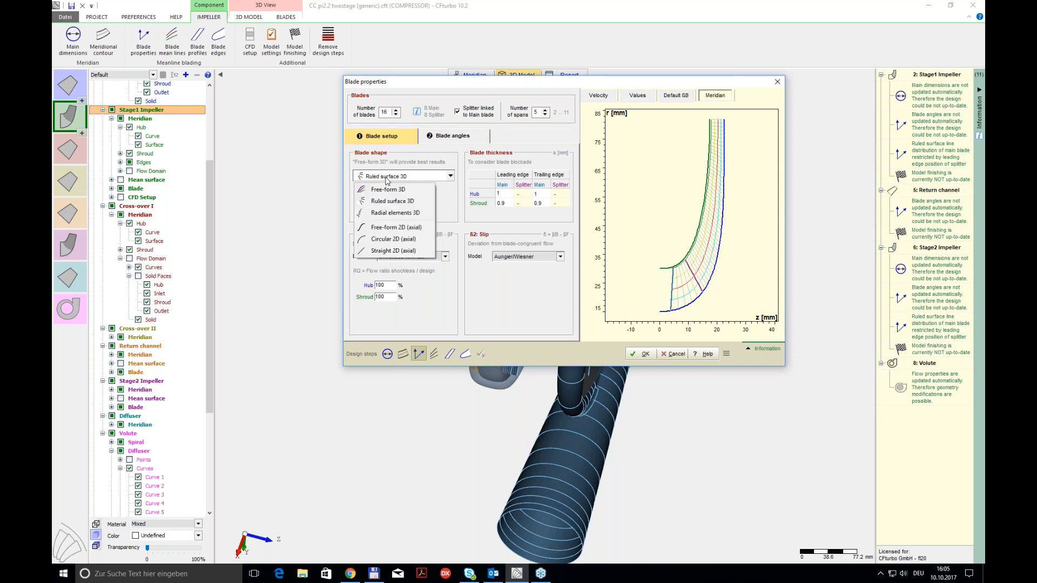
pyautogui.click(399, 179)
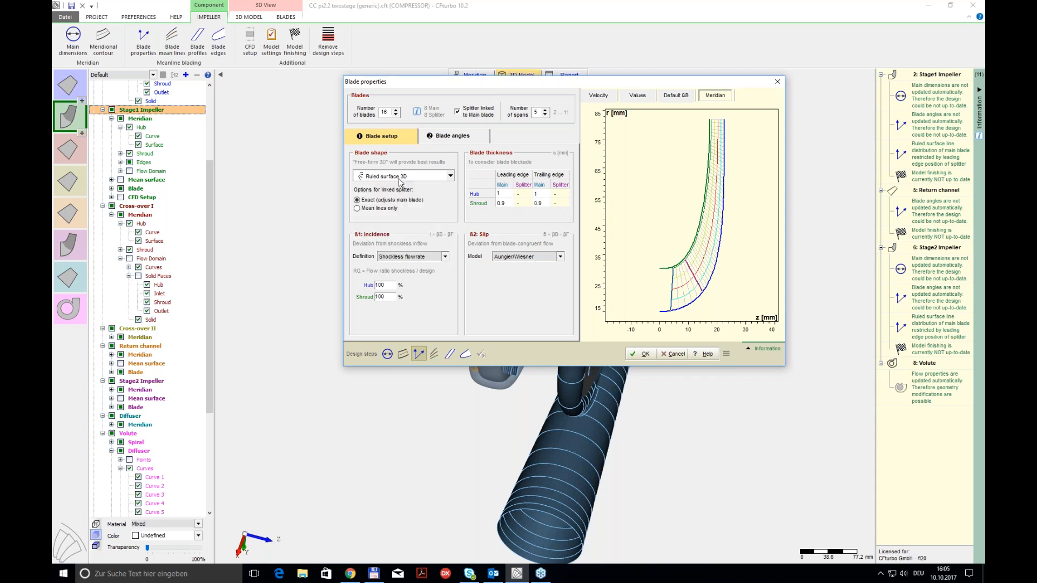
pyautogui.click(400, 182)
pyautogui.click(463, 222)
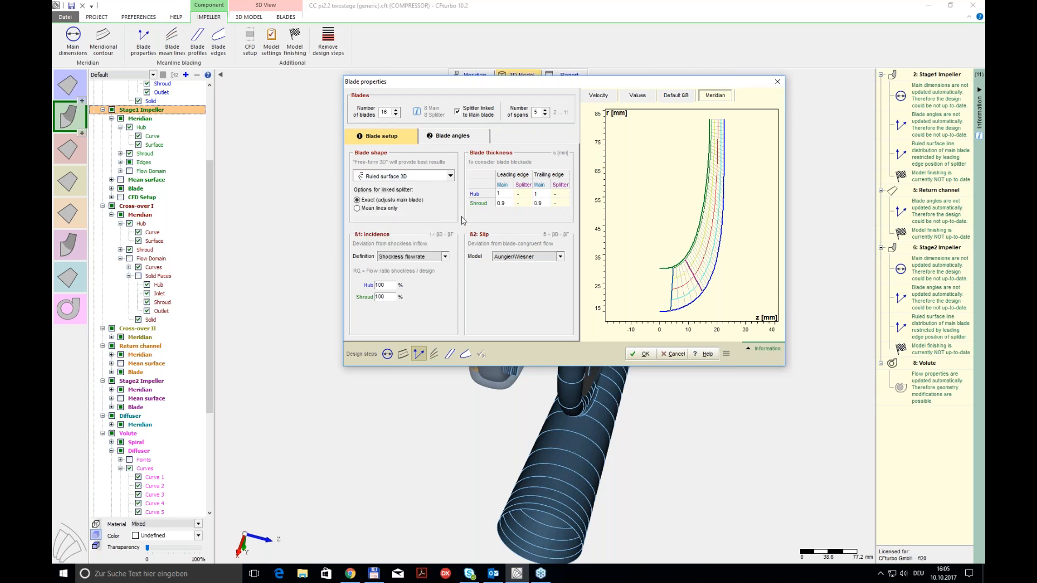
pyautogui.click(674, 354)
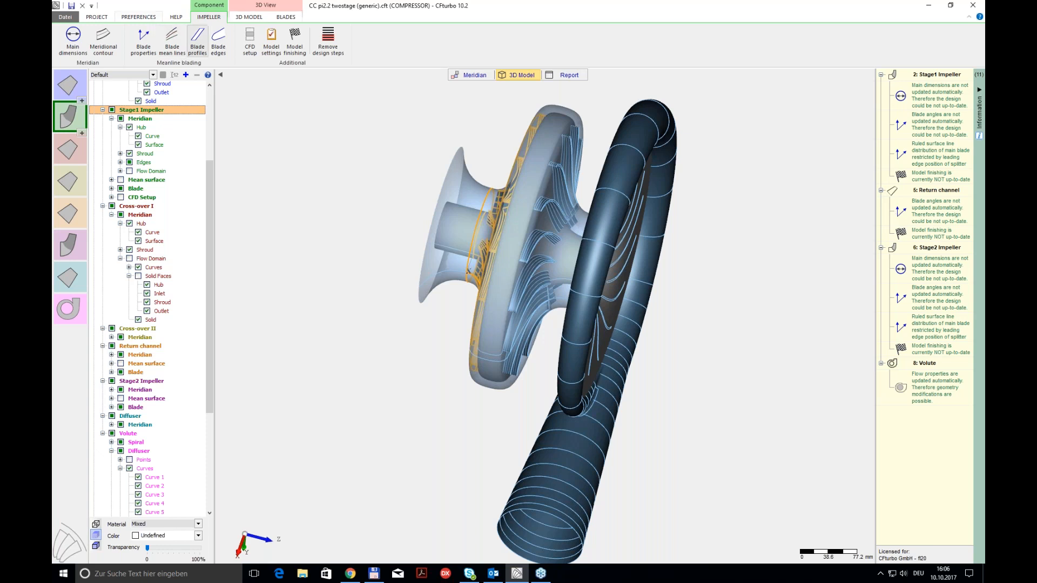
# Step: Plot the pressure based blade loading in the Stage1 Impeller's blade mean lines design, and leave without applying changes
pyautogui.moveTo(492, 249); pyautogui.dragTo(473, 261)
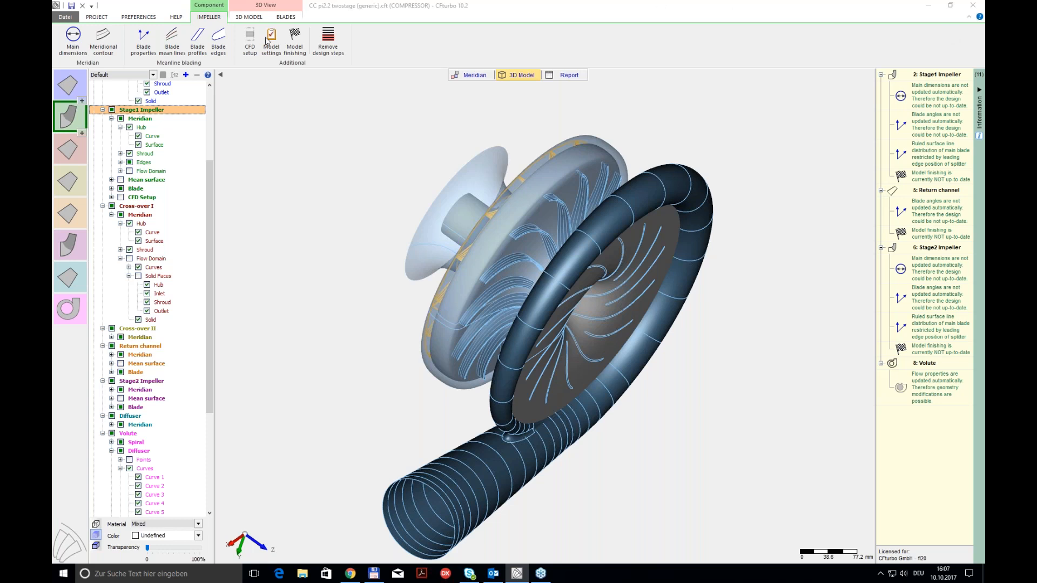
pyautogui.click(169, 48)
pyautogui.click(169, 47)
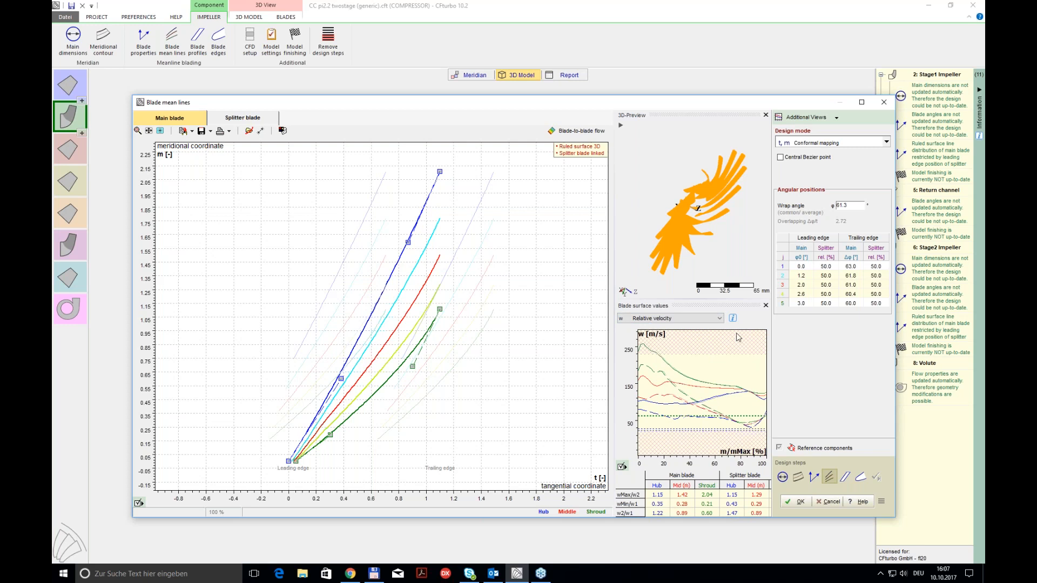
pyautogui.click(704, 318)
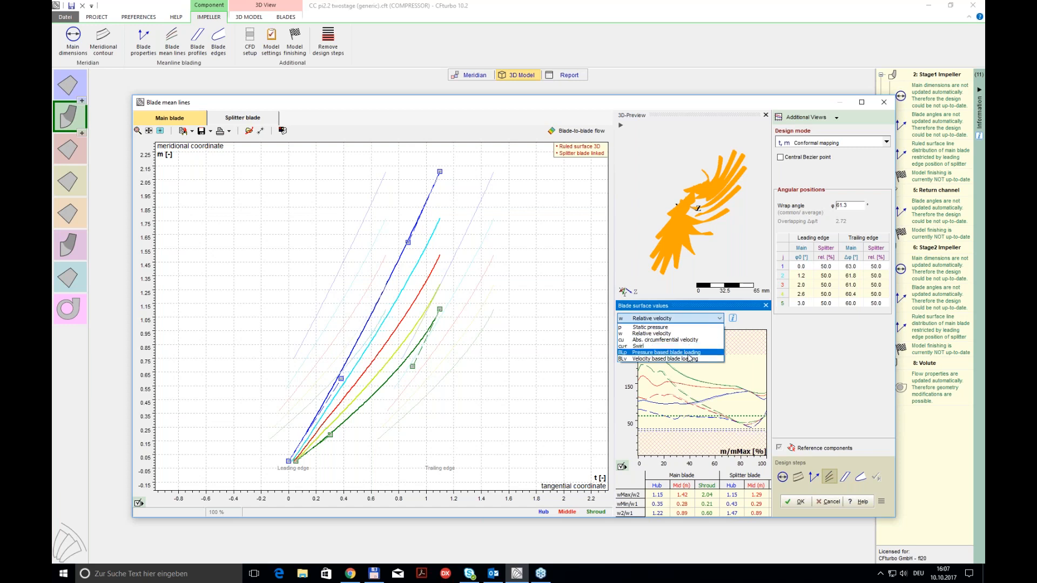
pyautogui.click(688, 353)
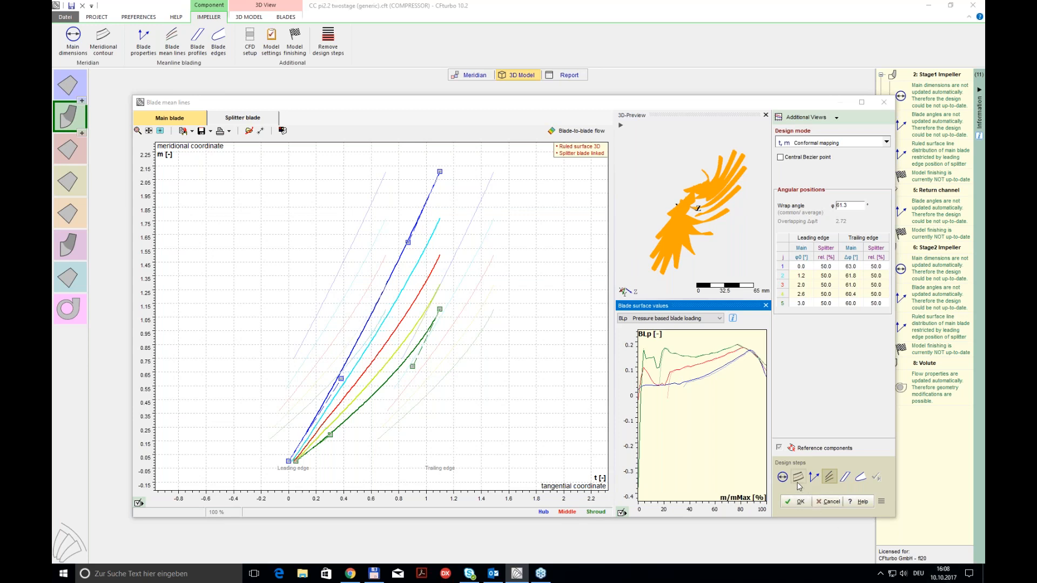
pyautogui.click(832, 508)
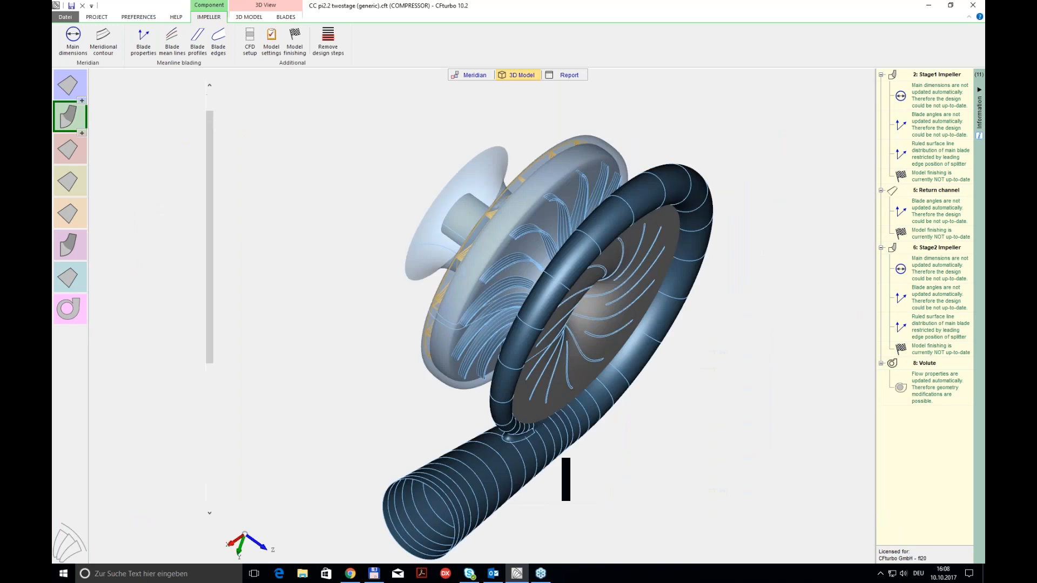
# Step: Check the relative position of the hub's control point in the meridional contour and try moving the hub's outlet end point
pyautogui.click(103, 39)
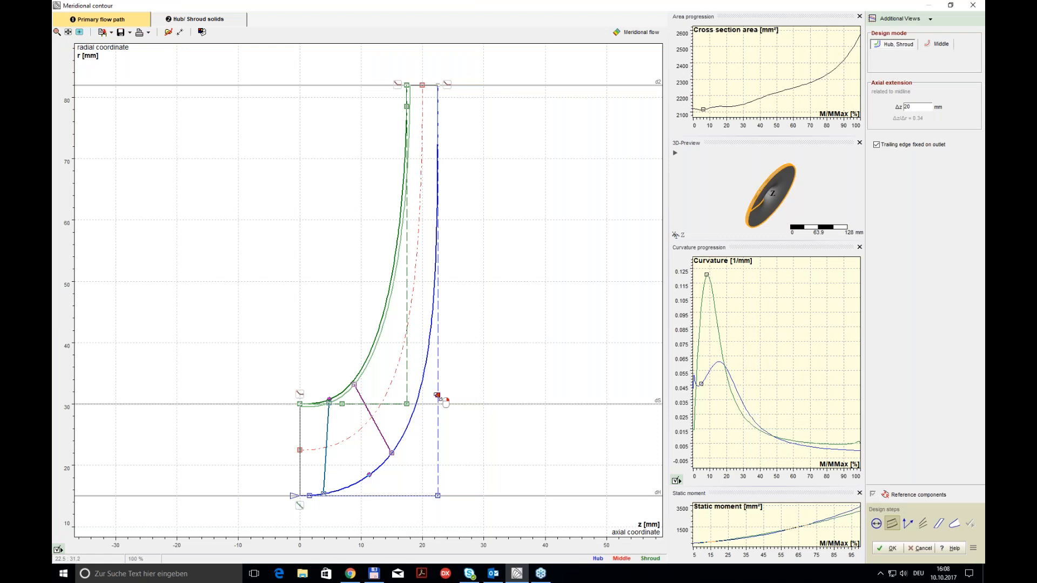
pyautogui.rightClick(439, 396)
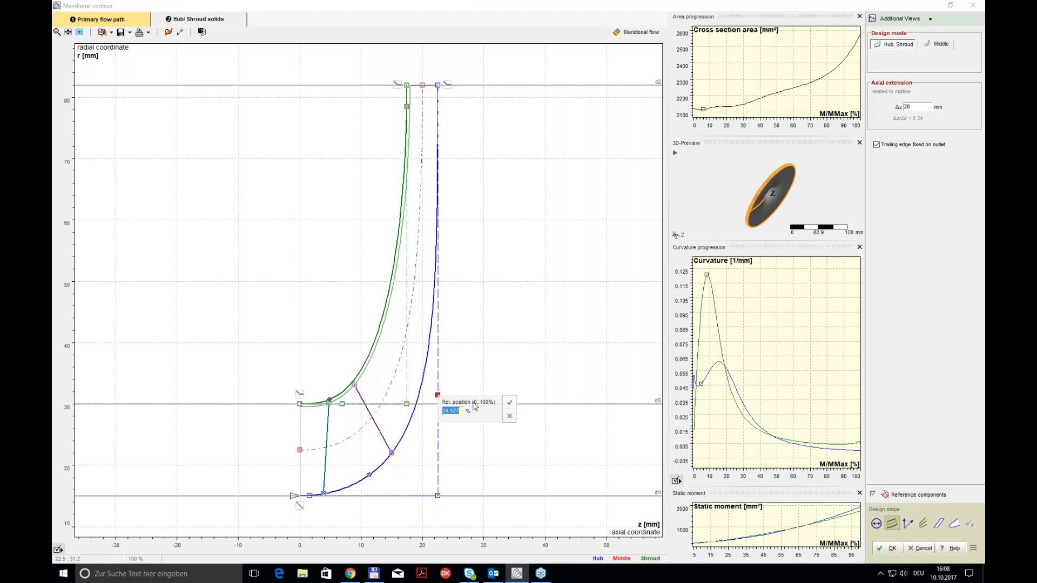
pyautogui.click(510, 416)
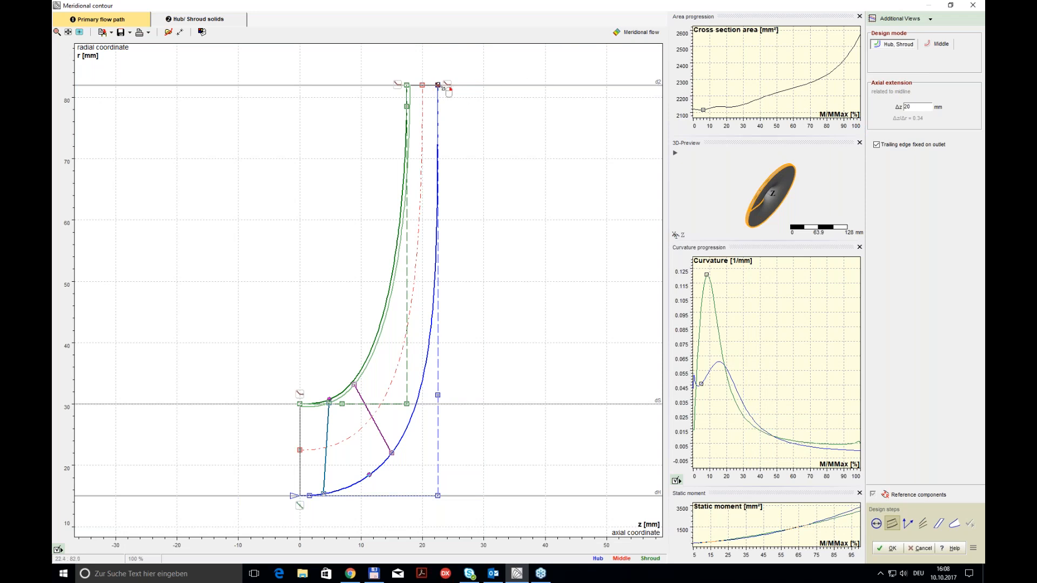
pyautogui.moveTo(438, 85); pyautogui.dragTo(441, 114)
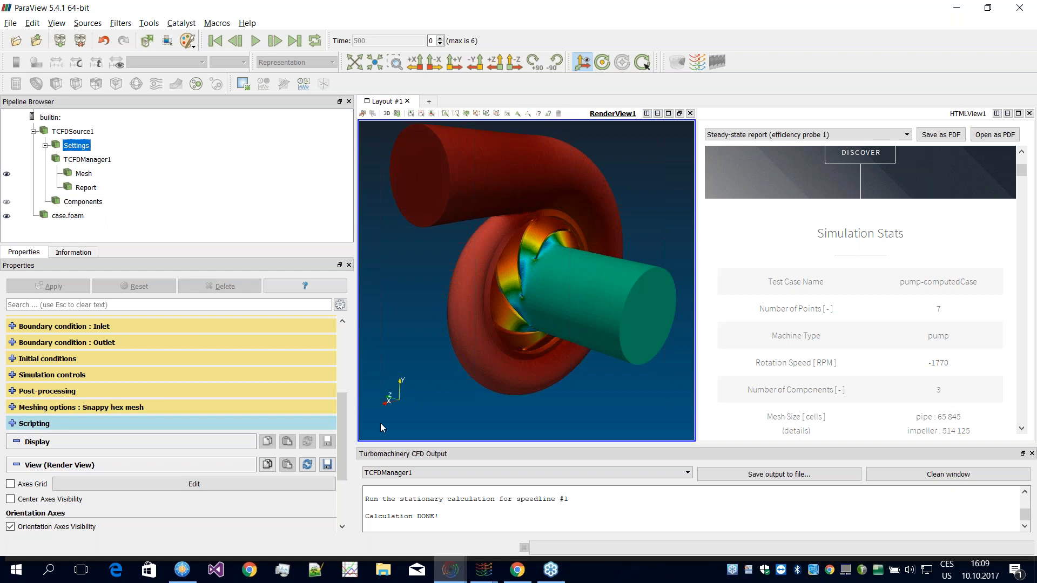
# Step: Set the number of boundary layers on the inletPipe-wall patch of component1 to 3
pyautogui.scroll(4, 126, 415)
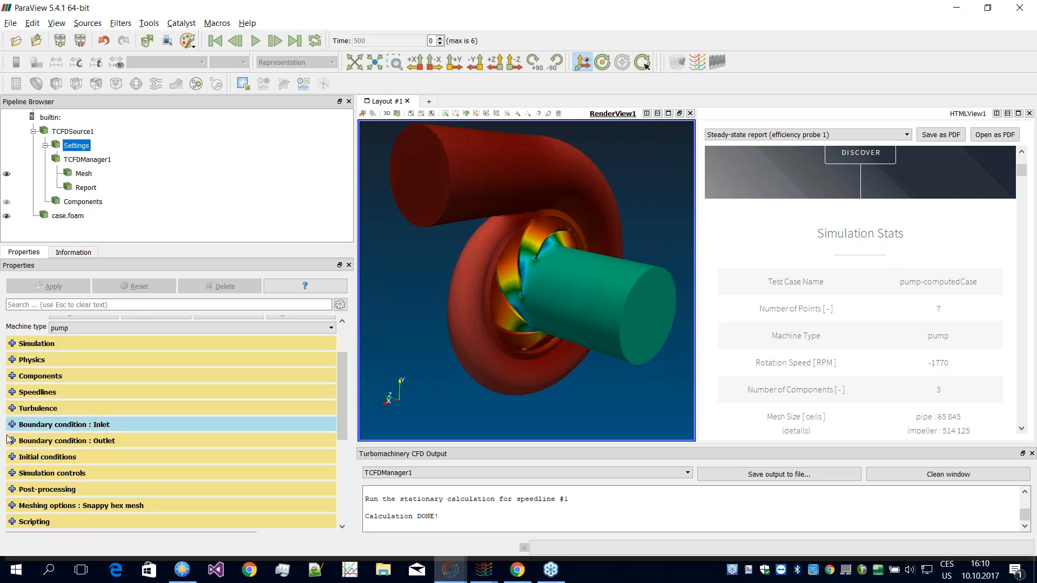
pyautogui.click(11, 377)
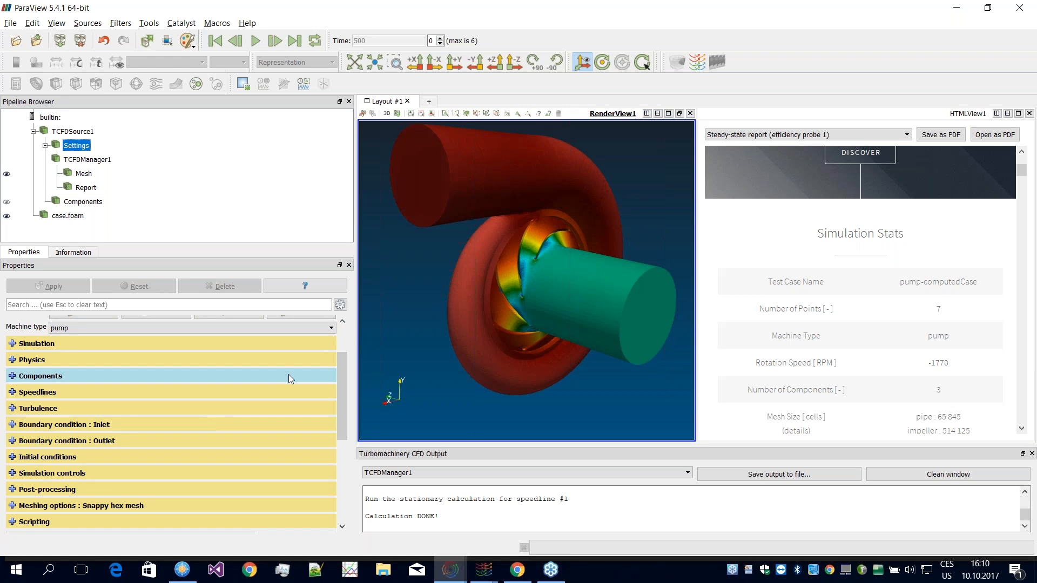
pyautogui.moveTo(344, 351); pyautogui.dragTo(337, 406)
pyautogui.scroll(5, 205, 465)
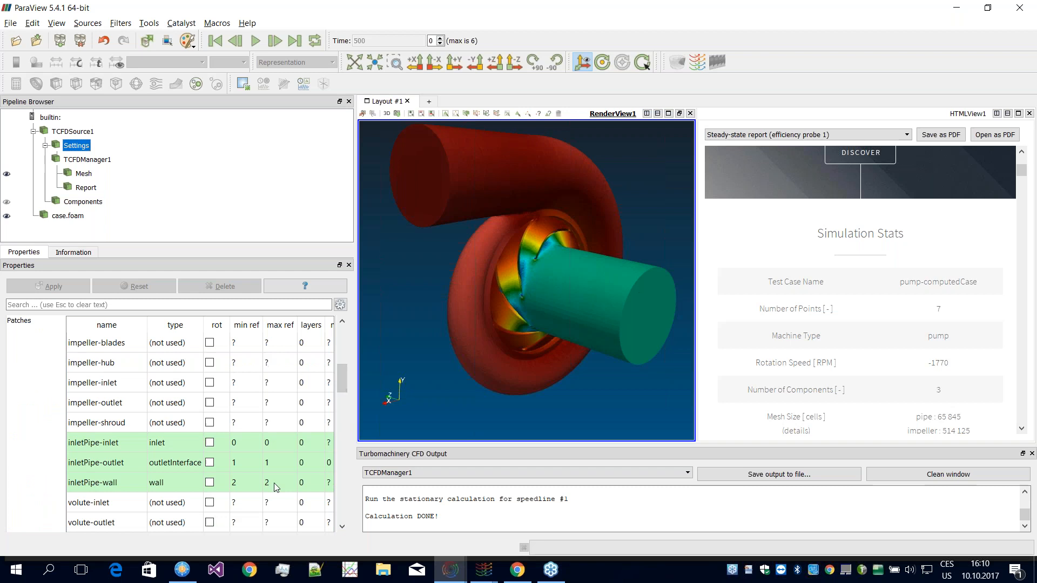
pyautogui.doubleClick(305, 483)
pyautogui.write('3')
pyautogui.click(302, 462)
# Step: Enable adding layers for component1 in the layer mesh settings of the snappy hex mesh options
pyautogui.moveTo(341, 382); pyautogui.dragTo(349, 505)
pyautogui.scroll(3, 73, 449)
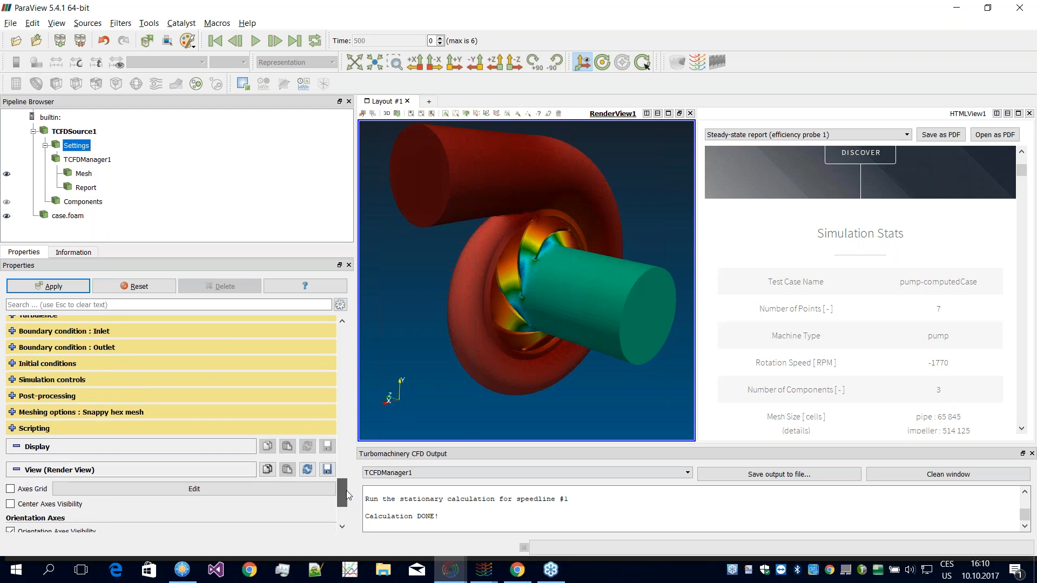
pyautogui.click(12, 441)
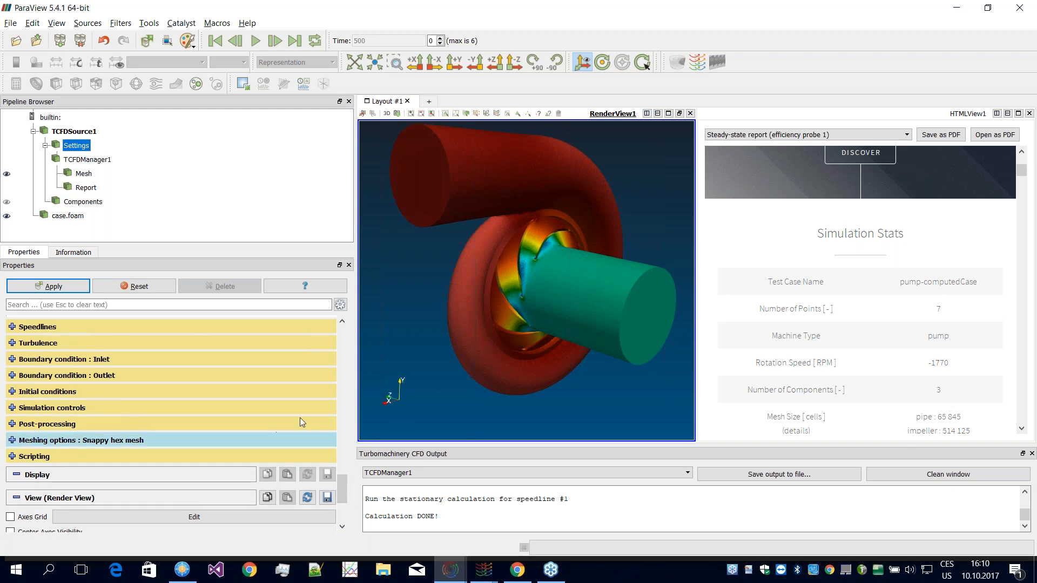
pyautogui.moveTo(341, 427); pyautogui.dragTo(347, 484)
pyautogui.click(42, 435)
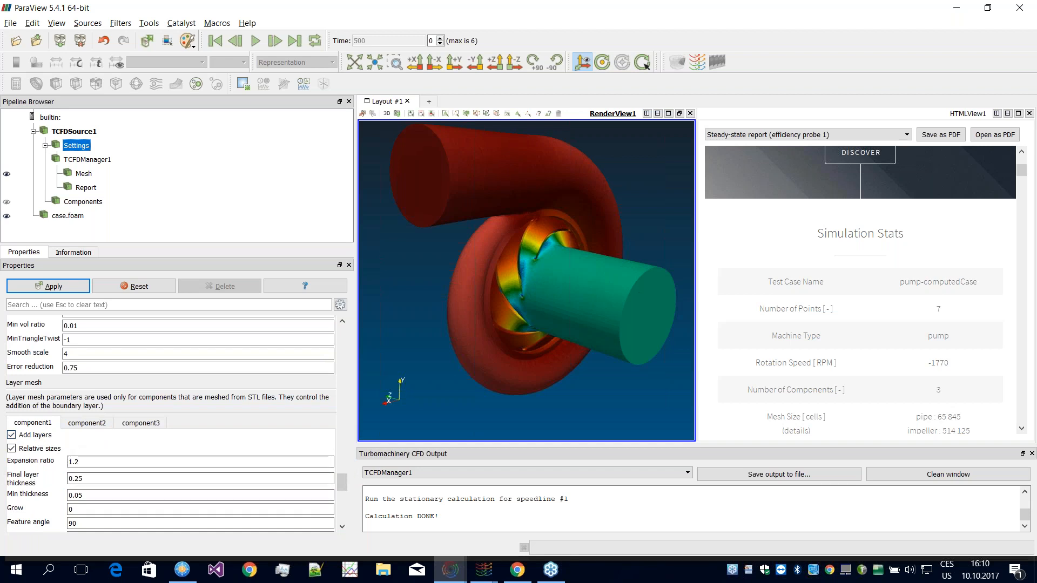
# Step: Look at the STL directory chooser and the available geometry source types for component1, without choosing a new one
pyautogui.moveTo(342, 482); pyautogui.dragTo(341, 349)
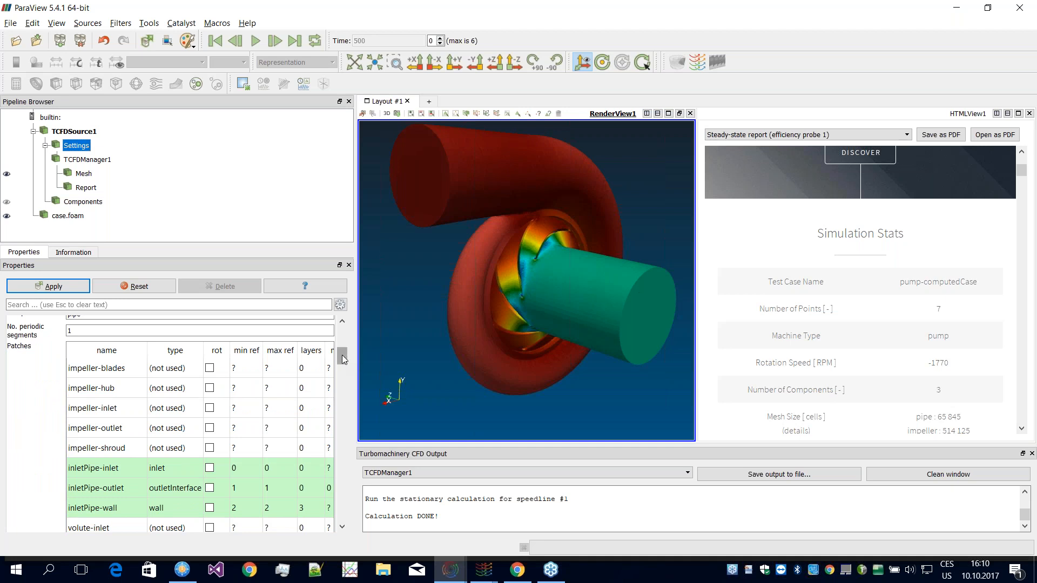
pyautogui.moveTo(343, 363); pyautogui.dragTo(345, 347)
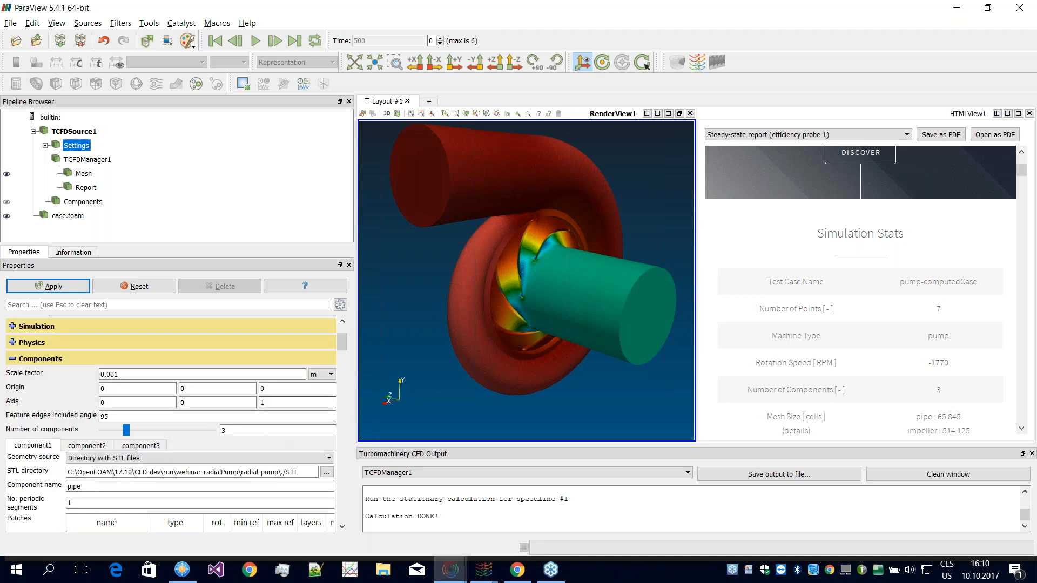
pyautogui.click(327, 473)
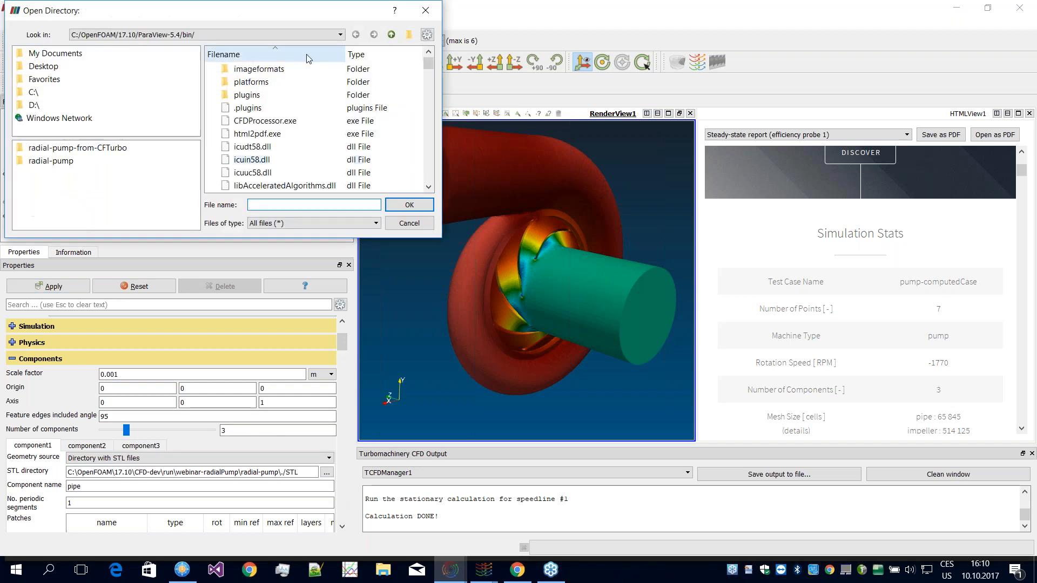
pyautogui.click(409, 223)
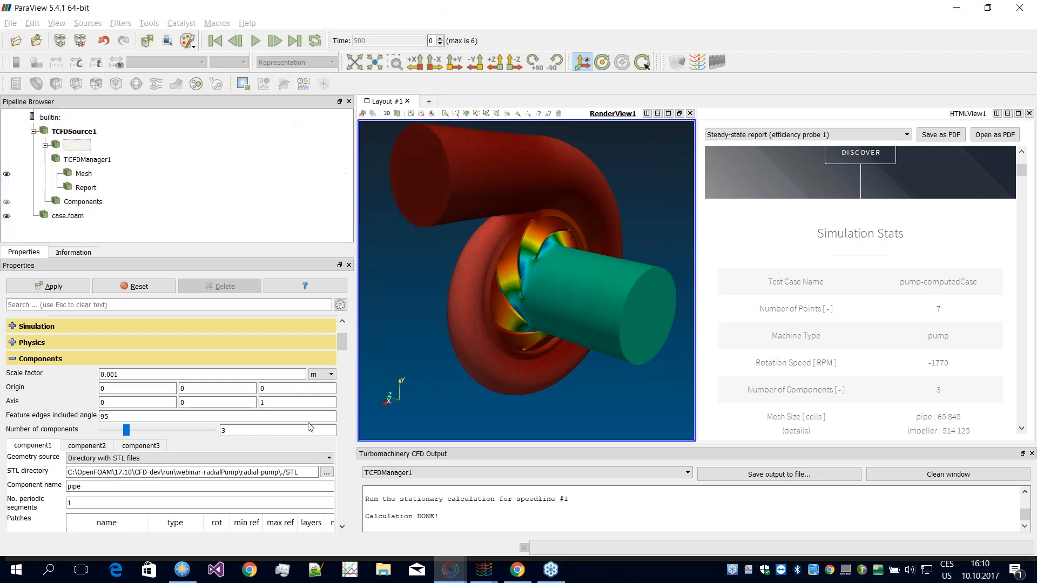
pyautogui.click(209, 459)
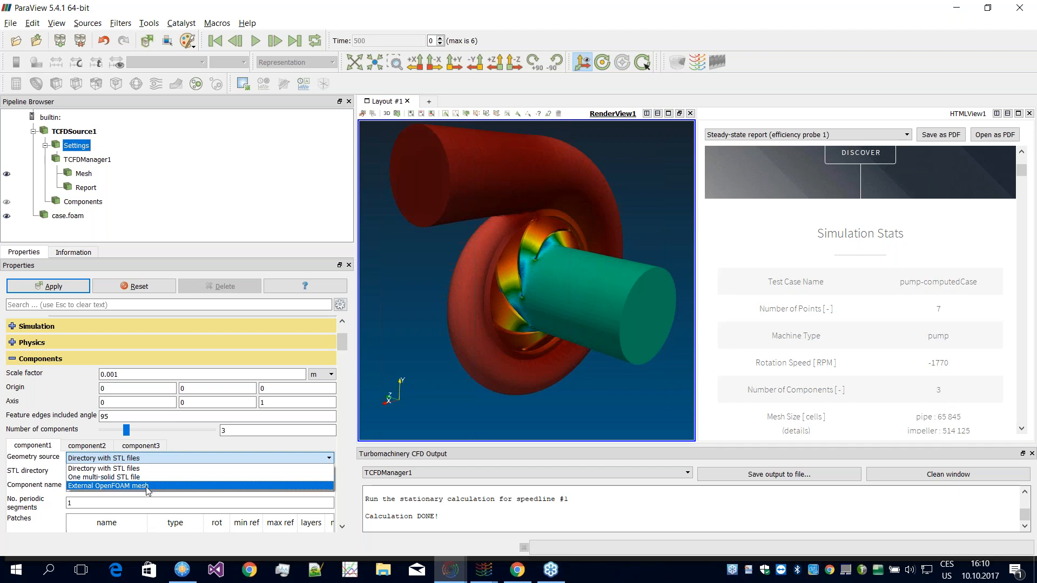
# Step: Set the number of components to 10 and collapse the General and Components settings
pyautogui.click(180, 432)
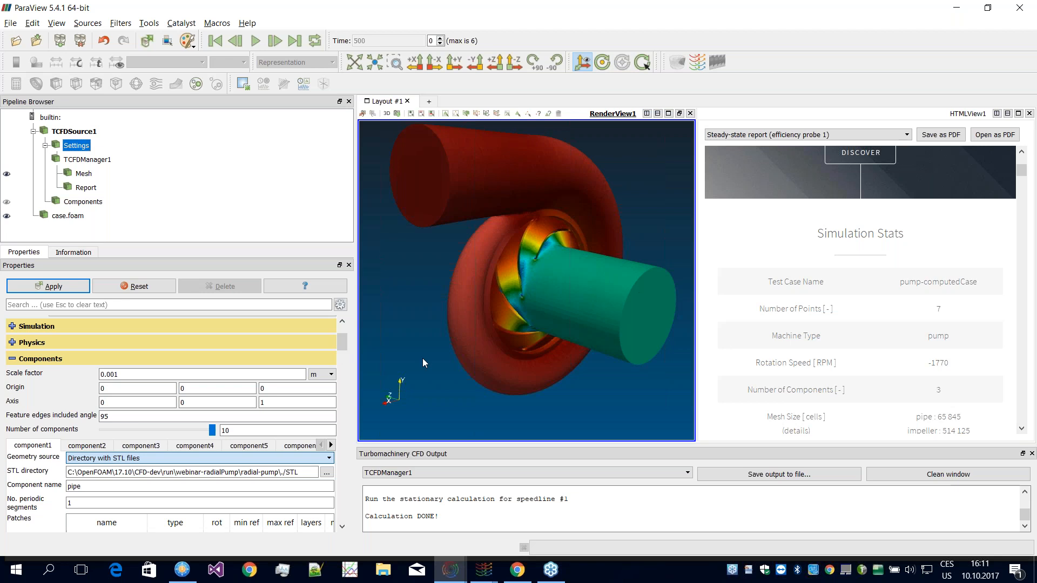
pyautogui.scroll(-2, 343, 340)
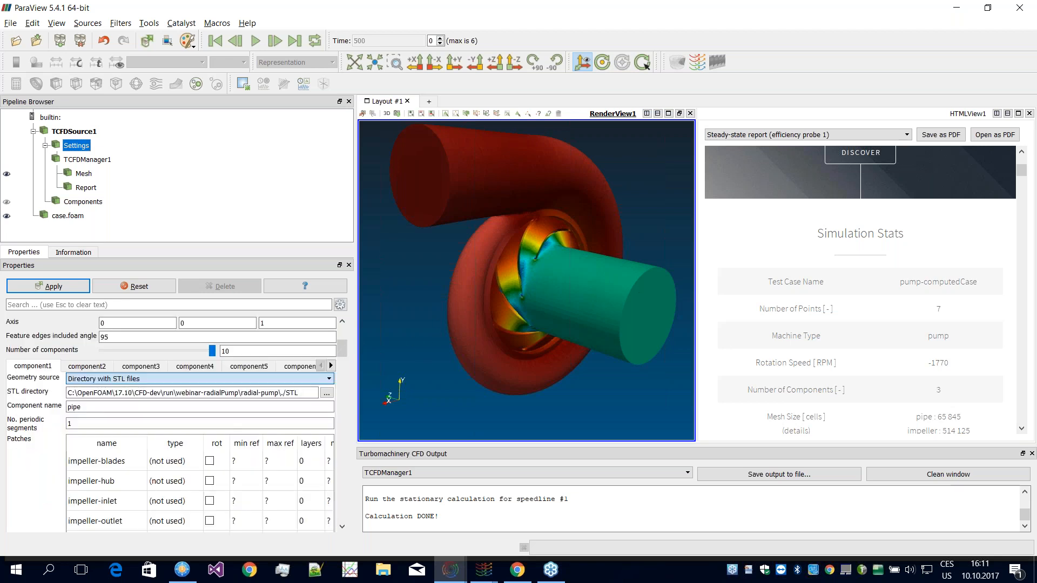
pyautogui.scroll(4, 343, 341)
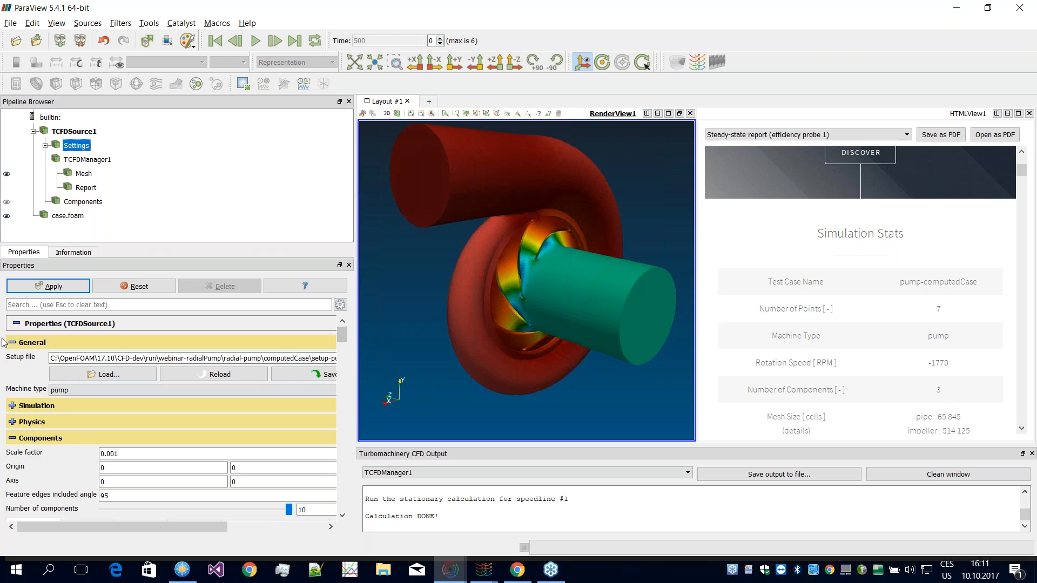
pyautogui.doubleClick(35, 341)
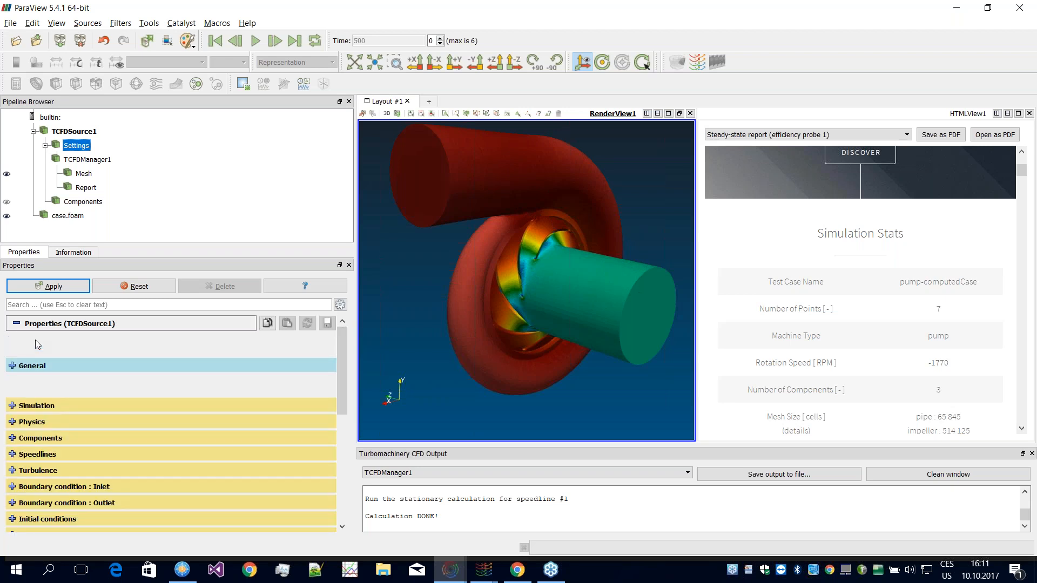
pyautogui.click(35, 340)
pyautogui.click(35, 339)
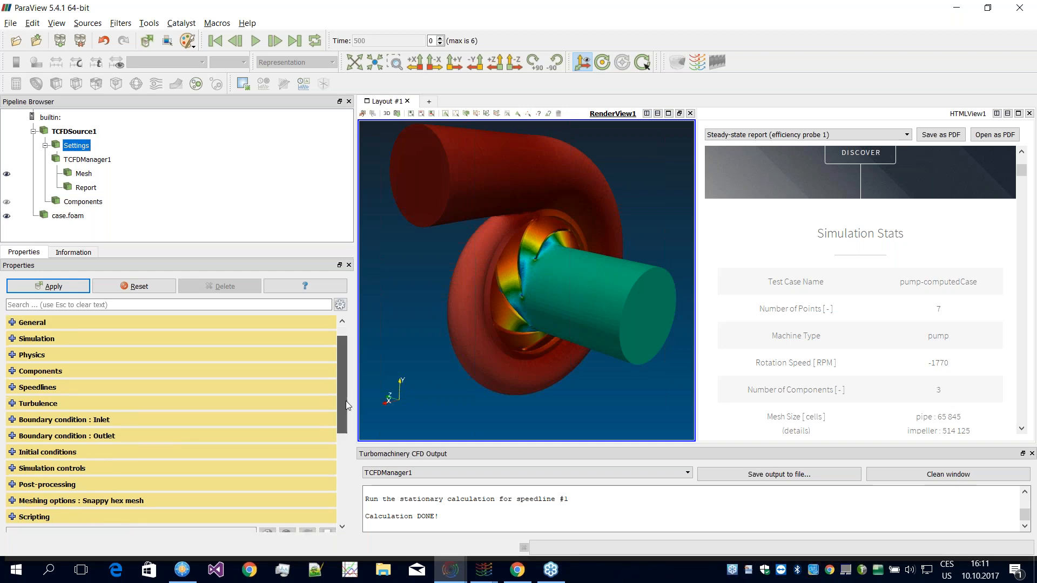
# Step: Examine the inlet boundary condition settings and the available inlet condition types, keeping Volumetric flow rate
pyautogui.scroll(-1, 345, 401)
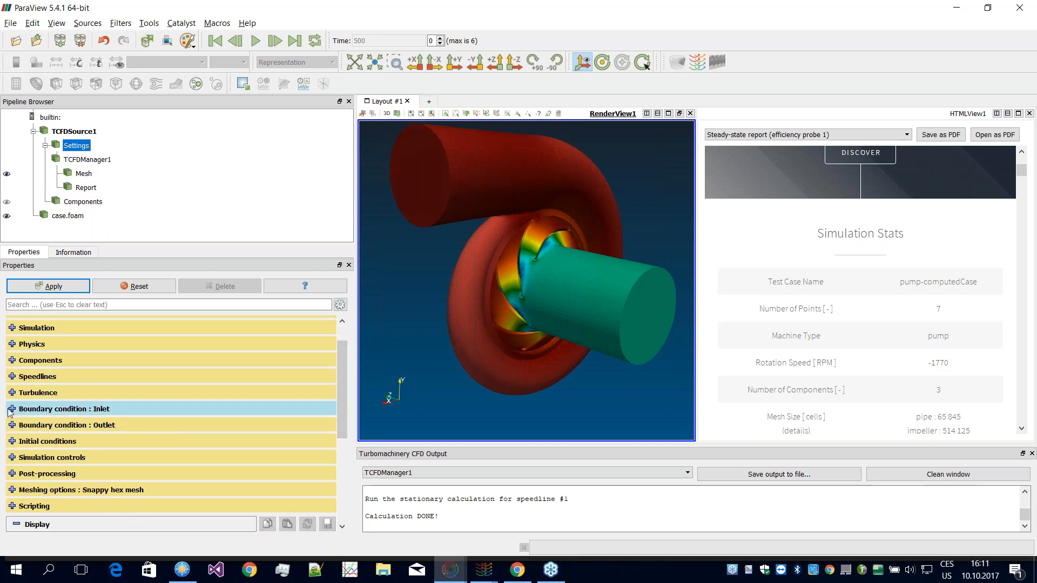
pyautogui.click(14, 409)
pyautogui.scroll(-1, 339, 380)
pyautogui.scroll(-3, 339, 384)
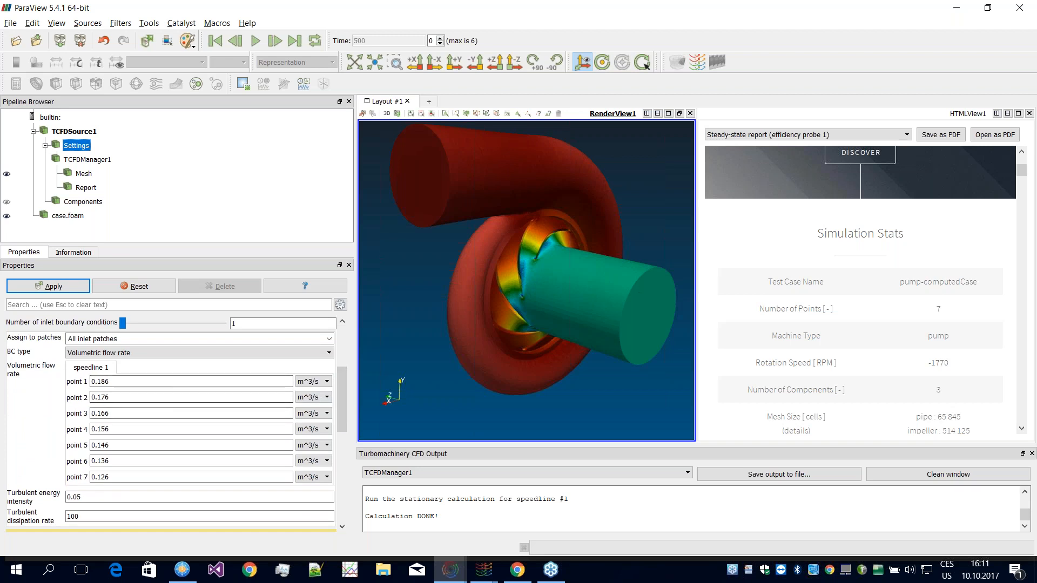
pyautogui.click(129, 352)
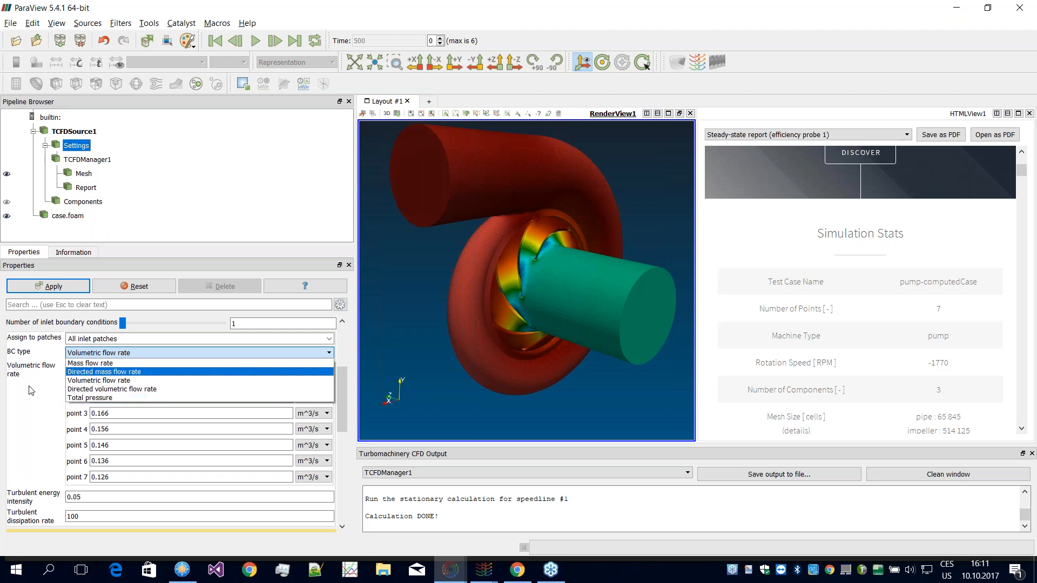
pyautogui.click(13, 418)
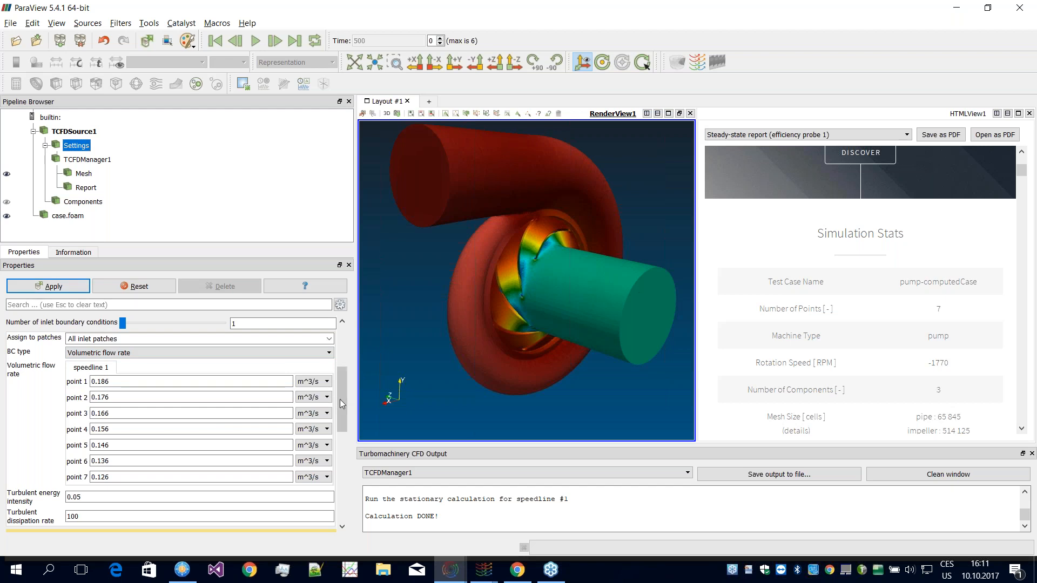
# Step: Examine the outlet boundary condition settings and the available outlet condition types, keeping Fixed pressure
pyautogui.scroll(-5, 20, 417)
pyautogui.click(22, 404)
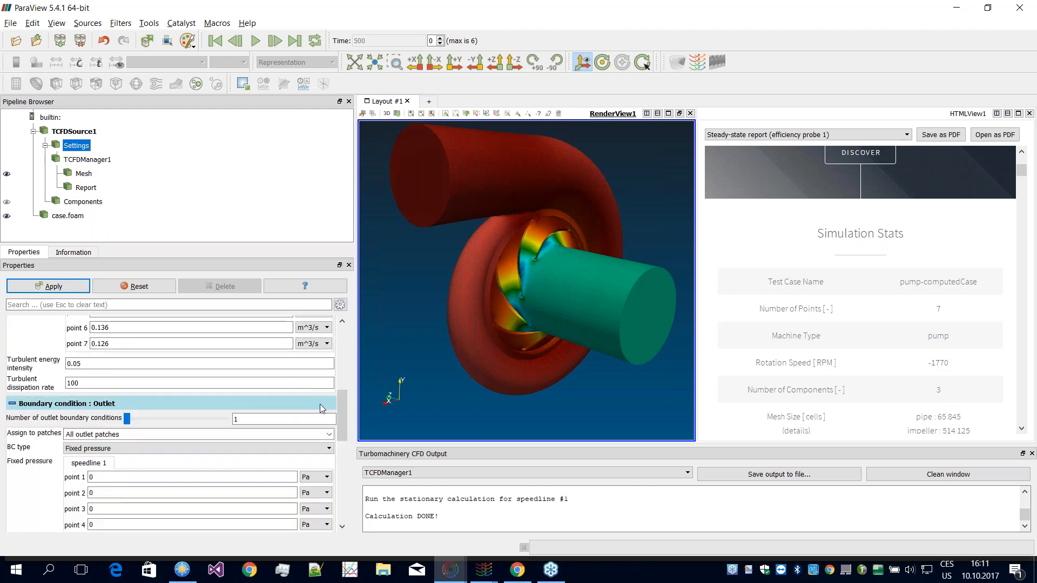
pyautogui.scroll(-3, 284, 420)
pyautogui.scroll(-1, 283, 420)
pyautogui.click(148, 348)
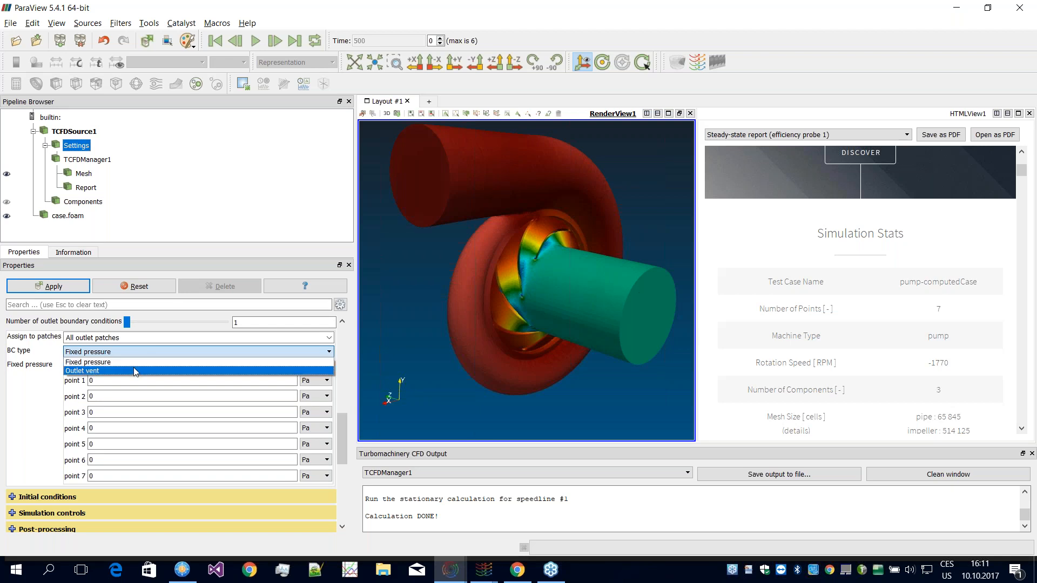
pyautogui.click(31, 401)
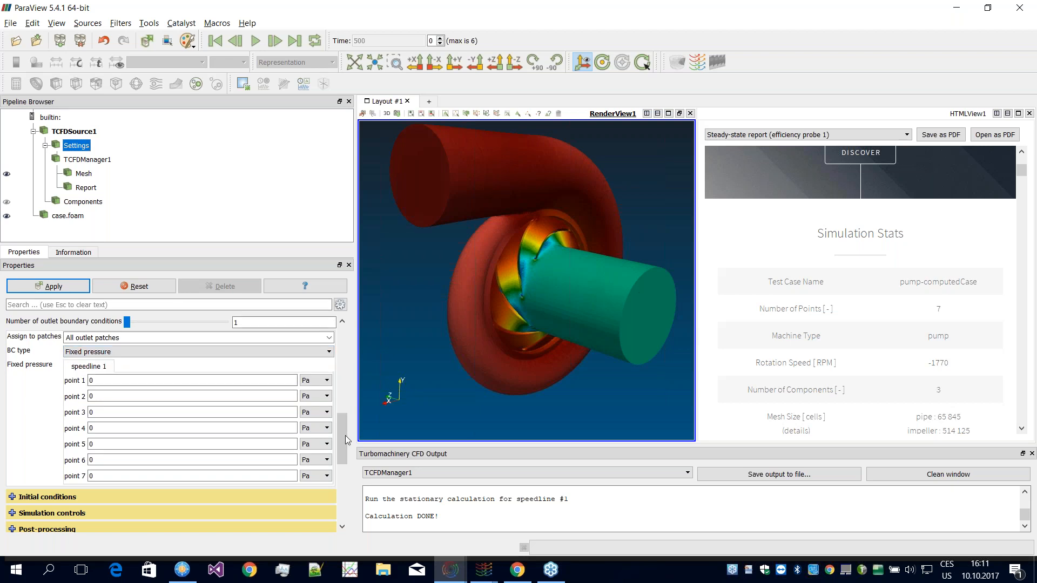
# Step: Return to the inlet boundary condition and review its directed flow rate and total pressure alternatives without changing the type
pyautogui.moveTo(345, 435); pyautogui.dragTo(338, 391)
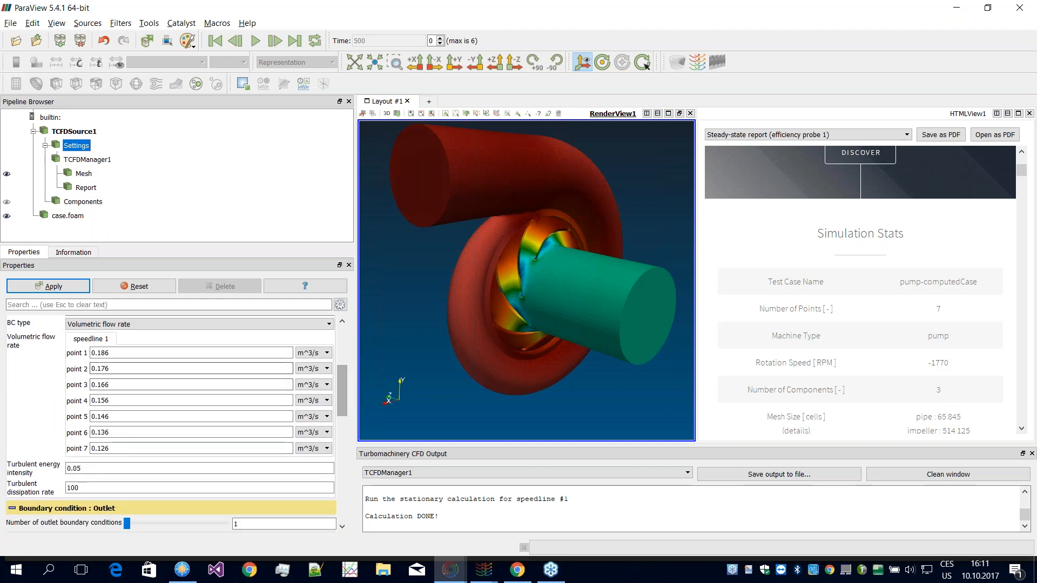
pyautogui.click(110, 325)
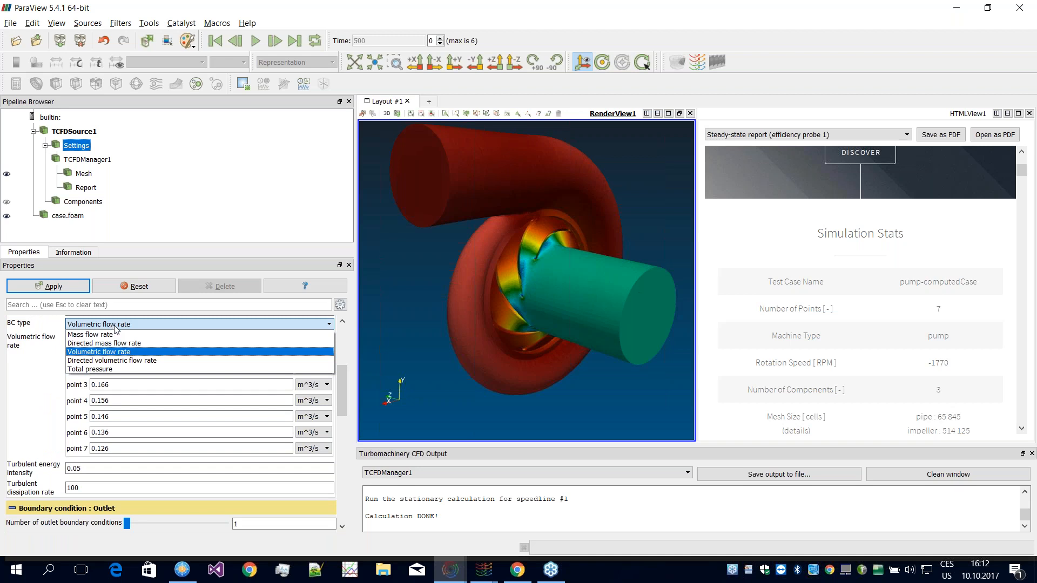
pyautogui.click(116, 327)
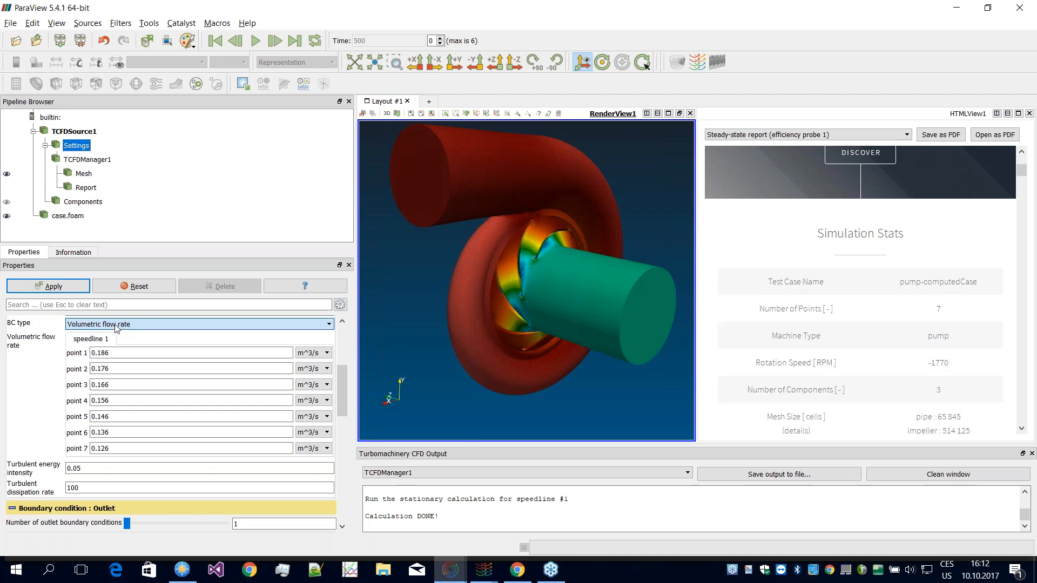
pyautogui.click(173, 327)
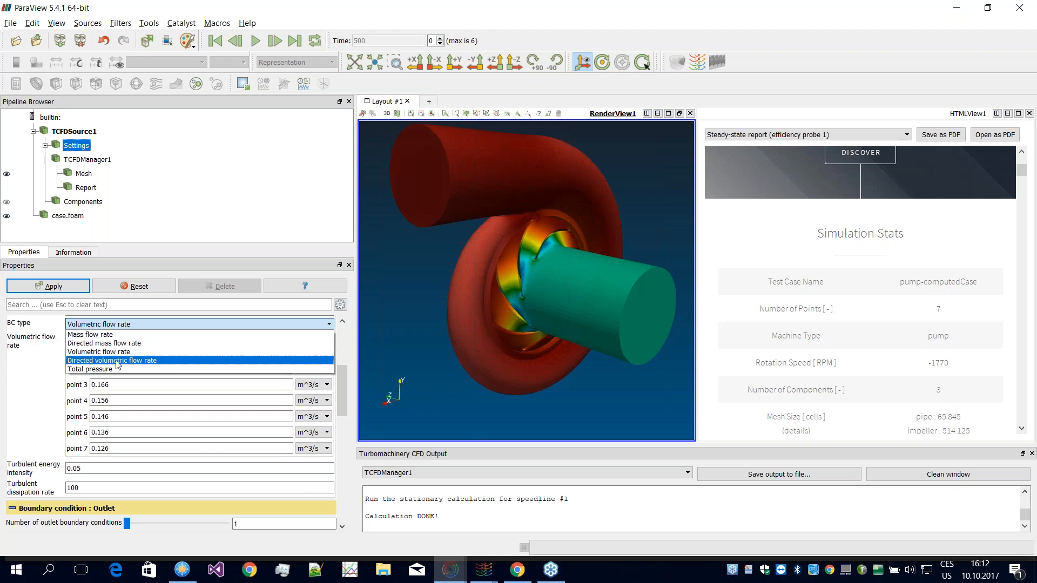
pyautogui.click(40, 384)
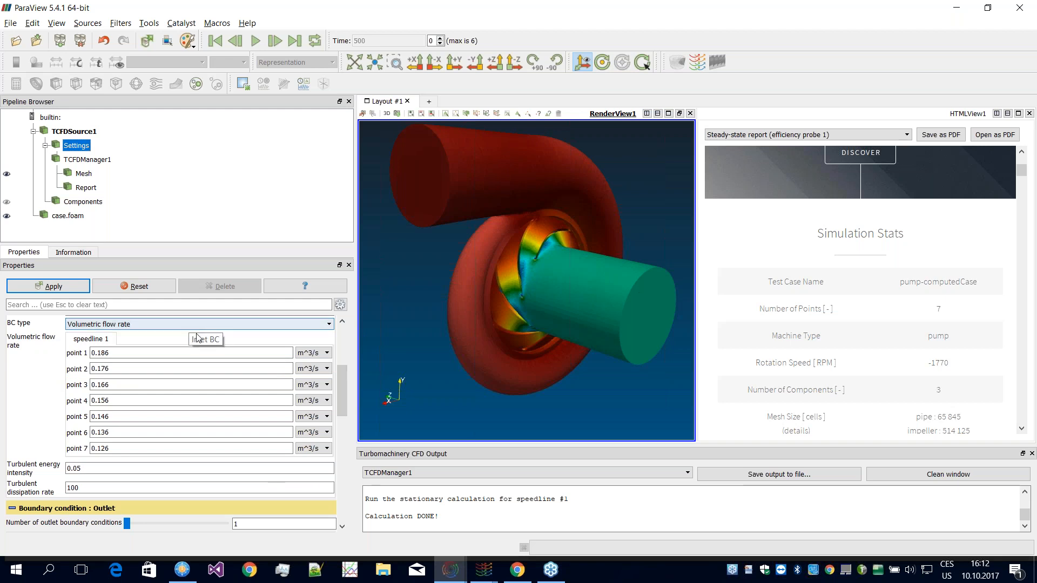
# Step: Recheck the Components settings, collapse them, and set the number of speedlines to 2
pyautogui.moveTo(341, 398); pyautogui.dragTo(342, 367)
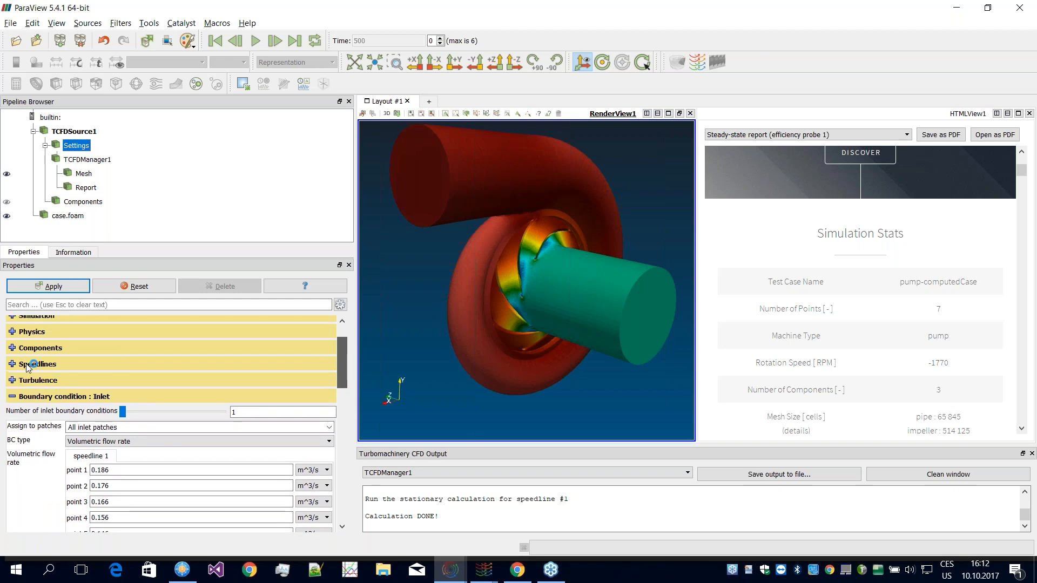
pyautogui.click(24, 363)
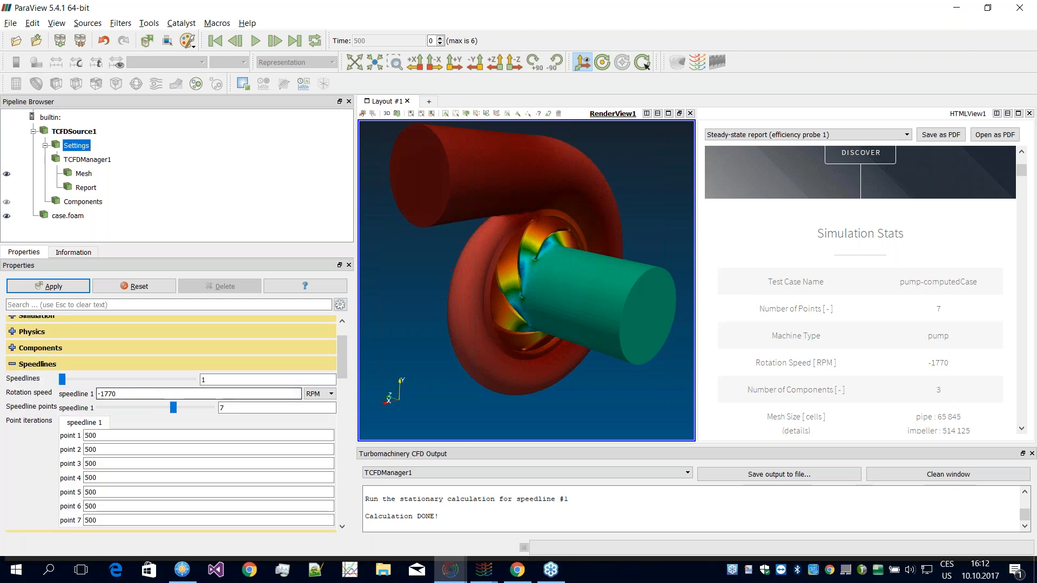
pyautogui.click(13, 349)
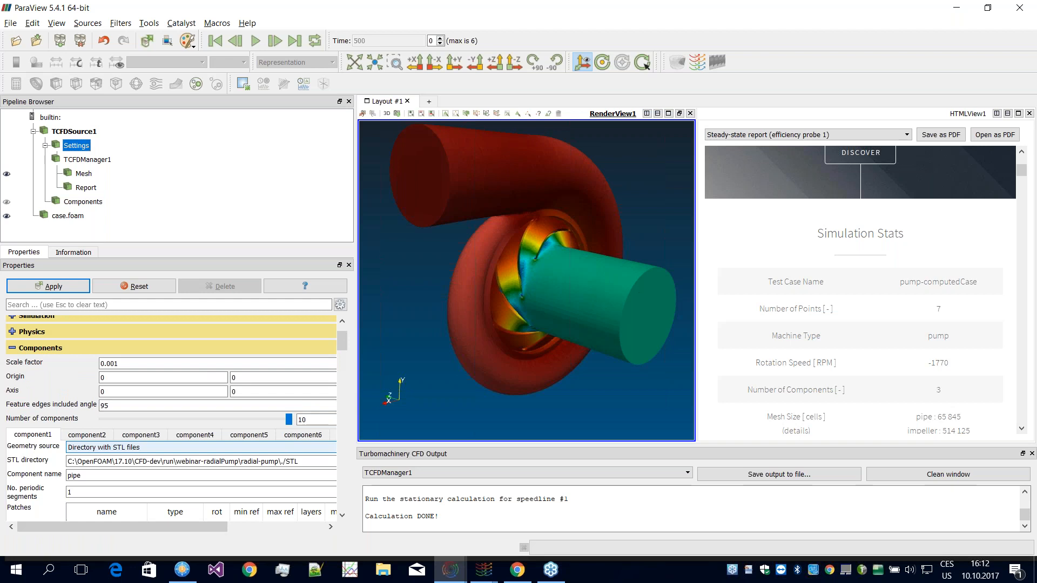
pyautogui.scroll(-3, 344, 339)
pyautogui.moveTo(344, 338); pyautogui.dragTo(341, 340)
pyautogui.scroll(3, 342, 343)
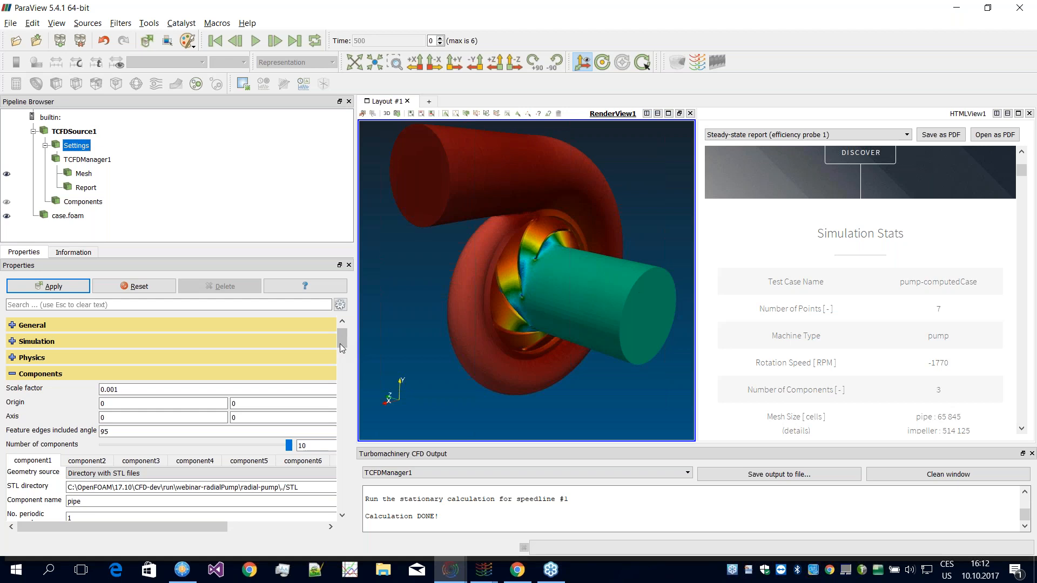
pyautogui.scroll(1, 342, 335)
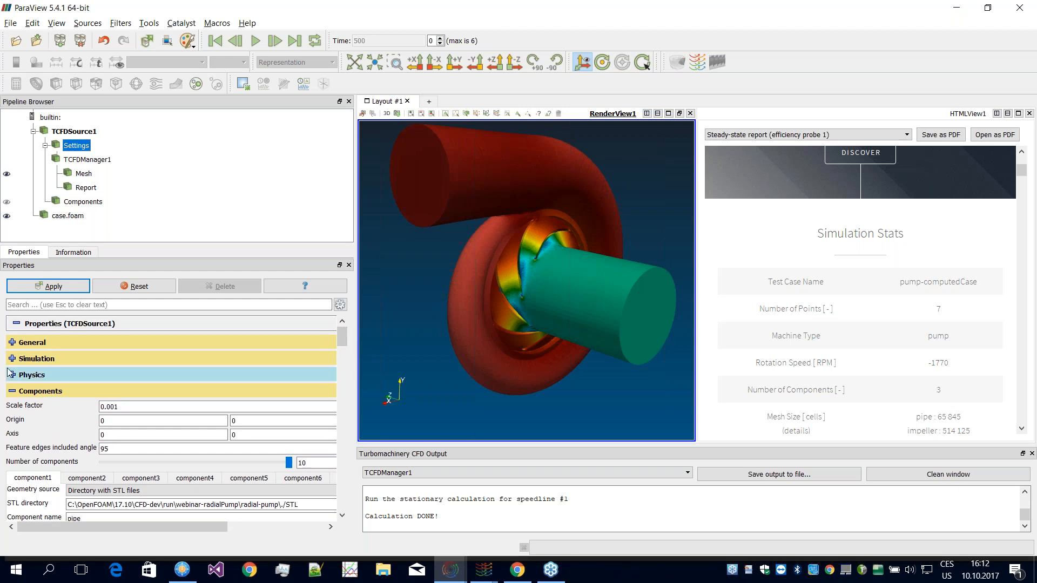
pyautogui.click(17, 397)
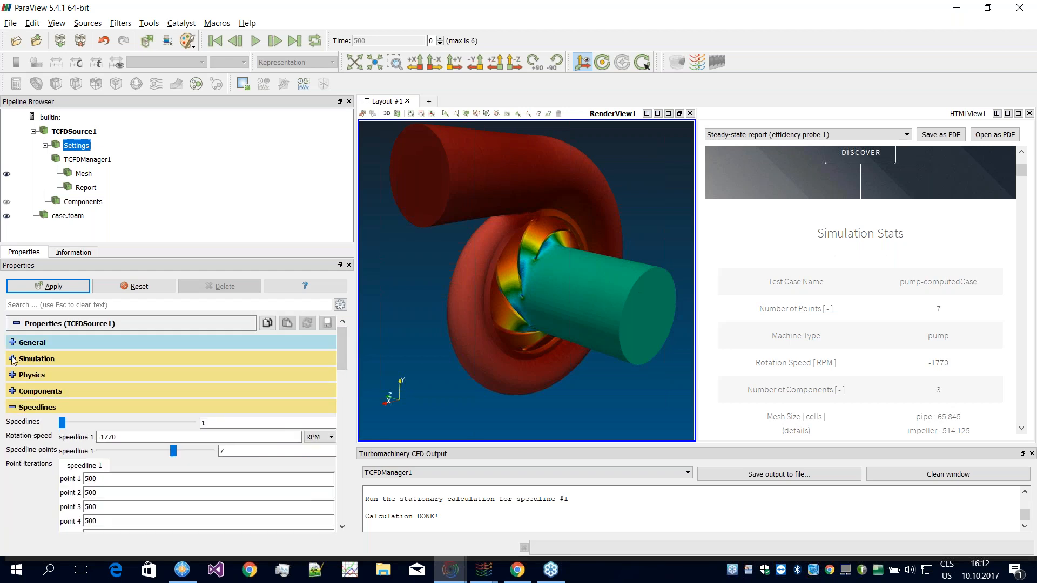
pyautogui.moveTo(68, 423); pyautogui.dragTo(78, 423)
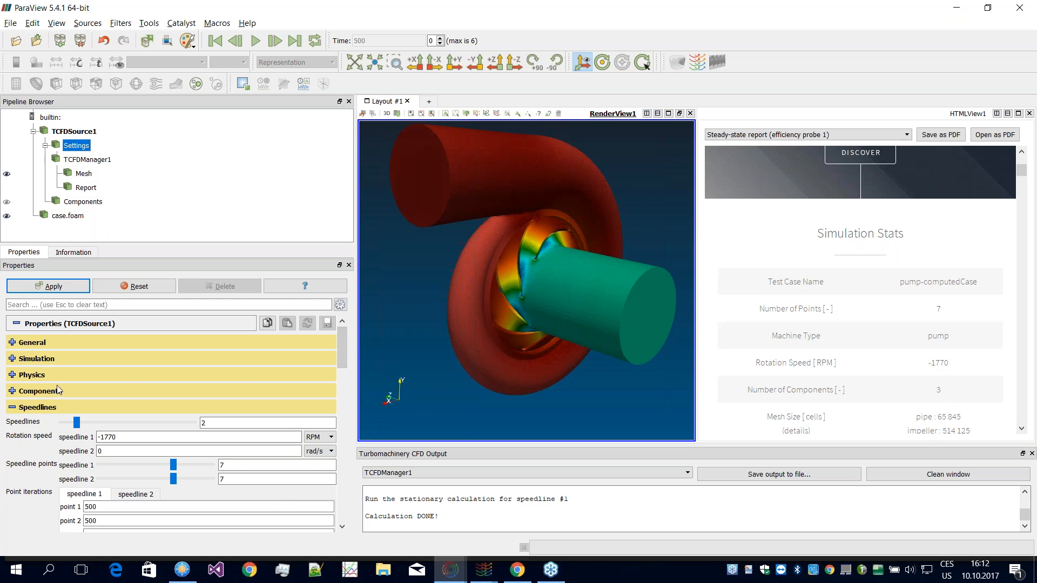
# Step: Collapse the Speedlines settings and open the steady-state efficiency probe 1 report as a PDF
pyautogui.click(11, 407)
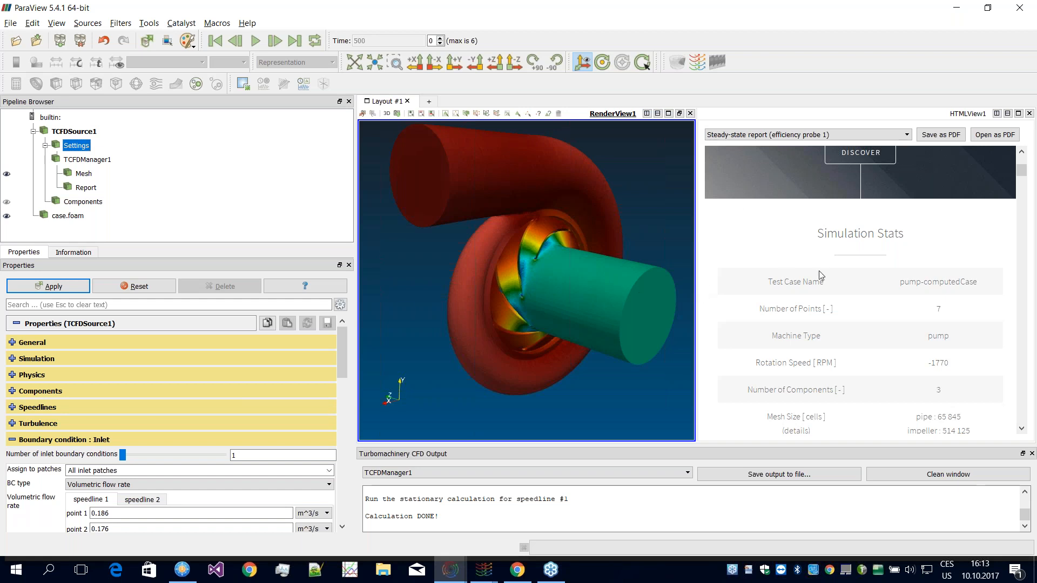
pyautogui.click(994, 135)
pyautogui.click(595, 7)
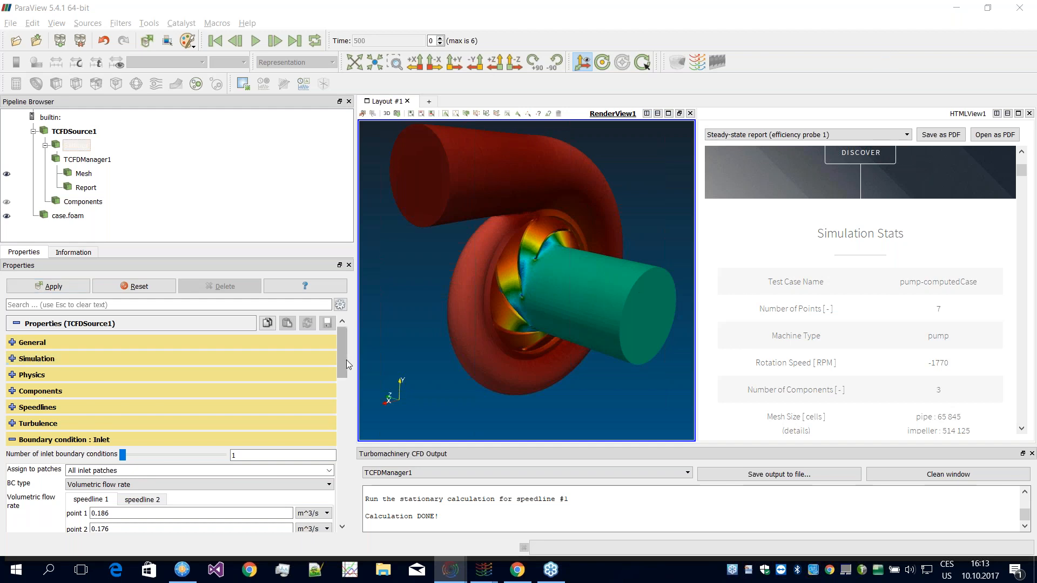
# Step: Switch to the ParaView window showing the impeller mesh and review its calculation progress controls and the report down to the Efficiency section
pyautogui.moveTo(450, 570)
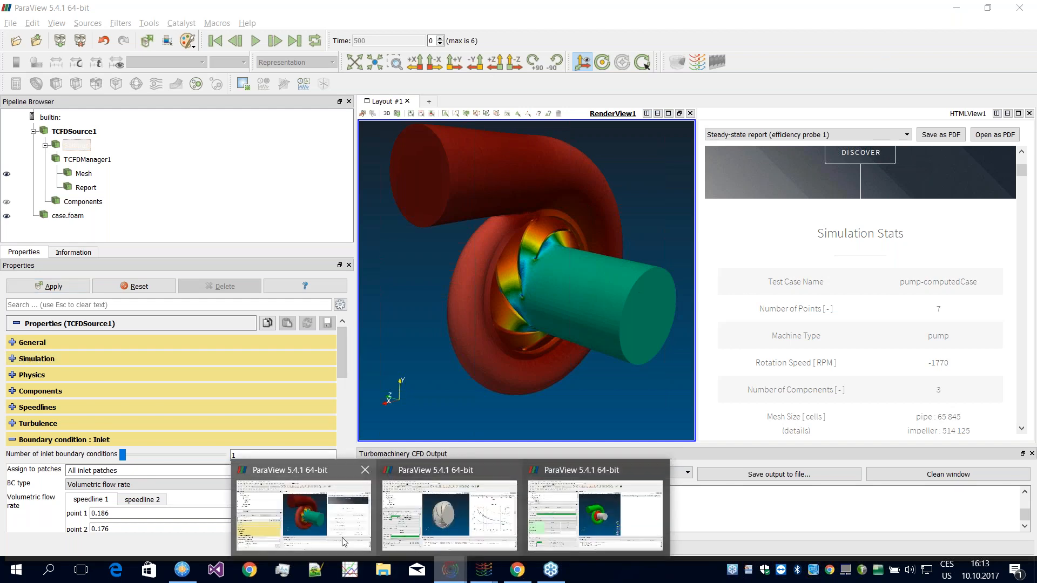
pyautogui.click(421, 543)
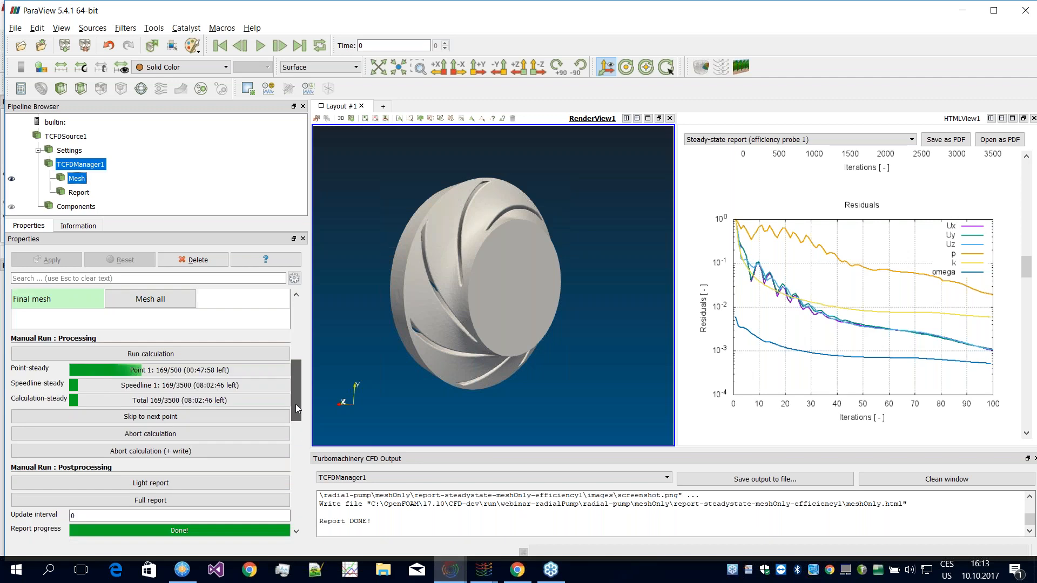
pyautogui.scroll(-2, 296, 402)
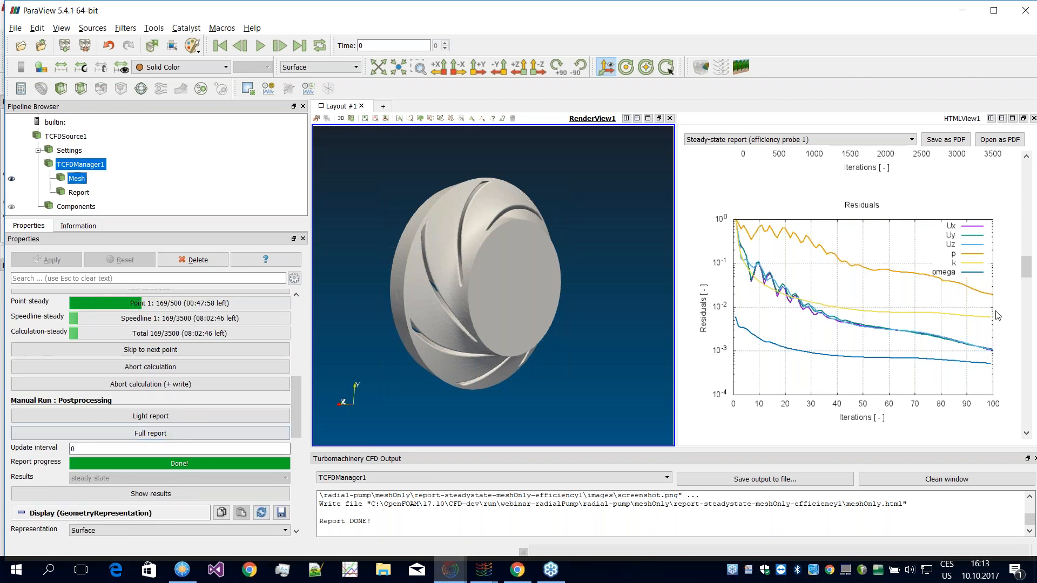
pyautogui.scroll(9, 998, 316)
pyautogui.moveTo(1029, 246); pyautogui.dragTo(1023, 349)
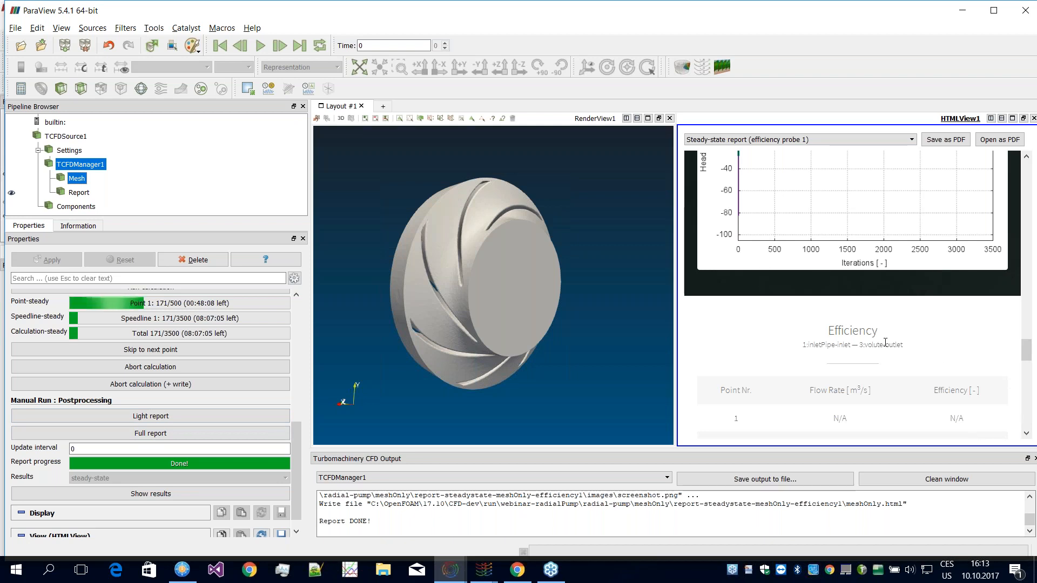
# Step: Switch to FreeCommander and go from the computedCase report folder to the webinarSimulation folder inside radial-pump-from-CFTurbo
pyautogui.click(186, 575)
pyautogui.doubleClick(219, 168)
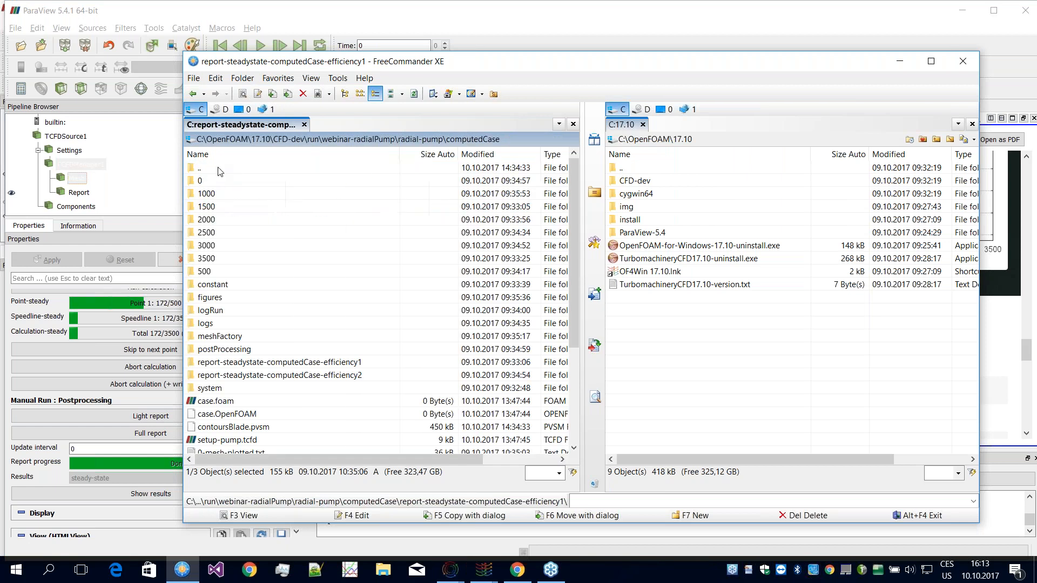
pyautogui.scroll(2, 224, 195)
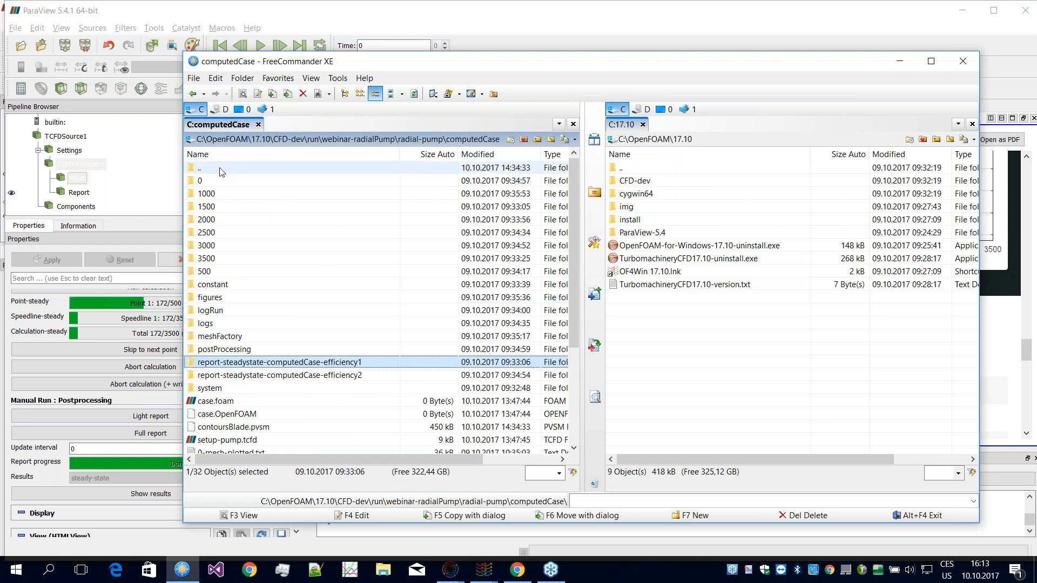
pyautogui.doubleClick(228, 168)
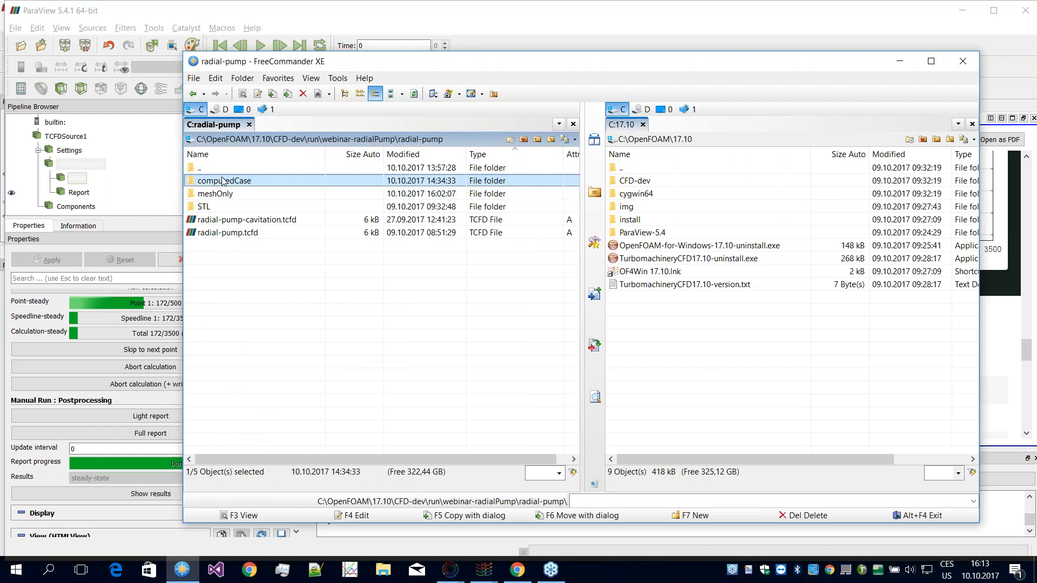
pyautogui.doubleClick(223, 168)
pyautogui.doubleClick(223, 194)
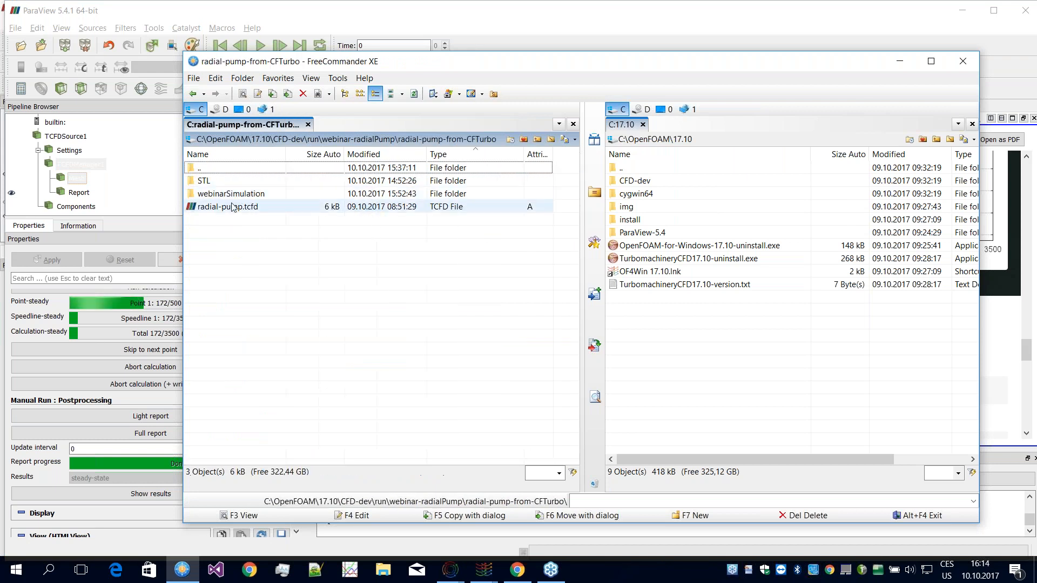
pyautogui.doubleClick(219, 194)
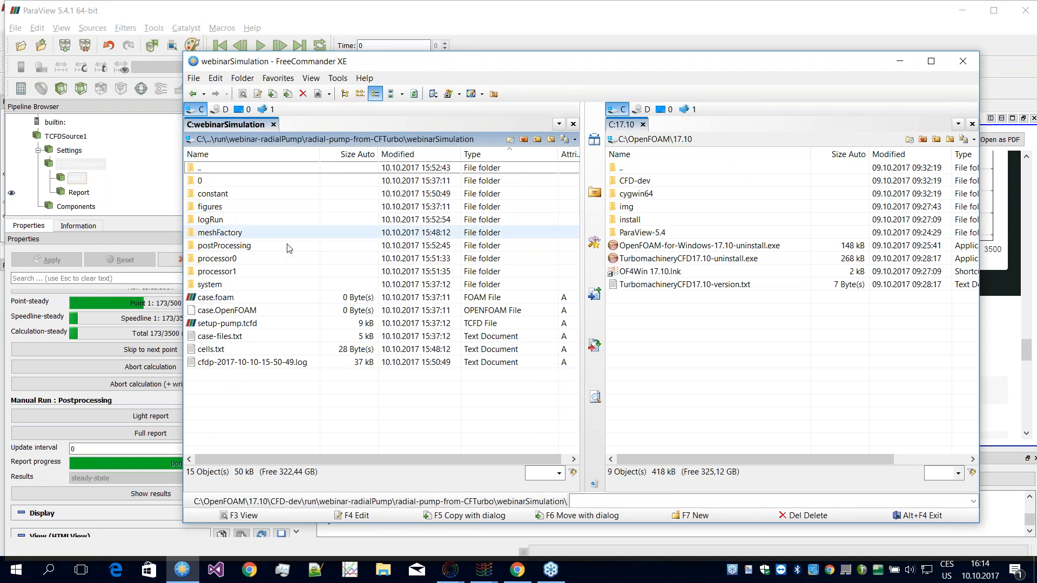
# Step: Go to the 0 folder under postProcessing\efficiency-0 and open efficiency.csv in the text editor
pyautogui.doubleClick(213, 248)
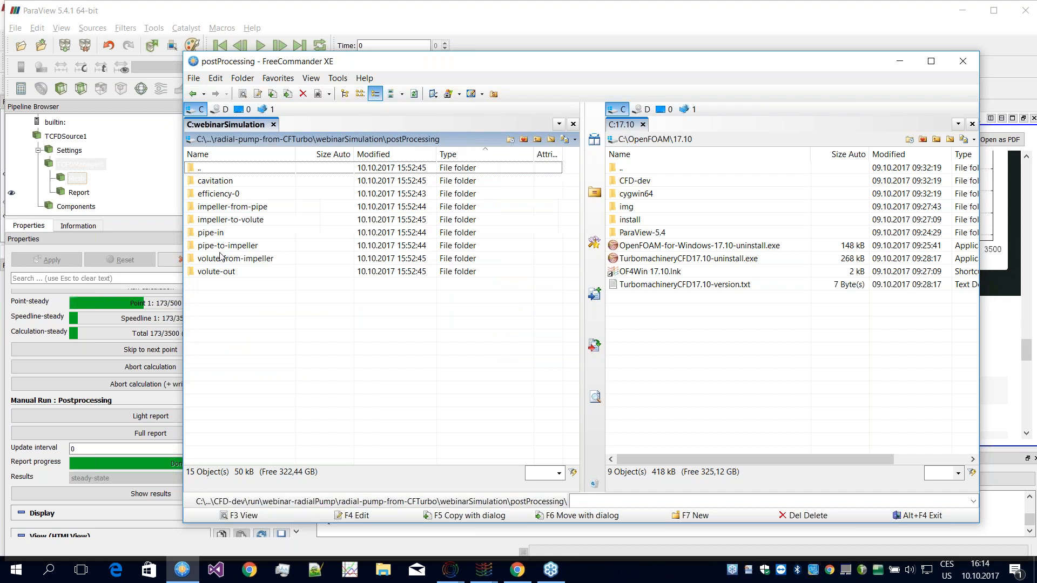
pyautogui.doubleClick(219, 194)
pyautogui.doubleClick(219, 184)
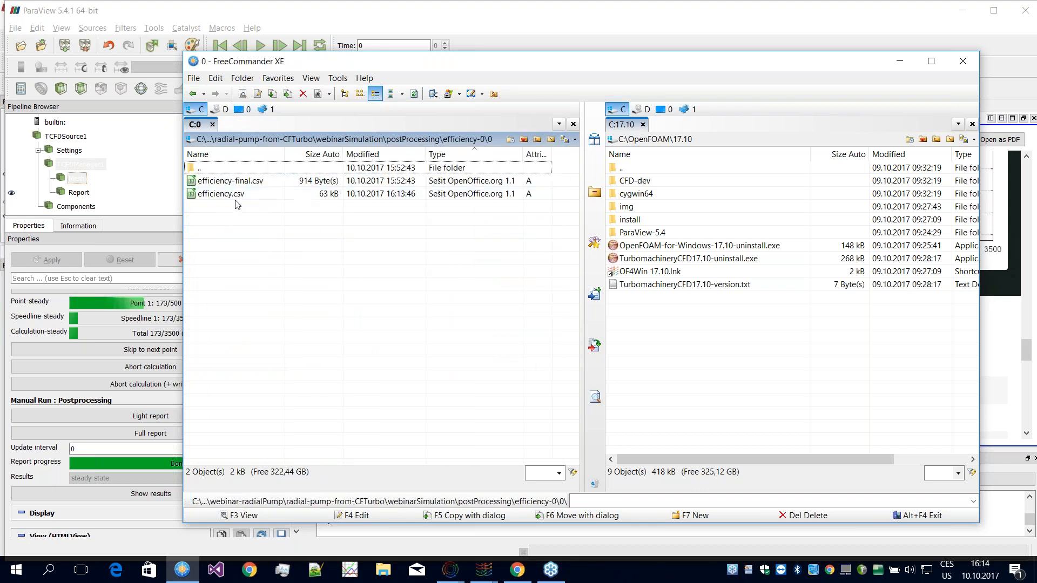
pyautogui.click(236, 198)
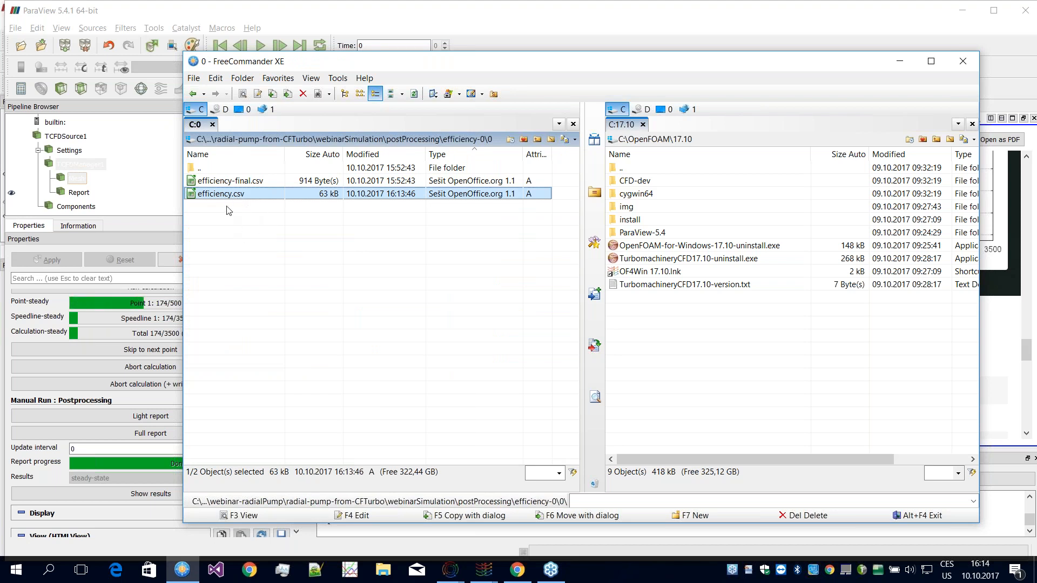
pyautogui.doubleClick(232, 193)
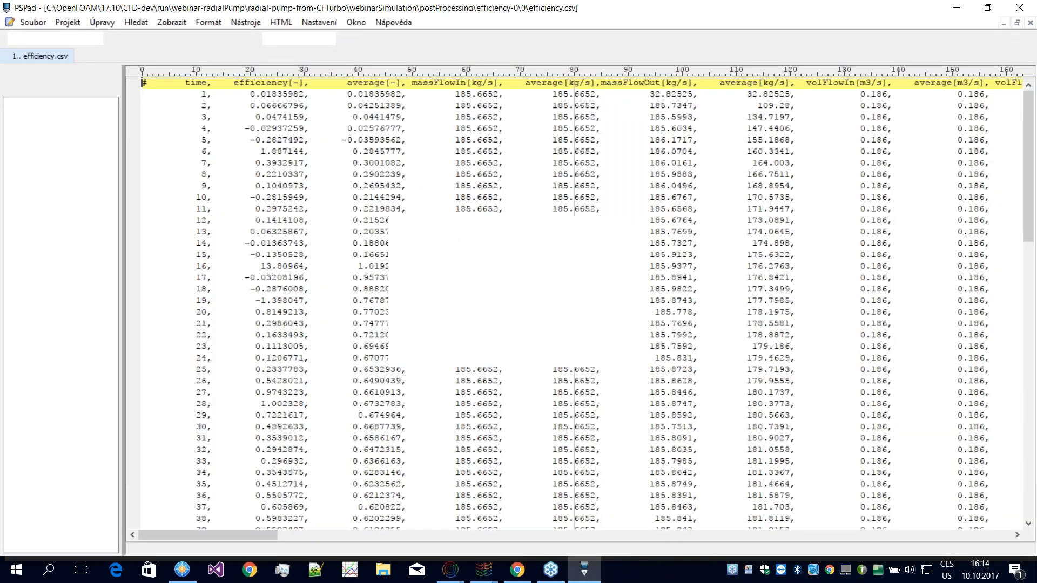
# Step: Examine the efficiency, mass flow and pressure columns of efficiency.csv across its full width and down to the last iteration
pyautogui.scroll(-8, 268, 266)
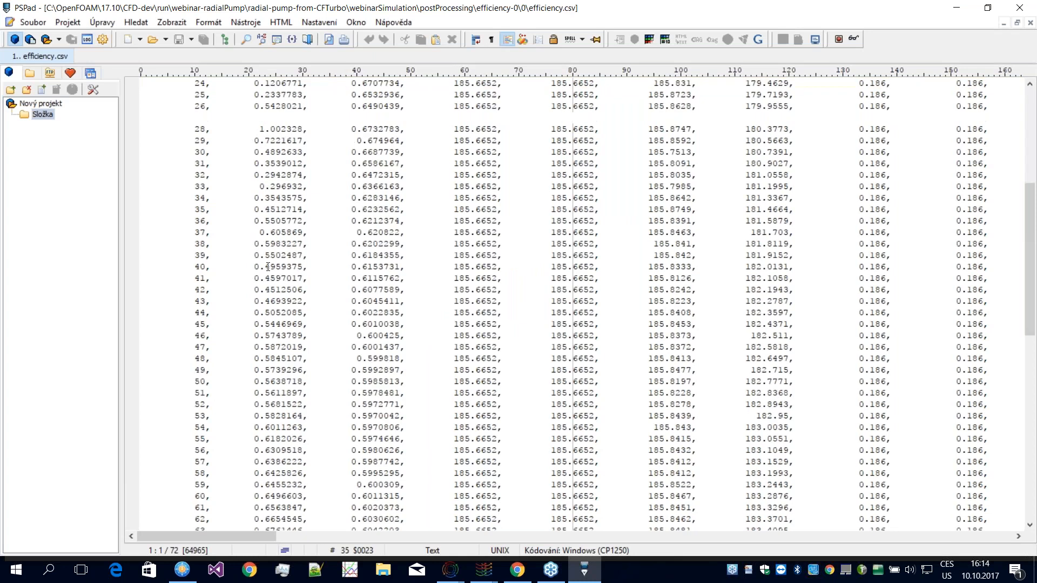
pyautogui.scroll(8, 268, 266)
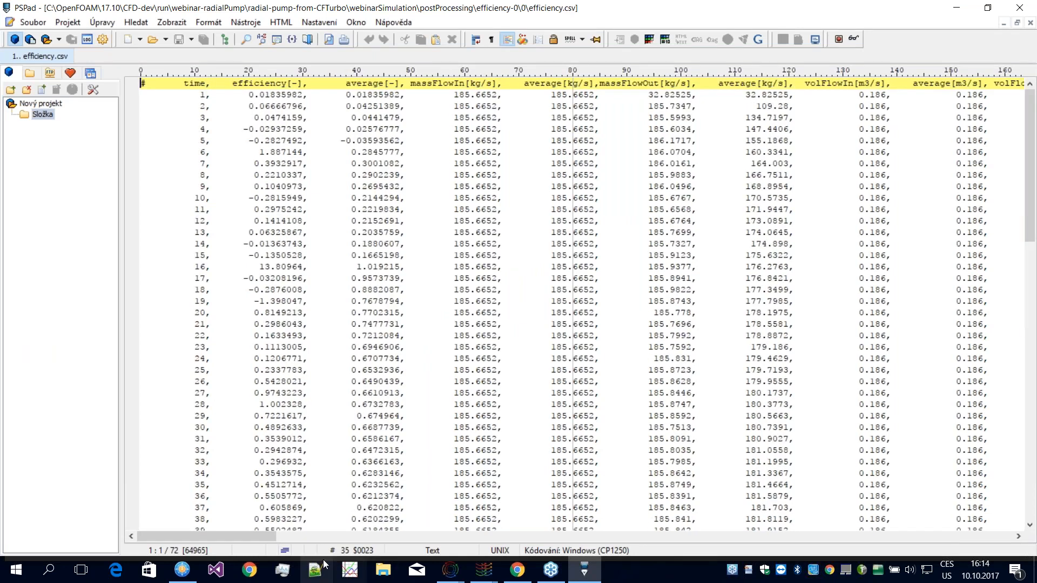
pyautogui.moveTo(228, 536); pyautogui.dragTo(471, 526)
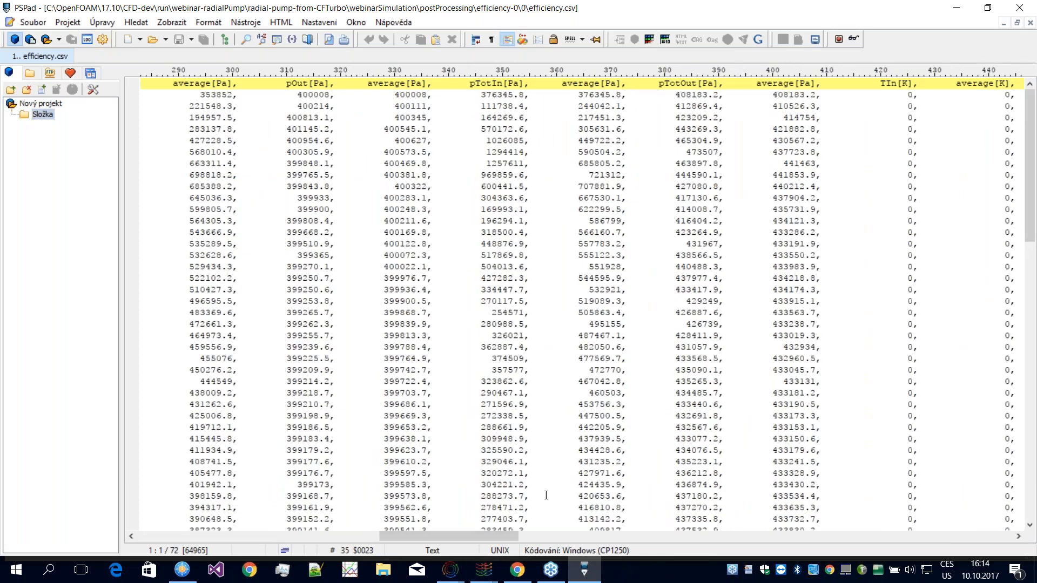
pyautogui.moveTo(481, 537); pyautogui.dragTo(496, 537)
pyautogui.moveTo(625, 535); pyautogui.dragTo(193, 446)
pyautogui.scroll(-3, 192, 446)
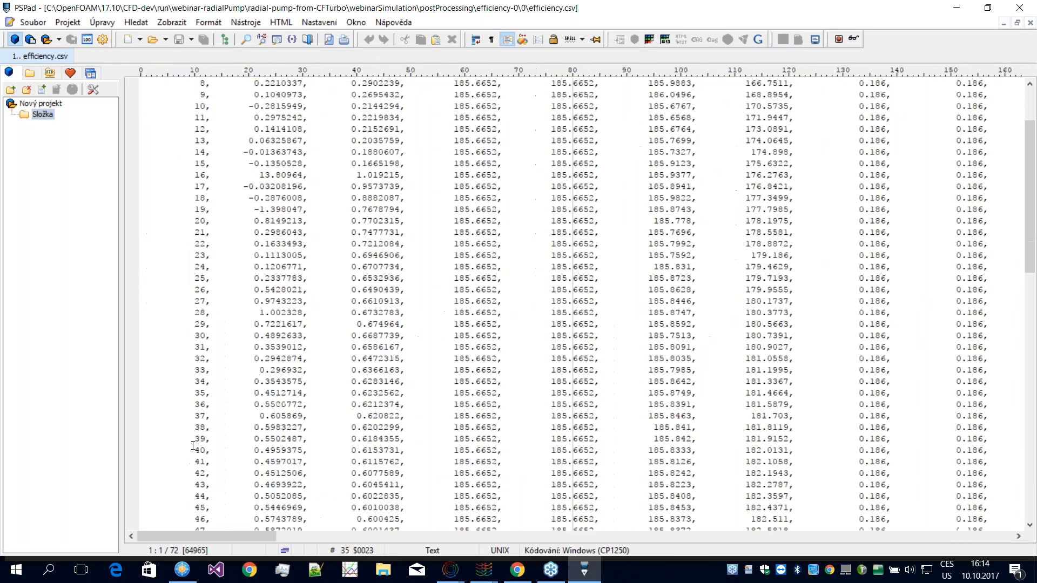
pyautogui.scroll(-5, 193, 445)
pyautogui.moveTo(1029, 257); pyautogui.dragTo(1010, 446)
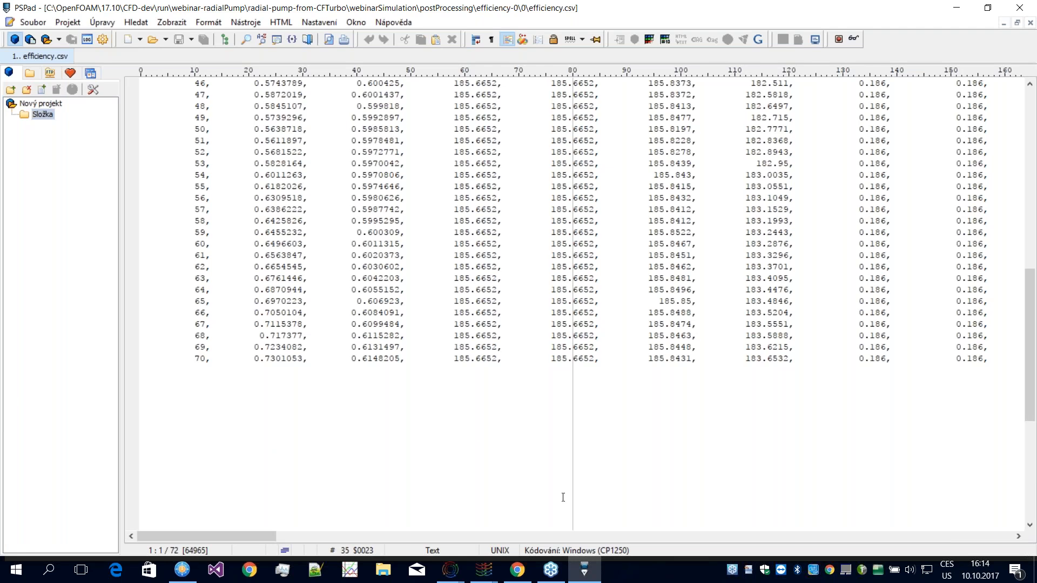
pyautogui.click(550, 570)
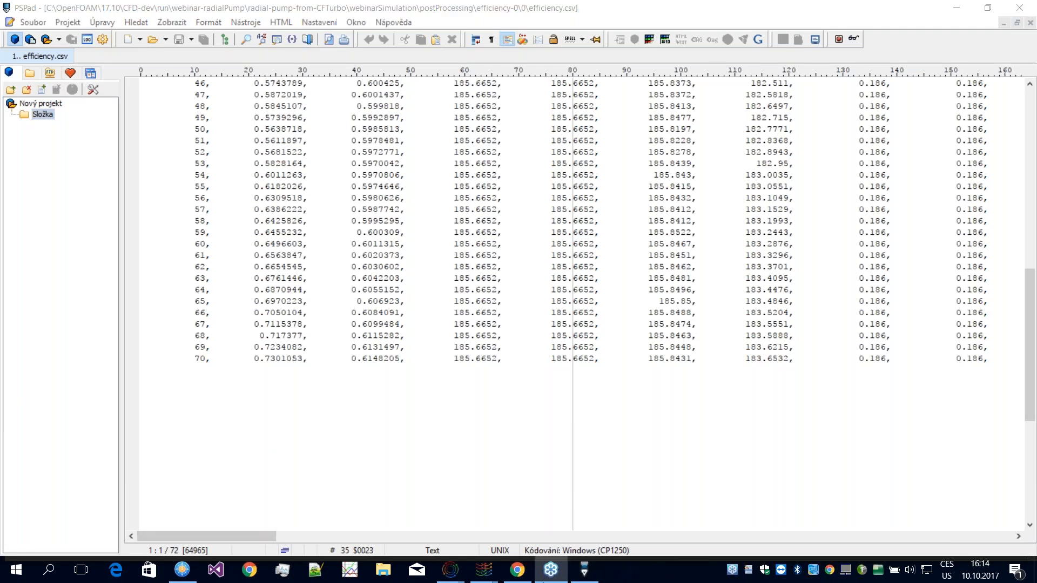